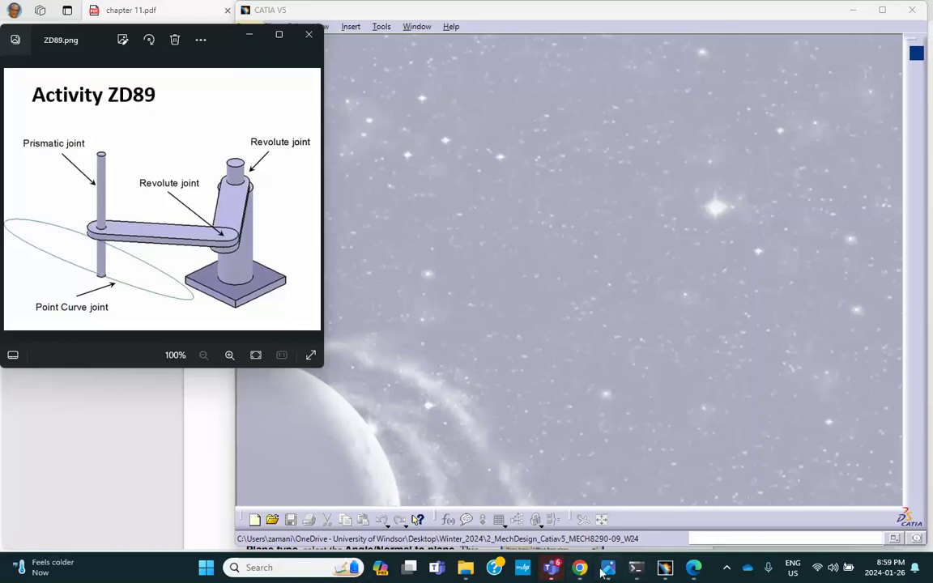
Bring up the chapter 11 PDF and examine the dimensions of the base and links beside the ZD89 reference image.
{"action": "mouse_move", "coordinate": [566, 570]}
{"action": "key", "text": "alt+Tab"}
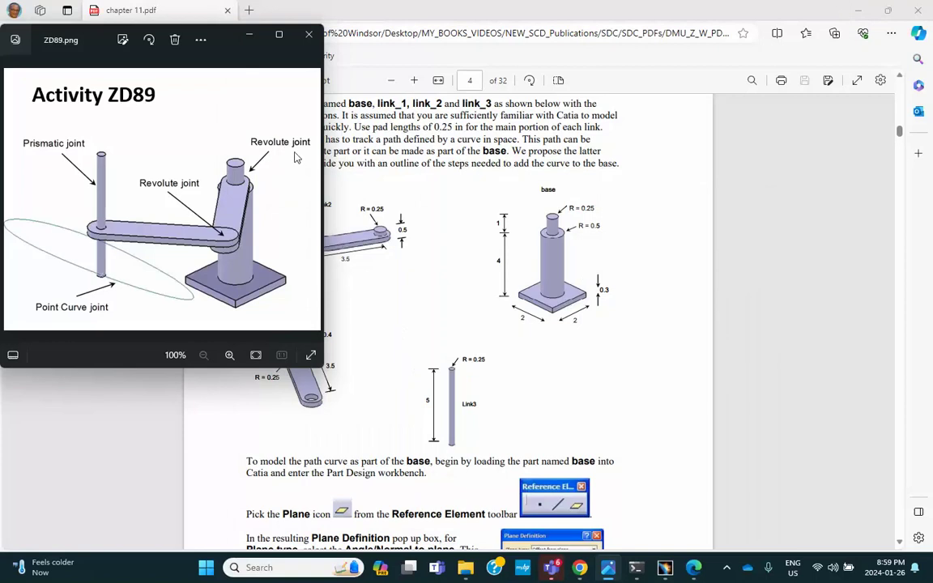
{"action": "left_click_drag", "start_coordinate": [215, 33], "coordinate": [196, 32]}
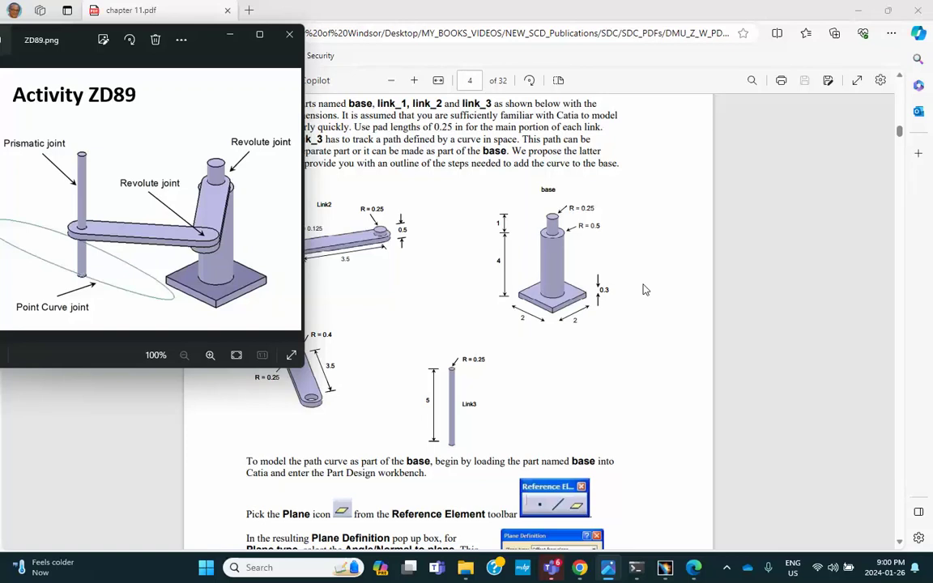
Minimize the PDF, switch to CATIA V5 and maximize its window.
{"action": "left_click", "coordinate": [856, 10]}
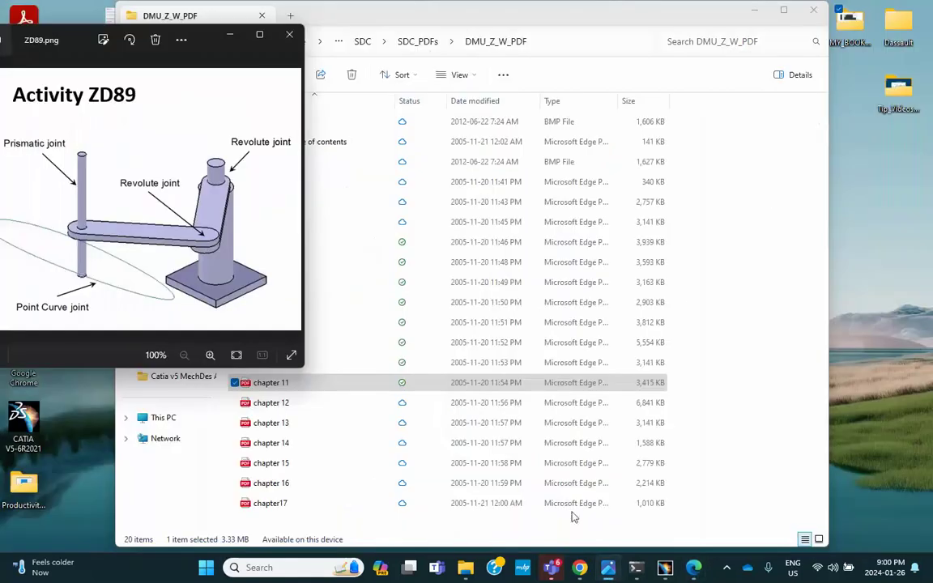
{"action": "mouse_move", "coordinate": [665, 570]}
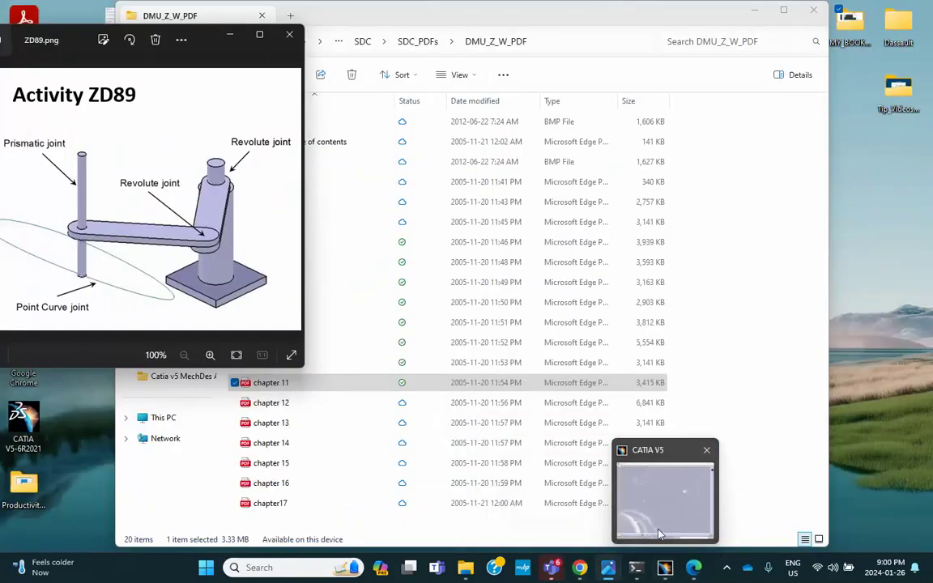
{"action": "left_click", "coordinate": [665, 569]}
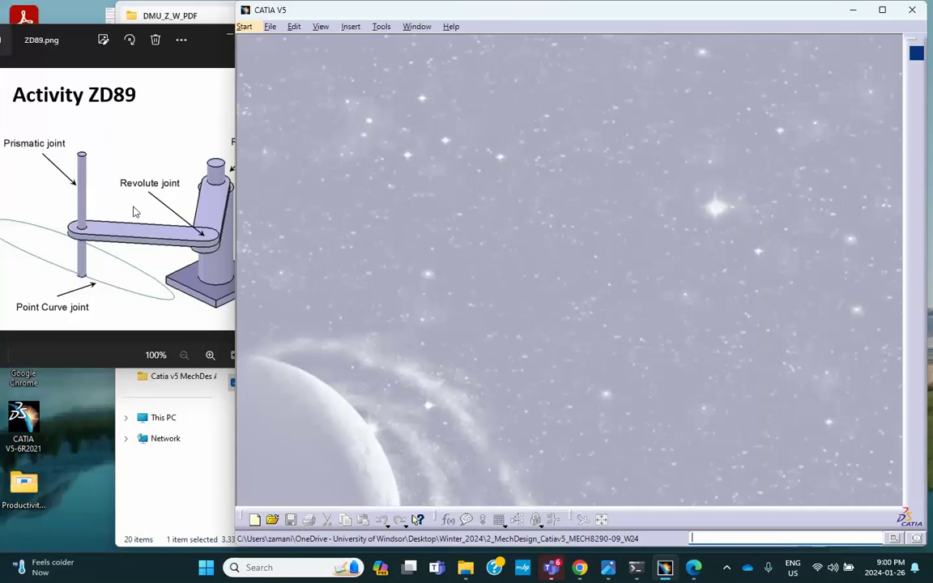
{"action": "left_click", "coordinate": [882, 10]}
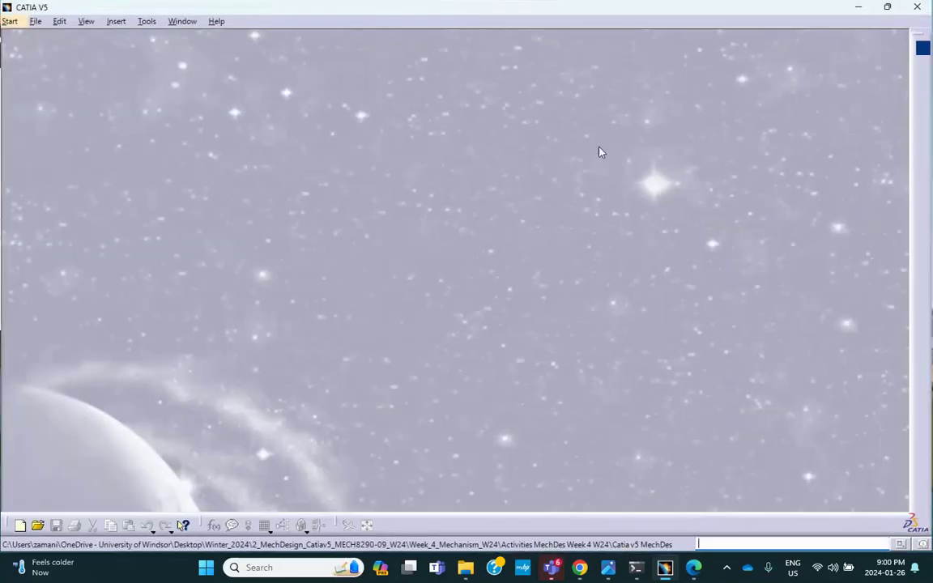
Create a new document of type Product.
{"action": "left_click", "coordinate": [19, 525]}
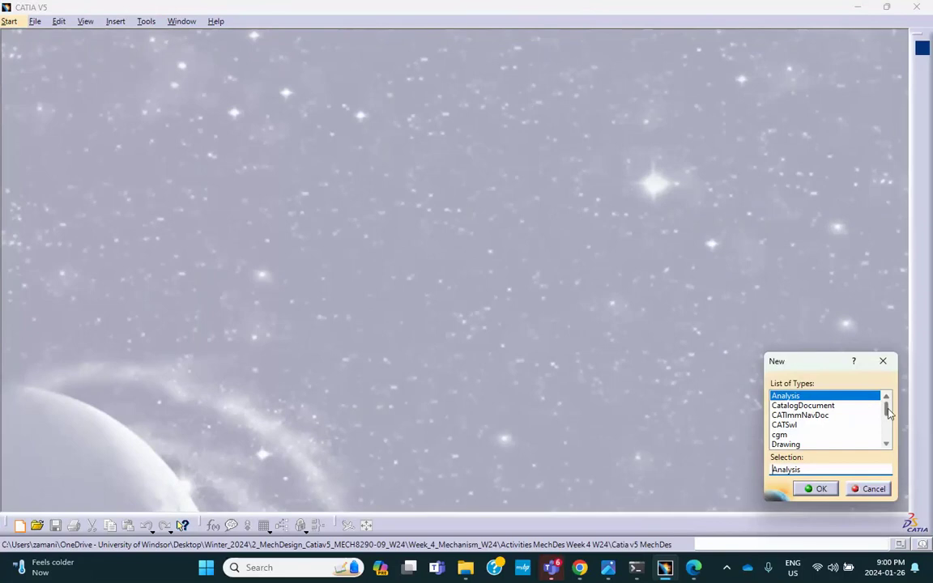
{"action": "scroll", "coordinate": [884, 405], "scroll_direction": "down", "scroll_amount": 5}
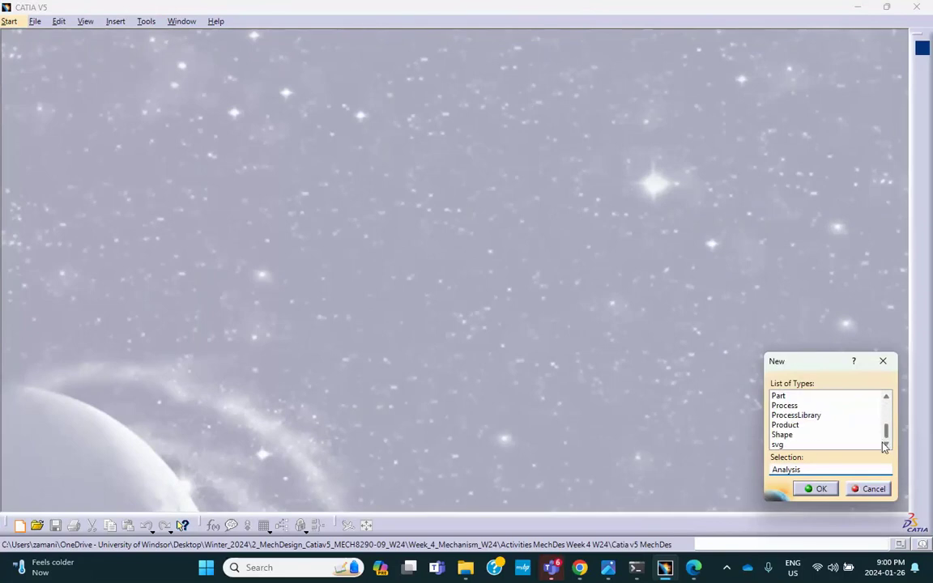
{"action": "double_click", "coordinate": [785, 425]}
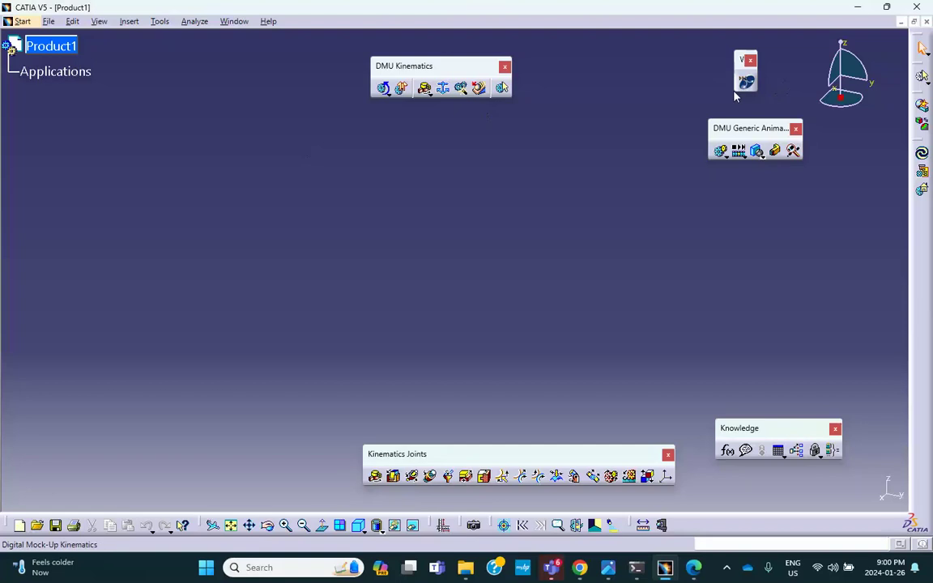
{"action": "left_click", "coordinate": [160, 21]}
{"action": "mouse_move", "coordinate": [136, 24]}
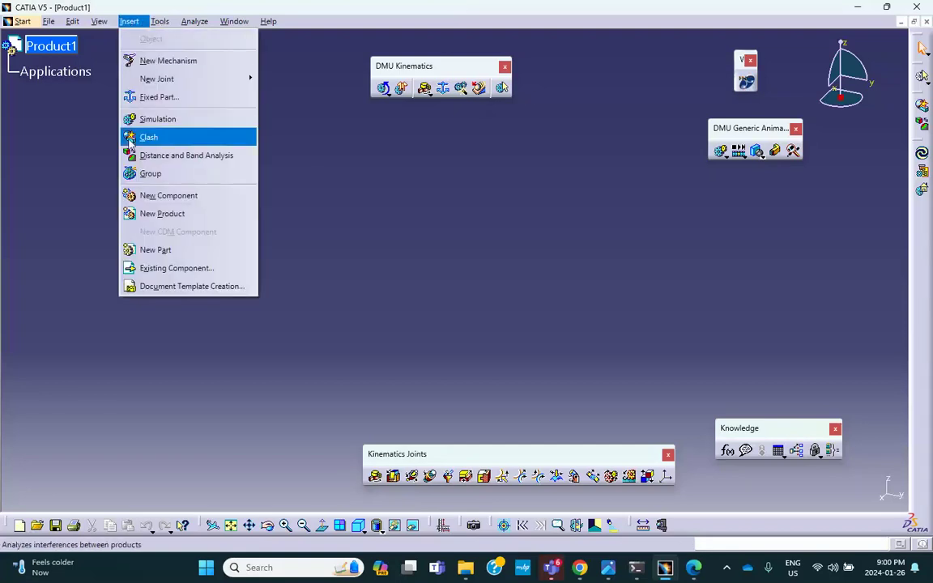
{"action": "left_click", "coordinate": [447, 213]}
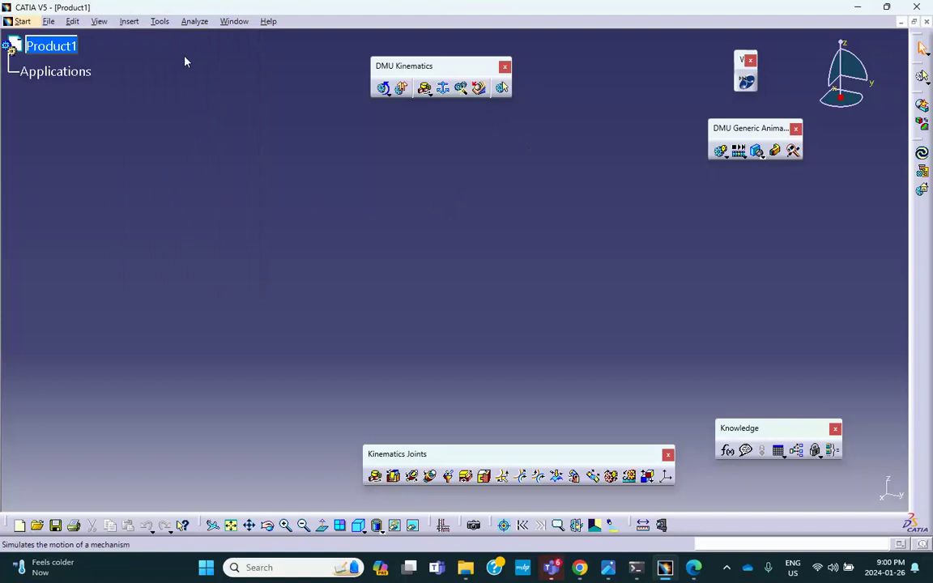
Switch the new product to the Assembly Design workbench.
{"action": "left_click", "coordinate": [21, 21]}
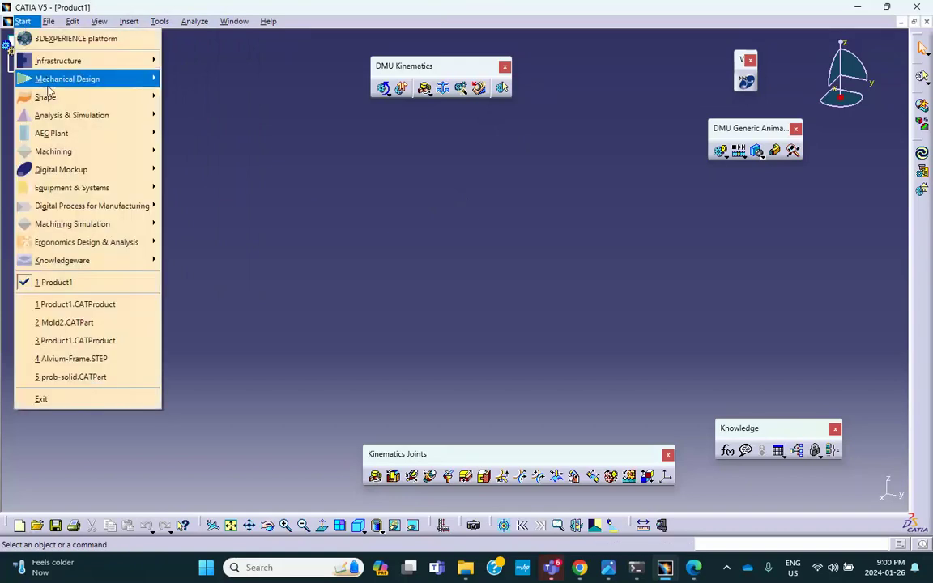
{"action": "mouse_move", "coordinate": [98, 79]}
{"action": "left_click", "coordinate": [213, 95]}
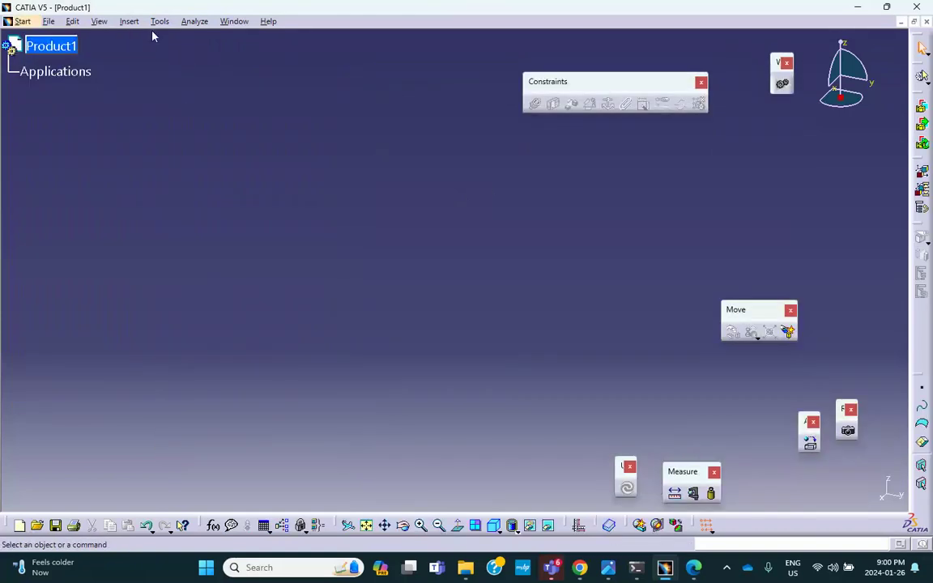
Use Save Management to save Product1 in the folder Catia v5 MechDes Activity ZD89 W24.
{"action": "left_click", "coordinate": [47, 22]}
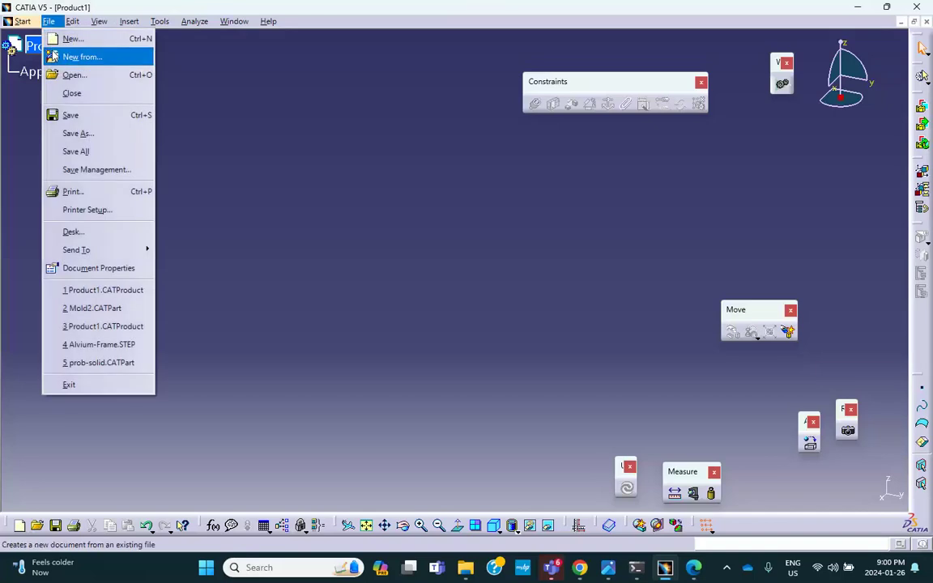
{"action": "left_click", "coordinate": [84, 170]}
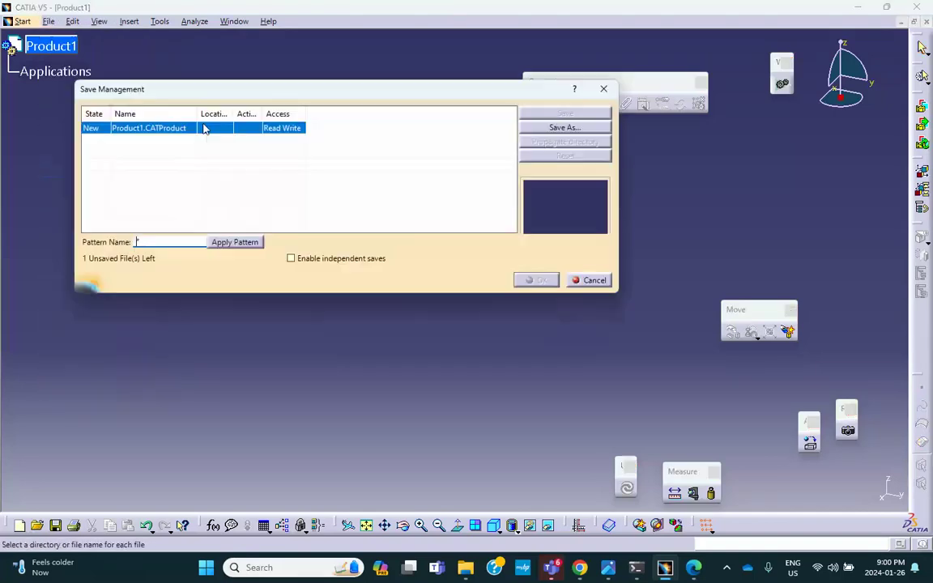
{"action": "left_click", "coordinate": [532, 130]}
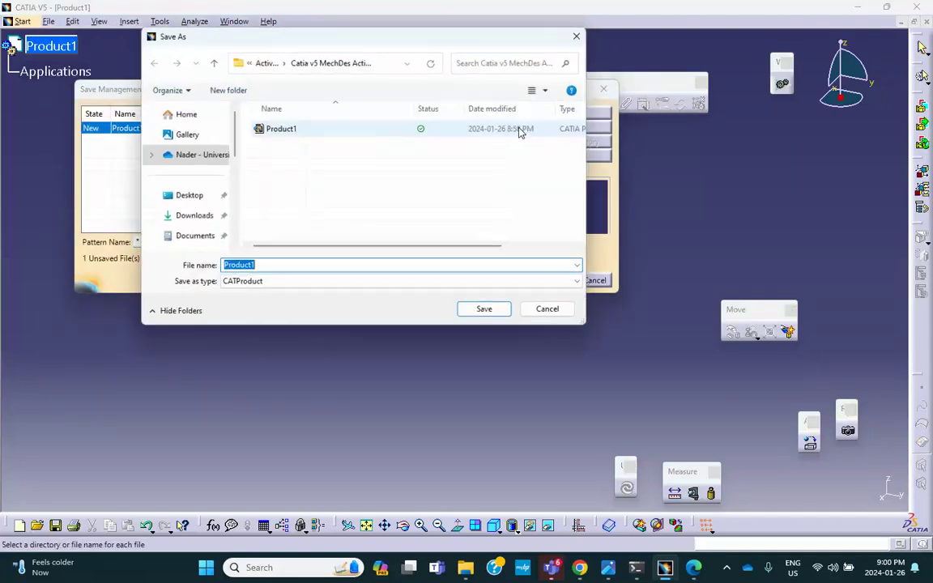
{"action": "left_click", "coordinate": [212, 62]}
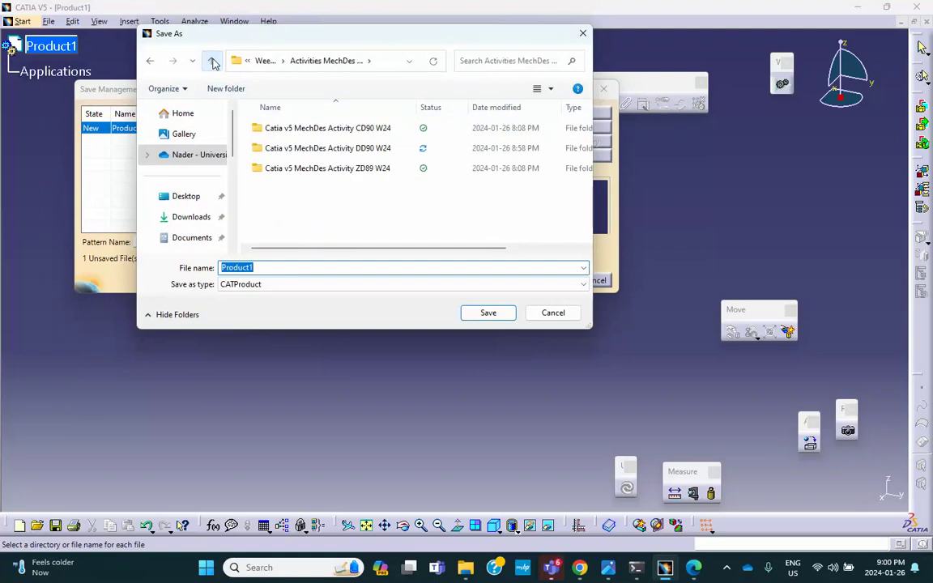
{"action": "double_click", "coordinate": [365, 169]}
{"action": "left_click", "coordinate": [486, 314]}
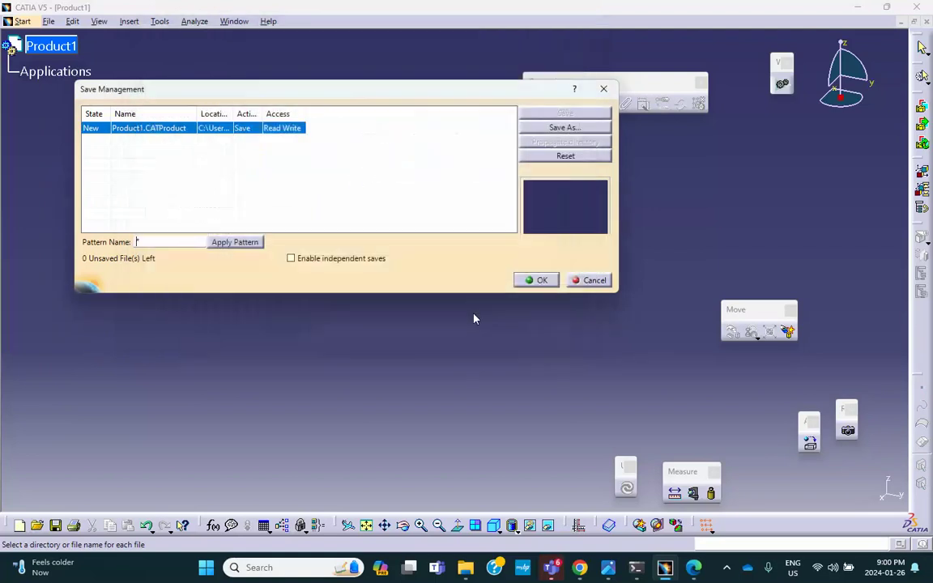
{"action": "left_click", "coordinate": [535, 280]}
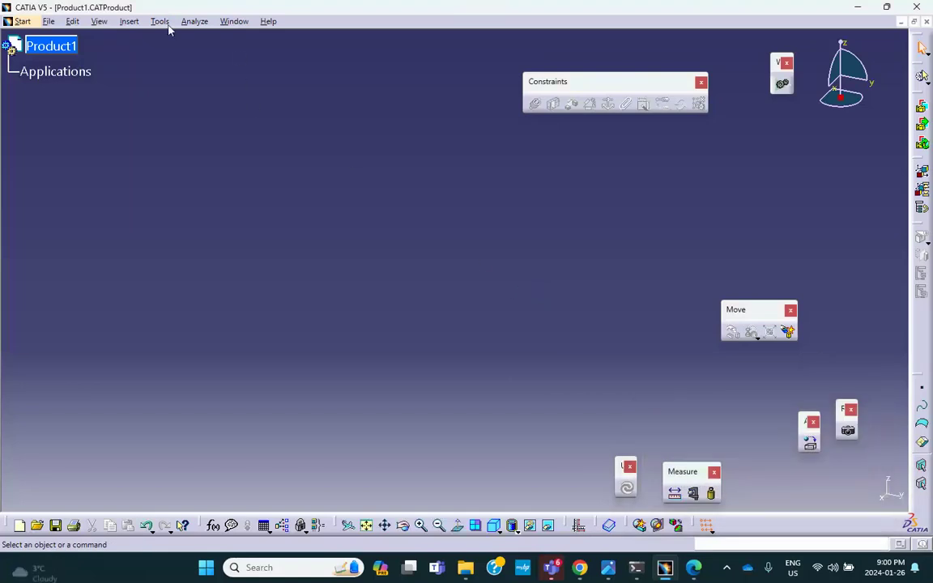
Check the joints and parts in the ZD89 reference image, and return to CATIA V5.
{"action": "left_click", "coordinate": [607, 567]}
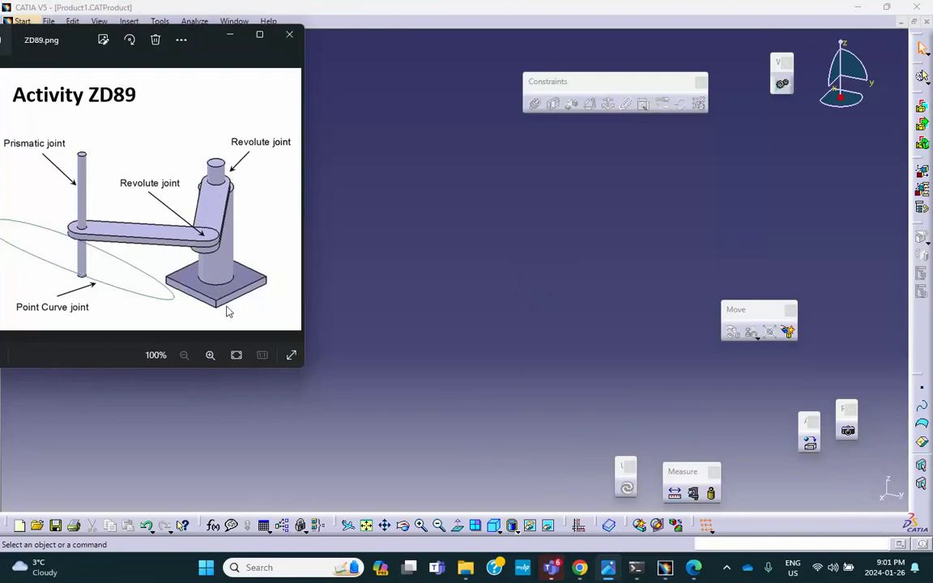
{"action": "left_click", "coordinate": [859, 10]}
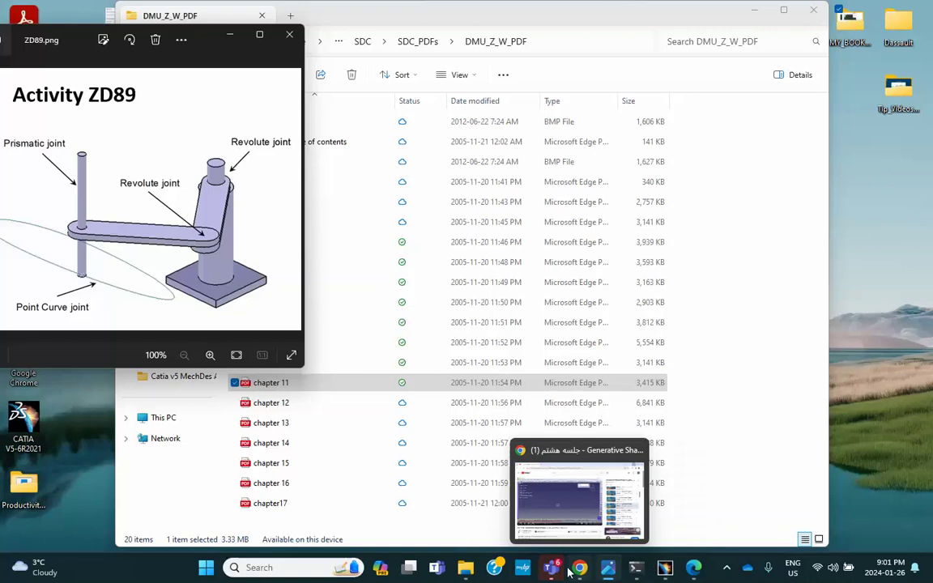
{"action": "left_click", "coordinate": [665, 571]}
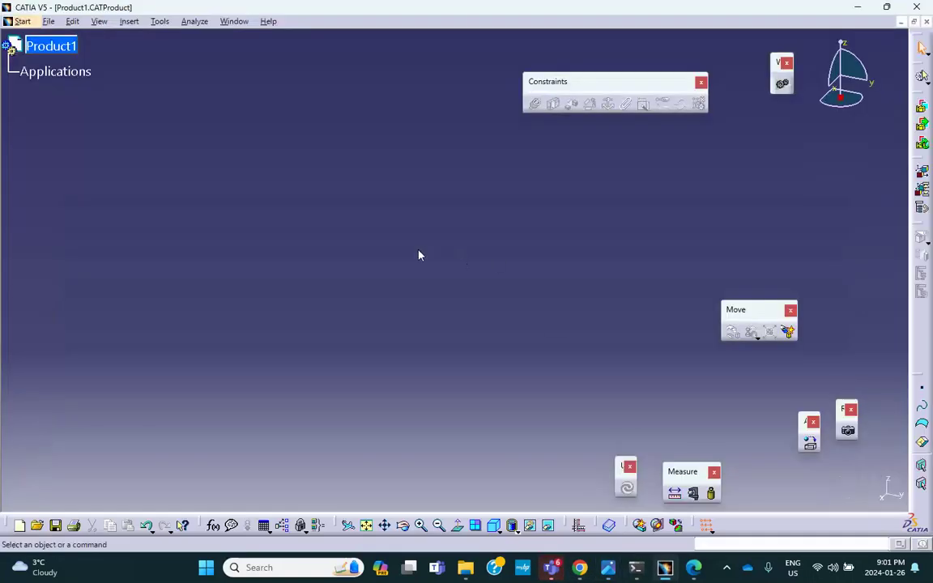
Insert a new part into Product1.
{"action": "left_click", "coordinate": [129, 21]}
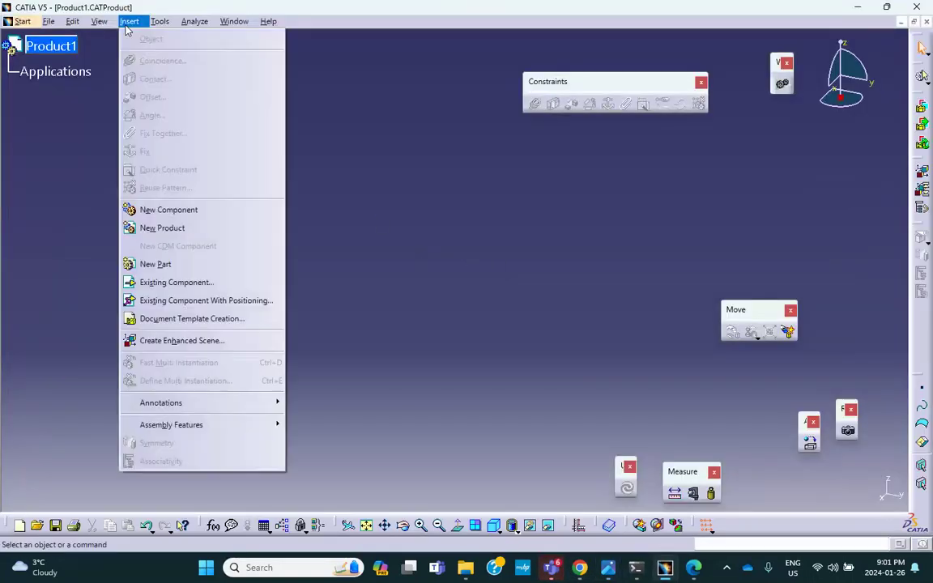
{"action": "left_click", "coordinate": [66, 51]}
{"action": "left_click", "coordinate": [67, 50]}
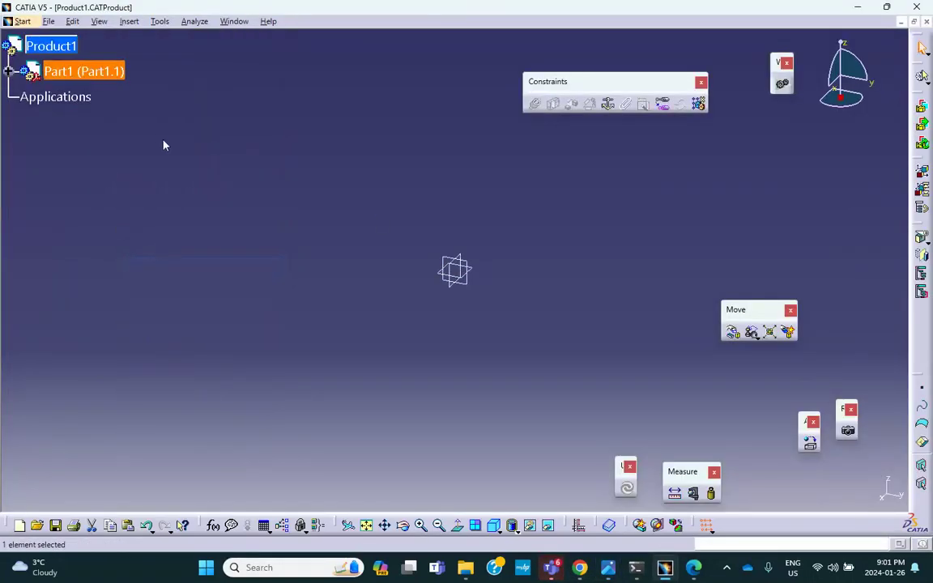
Set both the instance name and the part number of the new part to stand.
{"action": "left_click", "coordinate": [8, 72]}
{"action": "right_click", "coordinate": [67, 78]}
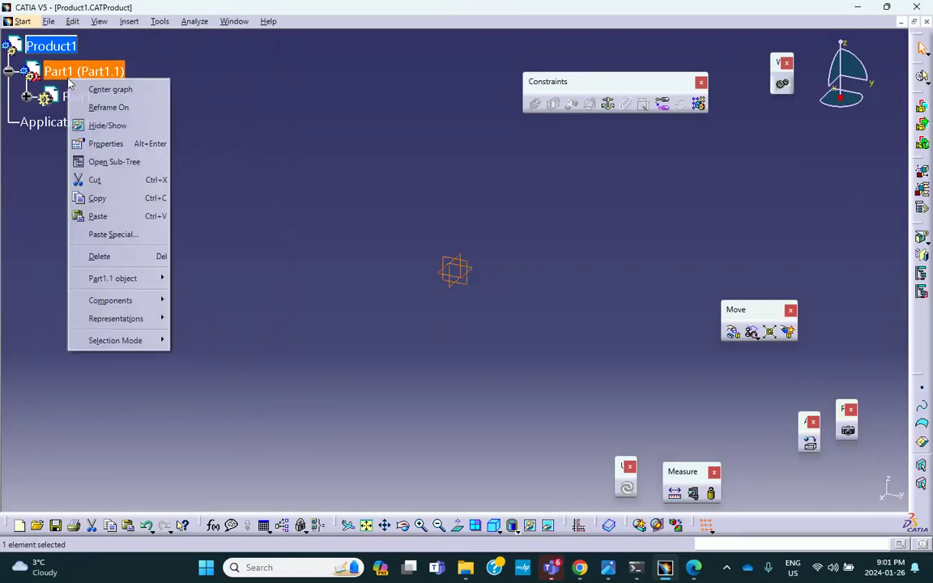
{"action": "left_click", "coordinate": [107, 150]}
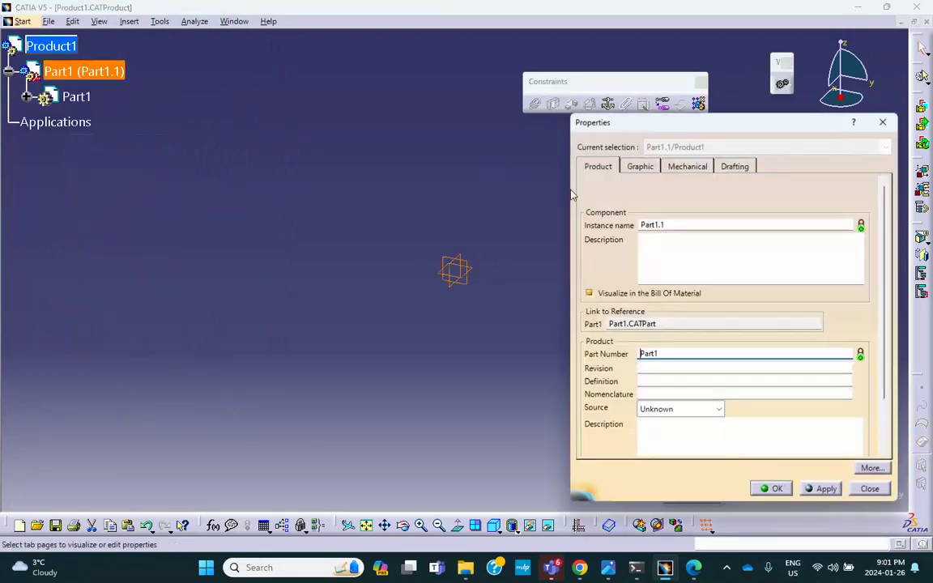
{"action": "type", "text": "stand"}
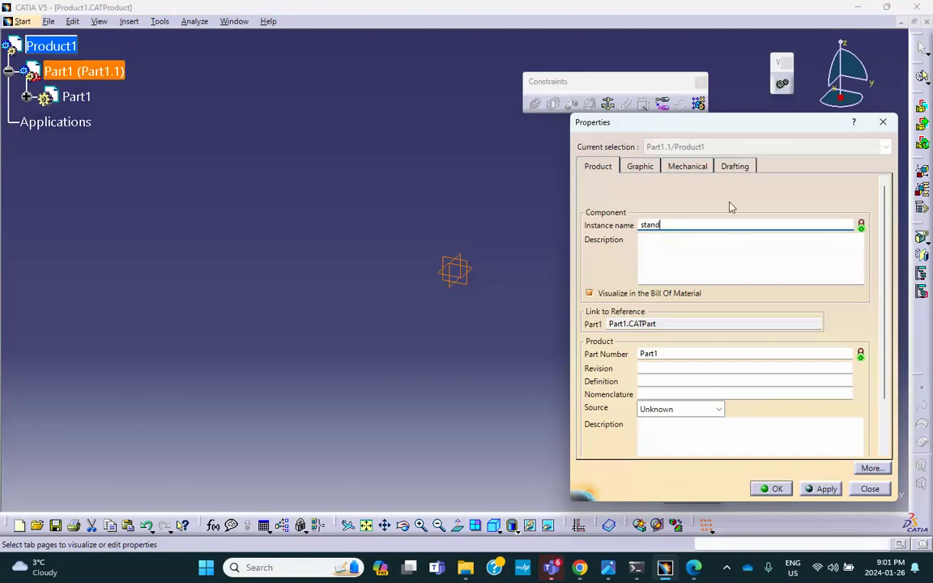
{"action": "double_click", "coordinate": [672, 353]}
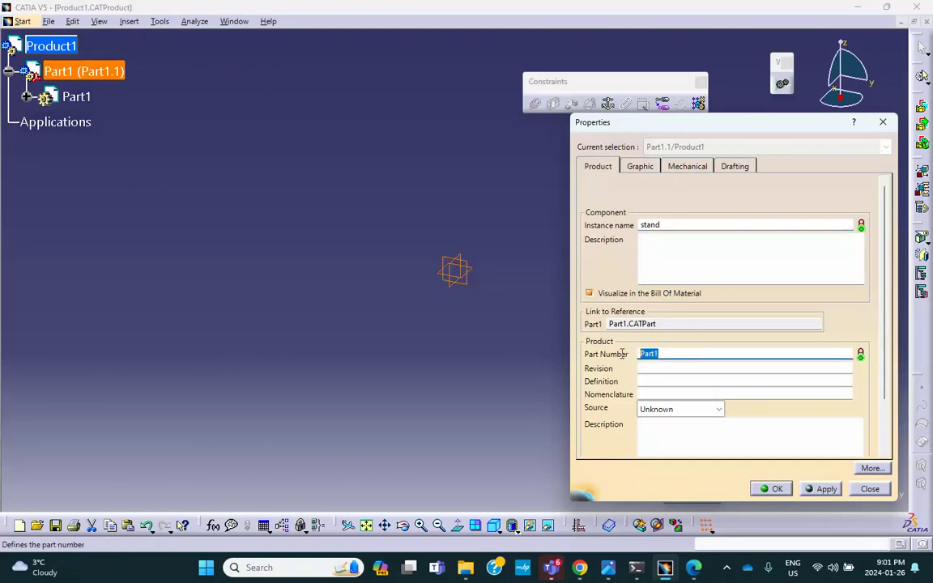
{"action": "type", "text": "b"}
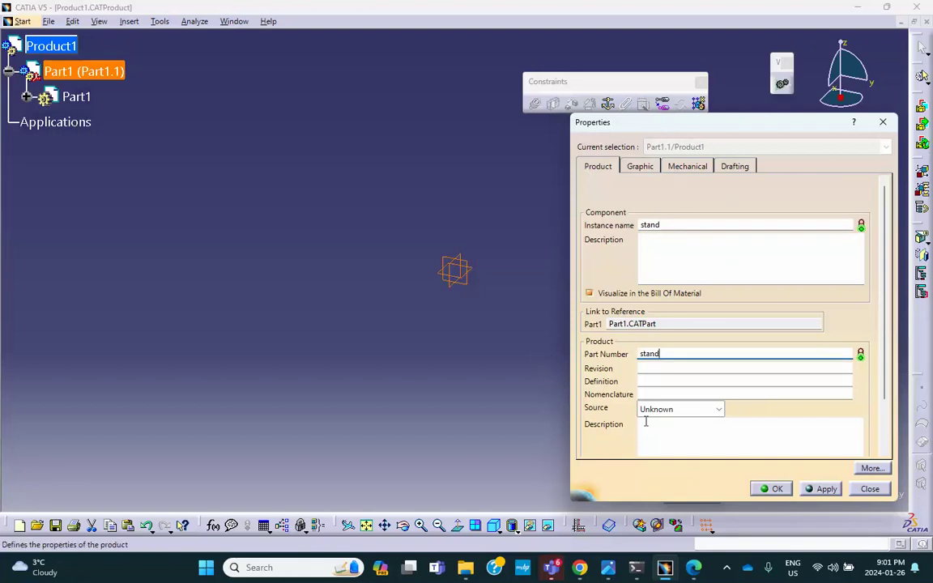
{"action": "left_click", "coordinate": [771, 488]}
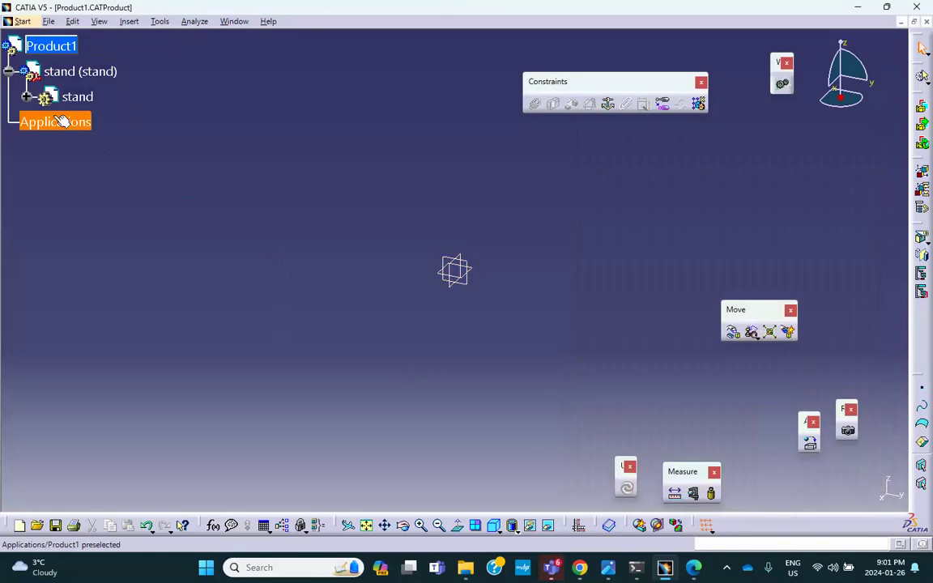
Activate the stand part for Part Design and open a sketch on its xy plane.
{"action": "left_click", "coordinate": [26, 96]}
{"action": "double_click", "coordinate": [75, 97]}
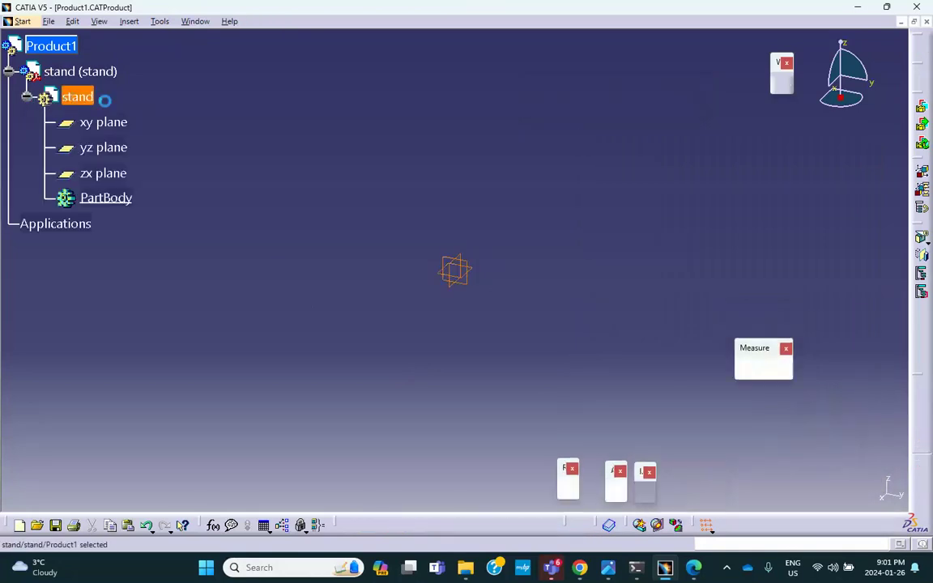
{"action": "left_click", "coordinate": [474, 277]}
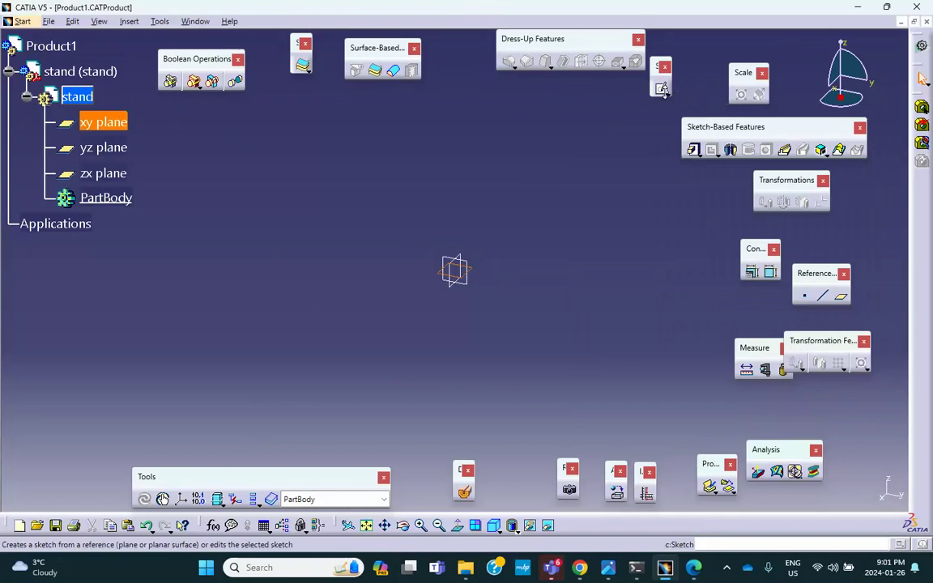
{"action": "left_click", "coordinate": [666, 93]}
{"action": "left_click", "coordinate": [682, 104]}
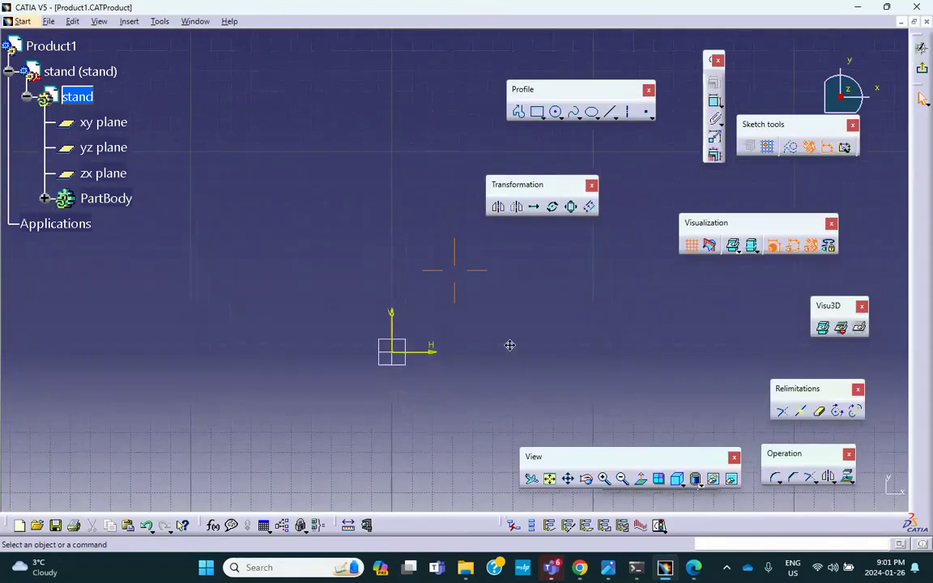
Sketch a centered rectangle at the sketch origin, about 39 mm wide and 42 mm high.
{"action": "left_click", "coordinate": [541, 116]}
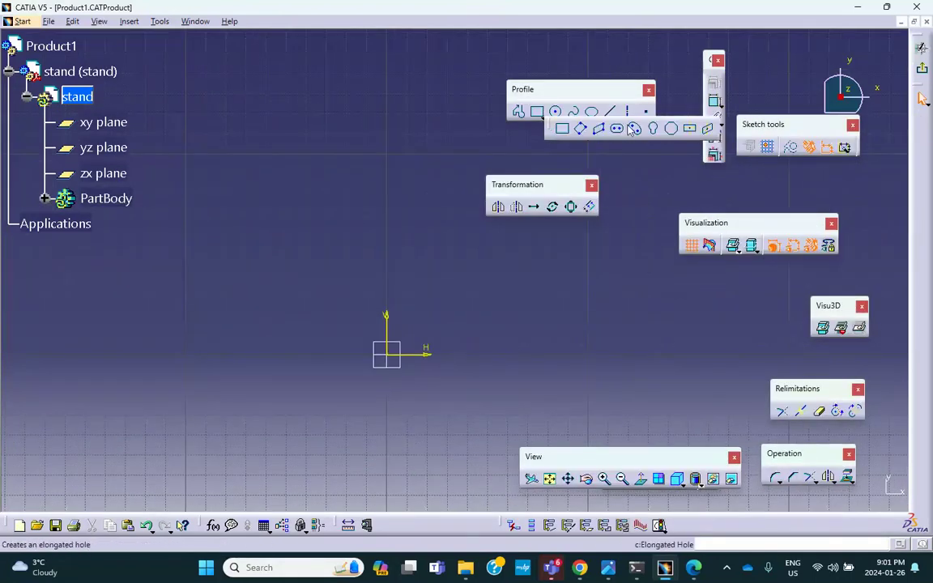
{"action": "left_click", "coordinate": [387, 354]}
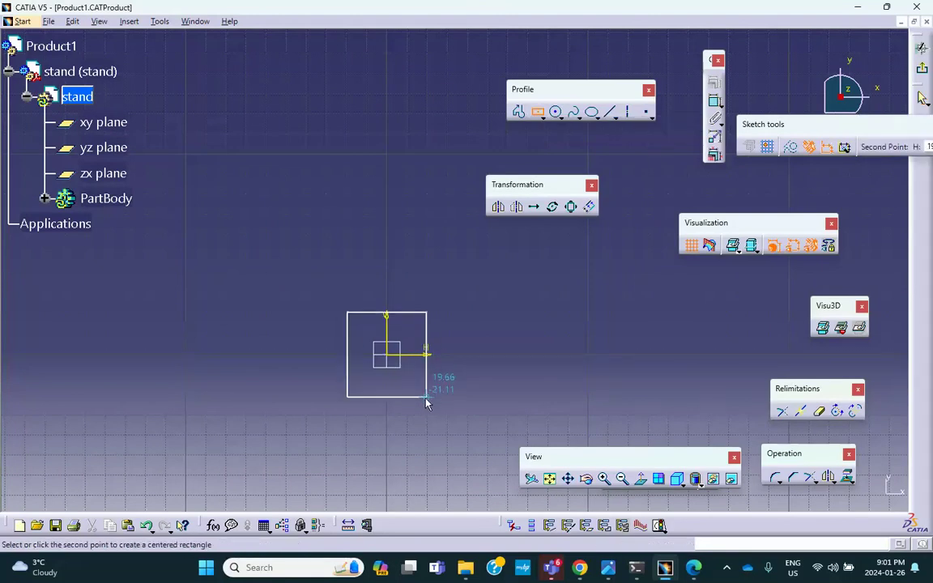
{"action": "left_click", "coordinate": [427, 397]}
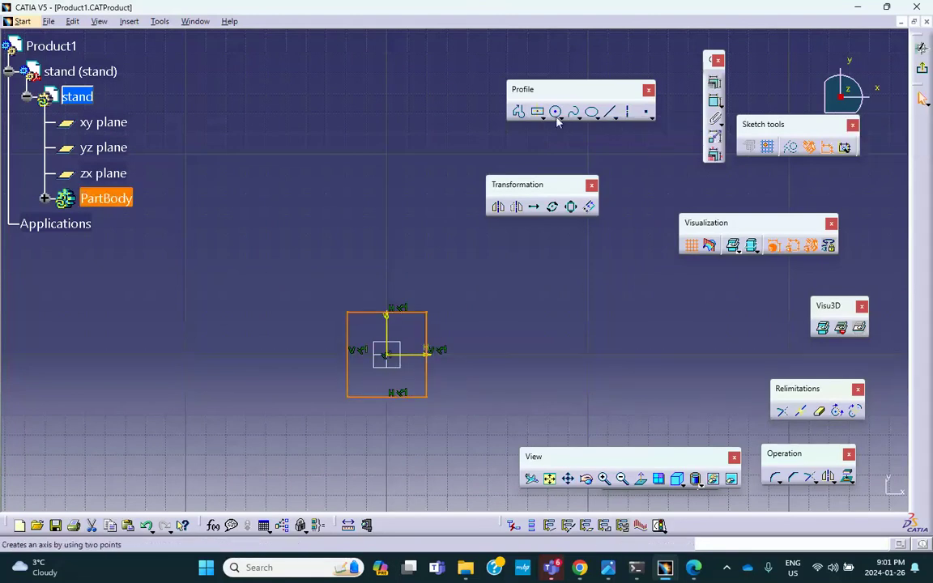
Draw two concentric circles at the origin inside the rectangle, the outer one about 9 mm in radius, and exit the sketch.
{"action": "left_click", "coordinate": [557, 113]}
{"action": "left_click", "coordinate": [387, 353]}
{"action": "left_click", "coordinate": [401, 366]}
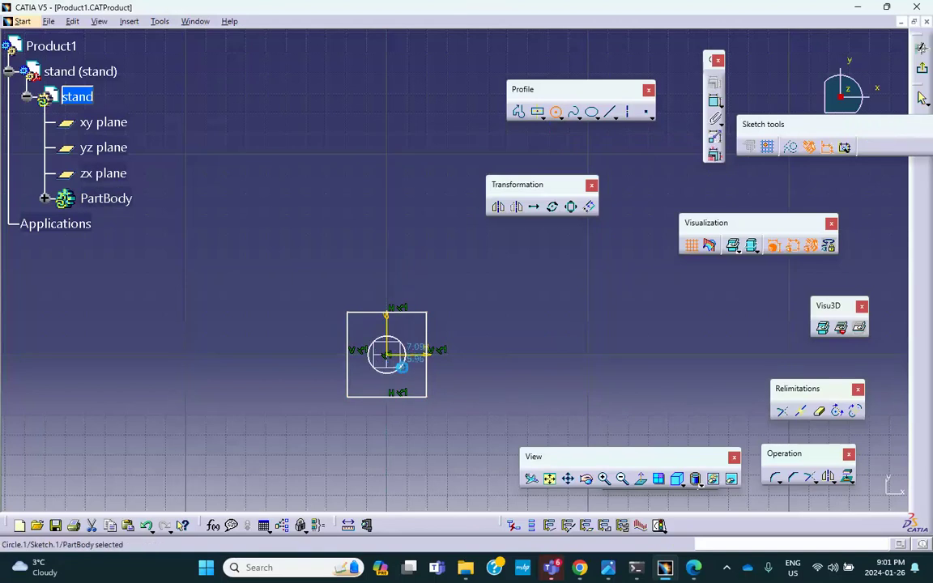
{"action": "left_click", "coordinate": [556, 112]}
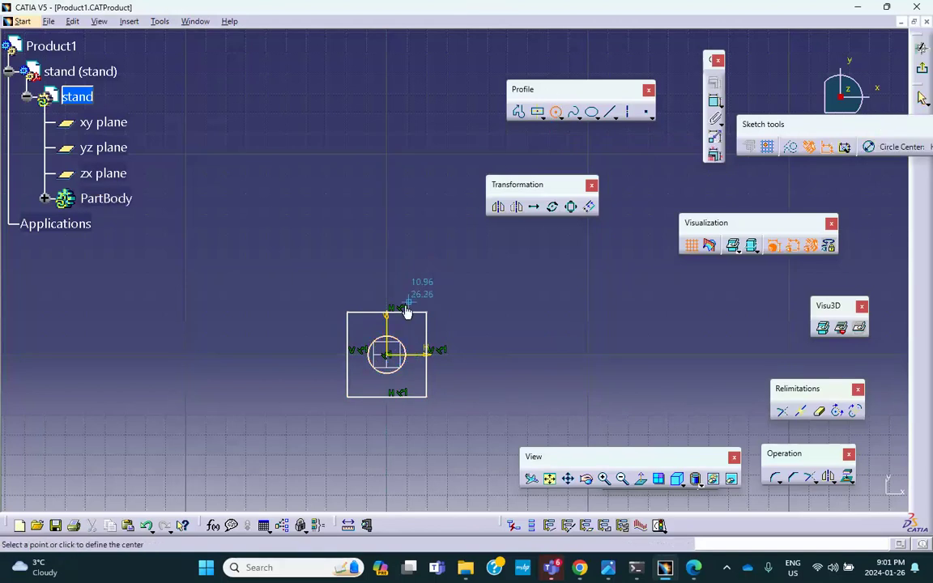
{"action": "left_click", "coordinate": [386, 354]}
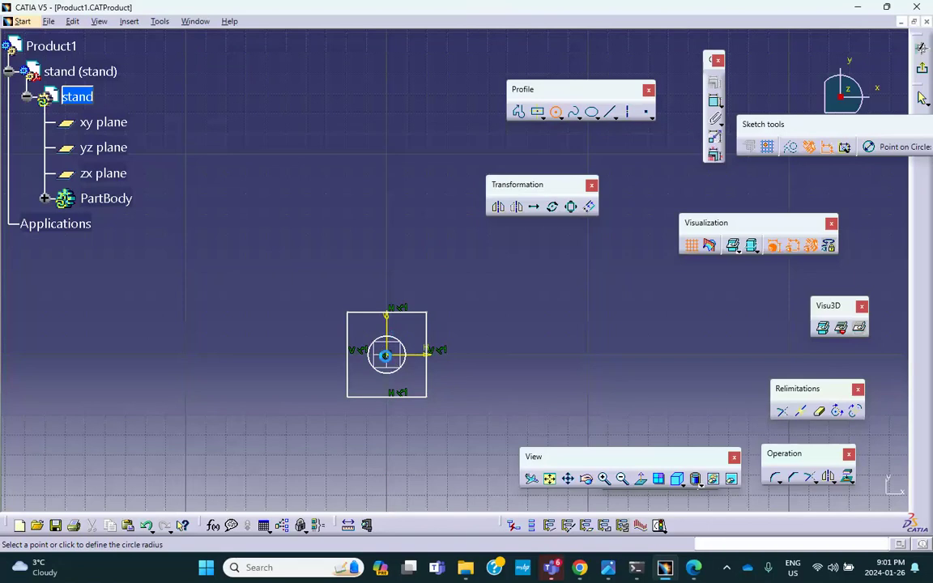
{"action": "left_click", "coordinate": [397, 366]}
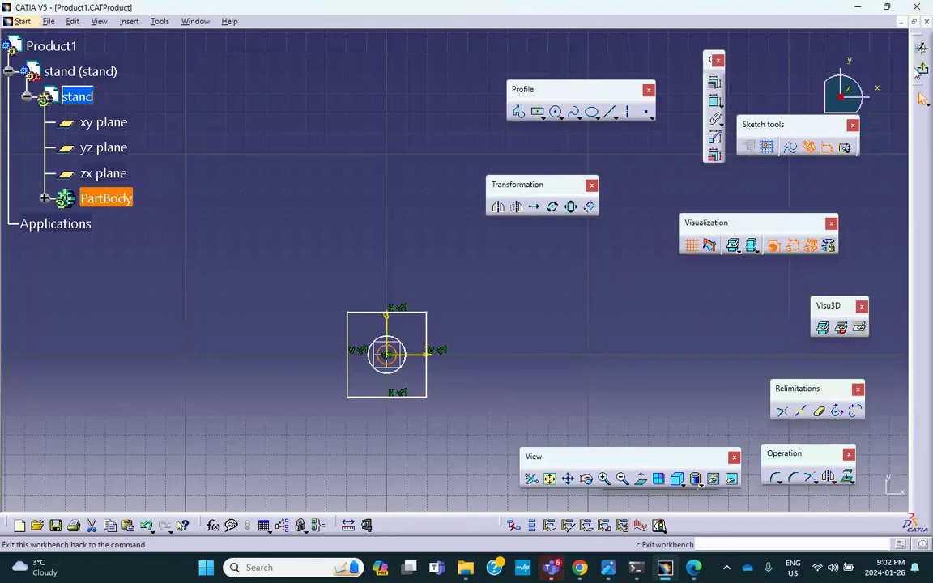
{"action": "left_click", "coordinate": [921, 98]}
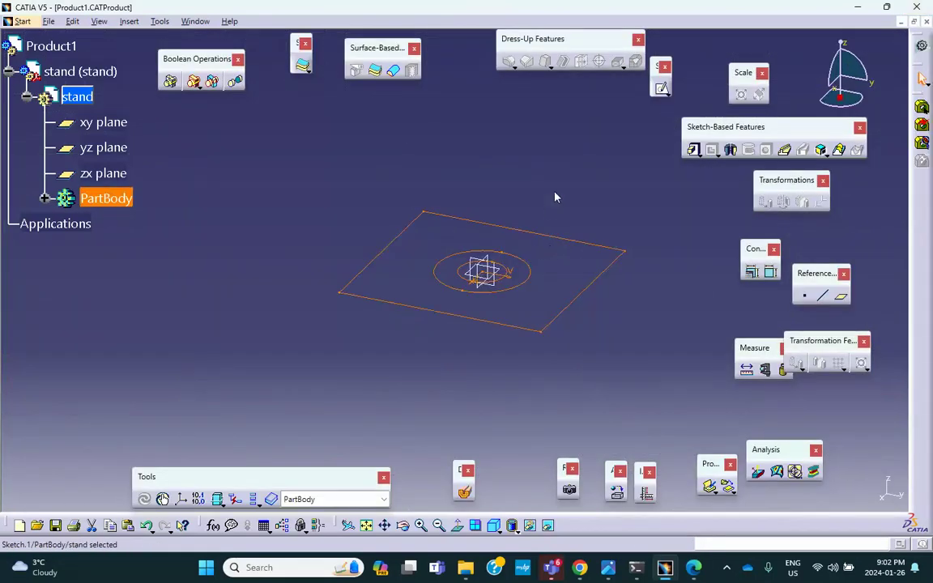
Start a Multi-Pad on the sketch and set the base plate domain, Extrusion domain.1, to a length of 10 mm.
{"action": "left_click", "coordinate": [699, 155]}
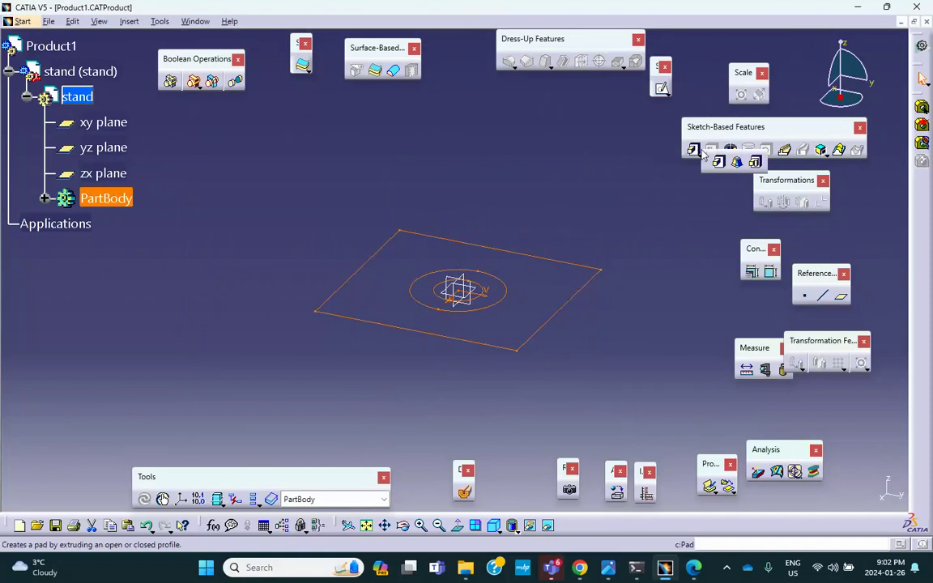
{"action": "left_click", "coordinate": [755, 161]}
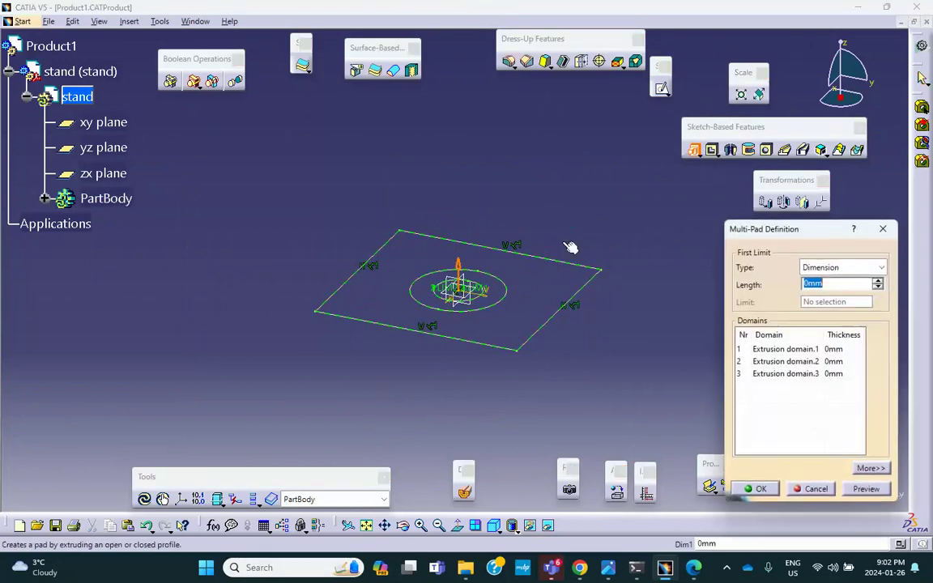
{"action": "left_click", "coordinate": [790, 349]}
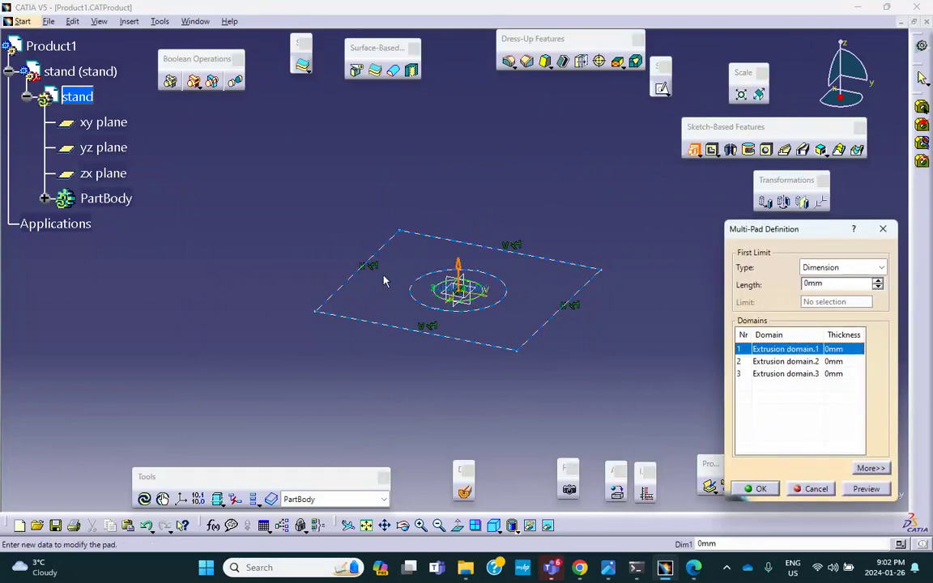
{"action": "double_click", "coordinate": [842, 282]}
{"action": "type", "text": "10"}
Set the ring between the two circles, Extrusion domain.3, to a length of 100 mm and preview the multi-pad.
{"action": "left_click", "coordinate": [795, 362]}
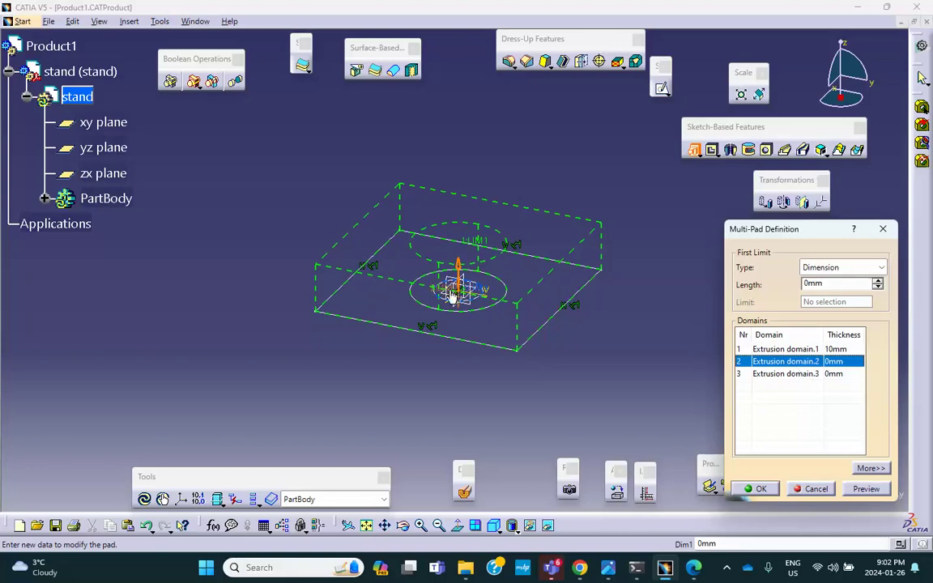
{"action": "left_click", "coordinate": [742, 373]}
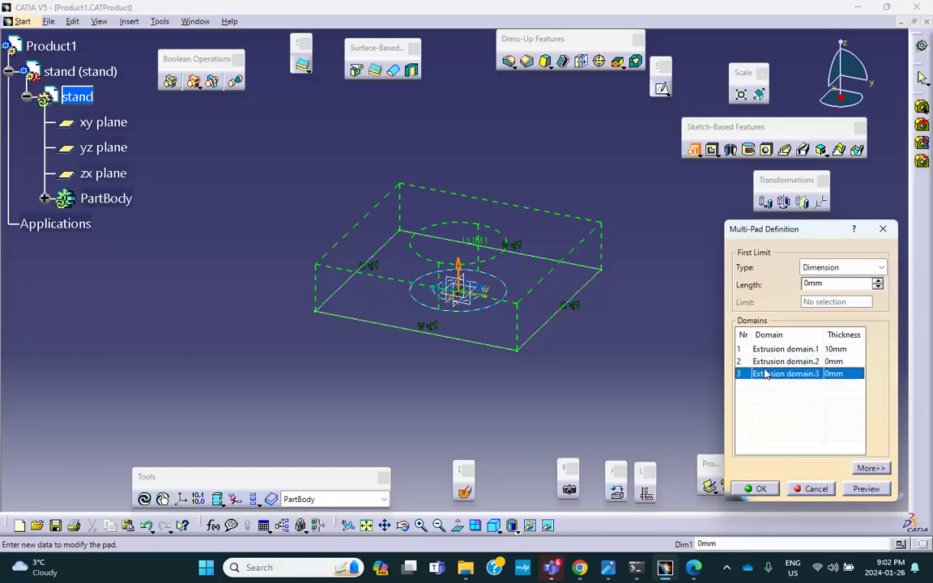
{"action": "double_click", "coordinate": [812, 283]}
{"action": "type", "text": "100"}
{"action": "left_click", "coordinate": [863, 489]}
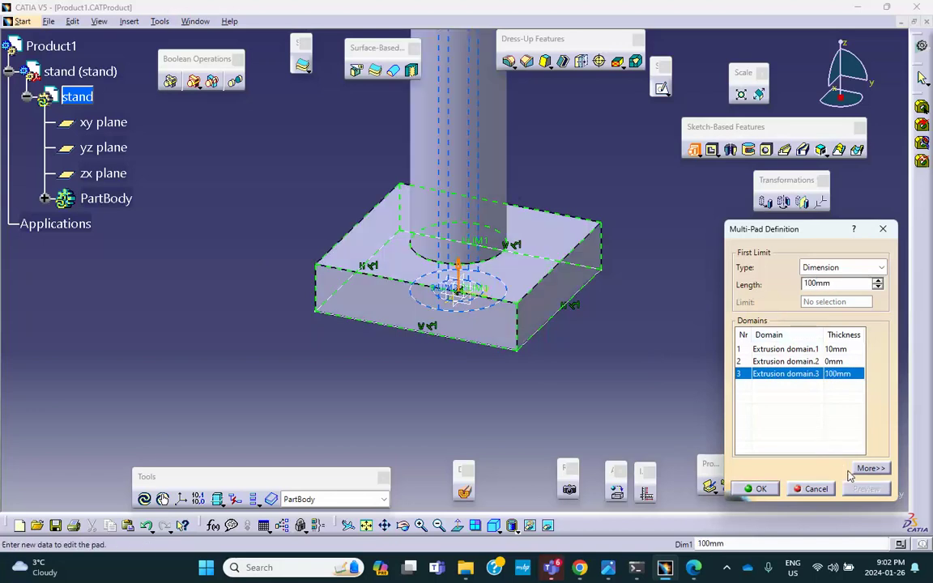
{"action": "middle_click_drag", "start_coordinate": [636, 240], "coordinate": [630, 327]}
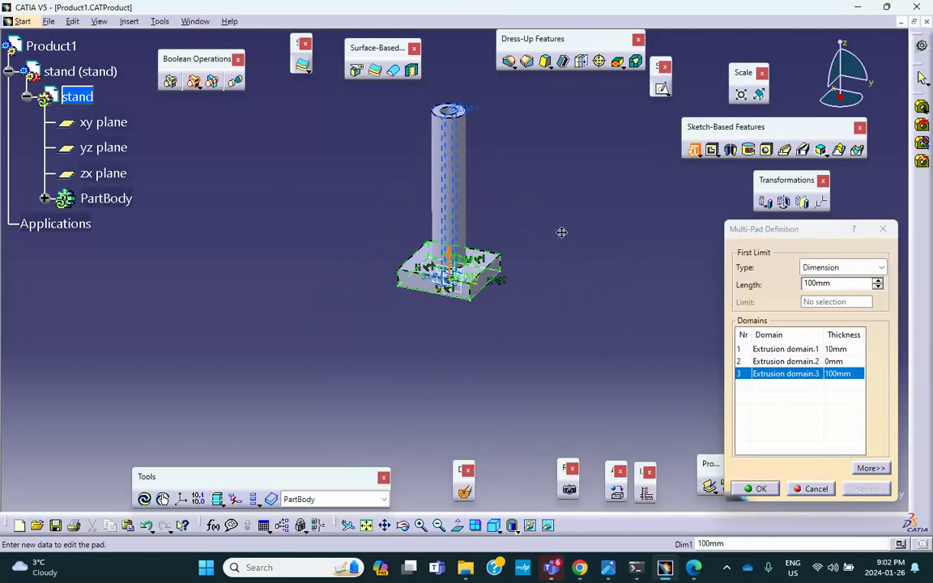
Set the inner circle domain, Extrusion domain.2, to a length of 110 mm and create the multi-pad.
{"action": "left_click", "coordinate": [807, 362]}
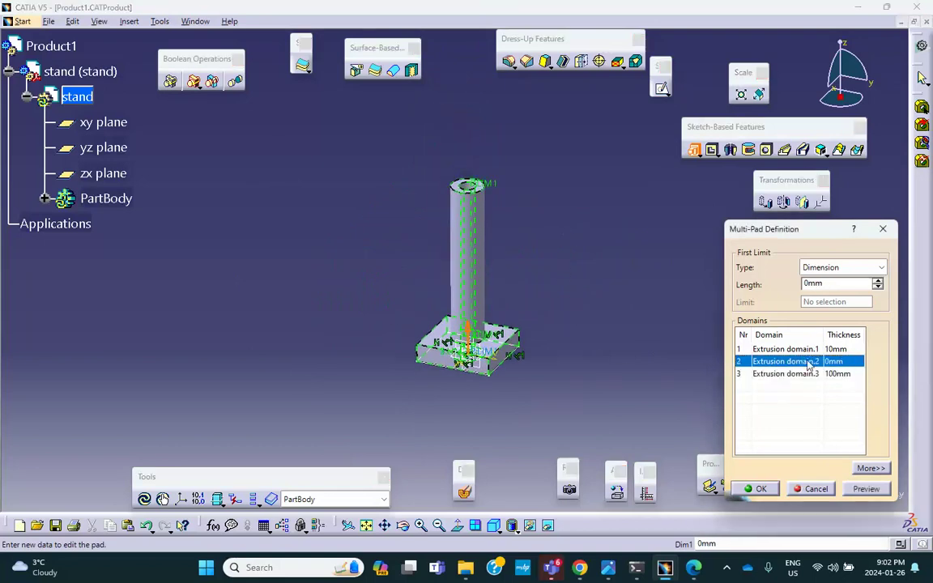
{"action": "key", "text": "shift+Tab"}
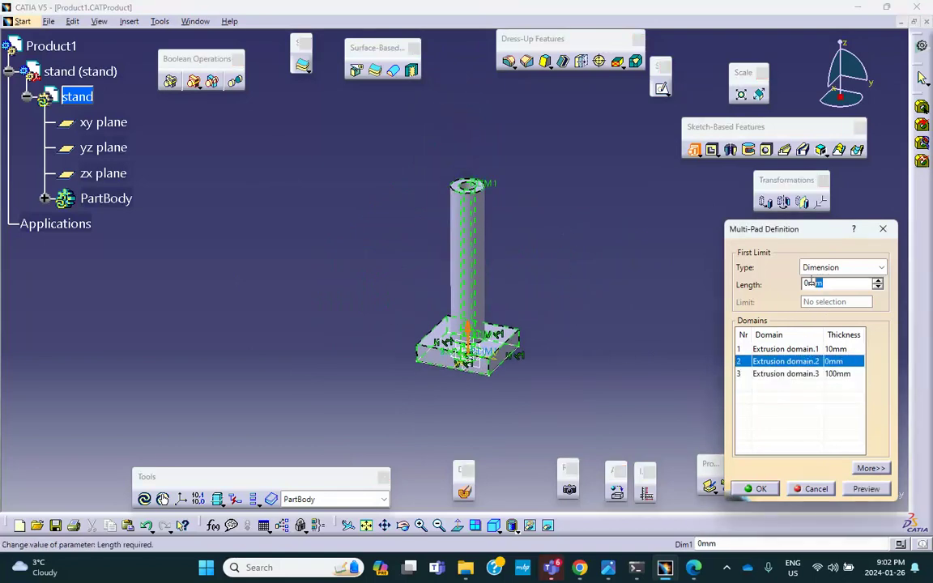
{"action": "type", "text": "110"}
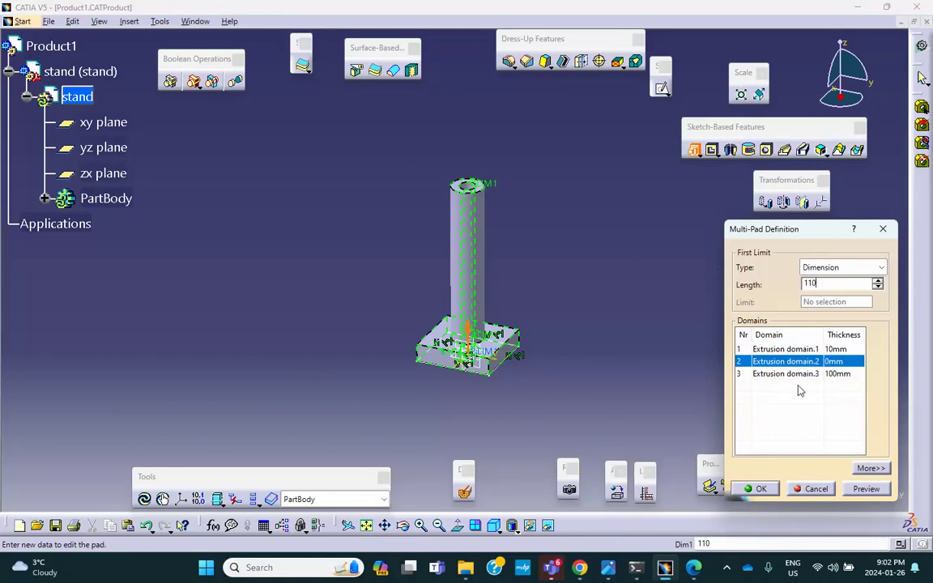
{"action": "left_click", "coordinate": [760, 490]}
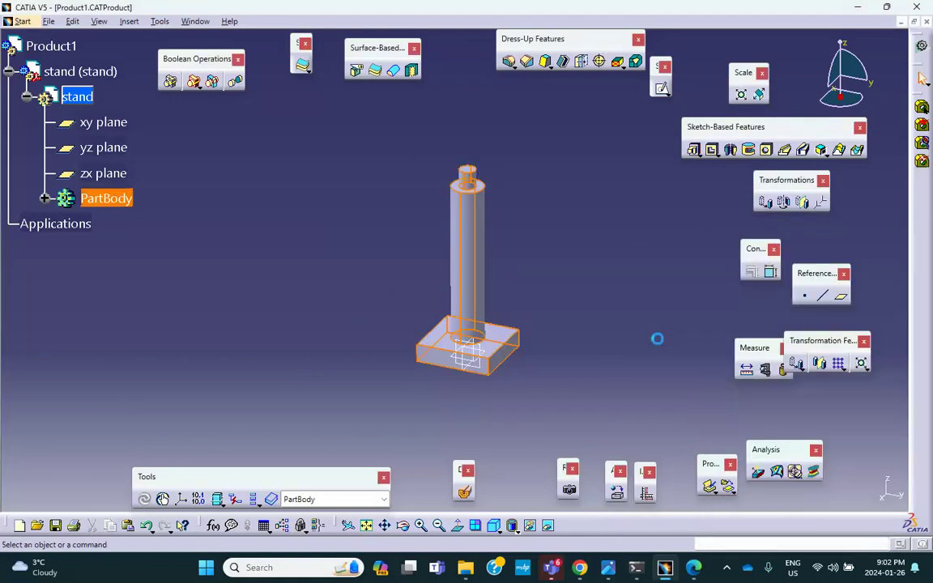
{"action": "middle_click_drag", "start_coordinate": [630, 279], "coordinate": [665, 278]}
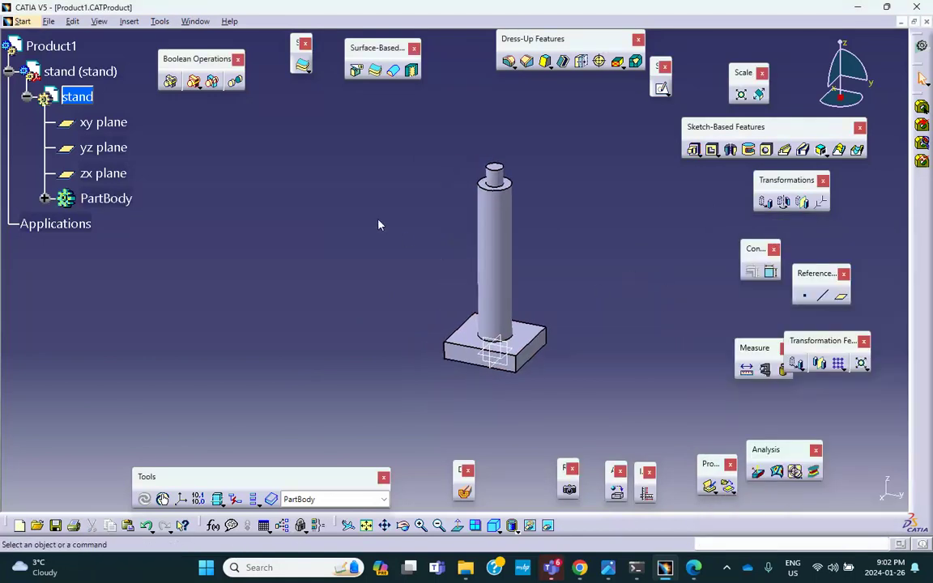
Activate Product1 and save the assembly together with its dependent documents.
{"action": "double_click", "coordinate": [50, 45]}
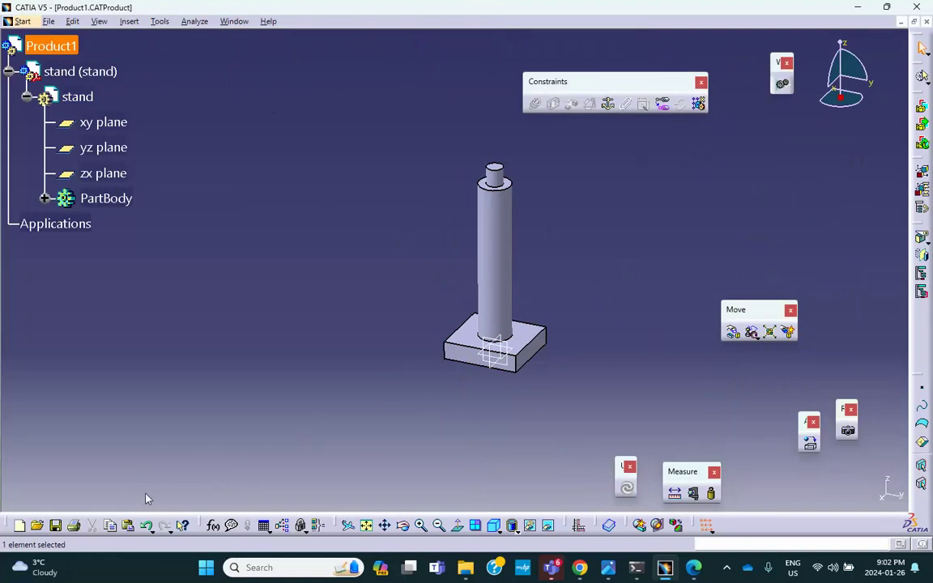
{"action": "left_click", "coordinate": [55, 524]}
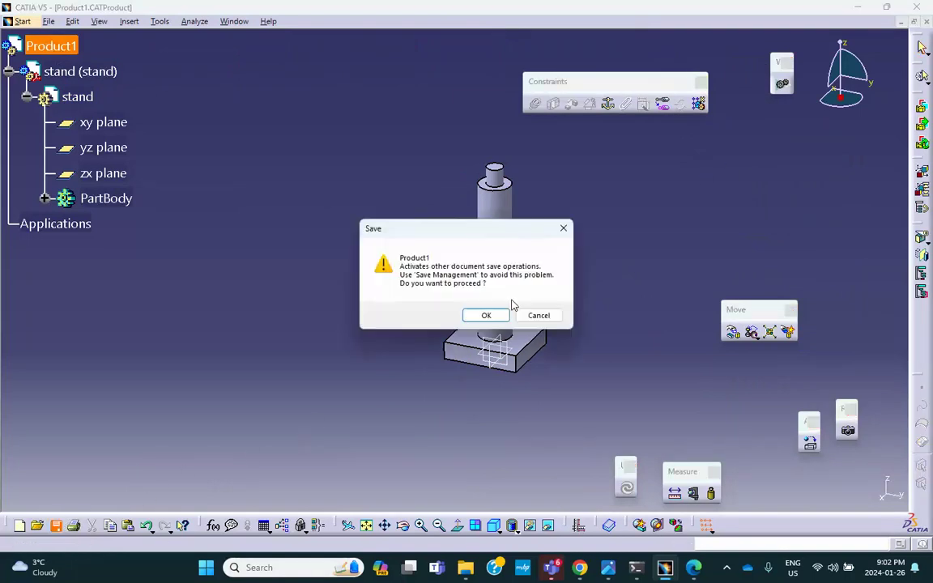
{"action": "left_click", "coordinate": [486, 315]}
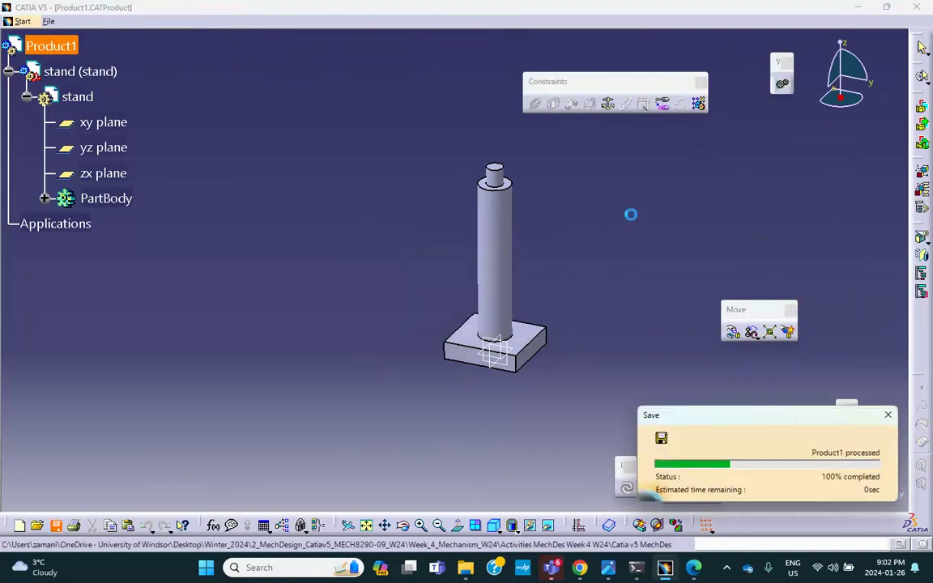
Compare the finished stand with the ZD89 reference image, and return to CATIA V5.
{"action": "middle_click_drag", "start_coordinate": [642, 204], "coordinate": [596, 190]}
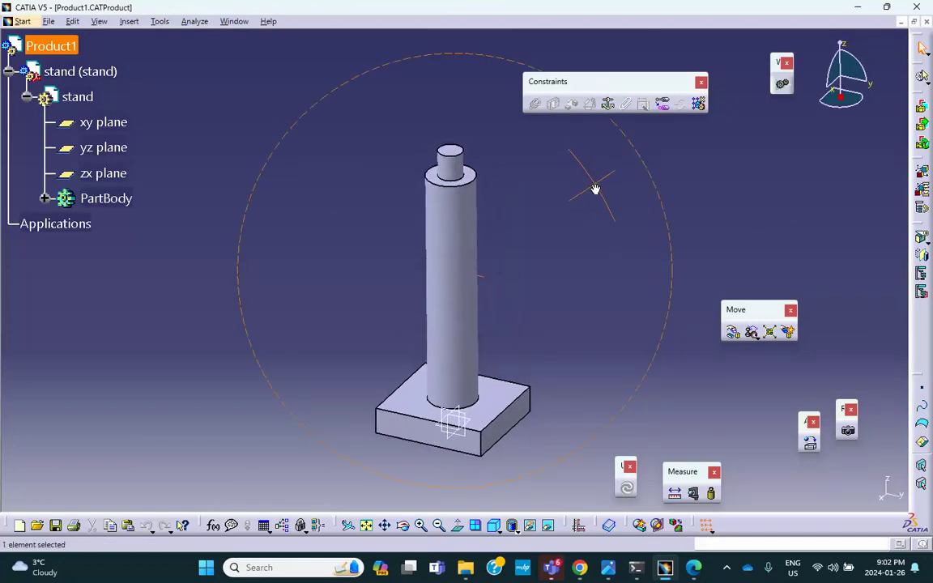
{"action": "left_click", "coordinate": [607, 568]}
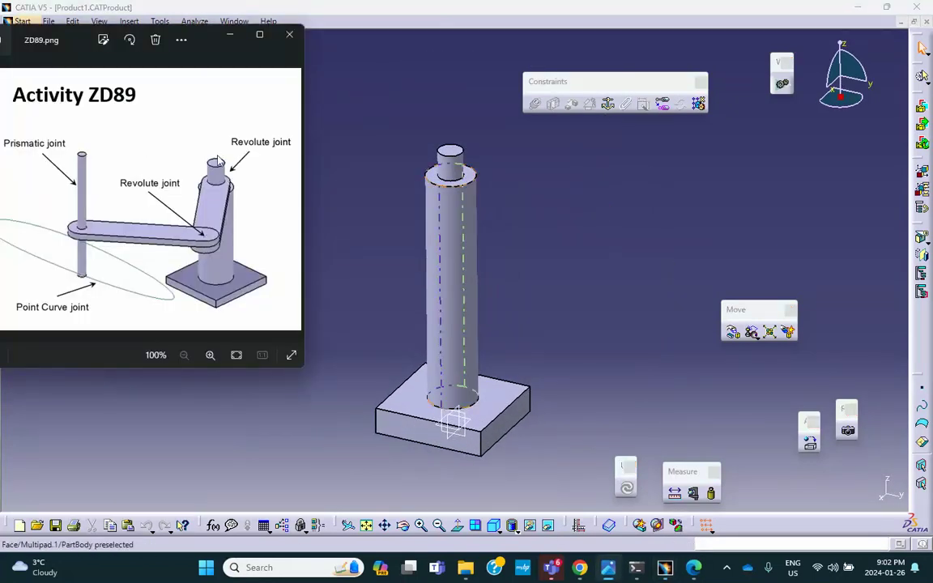
{"action": "left_click", "coordinate": [862, 9]}
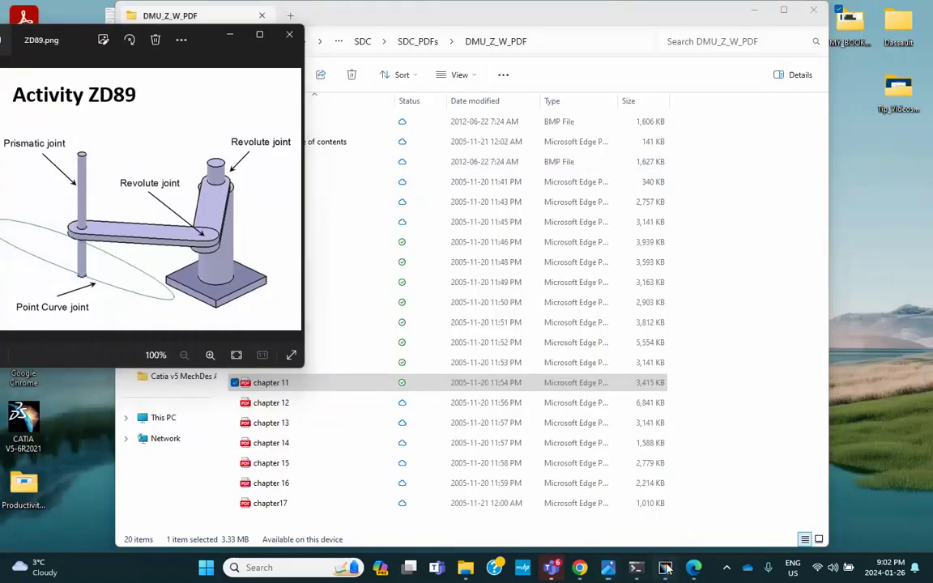
{"action": "left_click", "coordinate": [608, 568]}
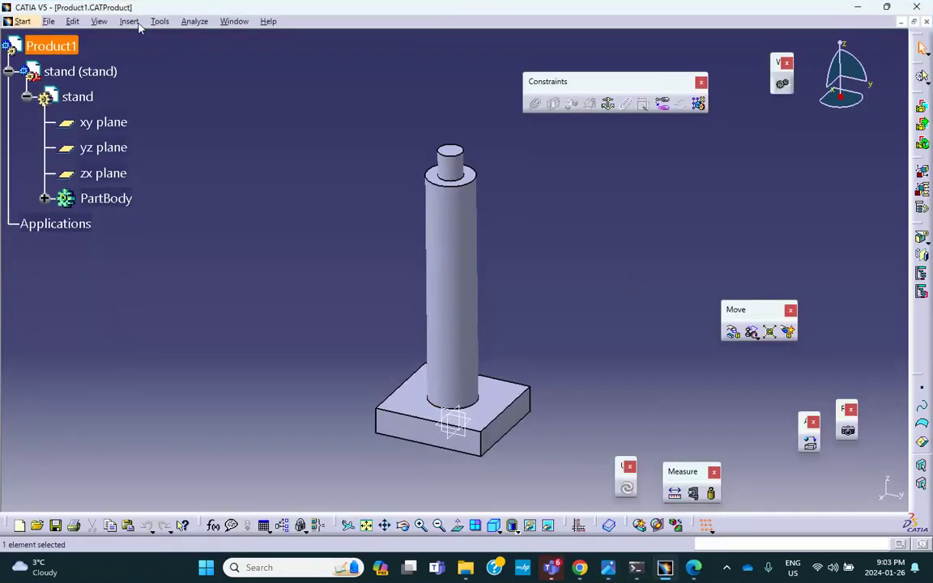
Insert another new part into Product1, using the assembly origin as its origin point.
{"action": "left_click", "coordinate": [132, 22]}
{"action": "left_click", "coordinate": [166, 263]}
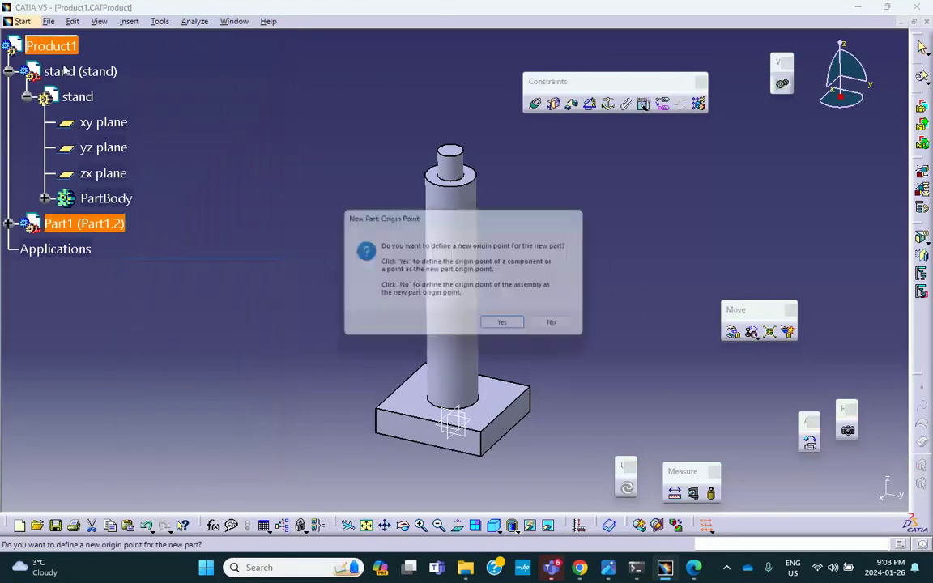
{"action": "left_click", "coordinate": [564, 327]}
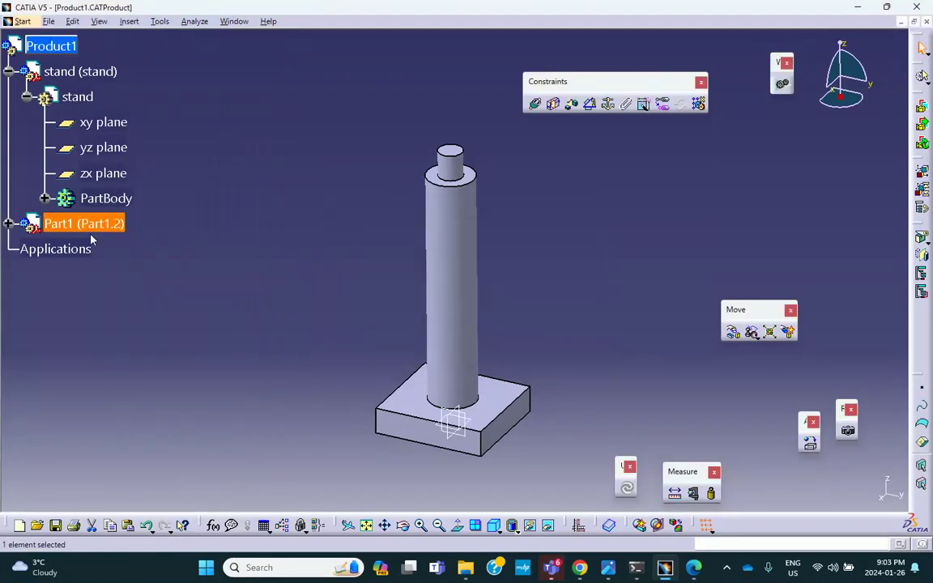
Set both the instance name and the part number of the second part to link1.
{"action": "left_click", "coordinate": [8, 225]}
{"action": "right_click", "coordinate": [77, 229]}
{"action": "left_click", "coordinate": [113, 294]}
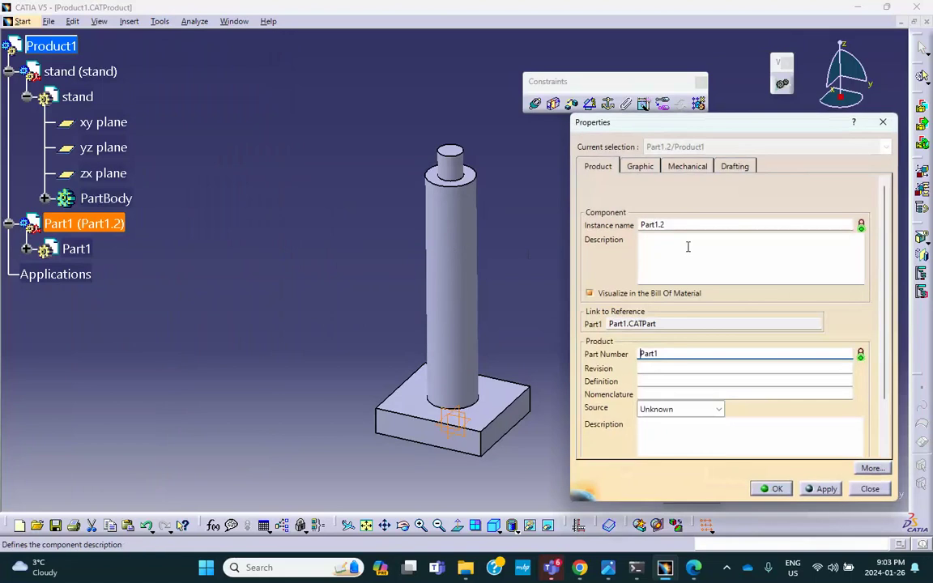
{"action": "double_click", "coordinate": [646, 225]}
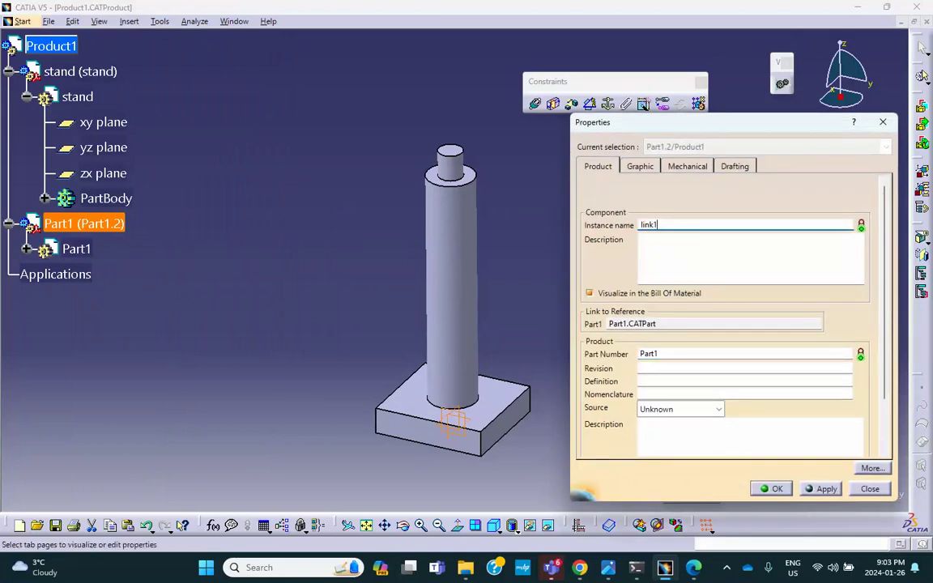
{"action": "left_click", "coordinate": [667, 352]}
{"action": "double_click", "coordinate": [654, 353]}
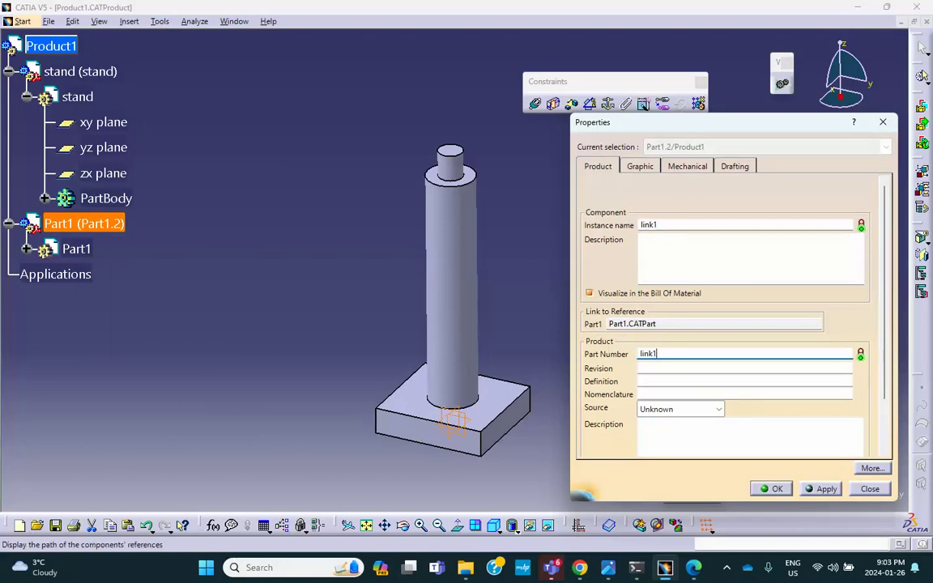
{"action": "type", "text": "link1"}
{"action": "key", "text": "Return"}
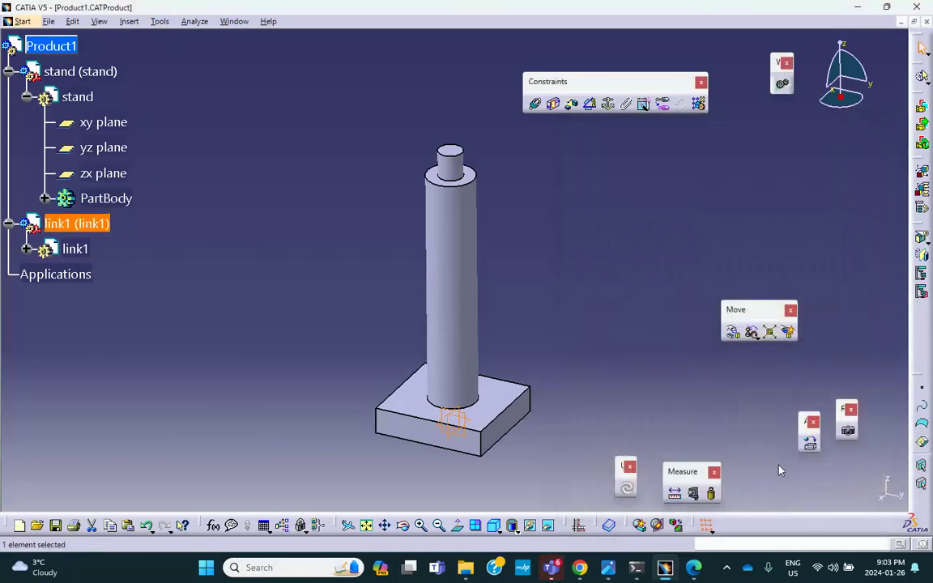
Activate the link1 part for editing and start a sketch on the shoulder face at the top of the stand.
{"action": "left_click", "coordinate": [27, 249]}
{"action": "double_click", "coordinate": [75, 249]}
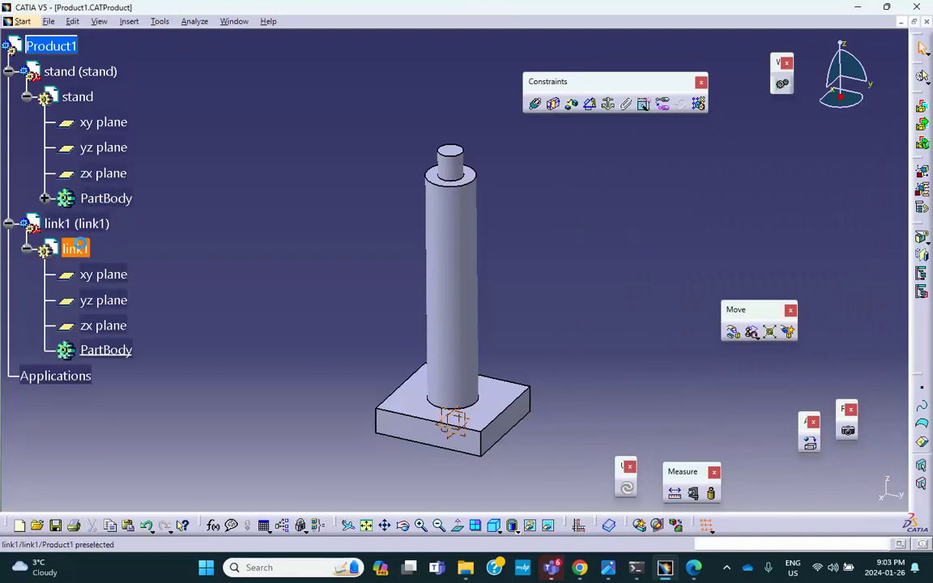
{"action": "middle_click_drag", "start_coordinate": [347, 200], "coordinate": [501, 140]}
{"action": "left_click", "coordinate": [501, 140]}
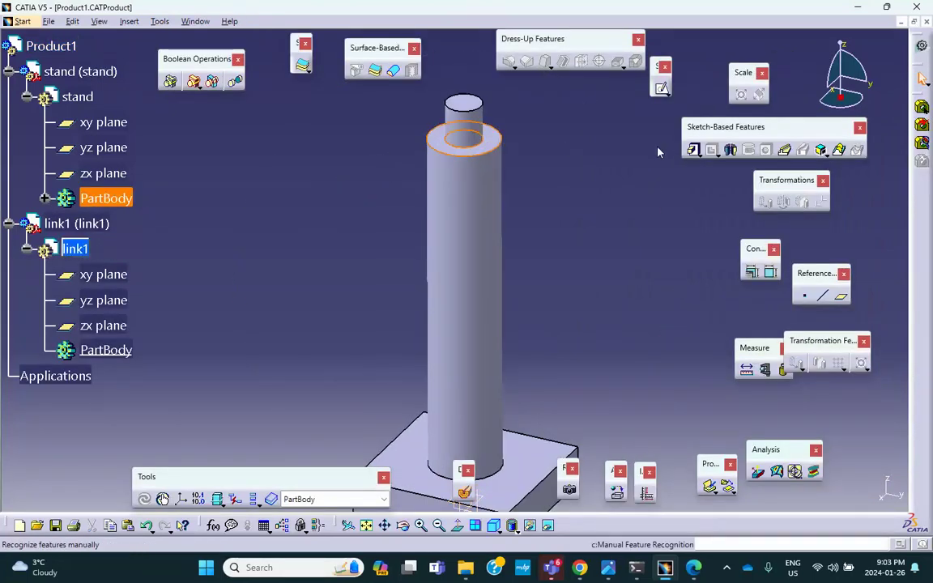
{"action": "left_click", "coordinate": [662, 89]}
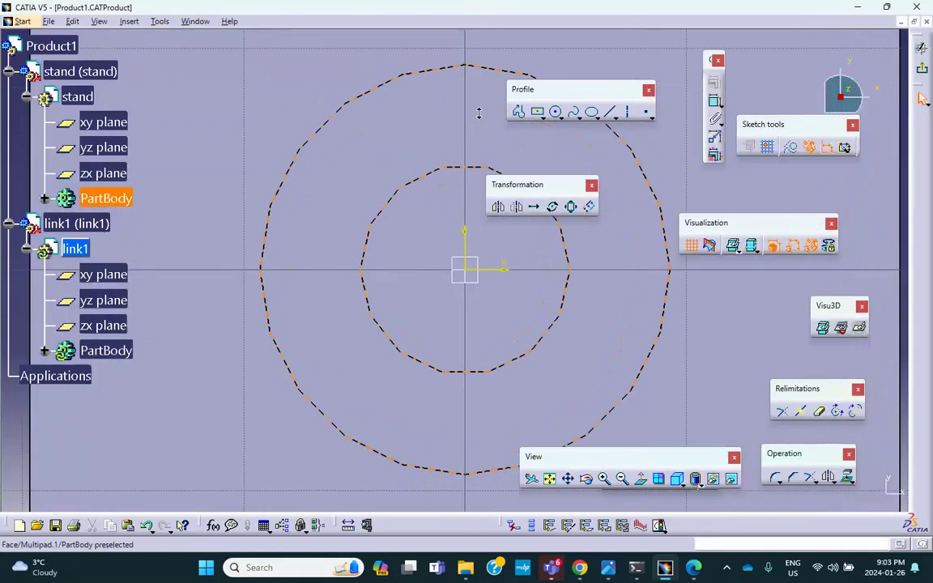
Project the circular edge of the stand's pin into the link1 sketch.
{"action": "mouse_move", "coordinate": [480, 121]}
{"action": "middle_mouse_down"}
{"action": "mouse_move", "coordinate": [483, 104]}
{"action": "mouse_move", "coordinate": [460, 227]}
{"action": "mouse_move", "coordinate": [444, 161]}
{"action": "middle_mouse_up"}
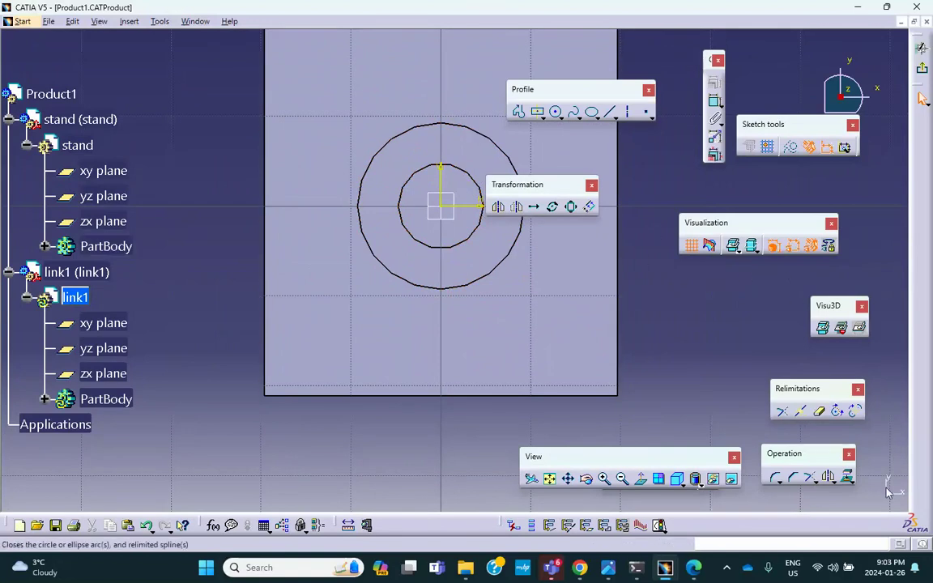
{"action": "left_click", "coordinate": [848, 479]}
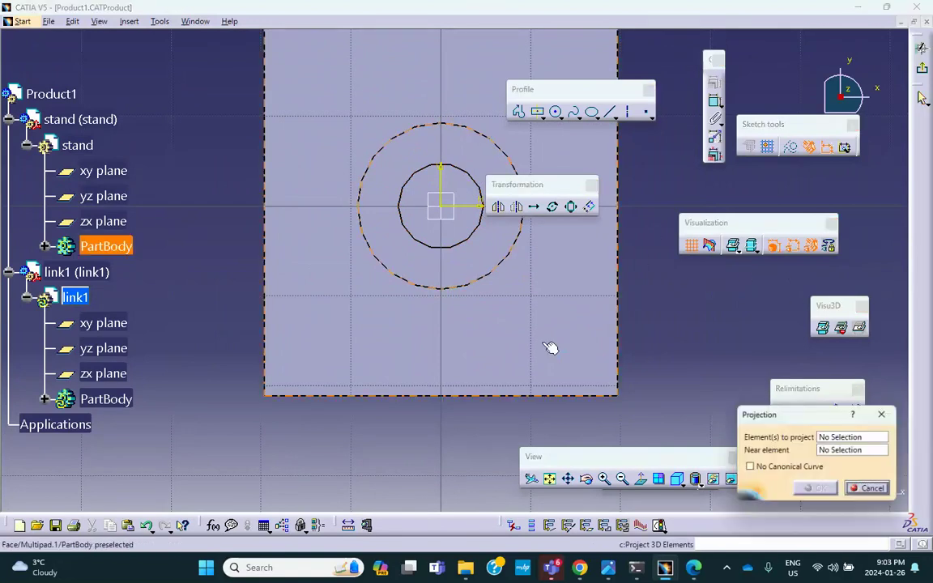
{"action": "left_click", "coordinate": [475, 245]}
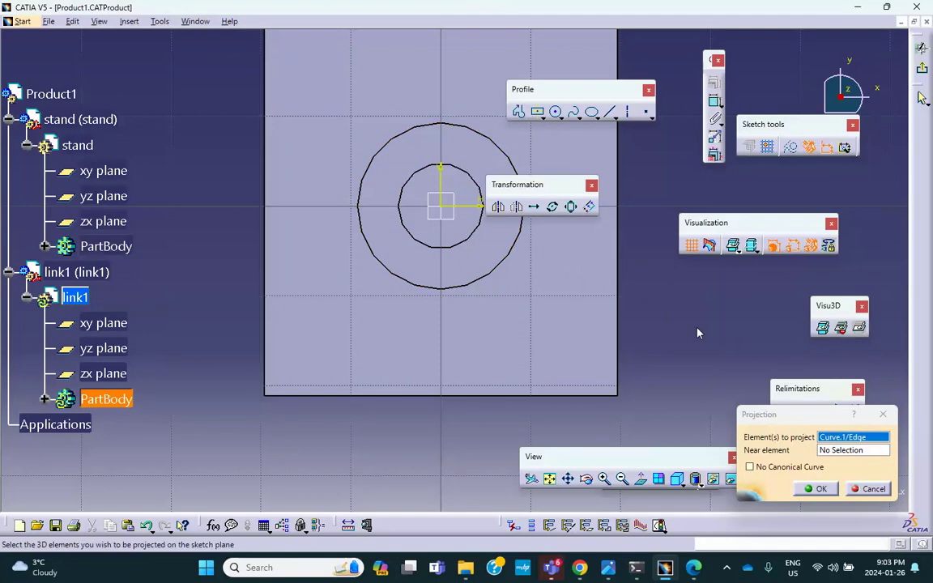
{"action": "left_click", "coordinate": [820, 489]}
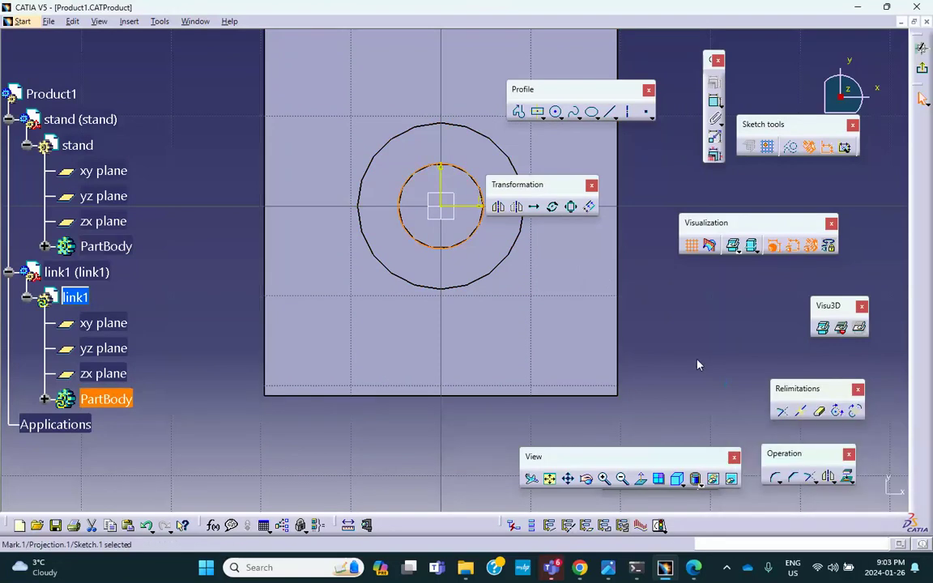
Sketch a horizontal elongated hole profile of about 10 mm radius along the H axis, extending from beside the stand to near the pin centre.
{"action": "mouse_move", "coordinate": [484, 233]}
{"action": "middle_mouse_down"}
{"action": "mouse_move", "coordinate": [485, 285]}
{"action": "mouse_move", "coordinate": [508, 318]}
{"action": "middle_mouse_up"}
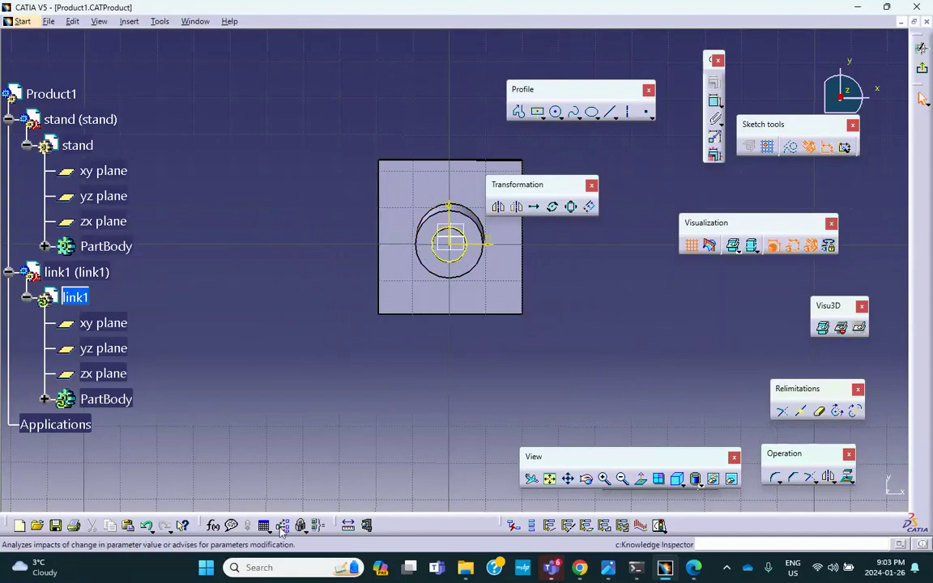
{"action": "left_click", "coordinate": [641, 477]}
{"action": "middle_click_drag", "start_coordinate": [554, 337], "coordinate": [582, 329]}
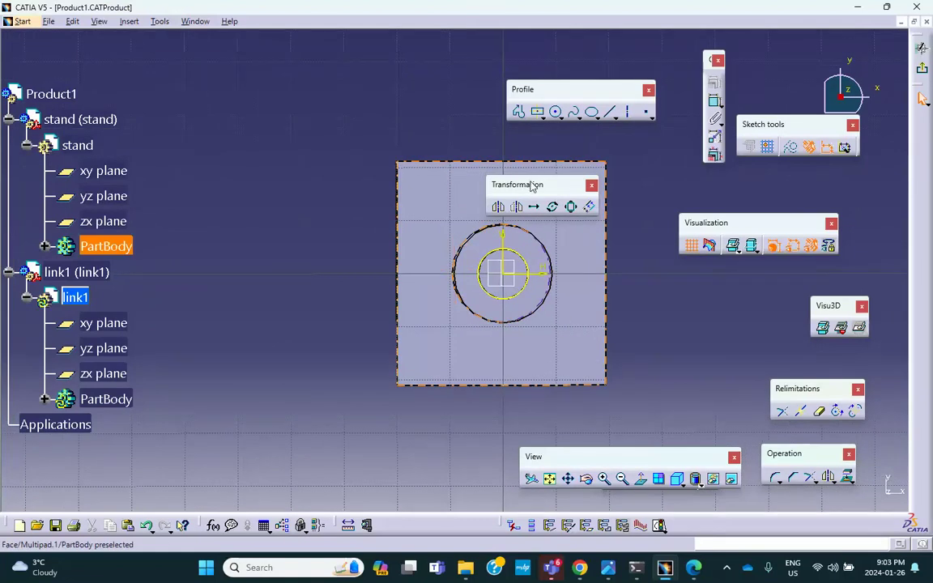
{"action": "left_click_drag", "start_coordinate": [538, 185], "coordinate": [532, 182]}
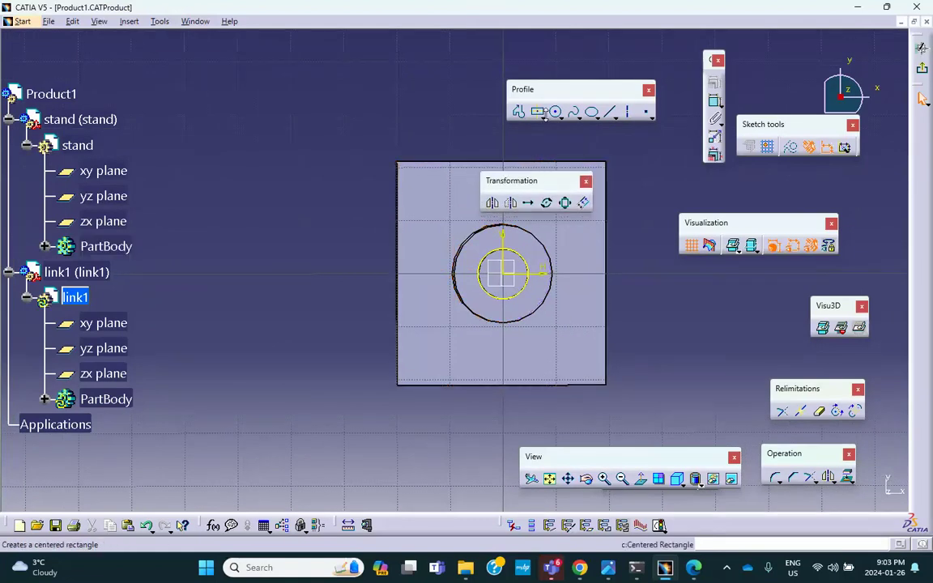
{"action": "left_click", "coordinate": [541, 117]}
{"action": "left_click", "coordinate": [617, 126]}
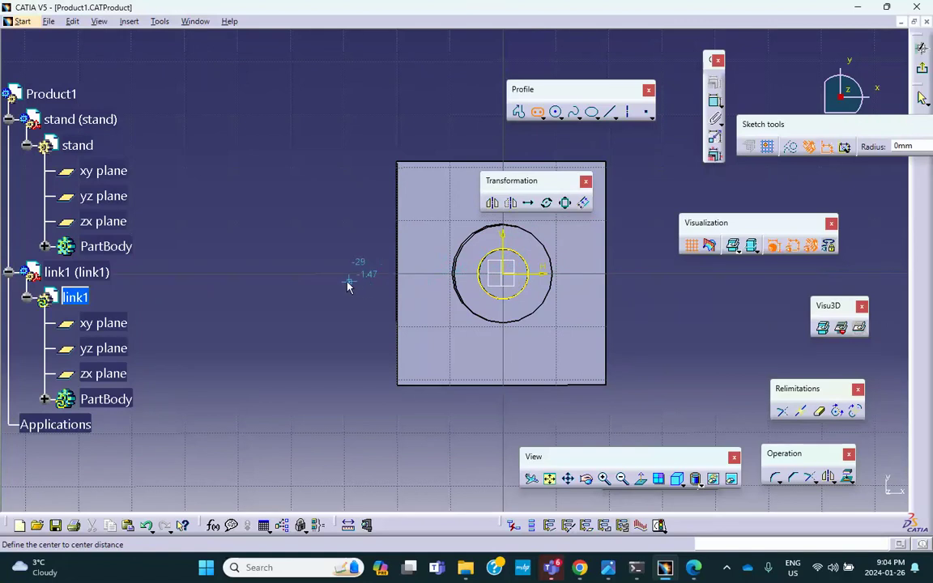
{"action": "left_click", "coordinate": [308, 275]}
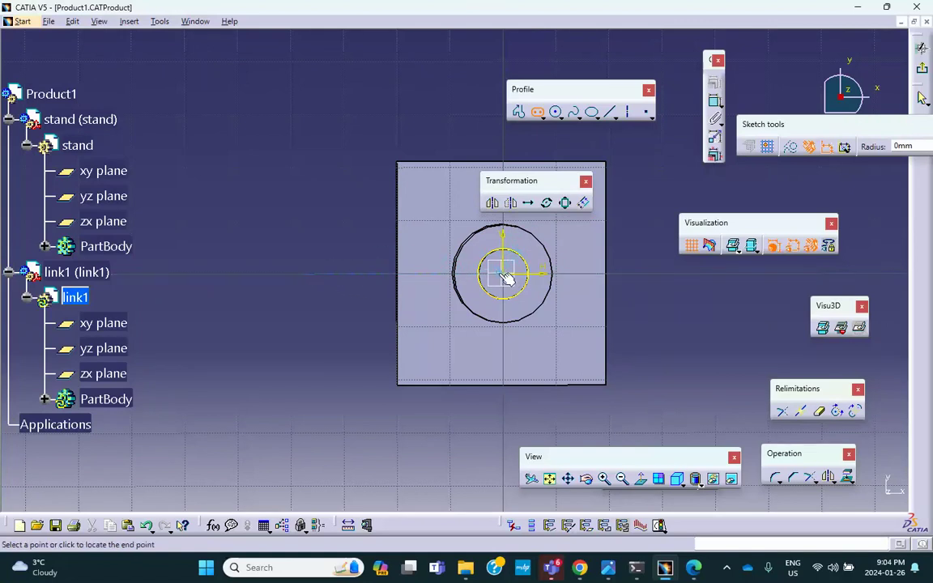
{"action": "left_click", "coordinate": [491, 277]}
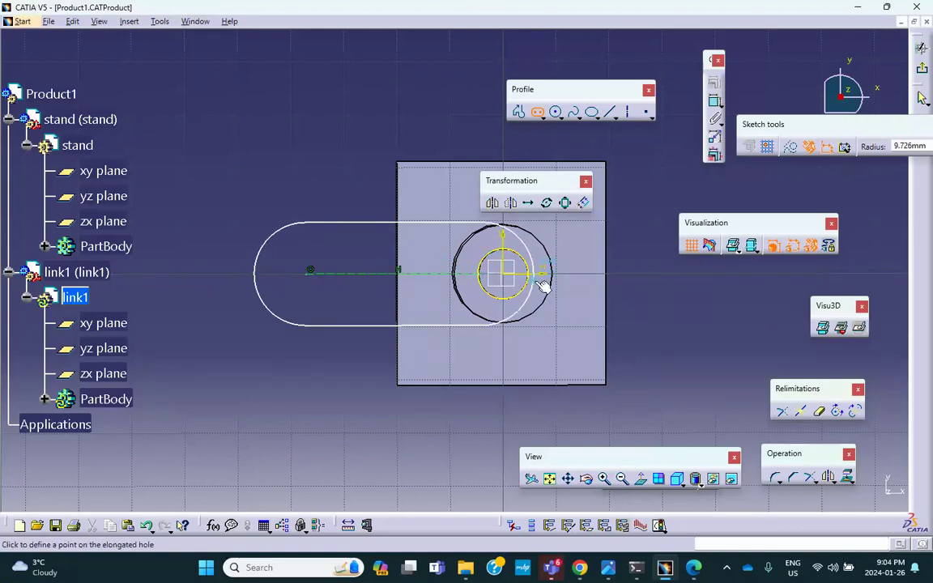
{"action": "left_click", "coordinate": [546, 285]}
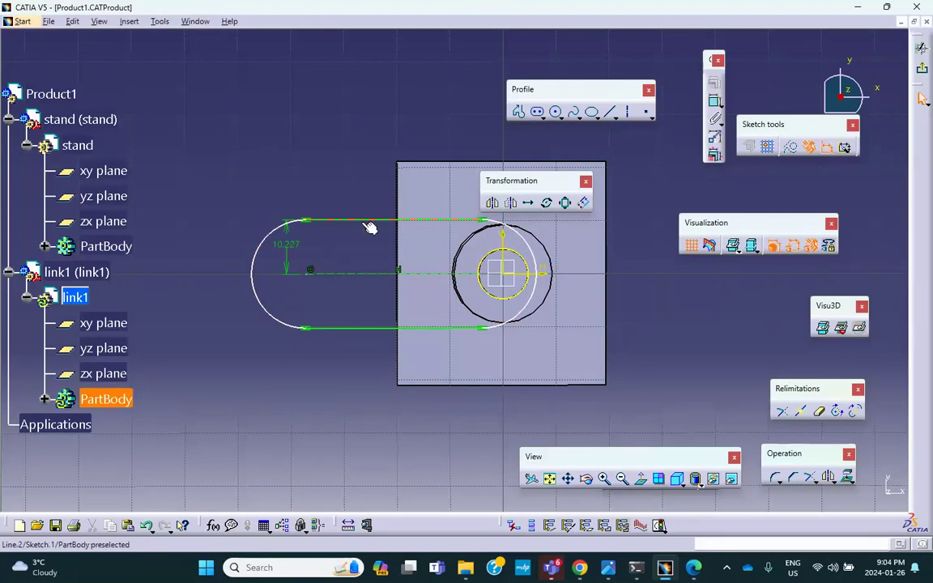
Set the elongated profile's radius to 6 mm and make its near end arc concentric with the projected pin circle.
{"action": "double_click", "coordinate": [287, 245]}
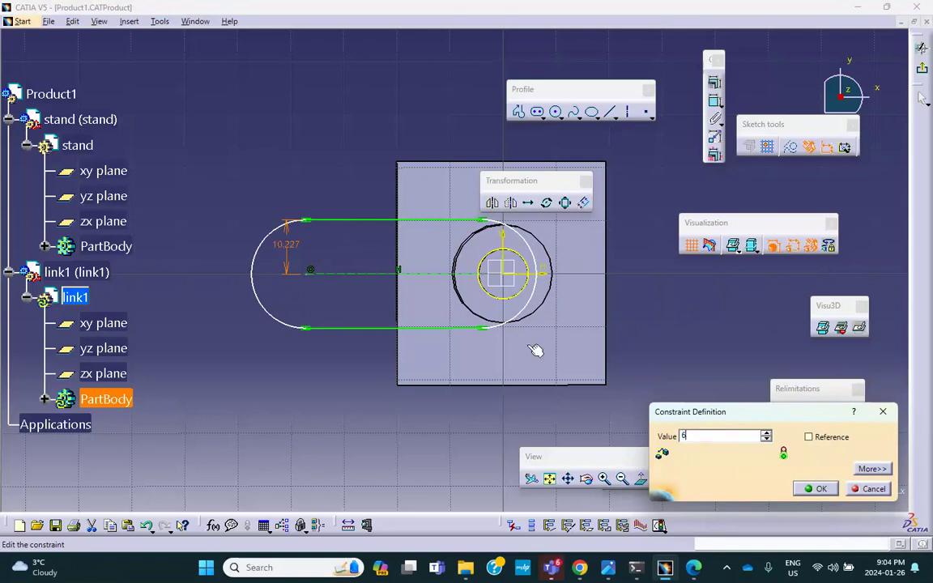
{"action": "left_click", "coordinate": [817, 489]}
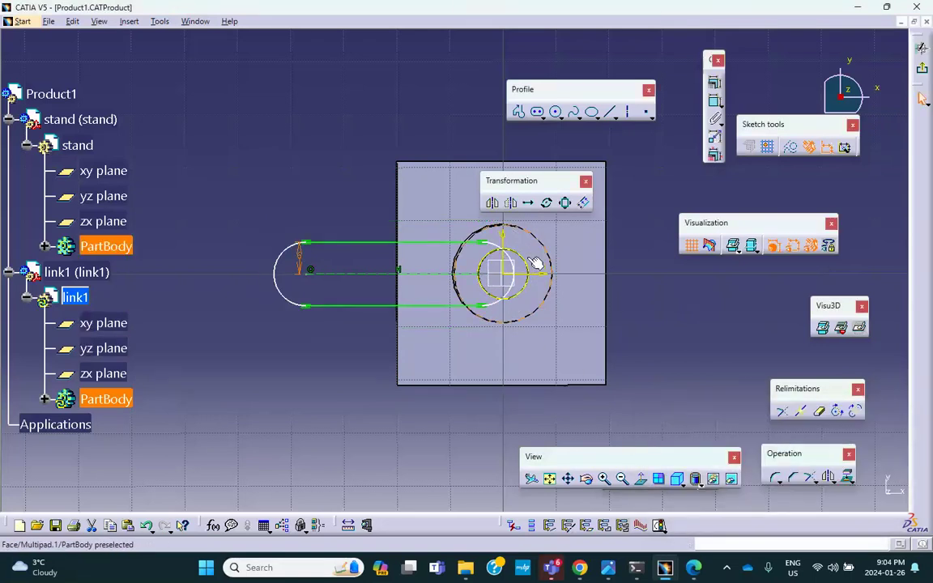
{"action": "mouse_move", "coordinate": [661, 273]}
{"action": "middle_mouse_down"}
{"action": "mouse_move", "coordinate": [596, 306]}
{"action": "mouse_move", "coordinate": [557, 307]}
{"action": "middle_mouse_up"}
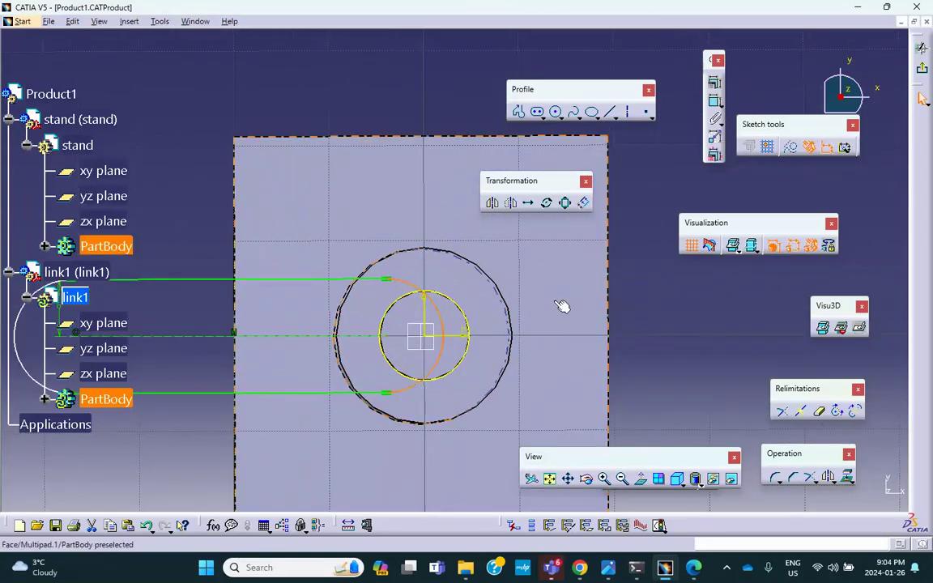
{"action": "left_click", "coordinate": [466, 308]}
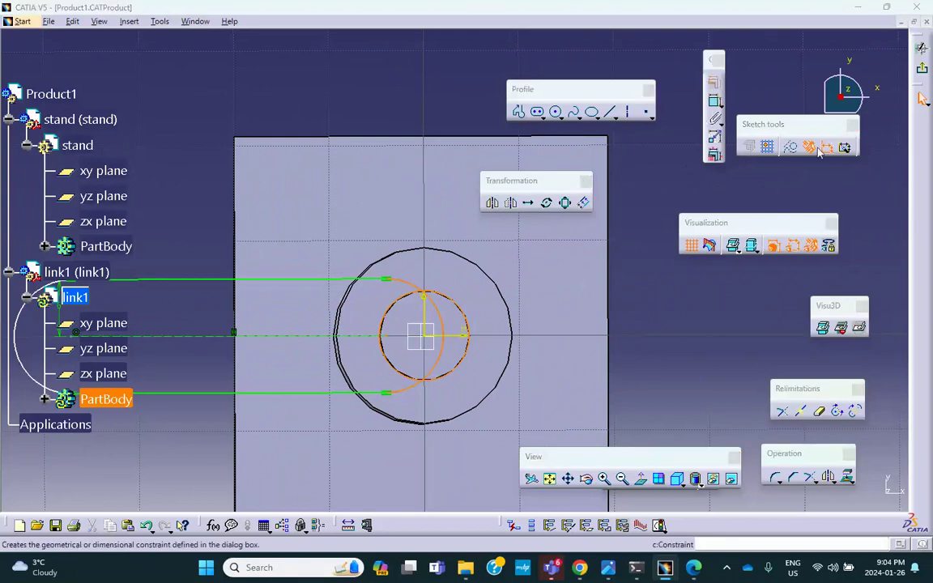
{"action": "left_click", "coordinate": [714, 81]}
{"action": "left_click", "coordinate": [832, 323]}
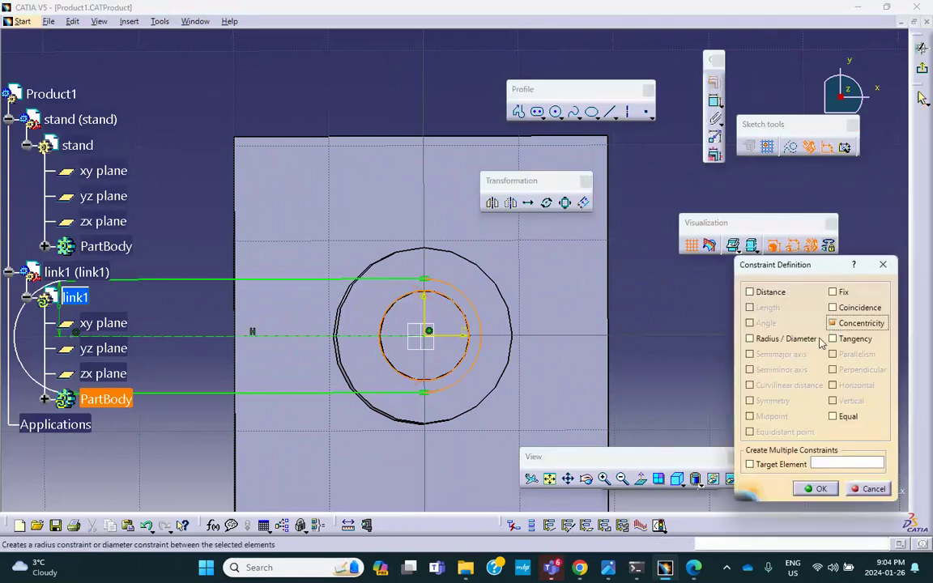
{"action": "left_click", "coordinate": [816, 488]}
Stretch the profile's free end to about 50 mm from the pin centre, draw a smaller circle centred there, and exit the sketch.
{"action": "middle_click_drag", "start_coordinate": [399, 155], "coordinate": [400, 319]}
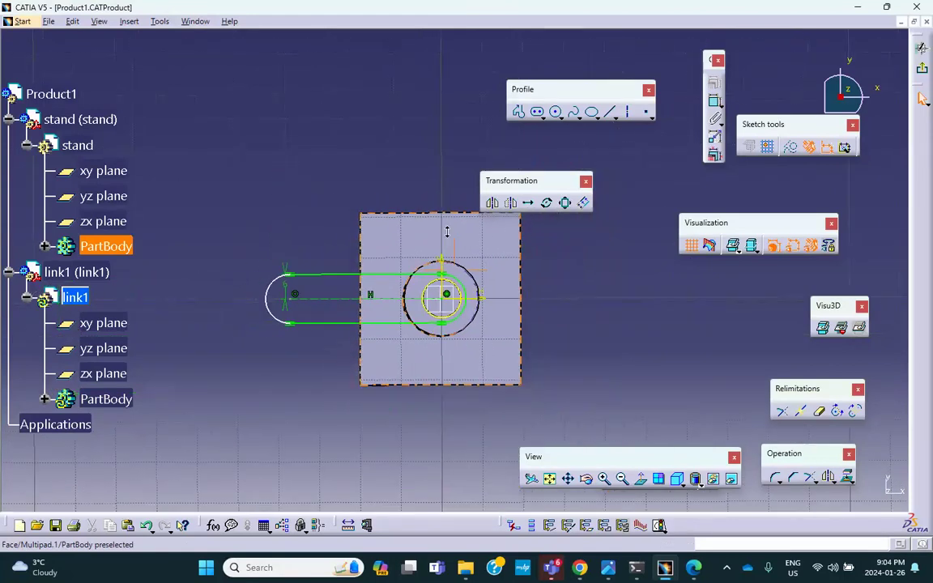
{"action": "left_click_drag", "start_coordinate": [296, 303], "coordinate": [241, 296]}
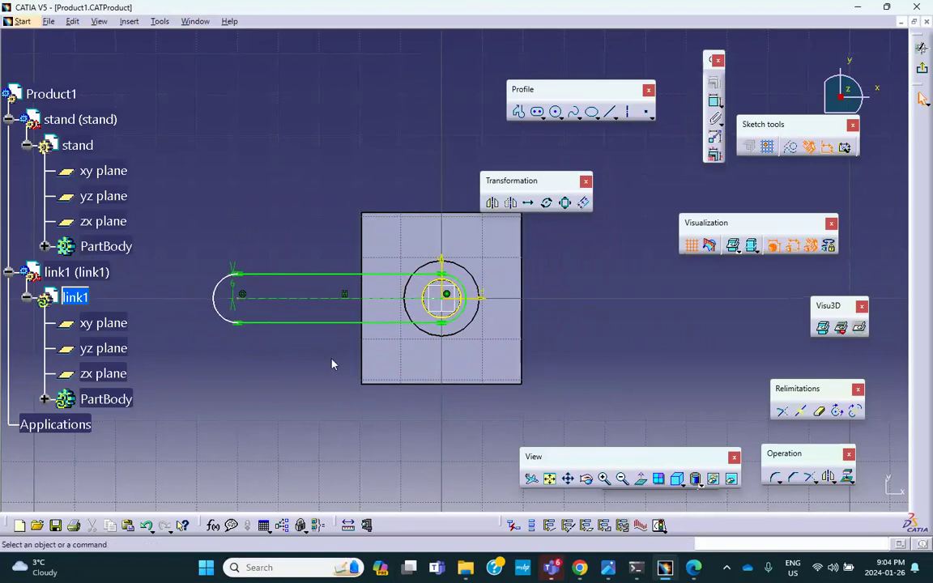
{"action": "left_click", "coordinate": [555, 111]}
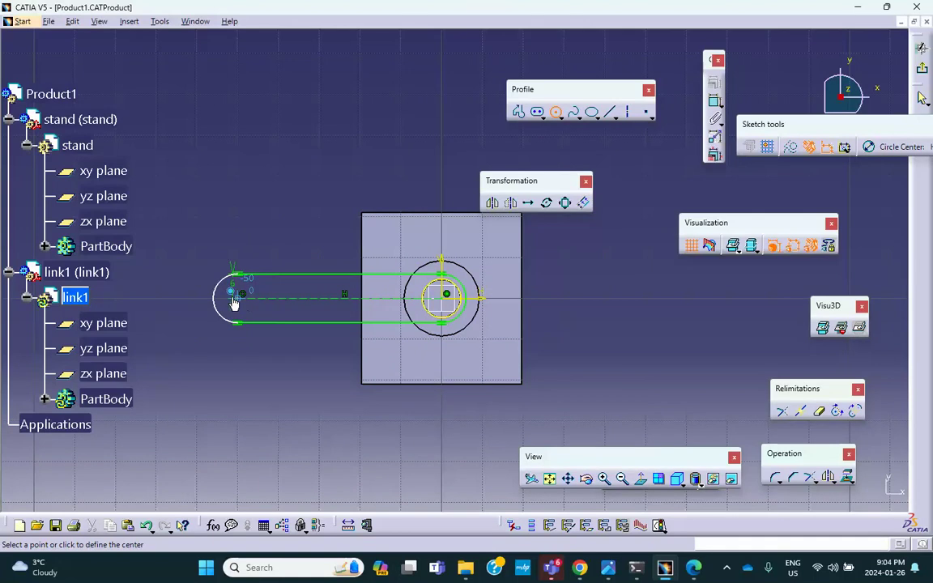
{"action": "left_click", "coordinate": [242, 294]}
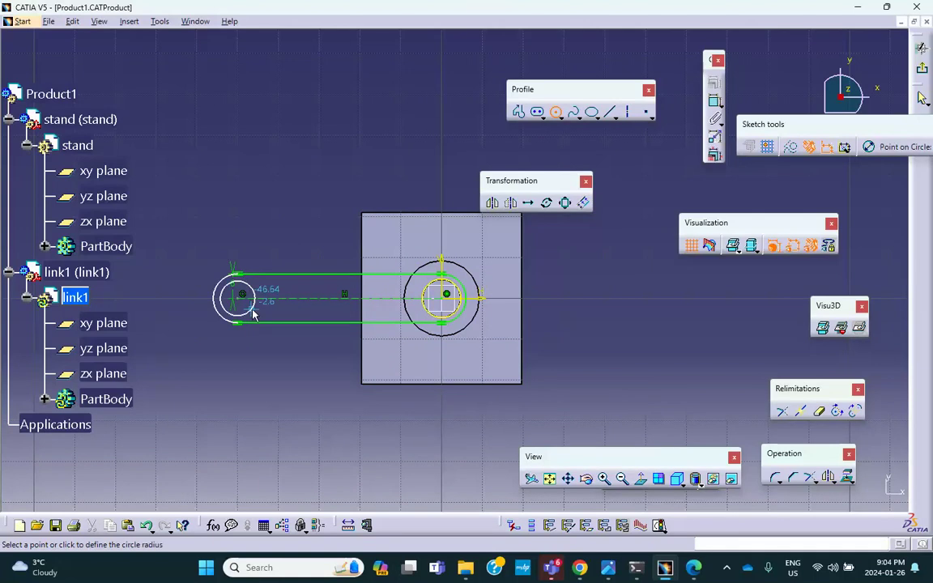
{"action": "left_click", "coordinate": [227, 283]}
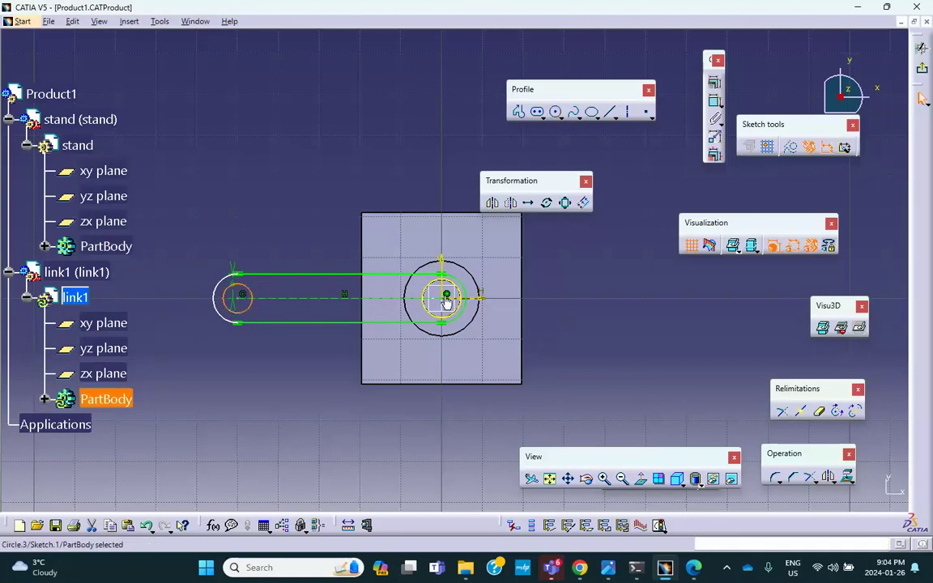
{"action": "left_click", "coordinate": [922, 98]}
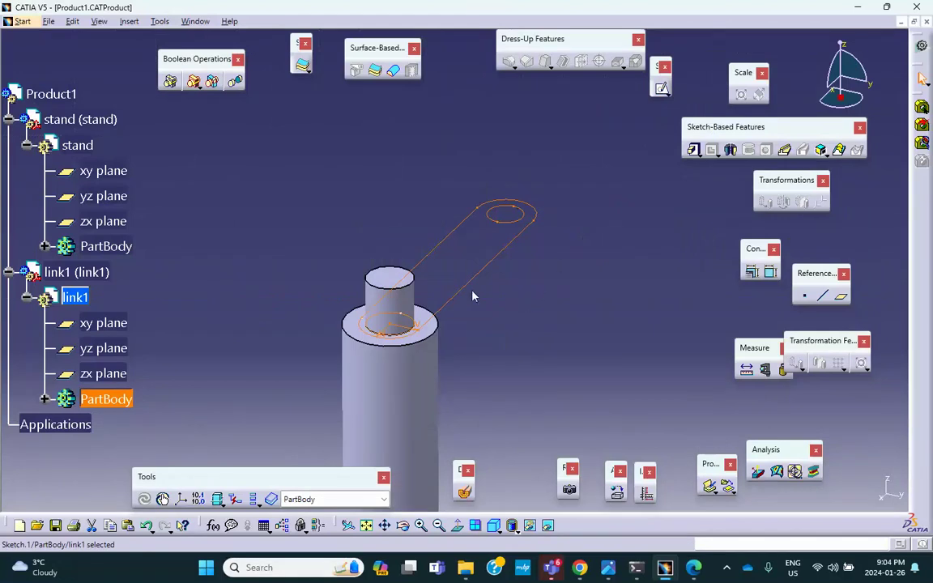
Pad the link1 sketch upwards with a length of 5 mm.
{"action": "left_click", "coordinate": [692, 149]}
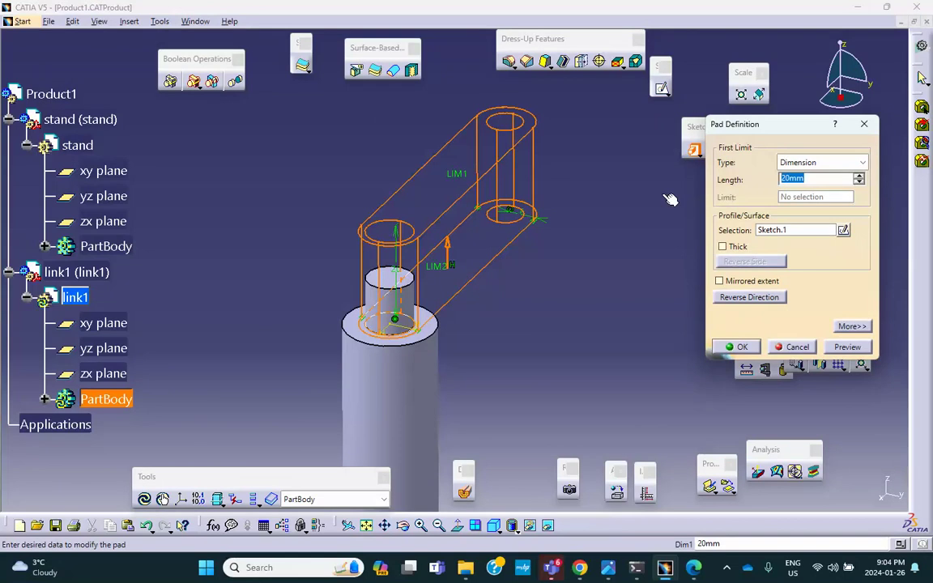
{"action": "left_click", "coordinate": [834, 352]}
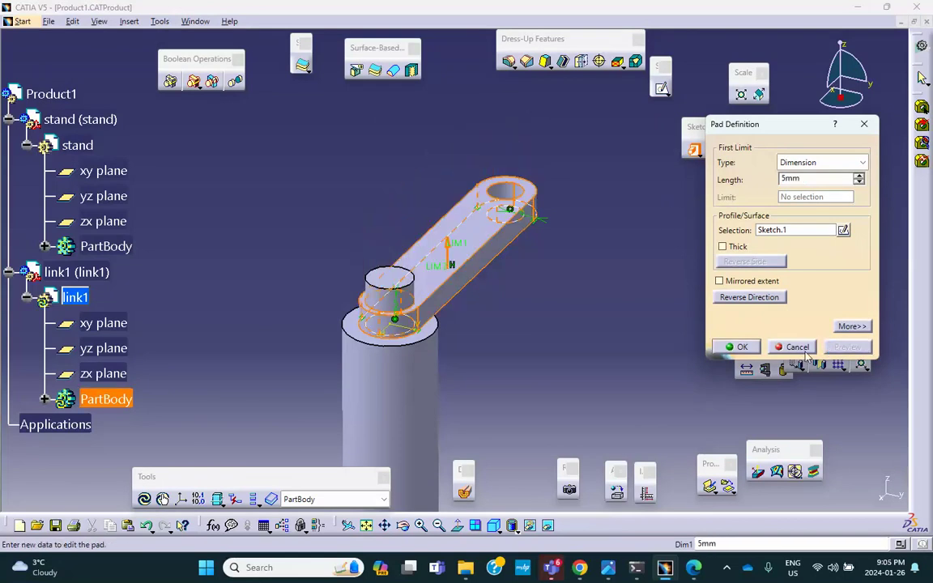
{"action": "left_click", "coordinate": [742, 348]}
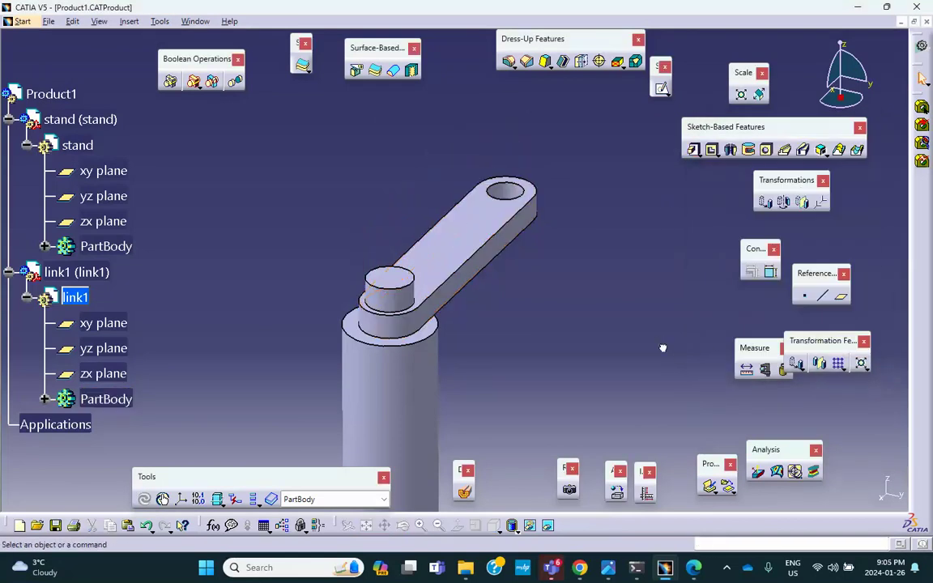
Compare the padded link1 on the stand with the ZD89 reference image, and return to CATIA V5.
{"action": "middle_click_drag", "start_coordinate": [648, 332], "coordinate": [484, 344]}
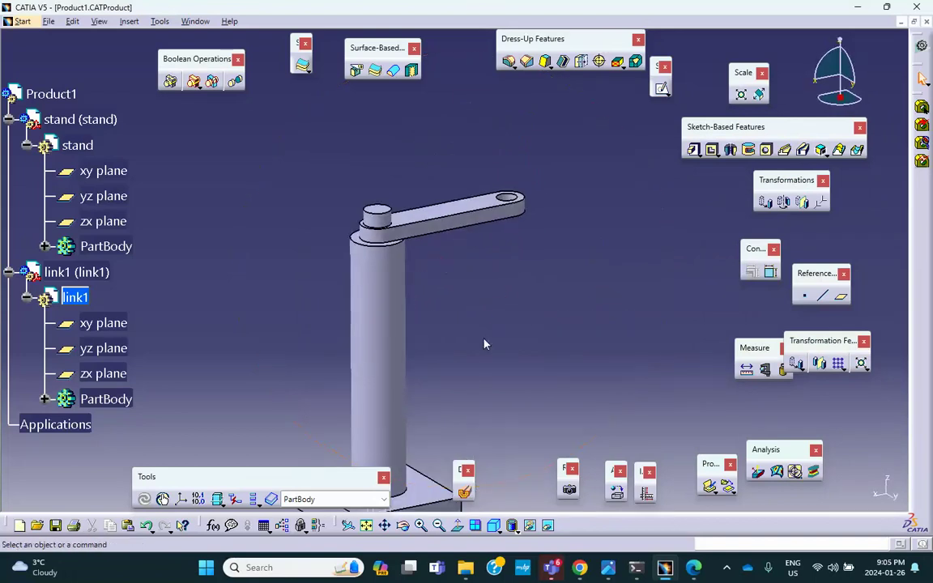
{"action": "left_click", "coordinate": [608, 566]}
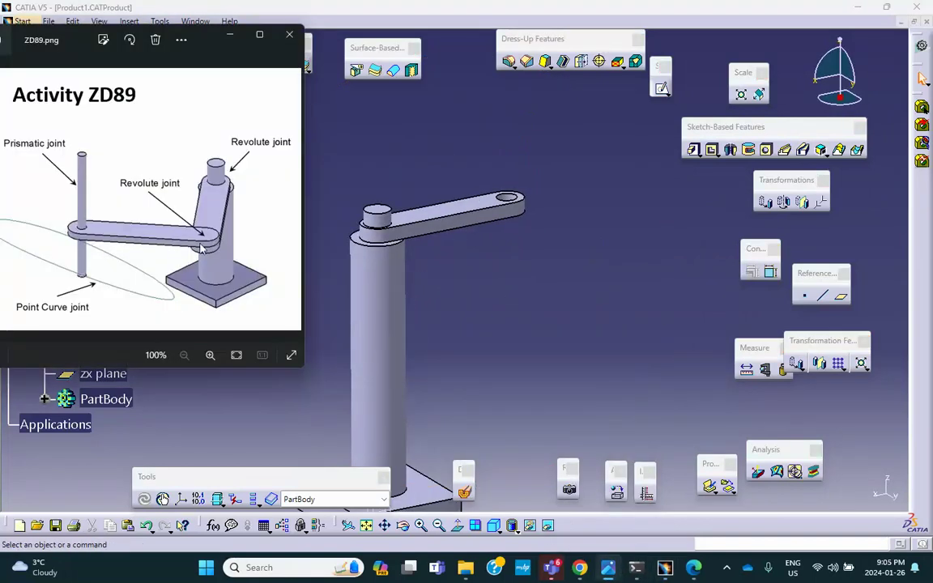
{"action": "left_click", "coordinate": [665, 567]}
{"action": "middle_click_drag", "start_coordinate": [500, 292], "coordinate": [484, 195]}
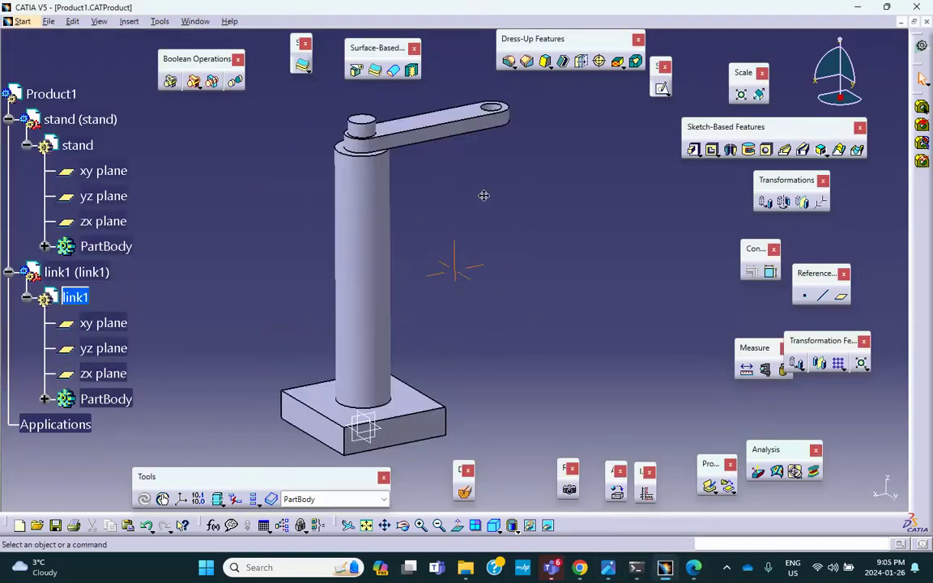
Activate Product1 and save the assembly with link1, accepting that its dependent documents are saved too.
{"action": "double_click", "coordinate": [55, 95]}
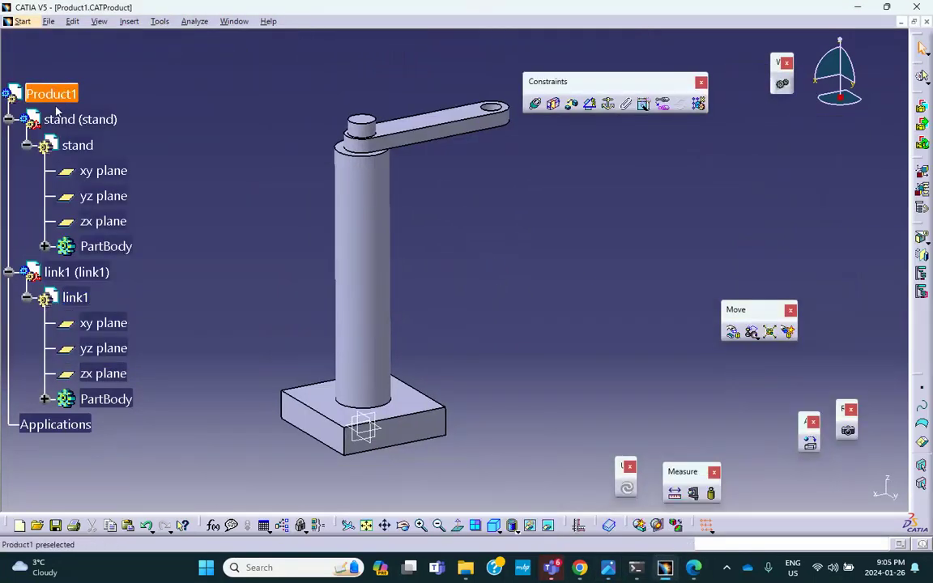
{"action": "left_click", "coordinate": [55, 525]}
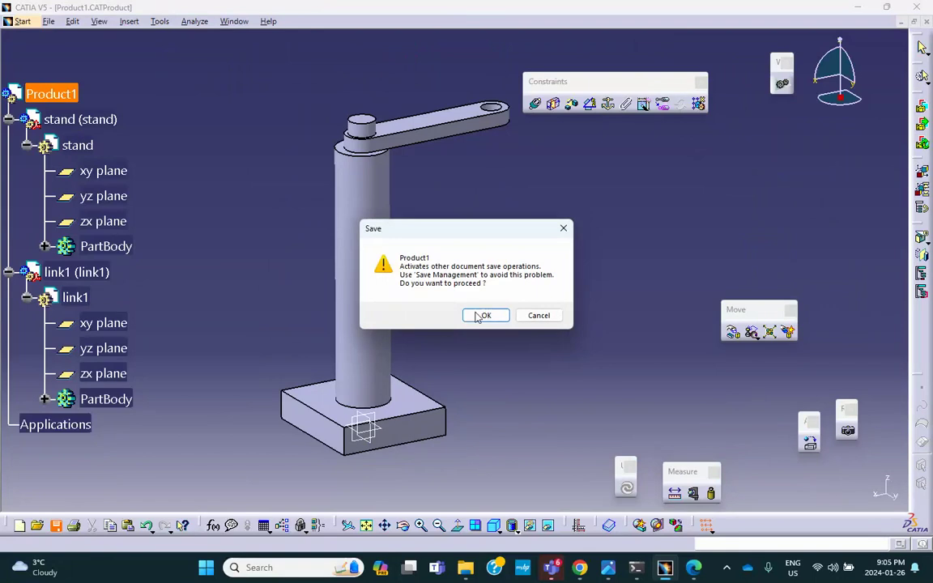
{"action": "left_click", "coordinate": [482, 315]}
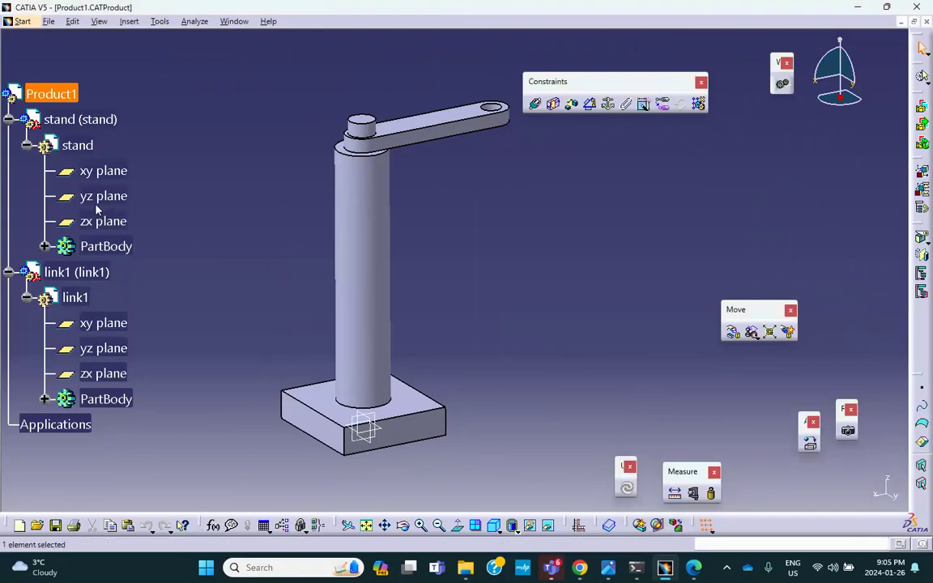
Insert a new part into Product1, keeping the assembly's origin point as the part's origin.
{"action": "left_click", "coordinate": [130, 22]}
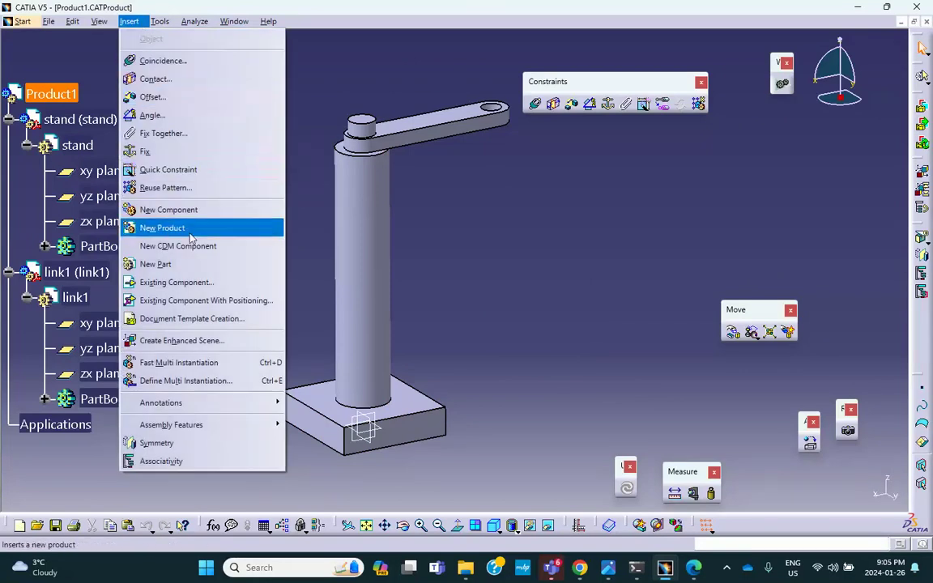
{"action": "left_click", "coordinate": [192, 267]}
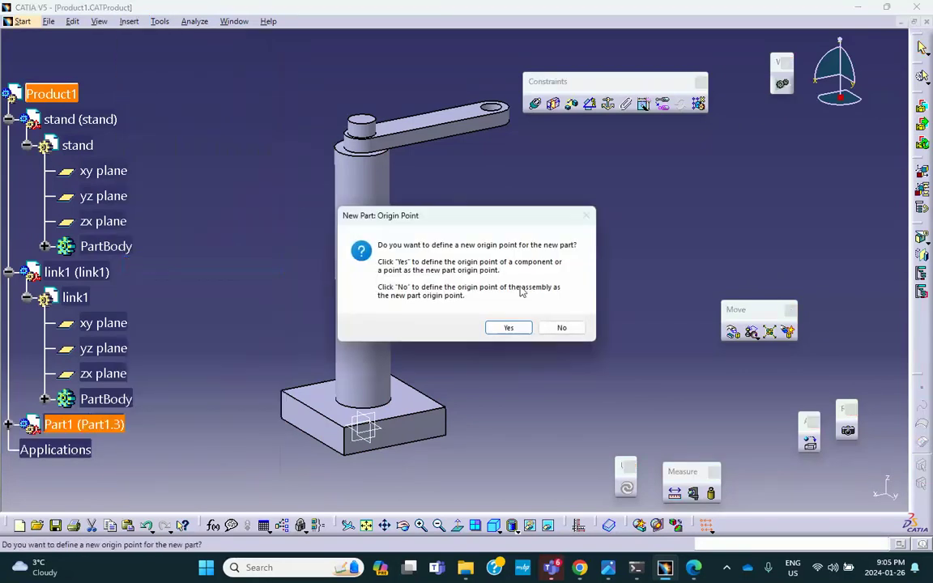
{"action": "left_click", "coordinate": [562, 329]}
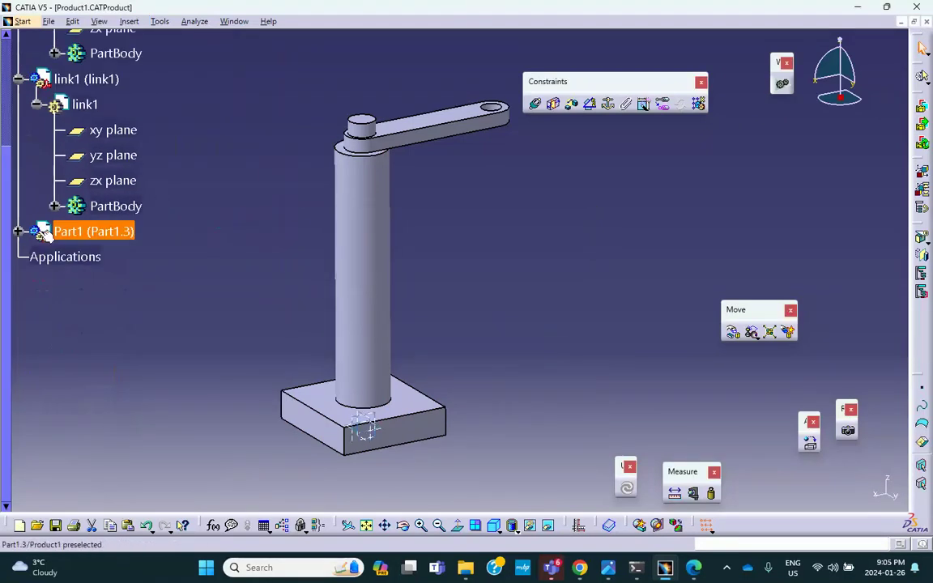
Rename the new part to link2 in both its instance name and its part number.
{"action": "left_click", "coordinate": [18, 231]}
{"action": "right_click", "coordinate": [112, 233]}
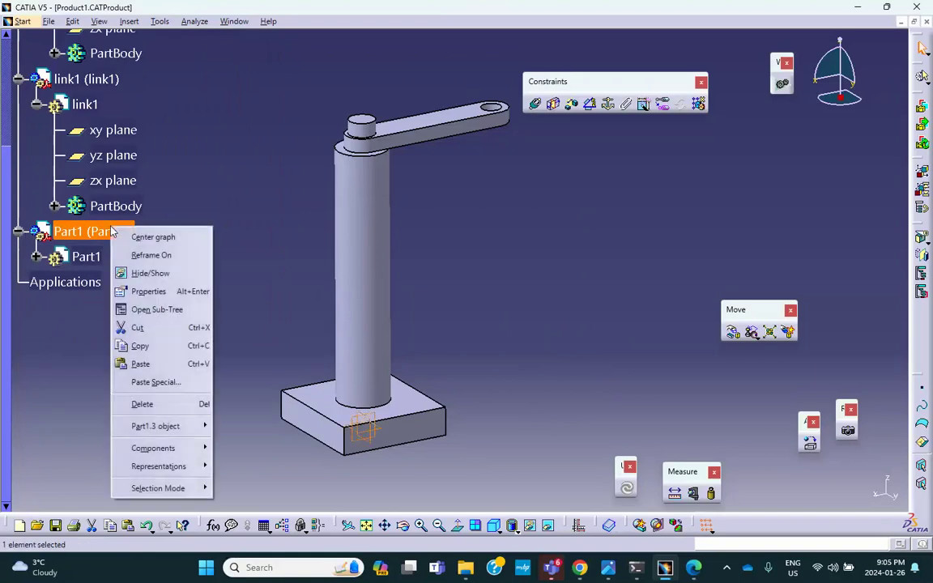
{"action": "left_click", "coordinate": [146, 291]}
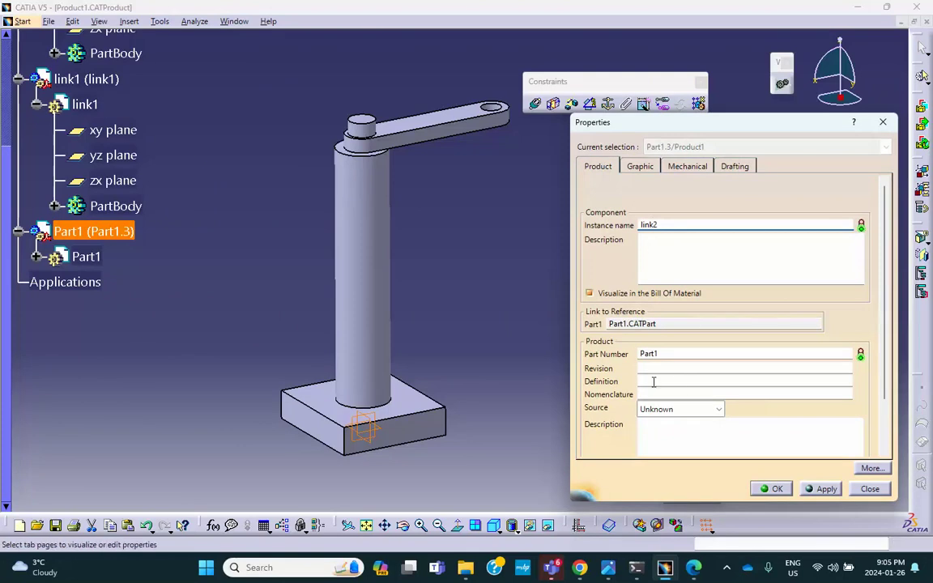
{"action": "double_click", "coordinate": [664, 353]}
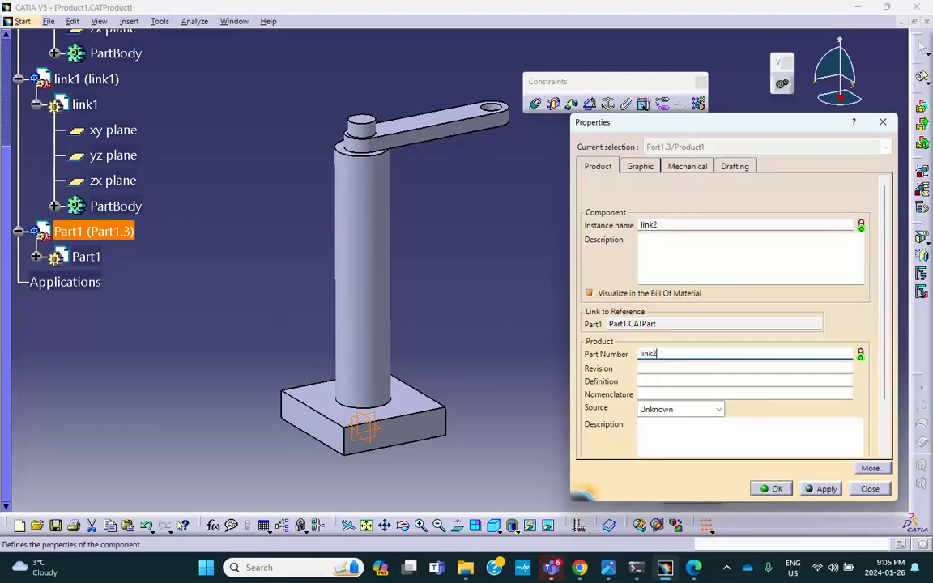
{"action": "left_click", "coordinate": [771, 488]}
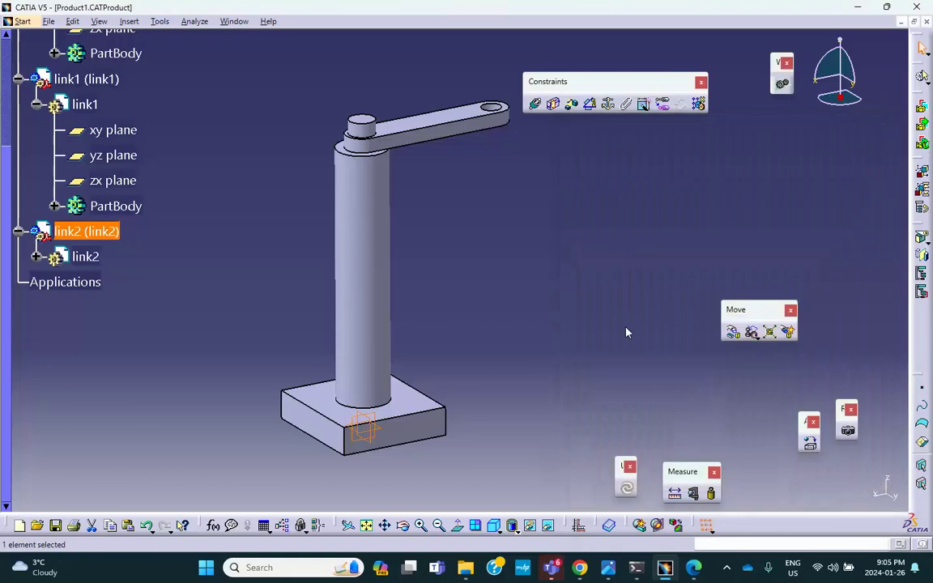
Activate the link2 part for editing and start a sketch on the top face of link1.
{"action": "double_click", "coordinate": [85, 256]}
{"action": "middle_click_drag", "start_coordinate": [493, 239], "coordinate": [426, 234]}
{"action": "left_click", "coordinate": [430, 196]}
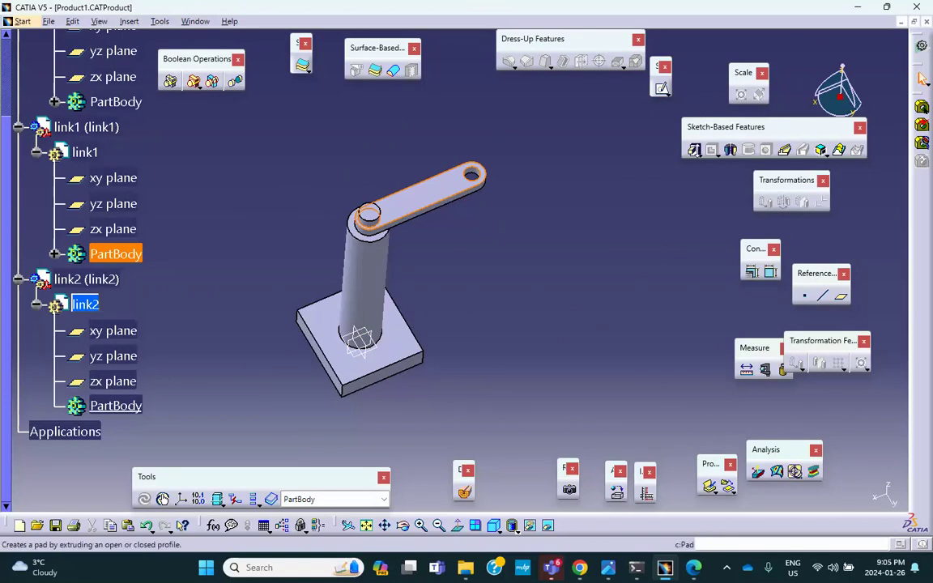
{"action": "left_click", "coordinate": [661, 87]}
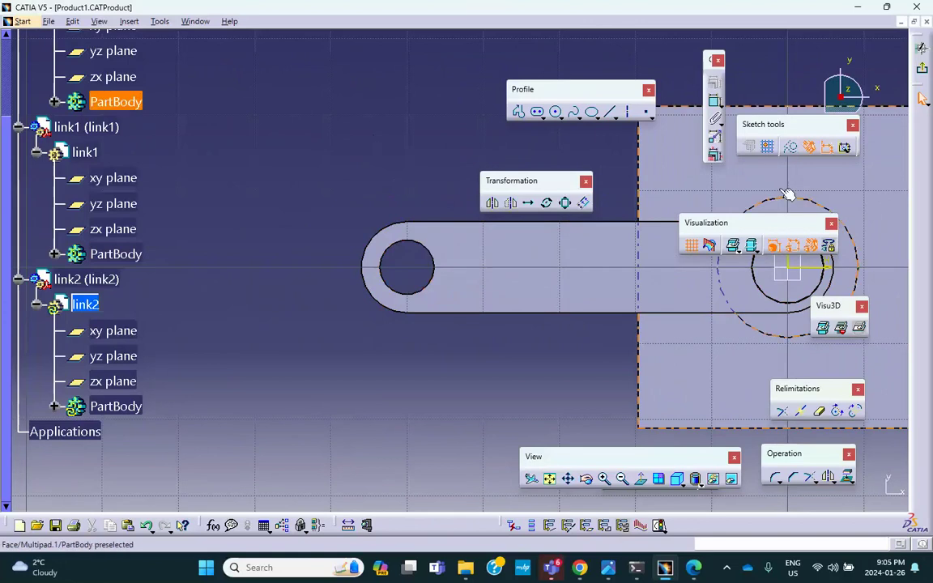
Project the edge of link1's free-end hole onto the link2 sketch plane.
{"action": "left_click", "coordinate": [828, 476]}
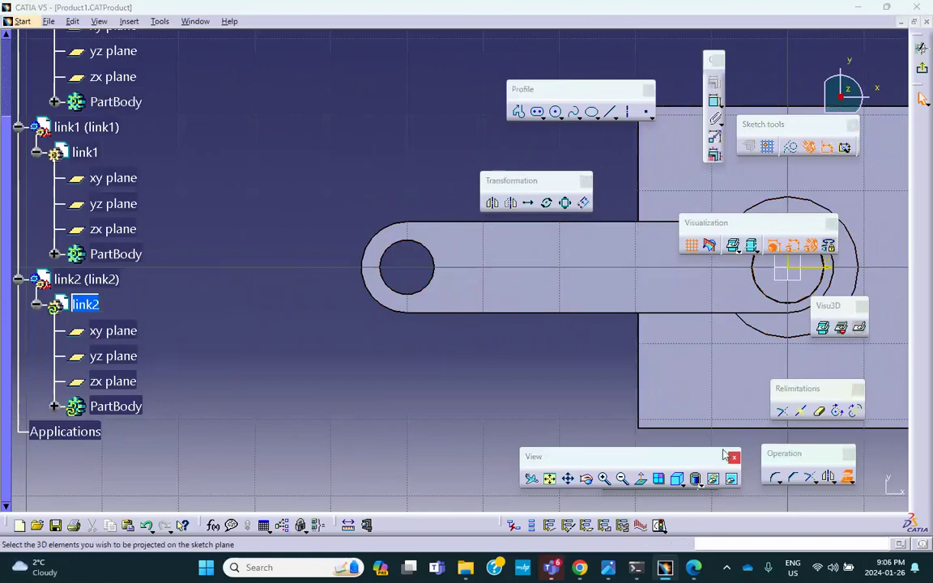
{"action": "left_click", "coordinate": [867, 488]}
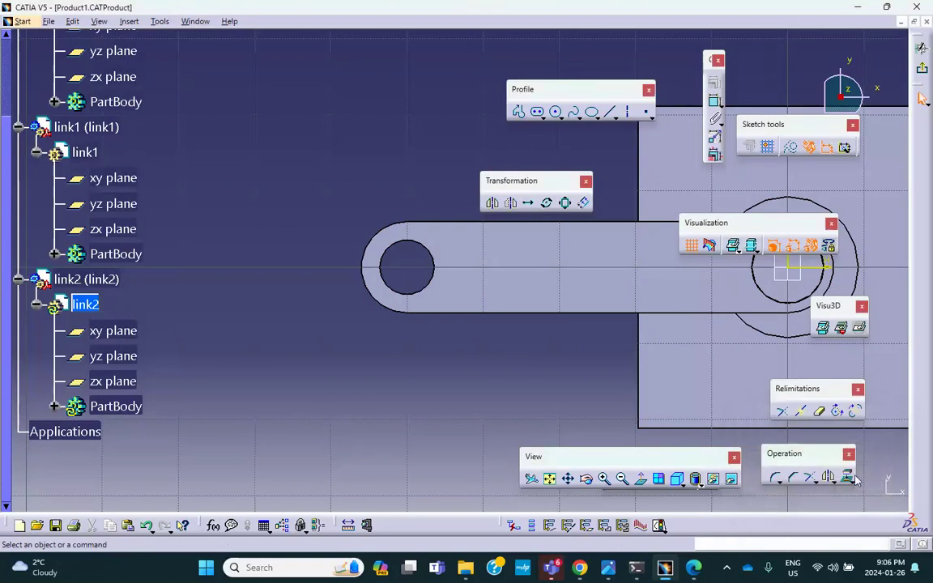
{"action": "left_click", "coordinate": [847, 478]}
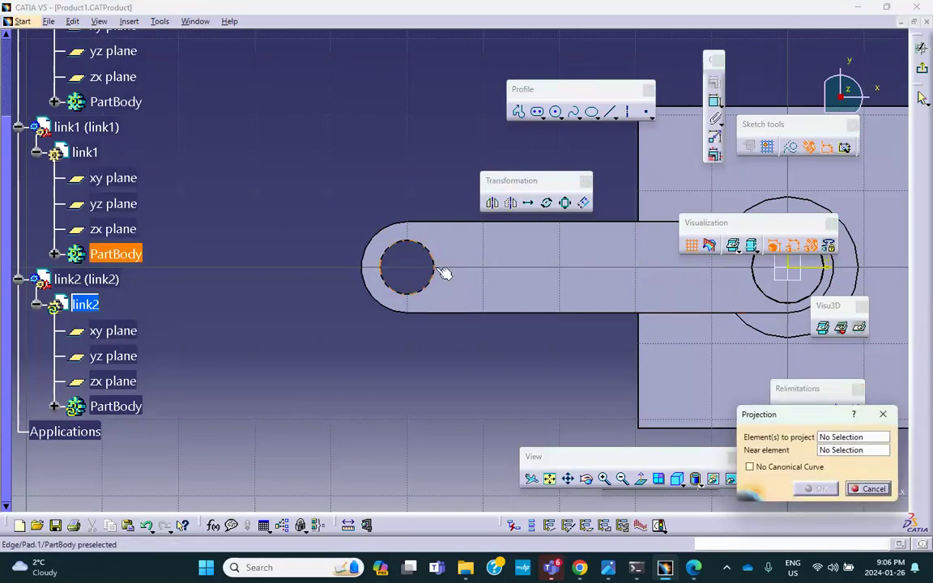
{"action": "left_click", "coordinate": [437, 272]}
{"action": "left_click", "coordinate": [816, 490]}
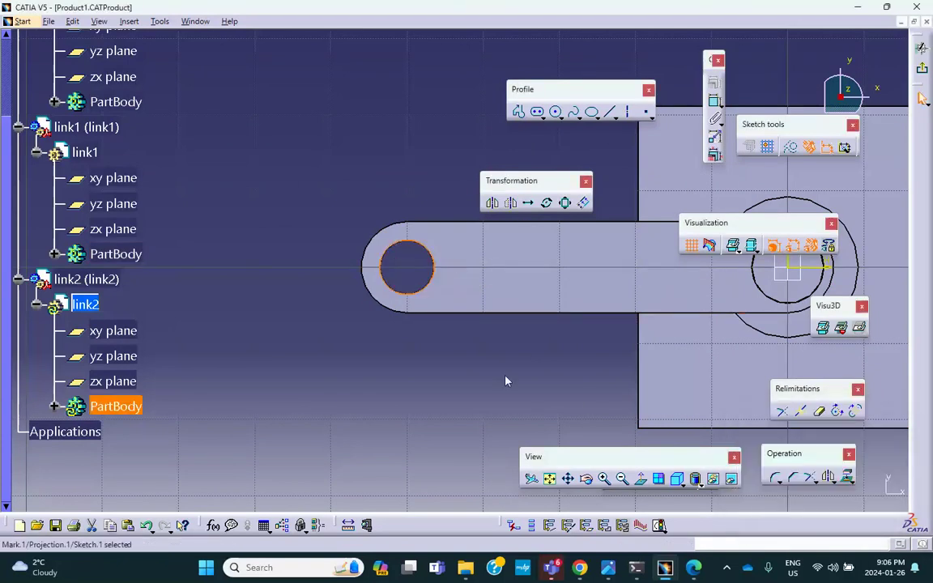
Sketch a horizontal elongated hole running outward from the projected circle's centre, away from the stand, with a radius of about 5.4 mm.
{"action": "middle_click_drag", "start_coordinate": [492, 372], "coordinate": [517, 381]}
{"action": "middle_click_drag", "start_coordinate": [458, 340], "coordinate": [518, 356]}
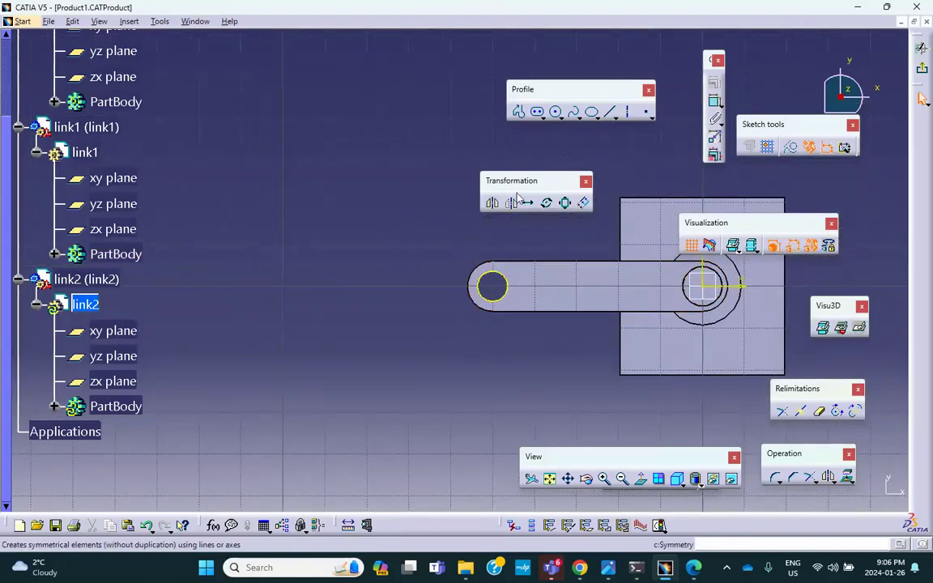
{"action": "left_click", "coordinate": [537, 113]}
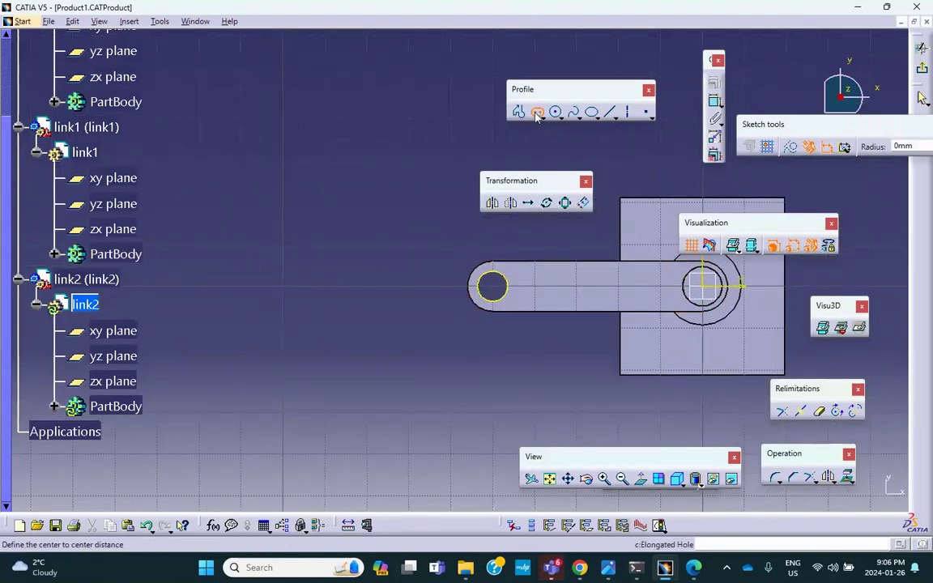
{"action": "left_click", "coordinate": [492, 286]}
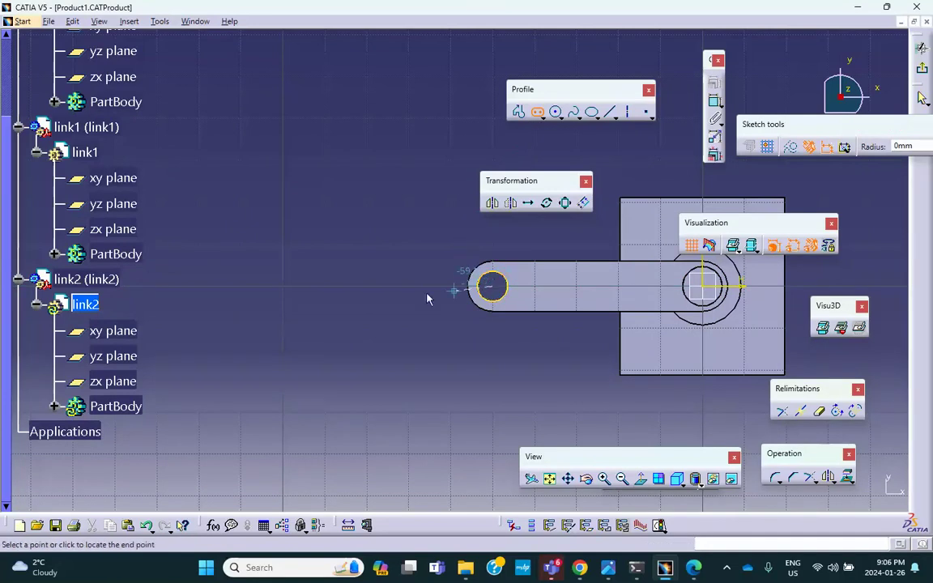
{"action": "left_click", "coordinate": [258, 285]}
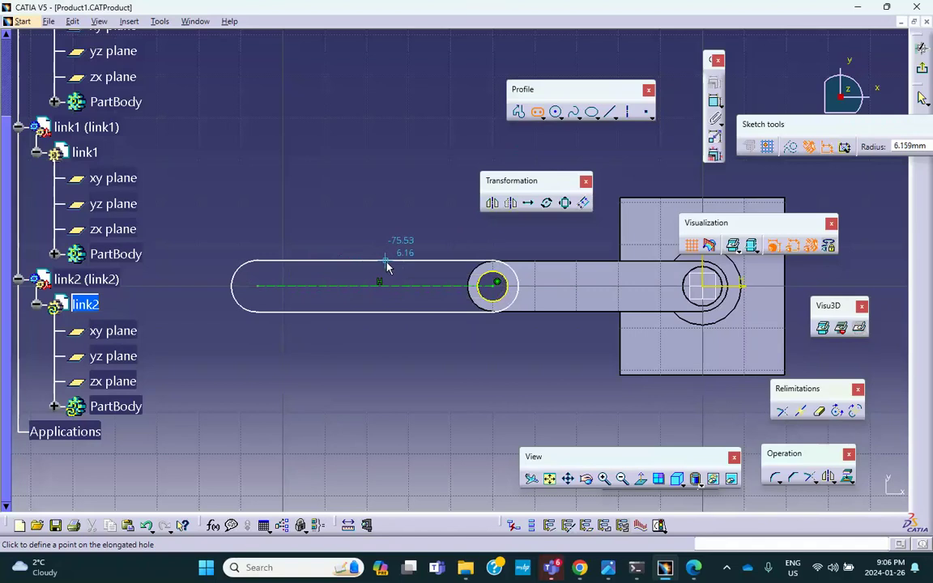
{"action": "left_click", "coordinate": [381, 264]}
{"action": "middle_click_drag", "start_coordinate": [353, 210], "coordinate": [358, 150], "text": "ctrl"}
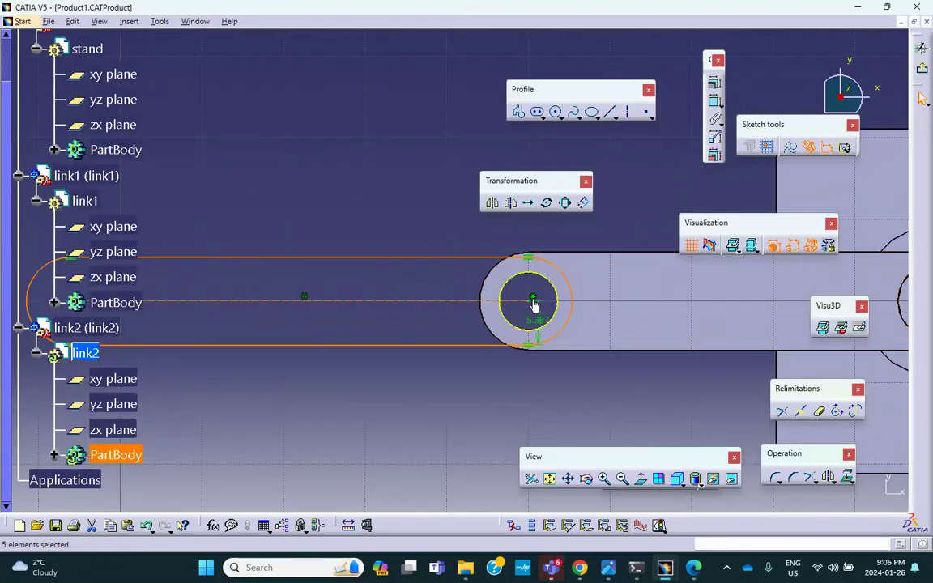
Draw a small circle centred on the elongated profile's far end arc and exit the sketch.
{"action": "mouse_move", "coordinate": [537, 304]}
{"action": "middle_mouse_down"}
{"action": "mouse_move", "coordinate": [429, 172]}
{"action": "mouse_move", "coordinate": [475, 152]}
{"action": "mouse_move", "coordinate": [472, 180]}
{"action": "middle_mouse_up"}
{"action": "left_click", "coordinate": [555, 111]}
{"action": "left_click", "coordinate": [198, 272]}
{"action": "left_click", "coordinate": [208, 284]}
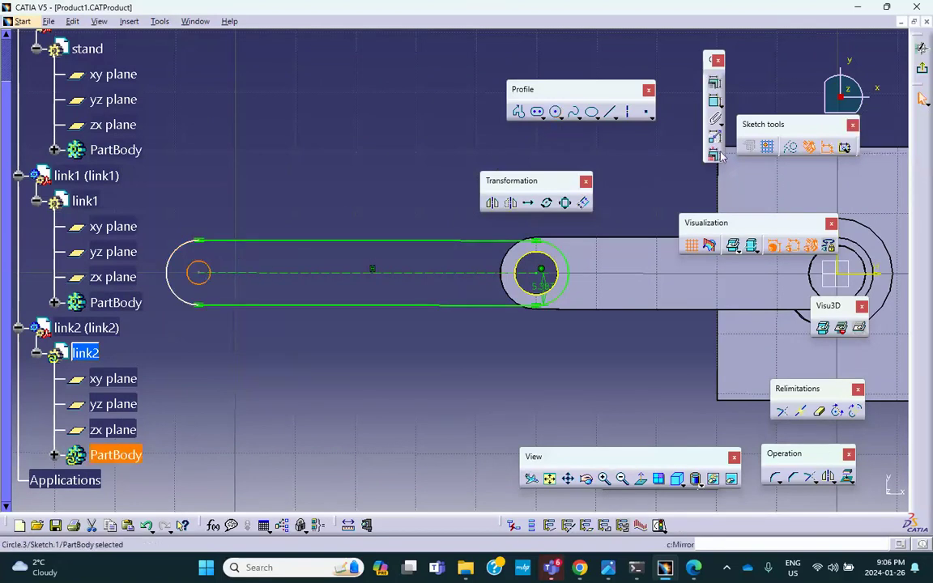
{"action": "left_click", "coordinate": [924, 73]}
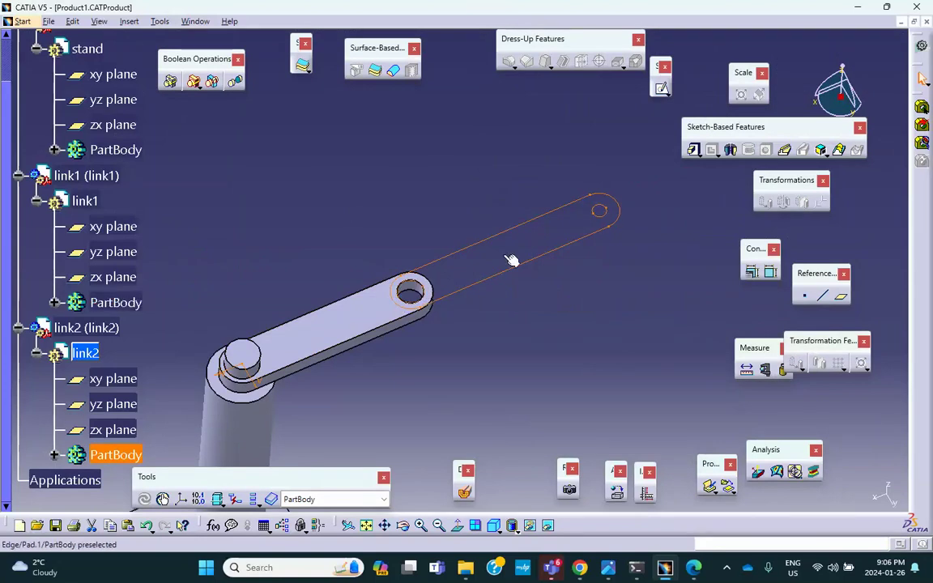
Hide link1 so that only the stand and the link2 sketch are displayed.
{"action": "mouse_move", "coordinate": [469, 244]}
{"action": "middle_mouse_down"}
{"action": "mouse_move", "coordinate": [474, 138]}
{"action": "mouse_move", "coordinate": [465, 227]}
{"action": "middle_mouse_up"}
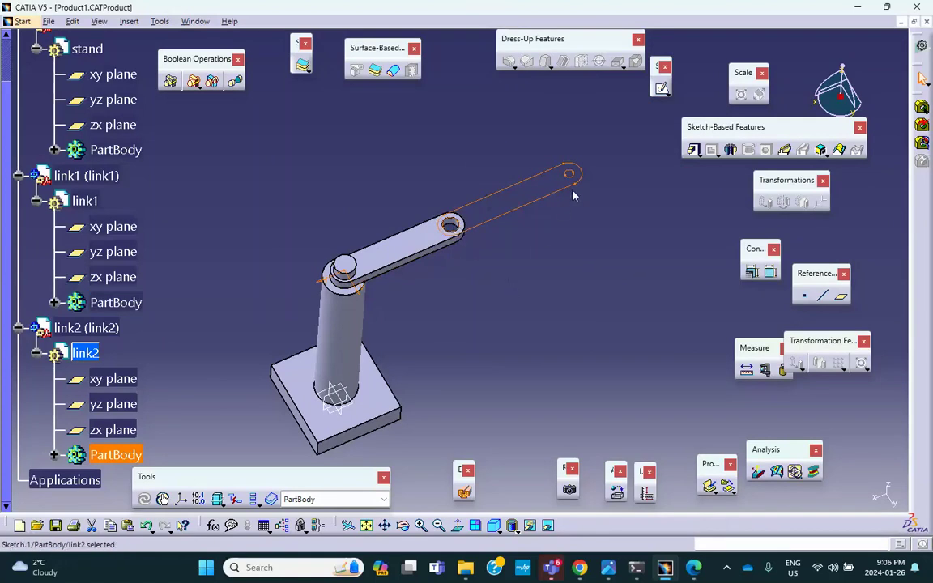
{"action": "right_click", "coordinate": [404, 254]}
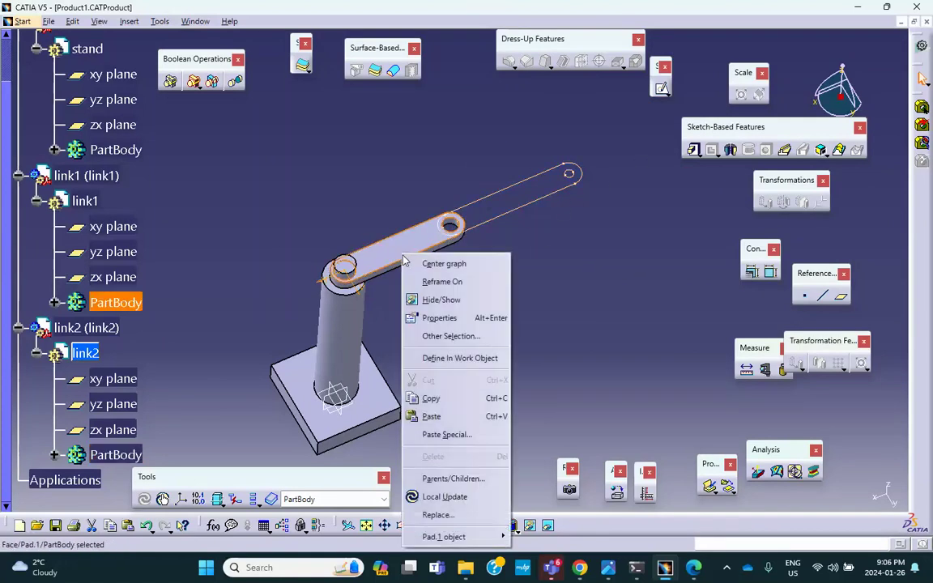
{"action": "left_click", "coordinate": [437, 300]}
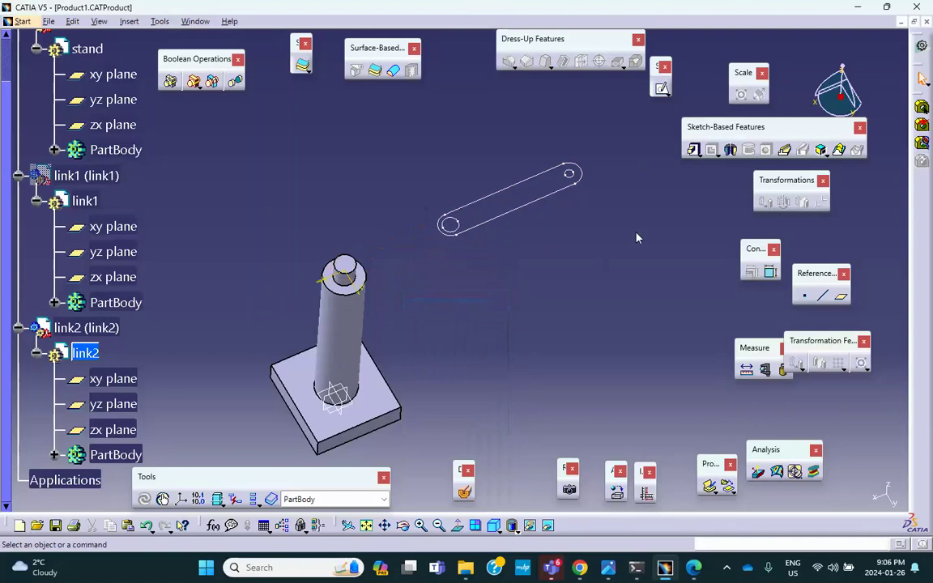
Start a Multi-Pad from the link2 sketch and set the length of the link body, Extrusion domain.1, to 5 mm.
{"action": "left_click", "coordinate": [699, 154]}
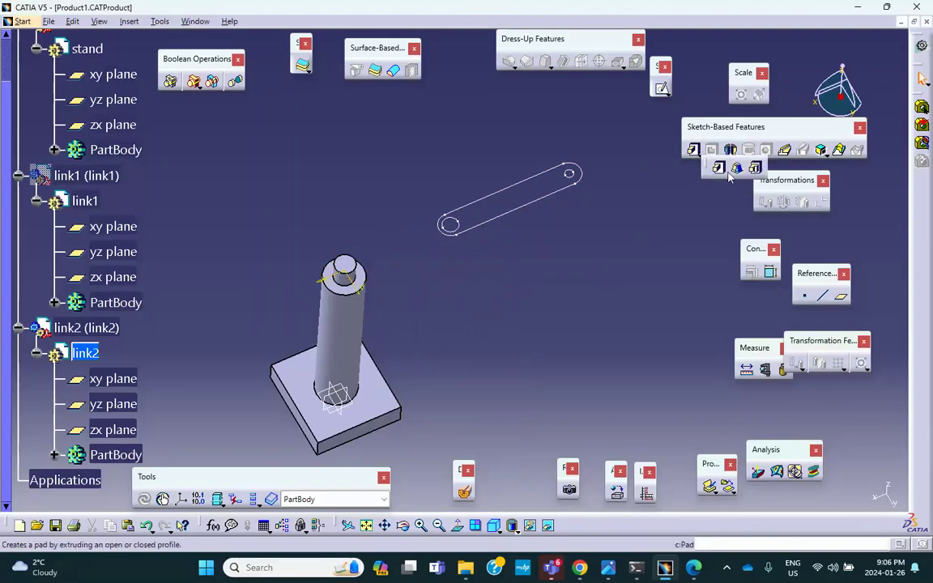
{"action": "left_click", "coordinate": [717, 168]}
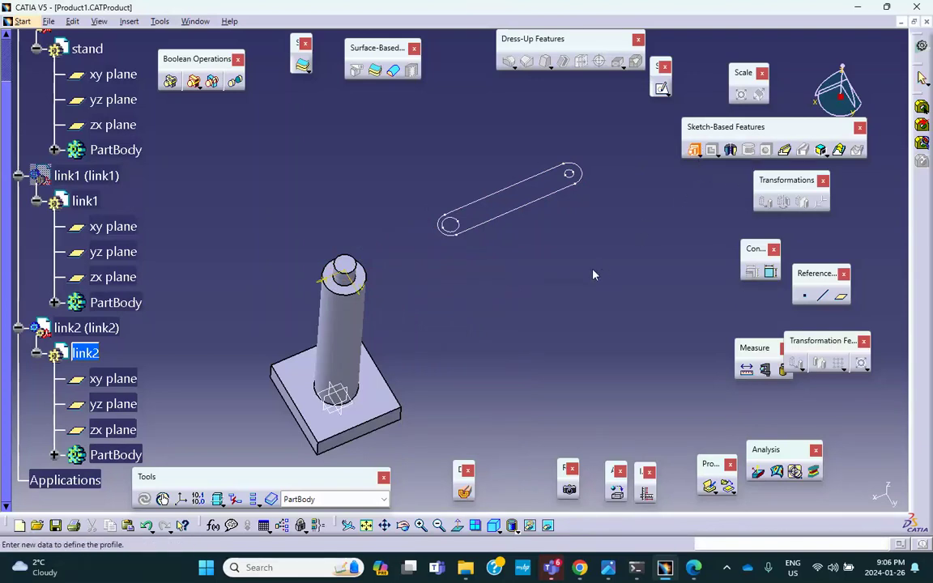
{"action": "left_click", "coordinate": [538, 210]}
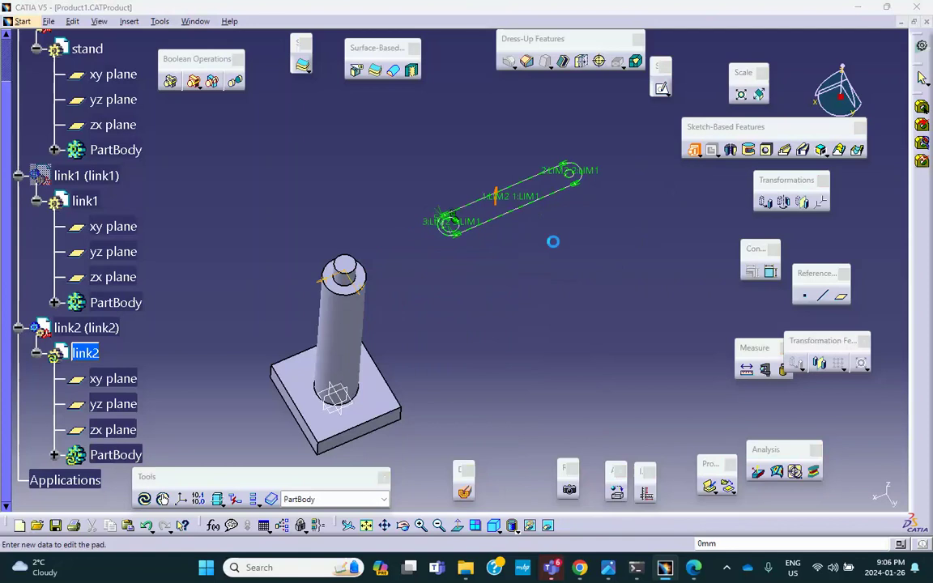
{"action": "left_click", "coordinate": [746, 346]}
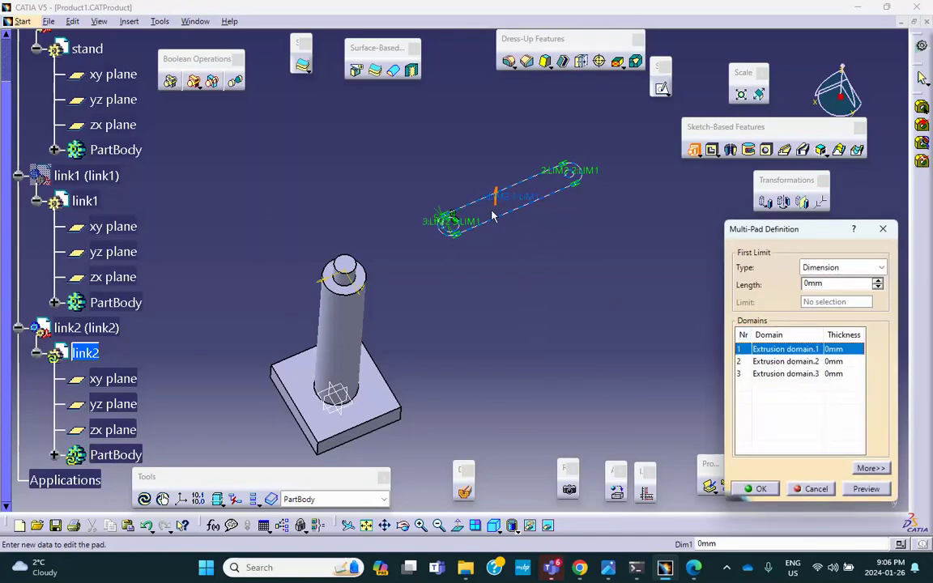
{"action": "key", "text": "Tab"}
{"action": "type", "text": "5"}
Set the pin's Extrusion domain.3 to 8 mm, leave the small hole's domain at 0 mm, and create the Multi-Pad.
{"action": "left_click", "coordinate": [800, 364]}
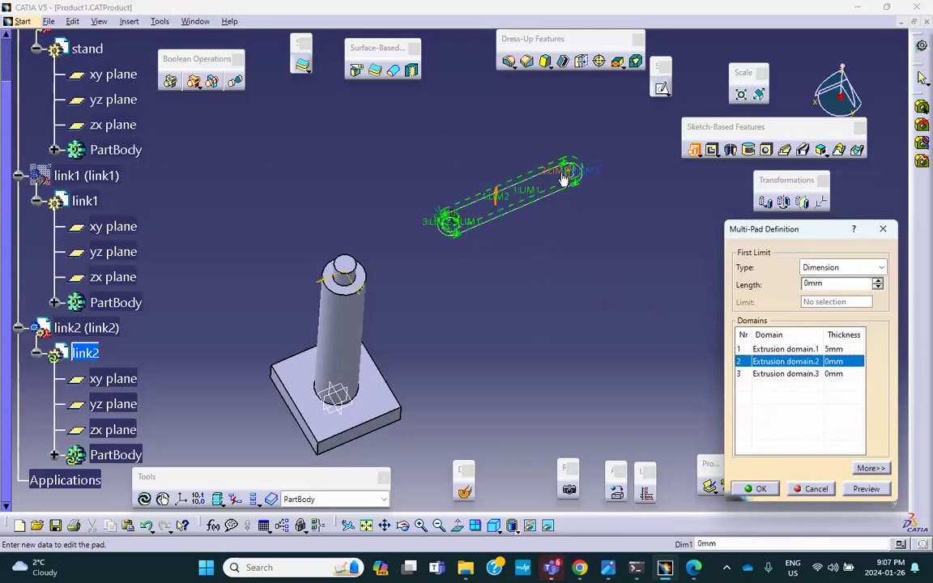
{"action": "left_click", "coordinate": [798, 374]}
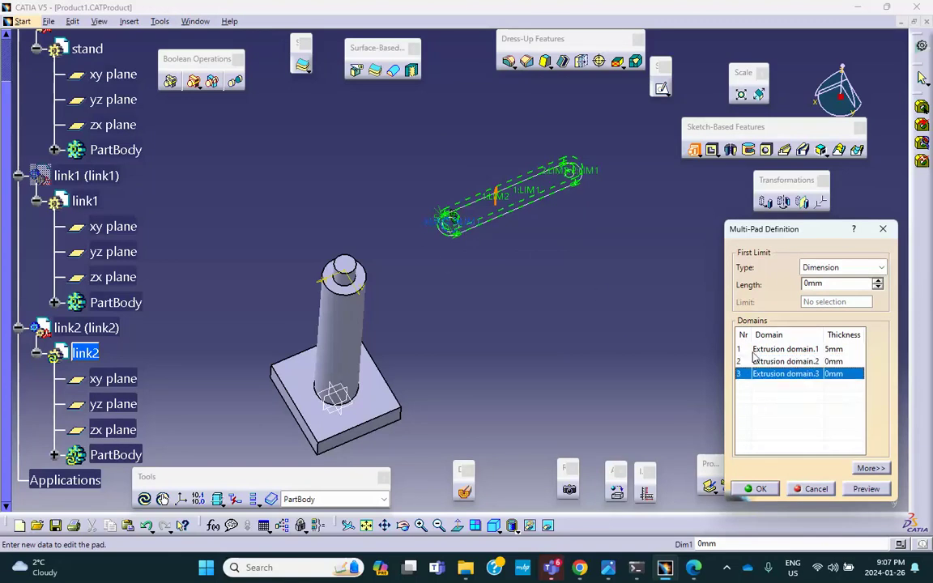
{"action": "left_click_drag", "start_coordinate": [827, 284], "coordinate": [761, 282]}
{"action": "type", "text": "8"}
{"action": "left_click", "coordinate": [759, 489]}
{"action": "middle_click_drag", "start_coordinate": [597, 338], "coordinate": [582, 352]}
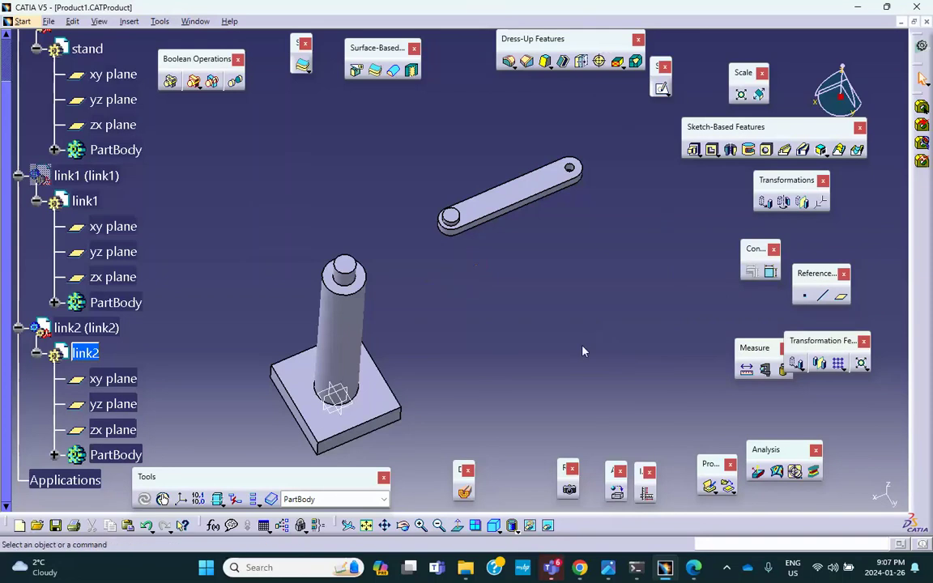
Switch to the hidden-object space, show link1 again, and return to the normal display.
{"action": "left_click", "coordinate": [548, 526]}
{"action": "middle_click_drag", "start_coordinate": [581, 450], "coordinate": [376, 119]}
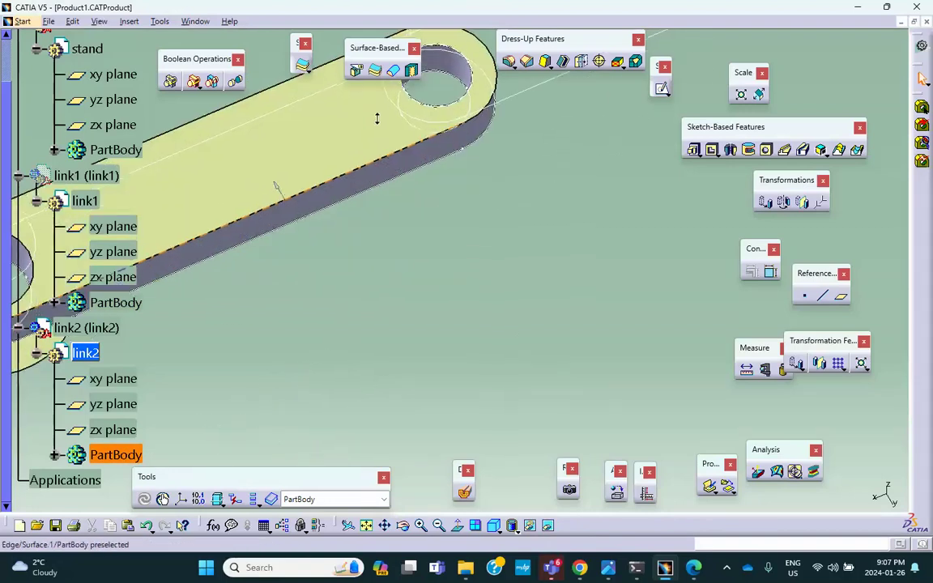
{"action": "right_click", "coordinate": [363, 183]}
{"action": "left_click", "coordinate": [393, 230]}
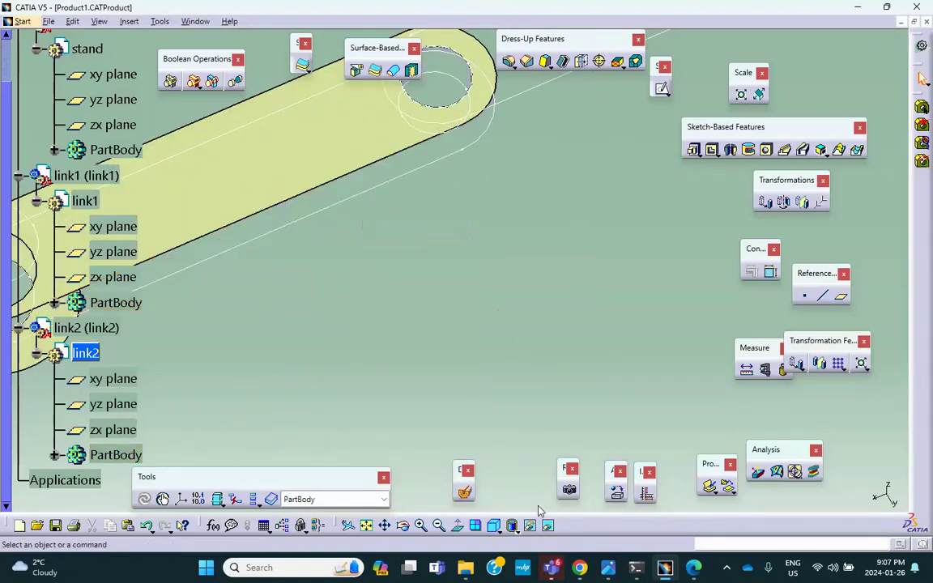
{"action": "left_click", "coordinate": [549, 527]}
{"action": "mouse_move", "coordinate": [494, 230]}
{"action": "middle_mouse_down"}
{"action": "mouse_move", "coordinate": [510, 272]}
{"action": "mouse_move", "coordinate": [486, 364]}
{"action": "middle_mouse_up"}
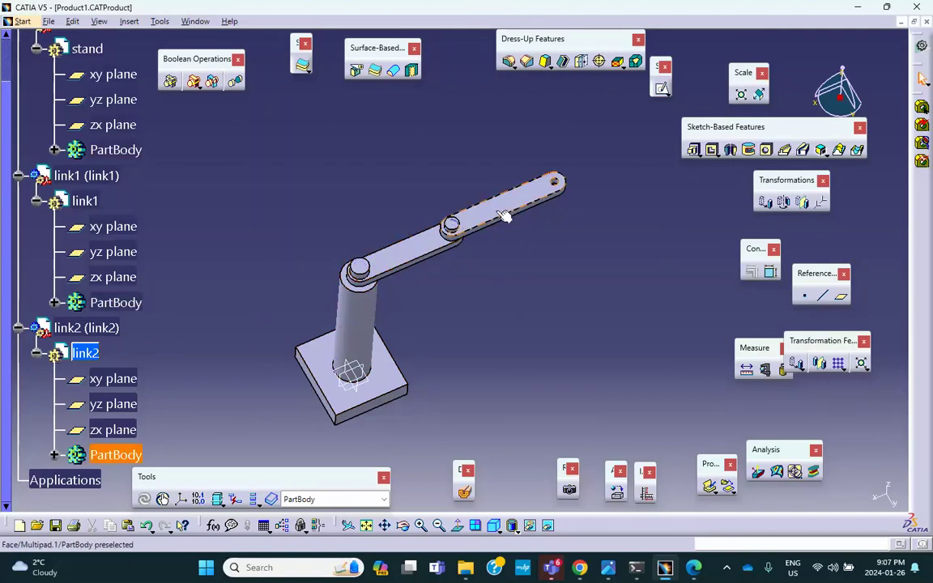
Activate the top-level Product1 assembly to leave link2 part editing.
{"action": "middle_click_drag", "start_coordinate": [438, 263], "coordinate": [324, 268]}
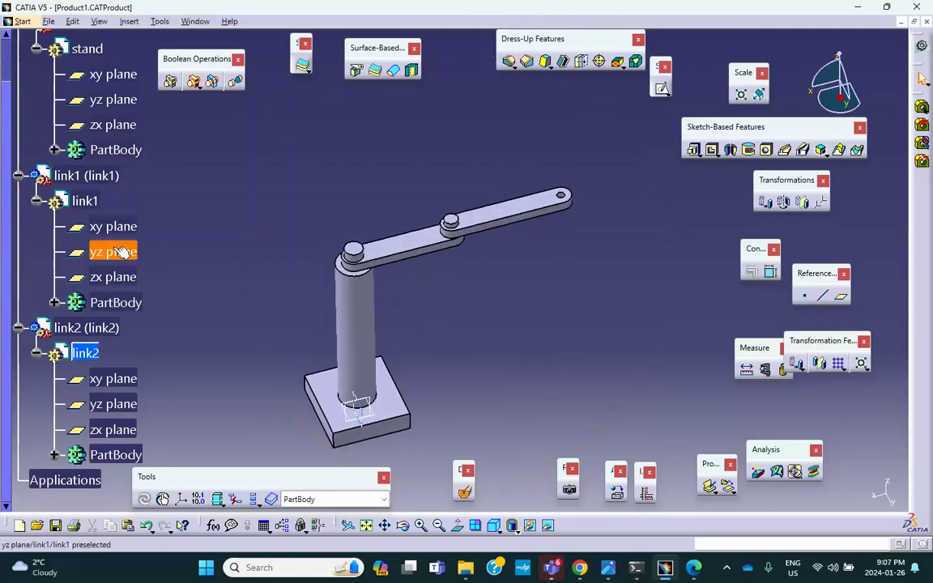
{"action": "scroll", "coordinate": [110, 243], "scroll_direction": "up", "scroll_amount": 2}
{"action": "double_click", "coordinate": [63, 146]}
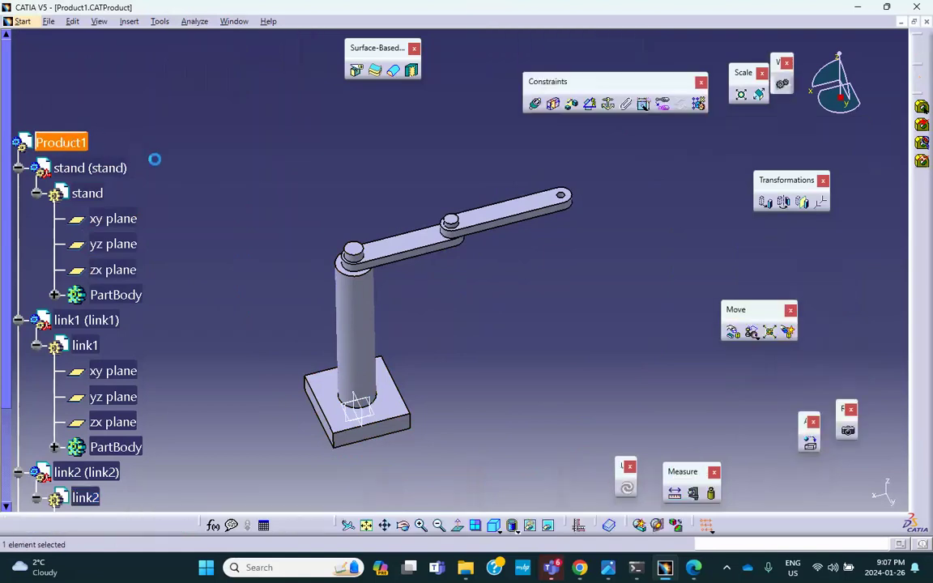
Insert a new part into Product1, keeping the assembly's origin as the part's origin.
{"action": "left_click", "coordinate": [134, 22]}
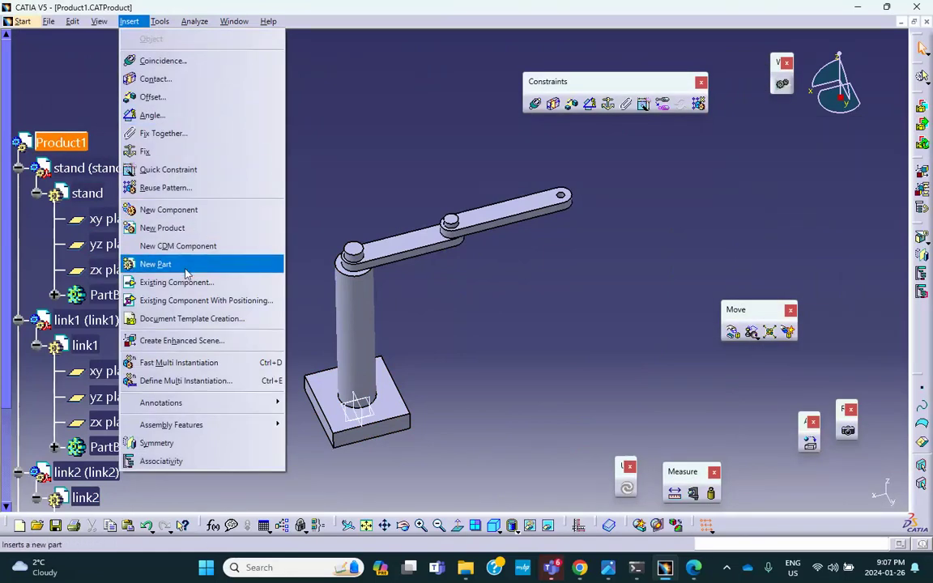
{"action": "left_click", "coordinate": [184, 267]}
{"action": "left_click", "coordinate": [561, 327]}
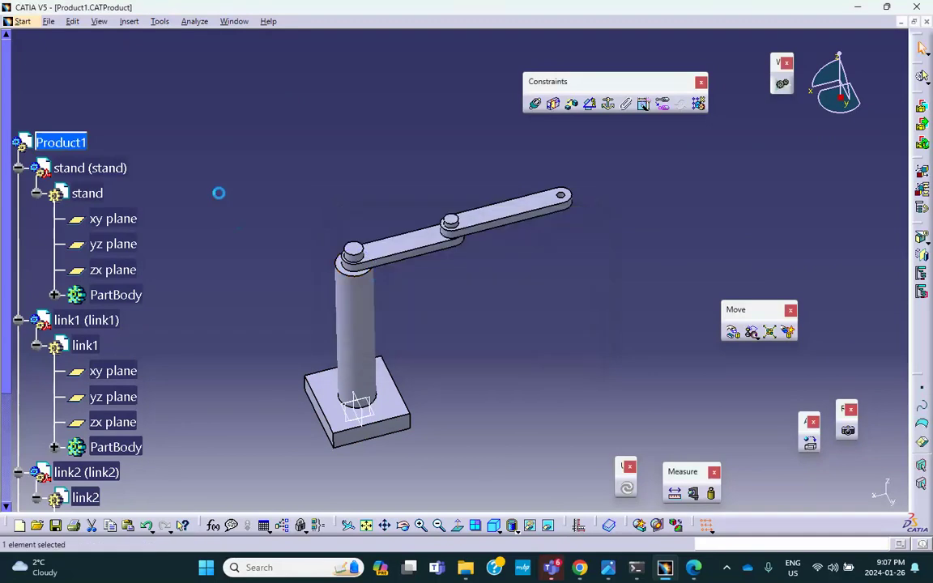
Rename the new part, setting both its instance name and part number to "vertical member".
{"action": "left_click", "coordinate": [17, 190]}
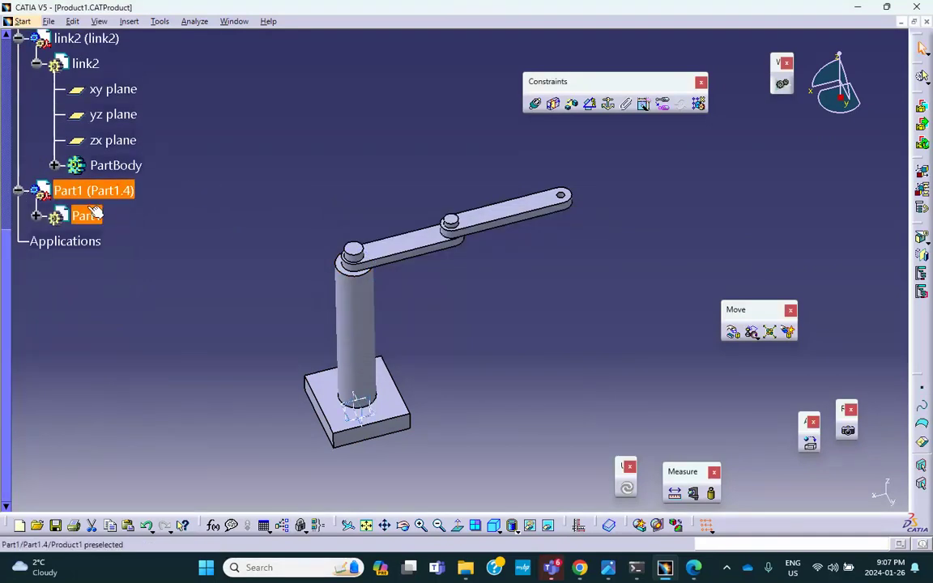
{"action": "right_click", "coordinate": [96, 190]}
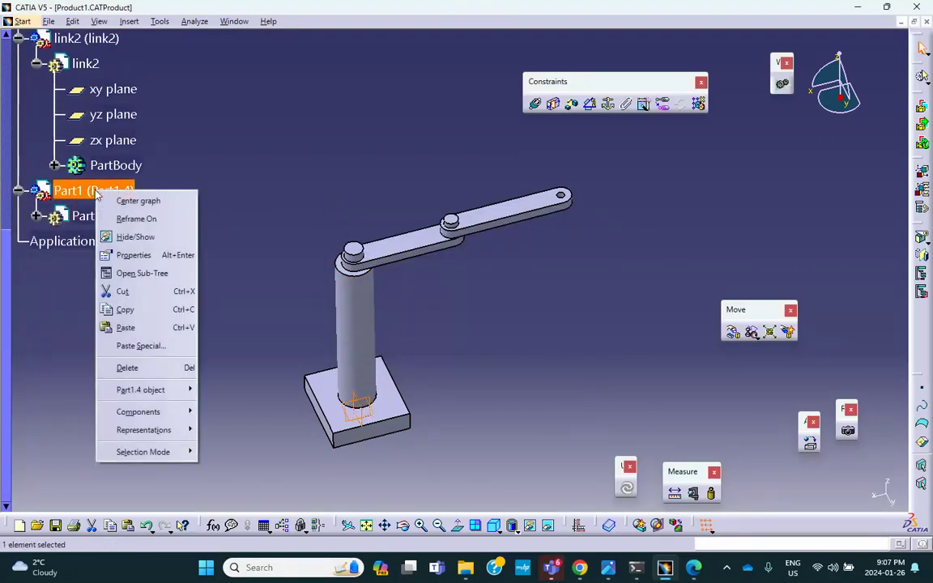
{"action": "left_click", "coordinate": [131, 254]}
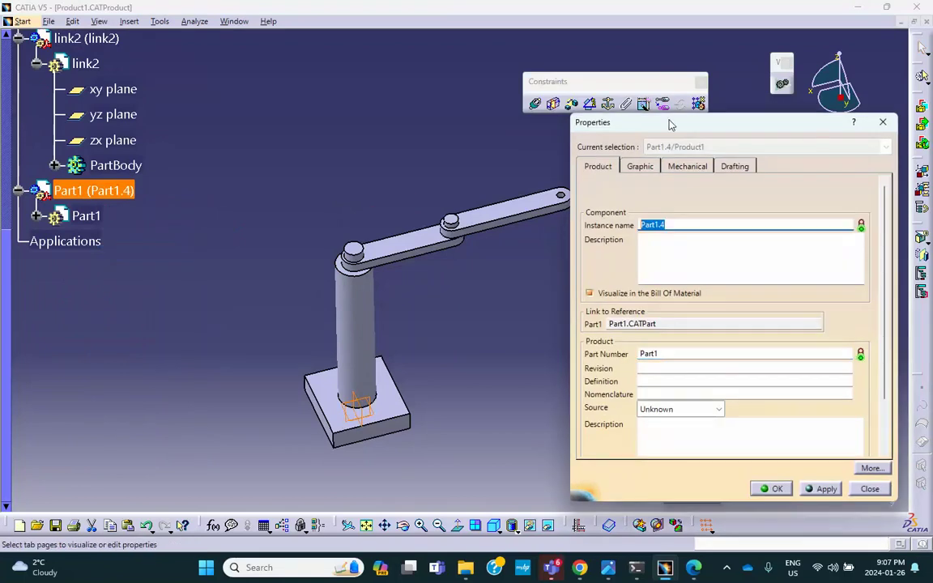
{"action": "type", "text": "vertical member"}
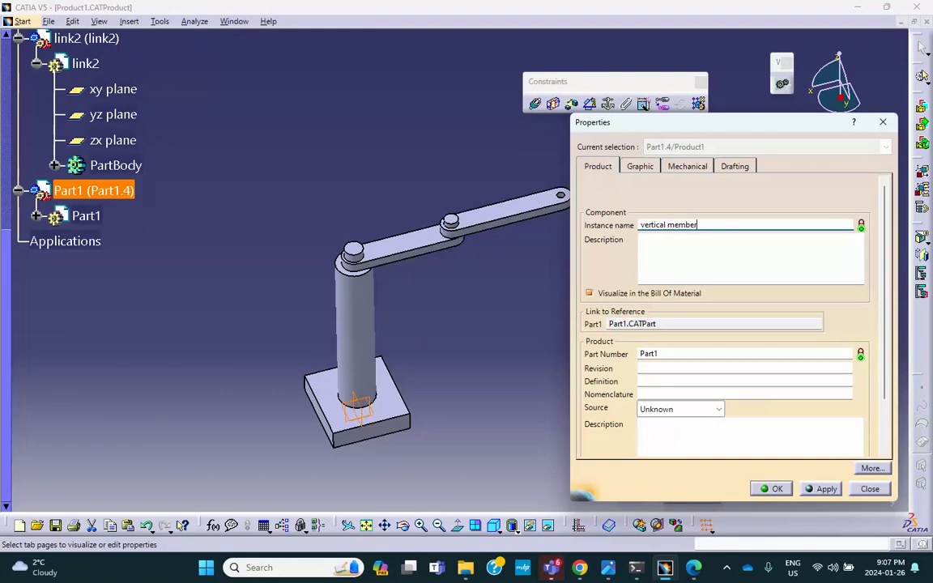
{"action": "left_click", "coordinate": [663, 353]}
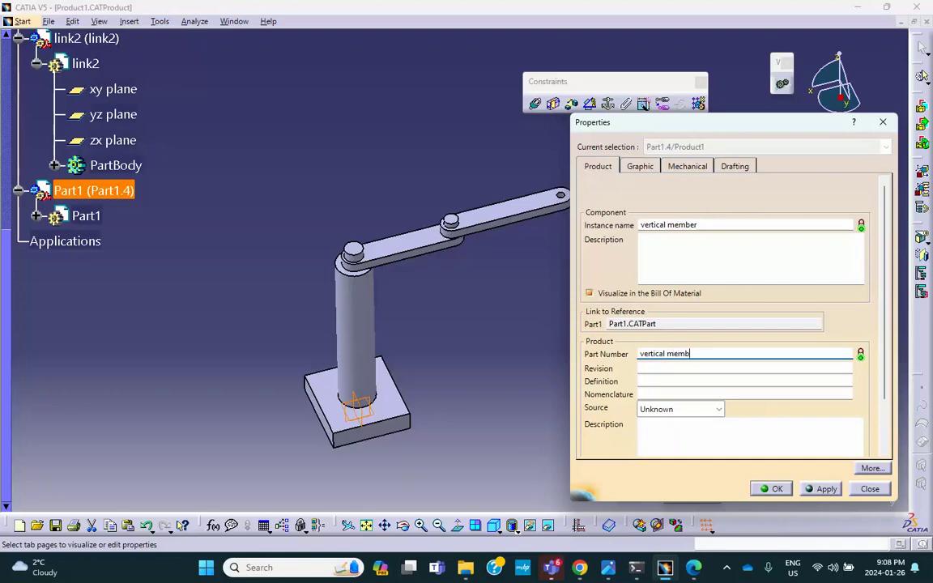
{"action": "left_click", "coordinate": [771, 489]}
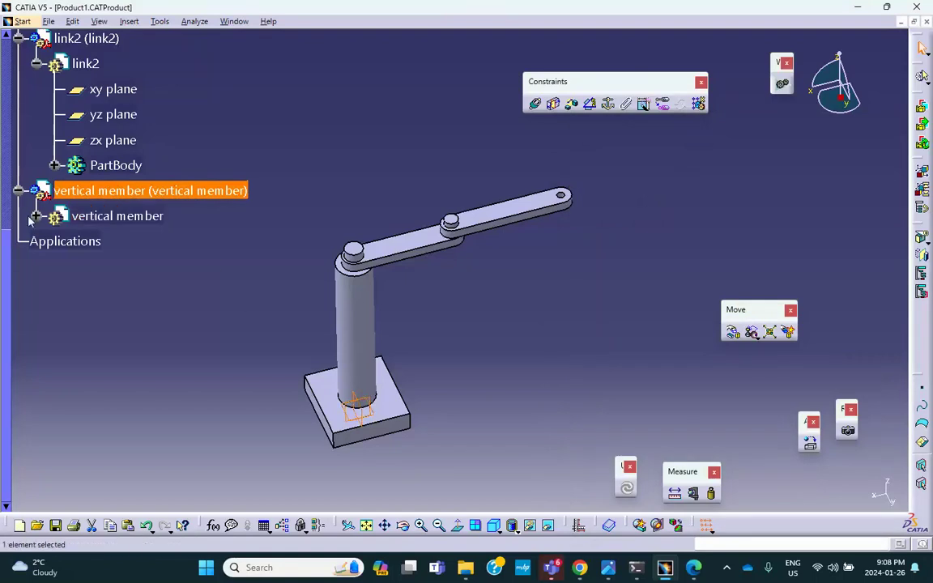
Activate the vertical member part and project the edge of link2's small end hole into a sketch on link2's top face.
{"action": "double_click", "coordinate": [120, 215]}
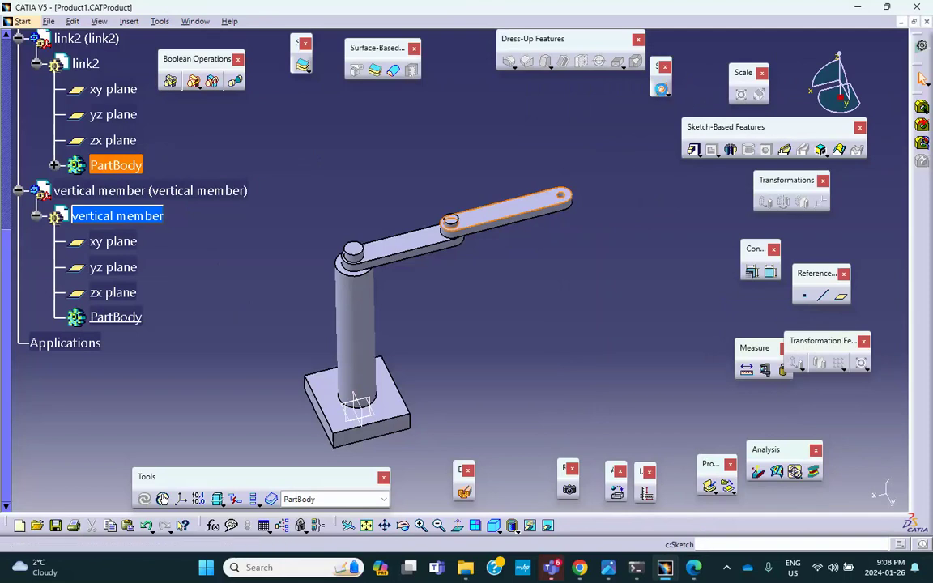
{"action": "left_click", "coordinate": [662, 89]}
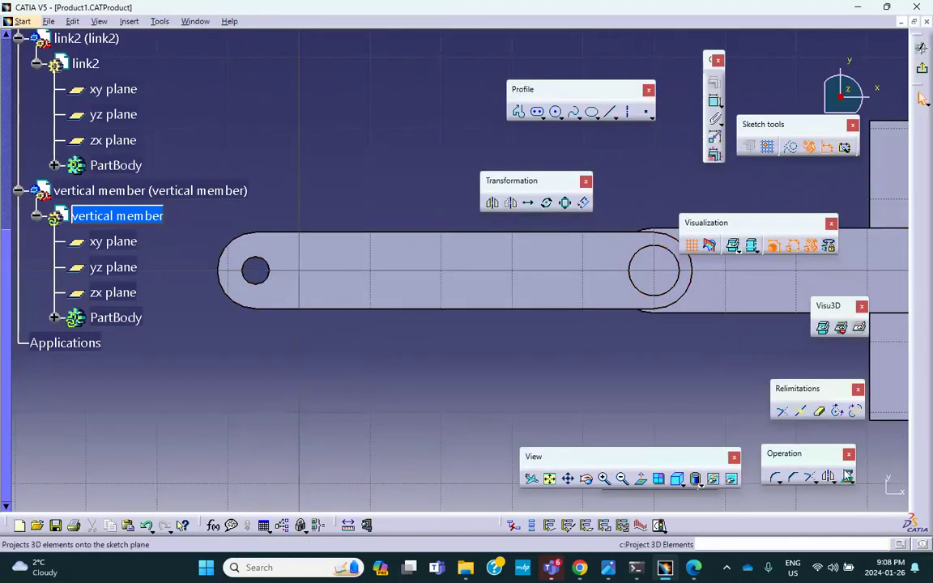
{"action": "left_click", "coordinate": [809, 477]}
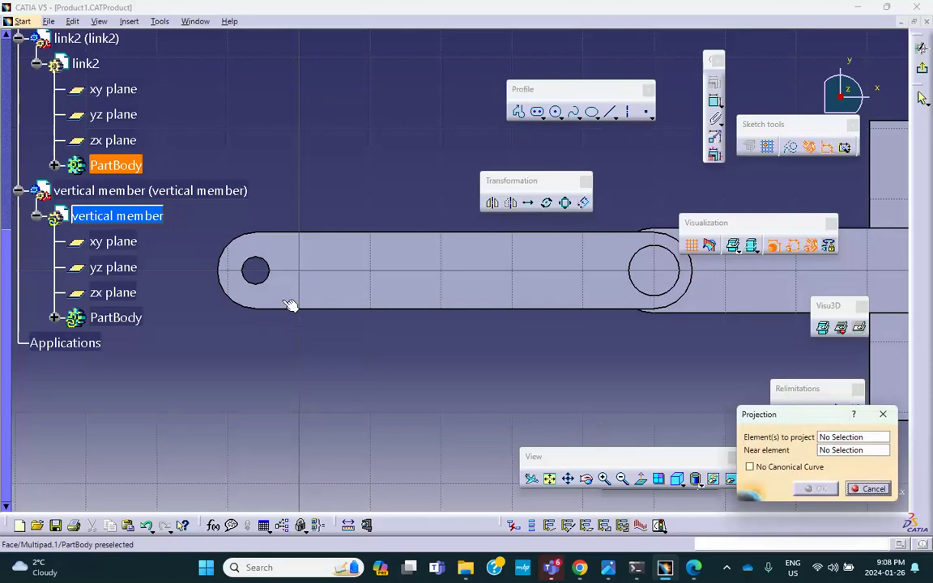
{"action": "left_click", "coordinate": [267, 282]}
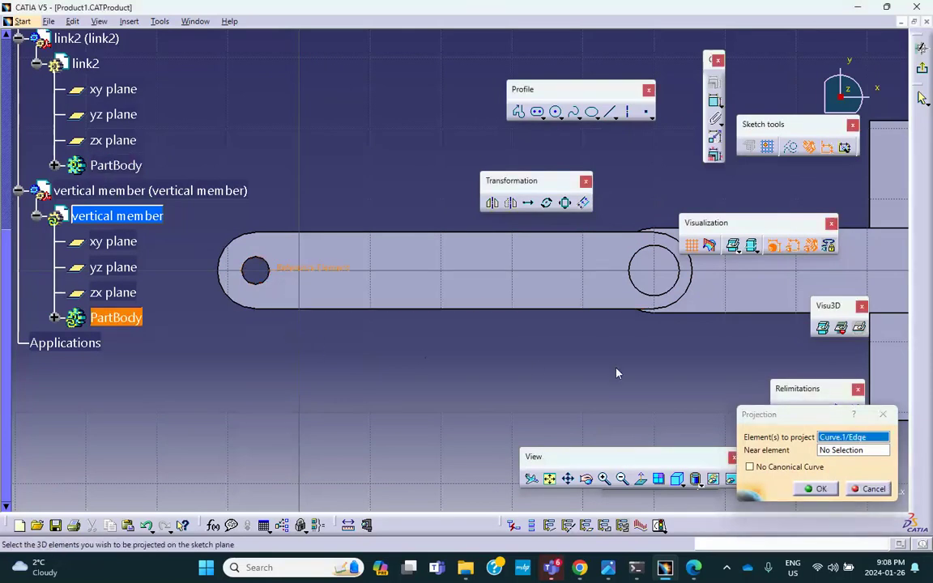
{"action": "left_click", "coordinate": [819, 489]}
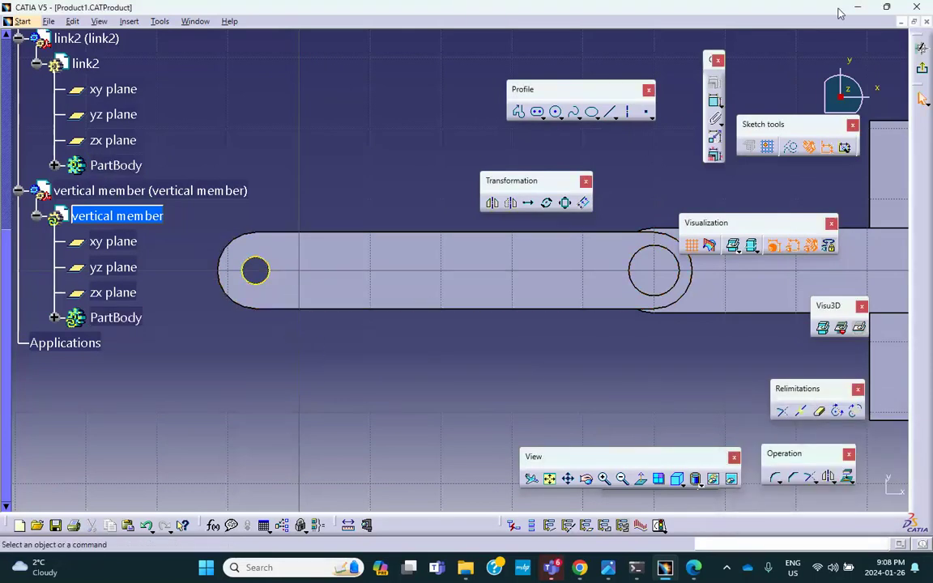
{"action": "left_click", "coordinate": [921, 68]}
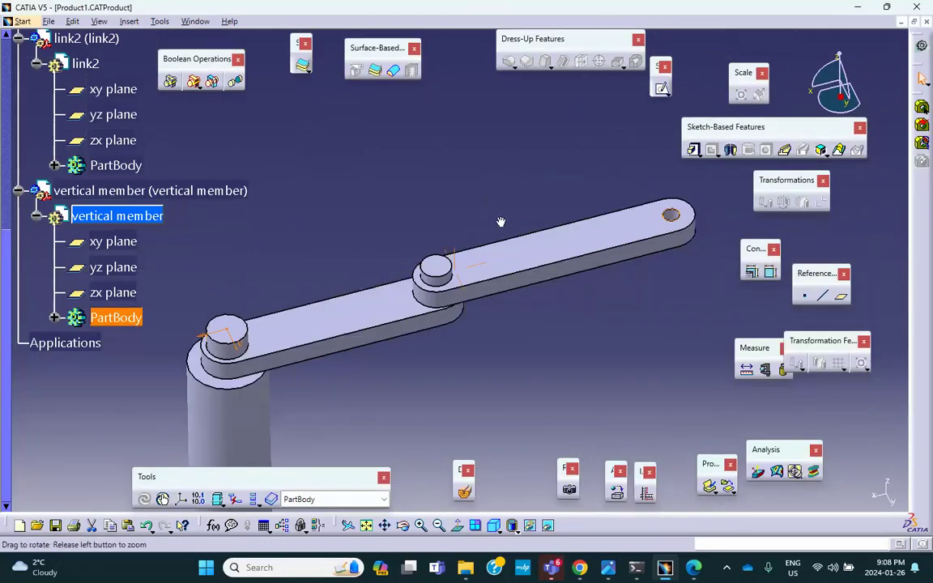
Pad the projected circle with mirrored extent and an increased length to form a long rod through link2's hole.
{"action": "left_click", "coordinate": [693, 143]}
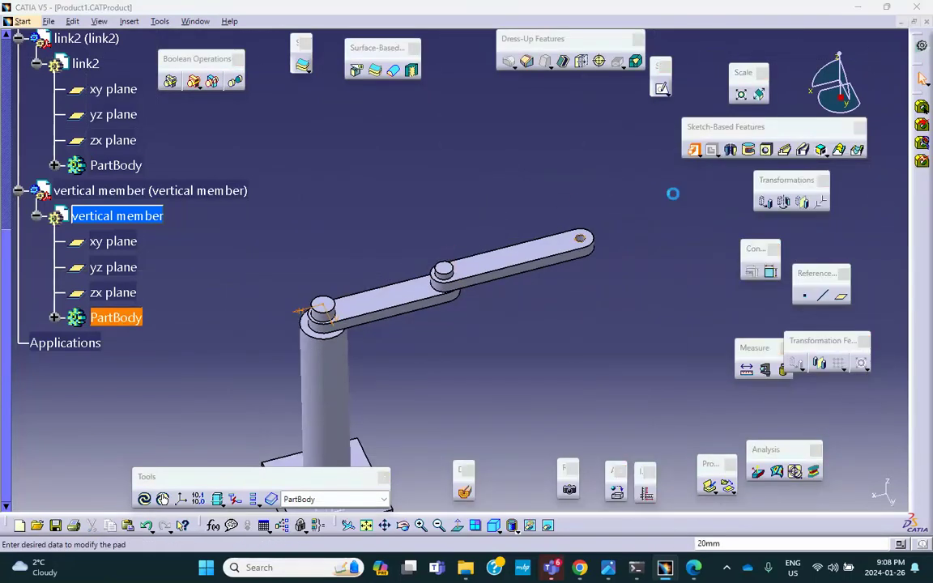
{"action": "left_click", "coordinate": [732, 299]}
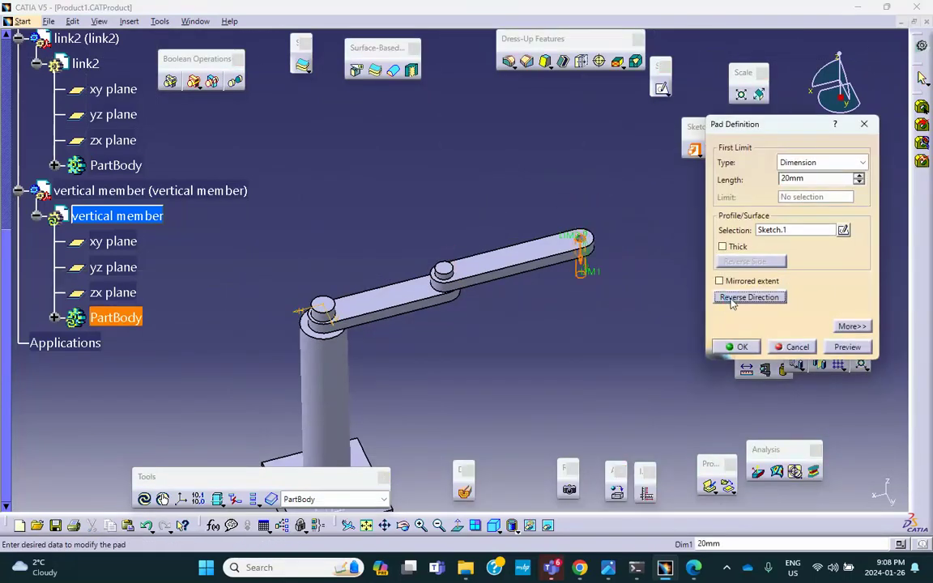
{"action": "left_click", "coordinate": [719, 281]}
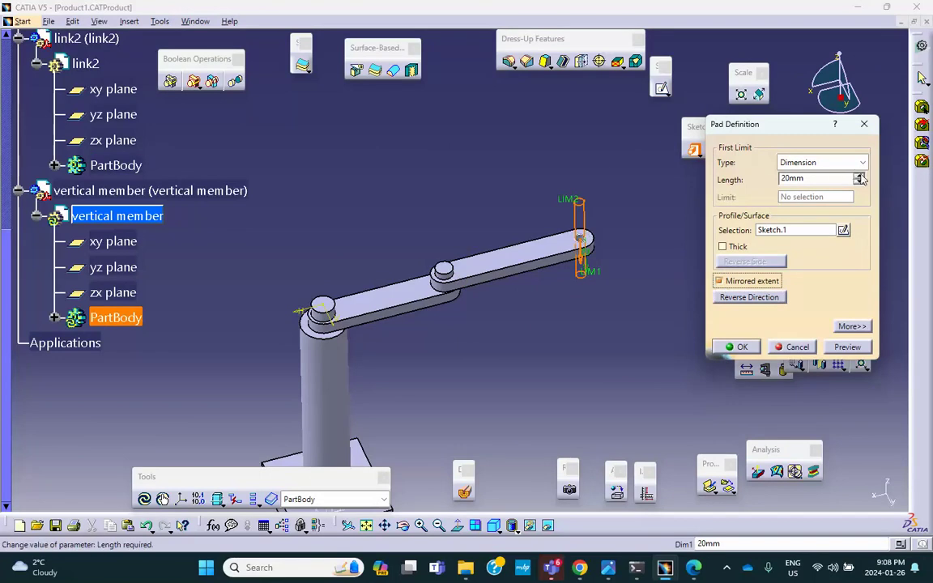
{"action": "left_click_drag", "start_coordinate": [860, 179], "coordinate": [856, 177]}
{"action": "left_click", "coordinate": [734, 347]}
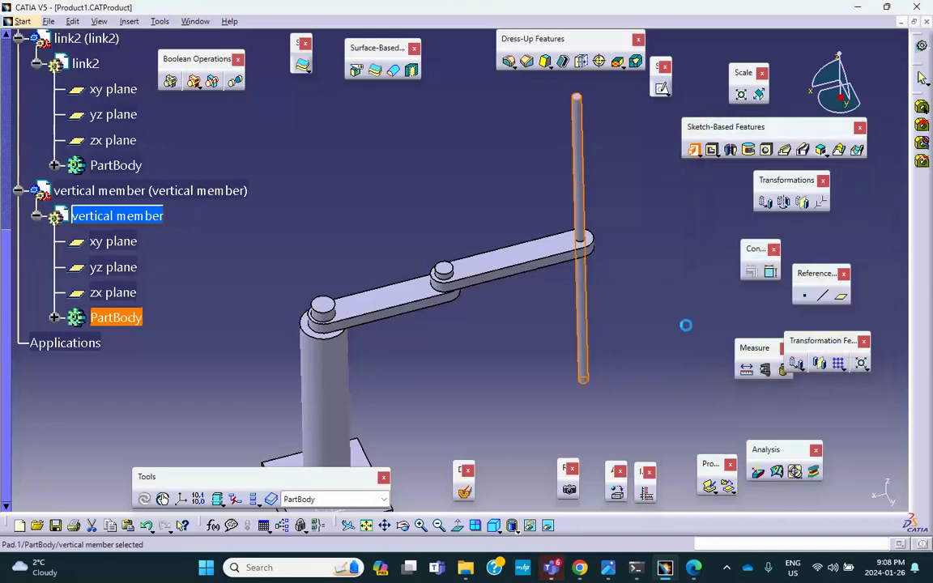
Reactivate the top-level Product1 assembly and save it.
{"action": "middle_click_drag", "start_coordinate": [664, 293], "coordinate": [462, 147]}
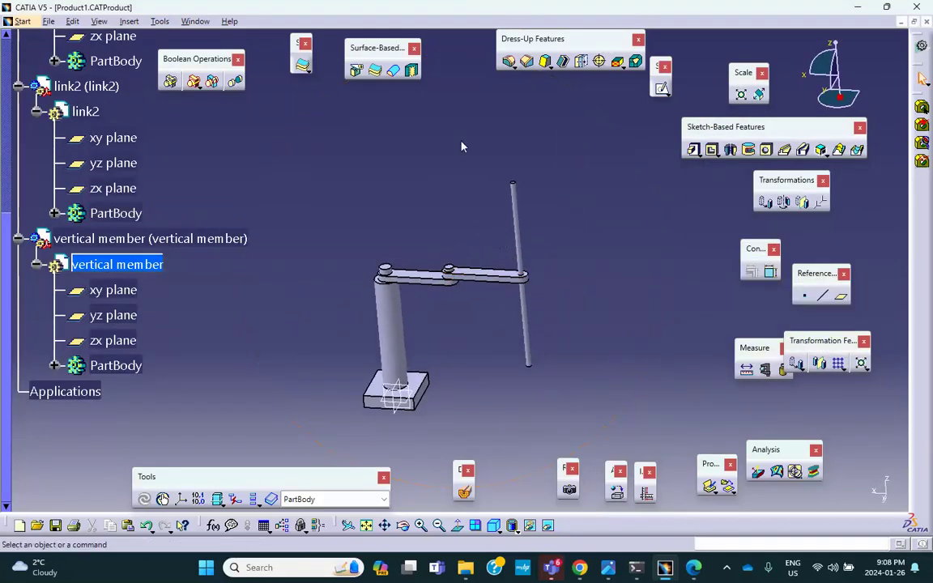
{"action": "scroll", "coordinate": [121, 125], "scroll_direction": "up", "scroll_amount": 5}
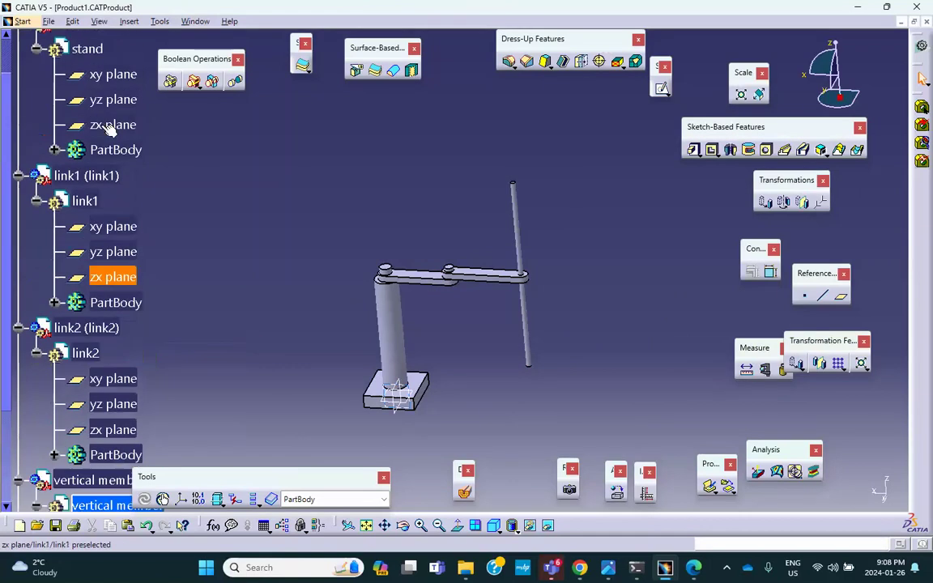
{"action": "scroll", "coordinate": [101, 122], "scroll_direction": "up", "scroll_amount": 3}
{"action": "double_click", "coordinate": [61, 143]}
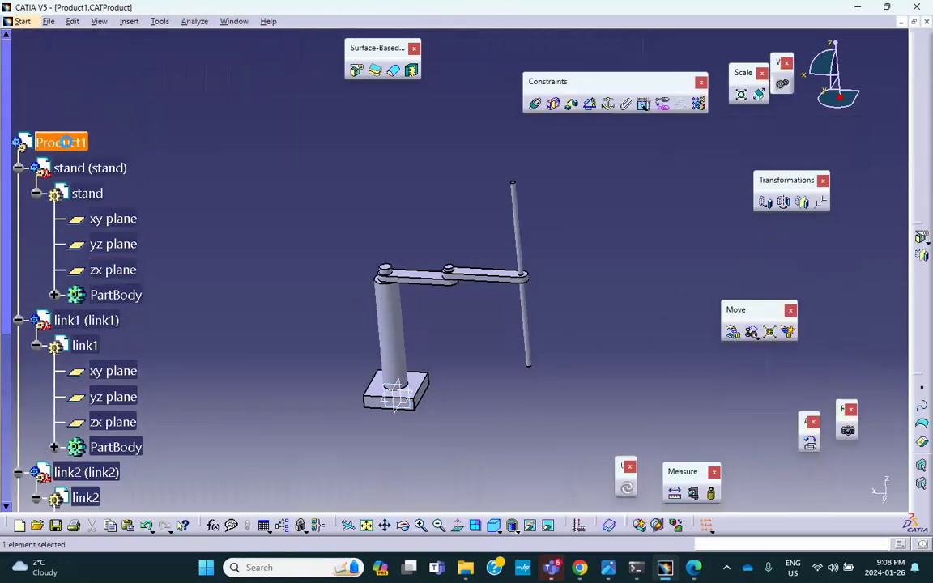
{"action": "left_click", "coordinate": [56, 525]}
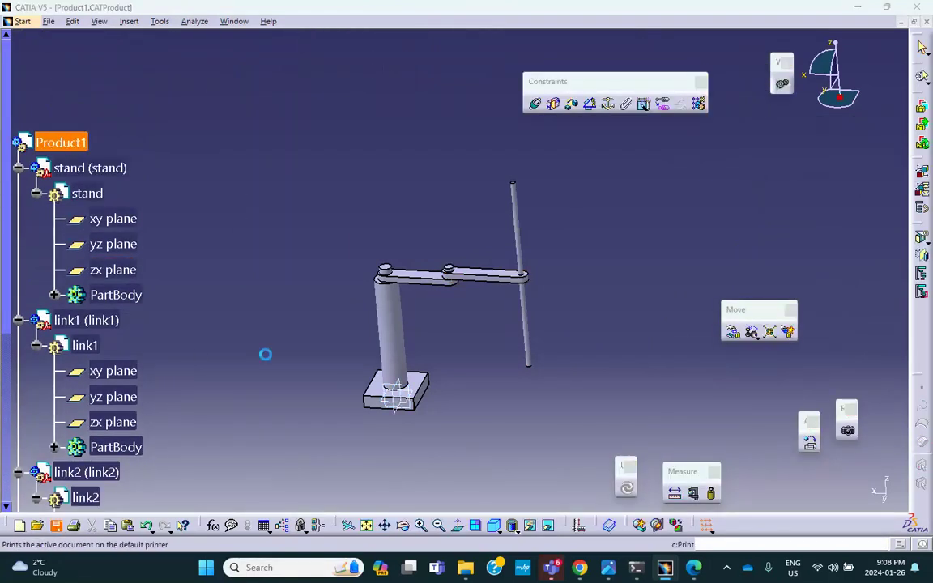
{"action": "left_click", "coordinate": [480, 316]}
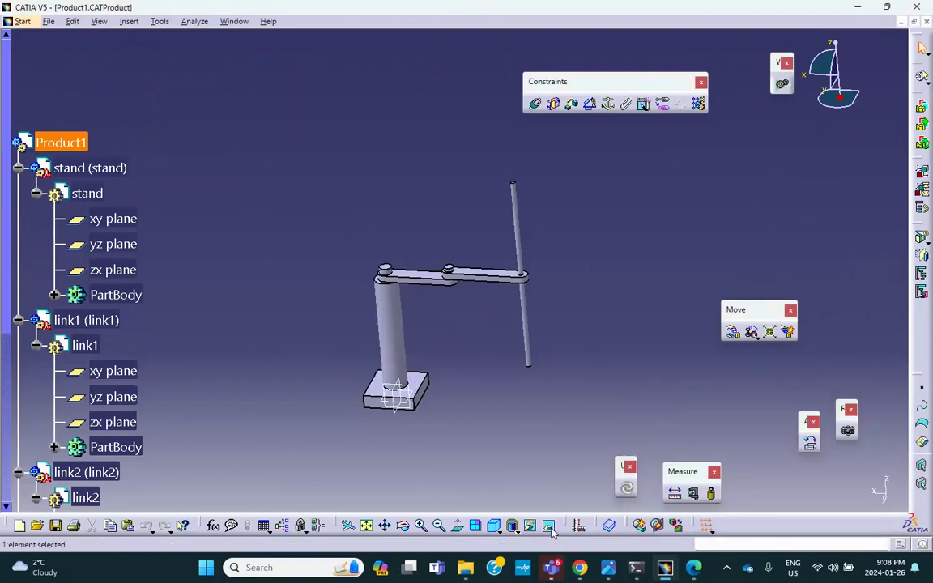
Check the point curve joint in the ZD89 reference picture, and insert another new part into Product1 at the assembly origin.
{"action": "left_click", "coordinate": [608, 568]}
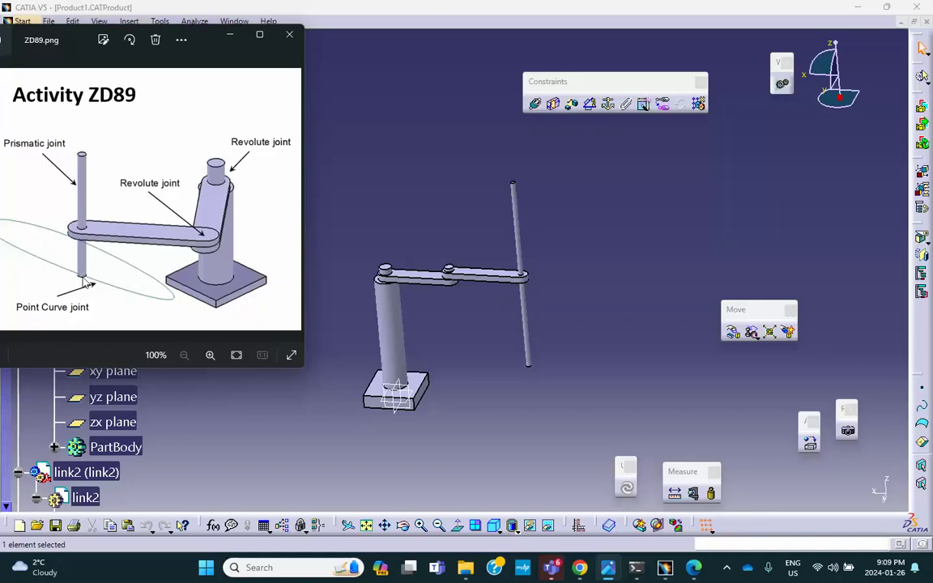
{"action": "left_click", "coordinate": [392, 176]}
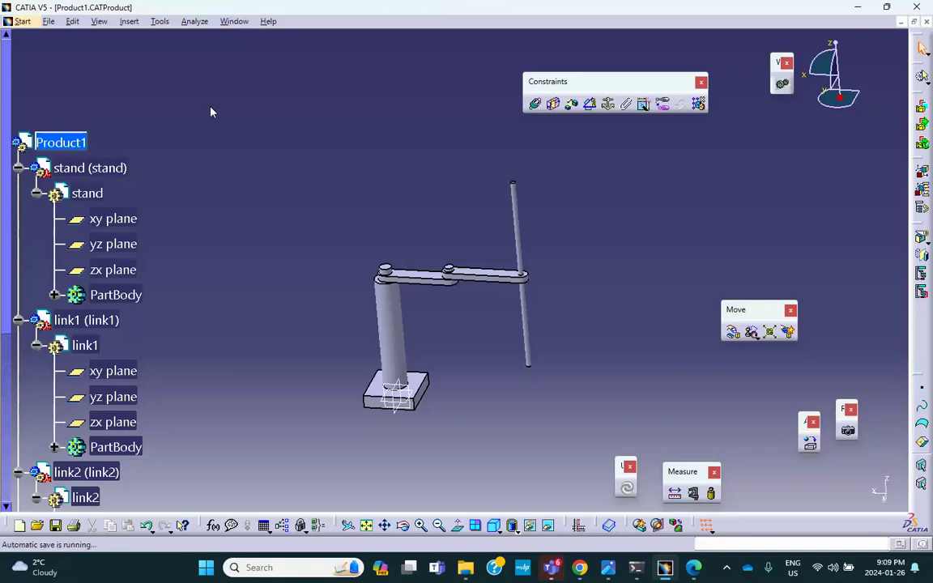
{"action": "left_click", "coordinate": [129, 22]}
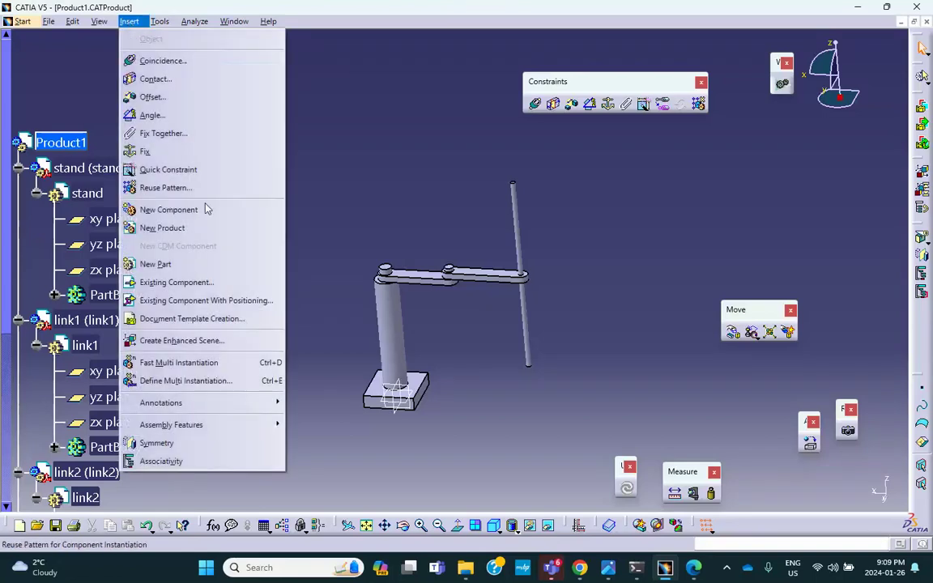
{"action": "left_click", "coordinate": [144, 262]}
{"action": "left_click", "coordinate": [78, 144]}
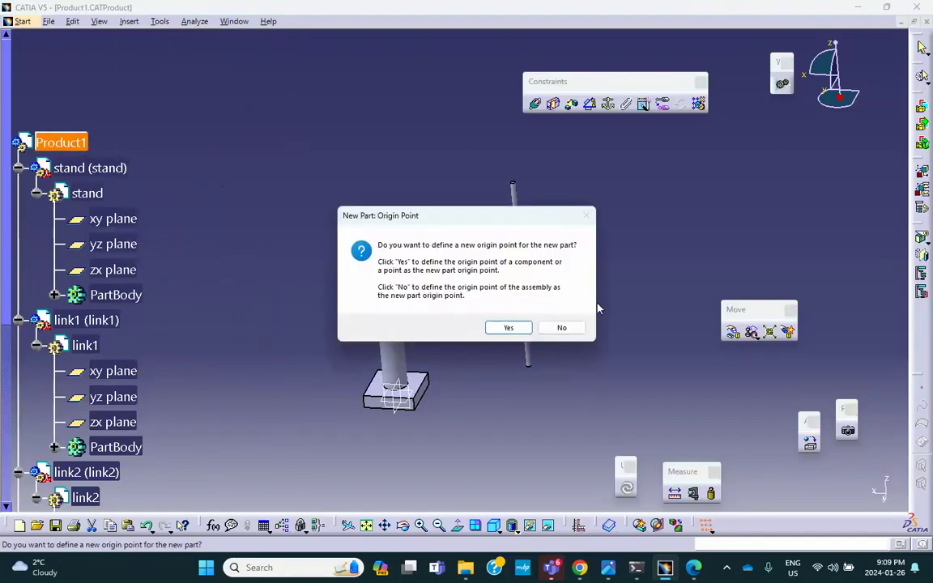
{"action": "left_click", "coordinate": [563, 328]}
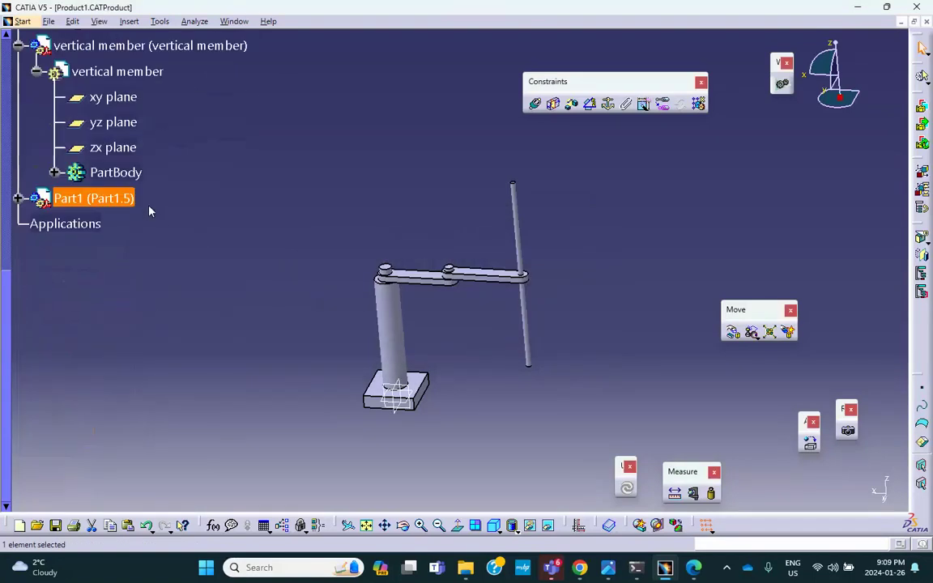
Rename the newly inserted part, setting both its instance name and part number to "path".
{"action": "left_click", "coordinate": [17, 198]}
{"action": "right_click", "coordinate": [87, 225]}
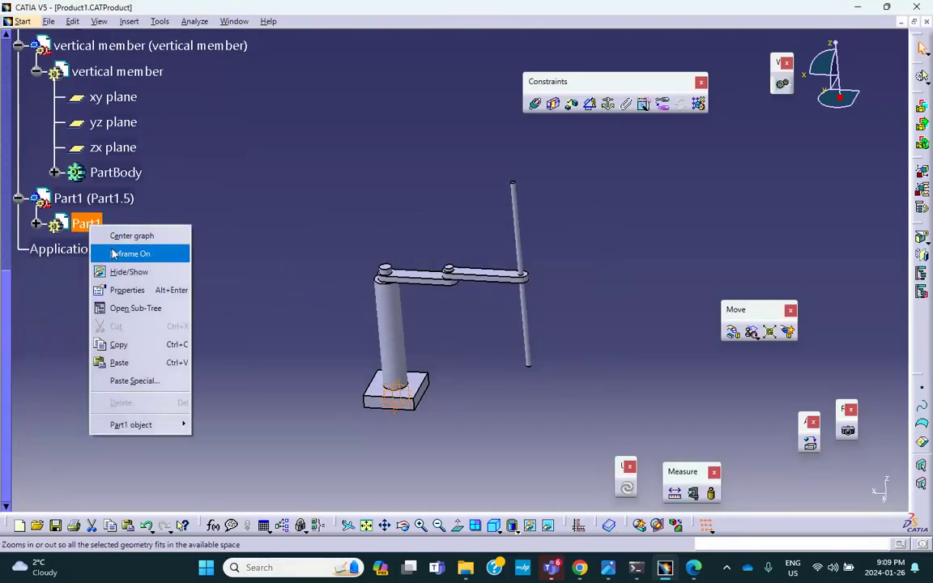
{"action": "left_click", "coordinate": [129, 290]}
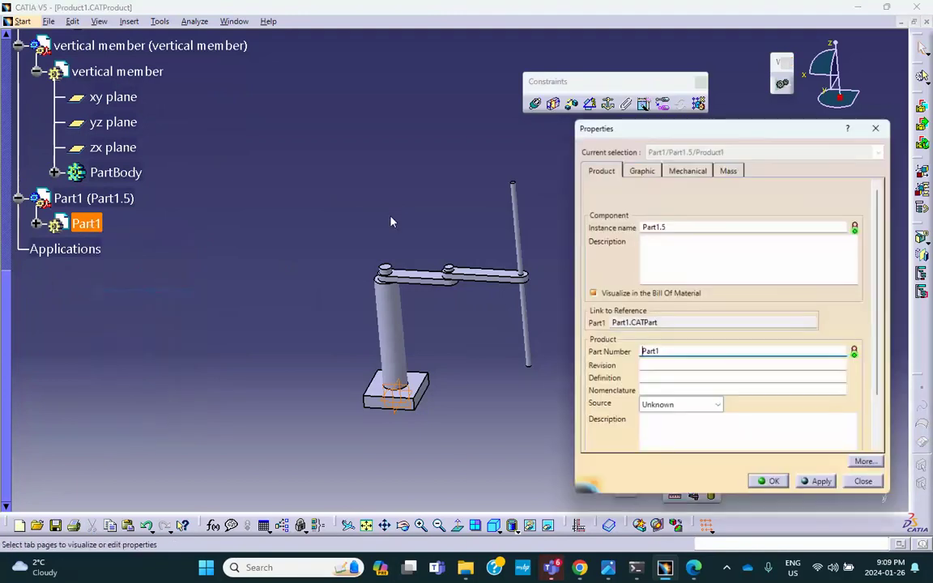
{"action": "type", "text": "pat"}
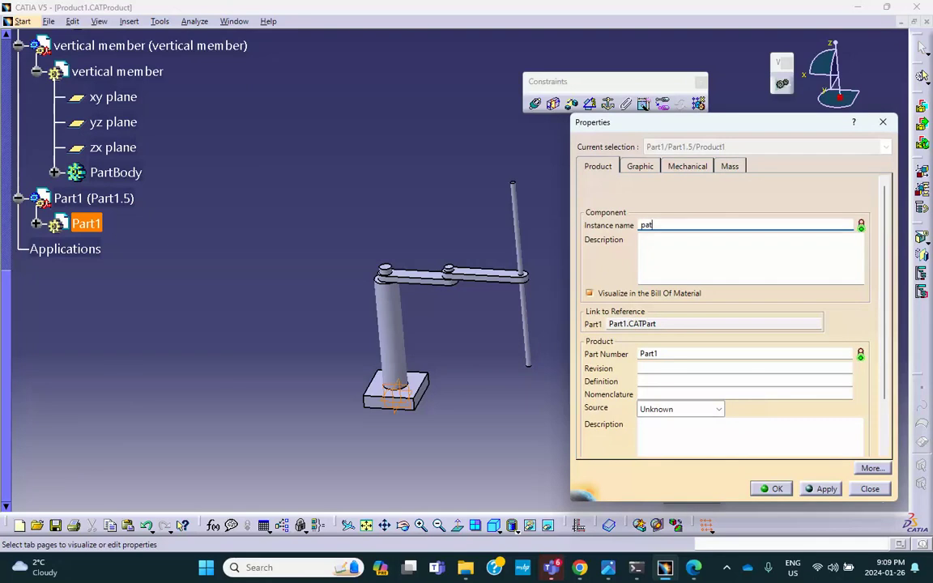
{"action": "type", "text": "h"}
{"action": "left_click_drag", "start_coordinate": [677, 354], "coordinate": [602, 360]}
{"action": "type", "text": "path"}
{"action": "left_click", "coordinate": [771, 489]}
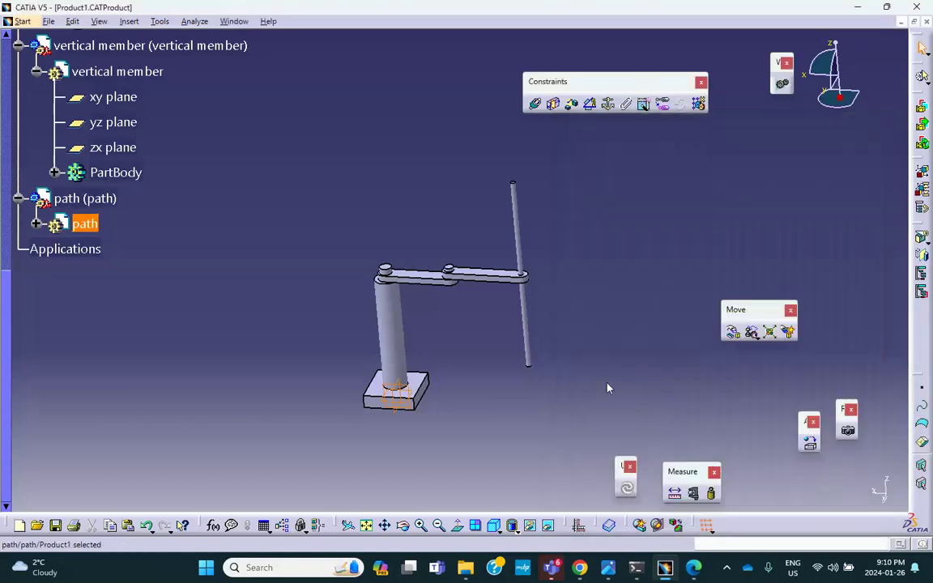
Expand the path part in the tree and activate it for part editing.
{"action": "left_click", "coordinate": [597, 383]}
{"action": "middle_click_drag", "start_coordinate": [610, 374], "coordinate": [411, 368]}
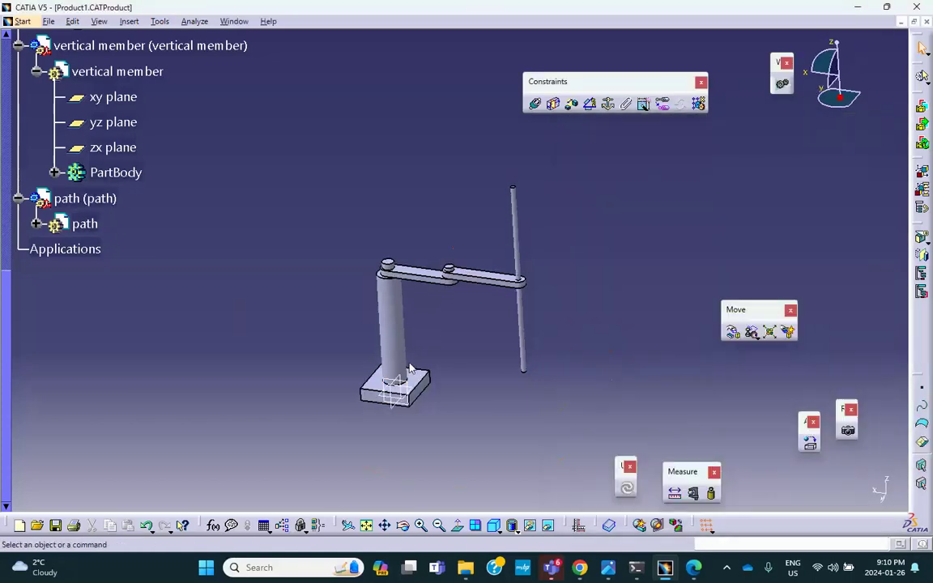
{"action": "left_click", "coordinate": [82, 223]}
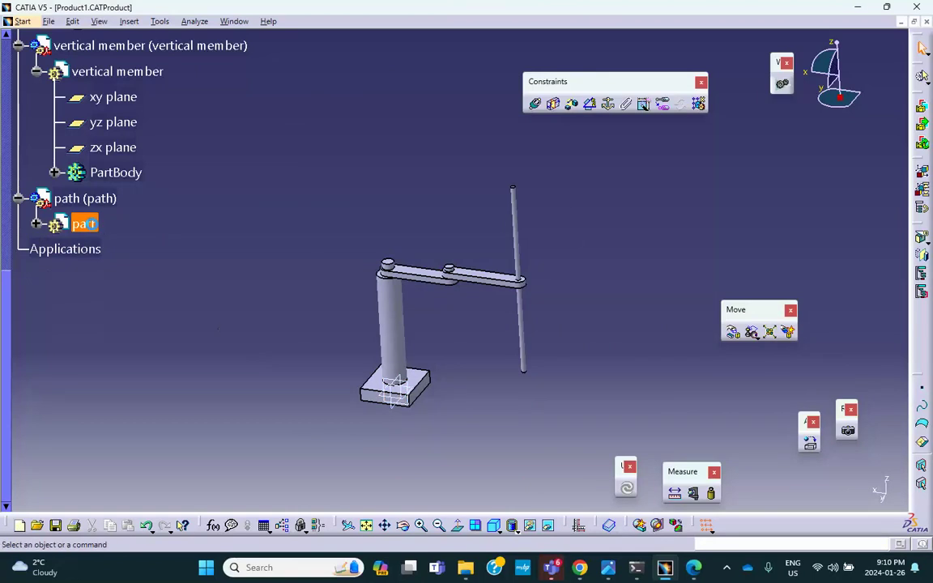
{"action": "left_click", "coordinate": [36, 225]}
{"action": "double_click", "coordinate": [94, 225]}
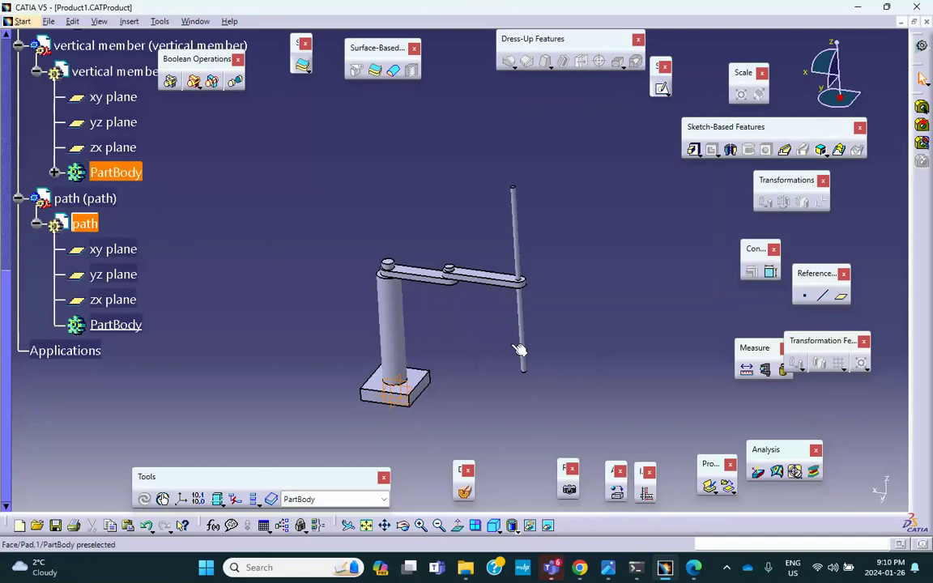
Start an Angle/Normal to plane reference plane in the path part, using the stand base's lower side edge as rotation axis and its side face as reference.
{"action": "middle_click_drag", "start_coordinate": [314, 265], "coordinate": [287, 196]}
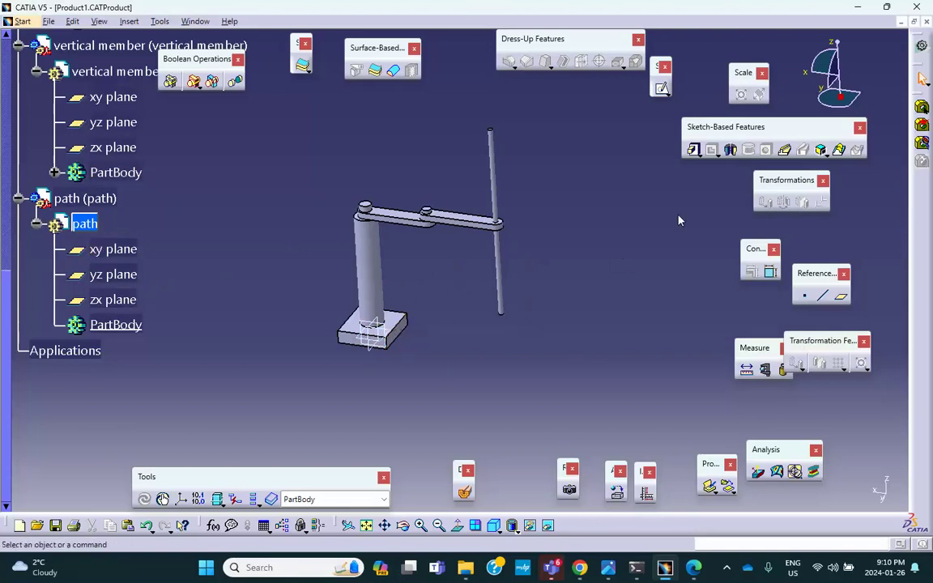
{"action": "left_click", "coordinate": [839, 295]}
{"action": "left_click", "coordinate": [749, 173]}
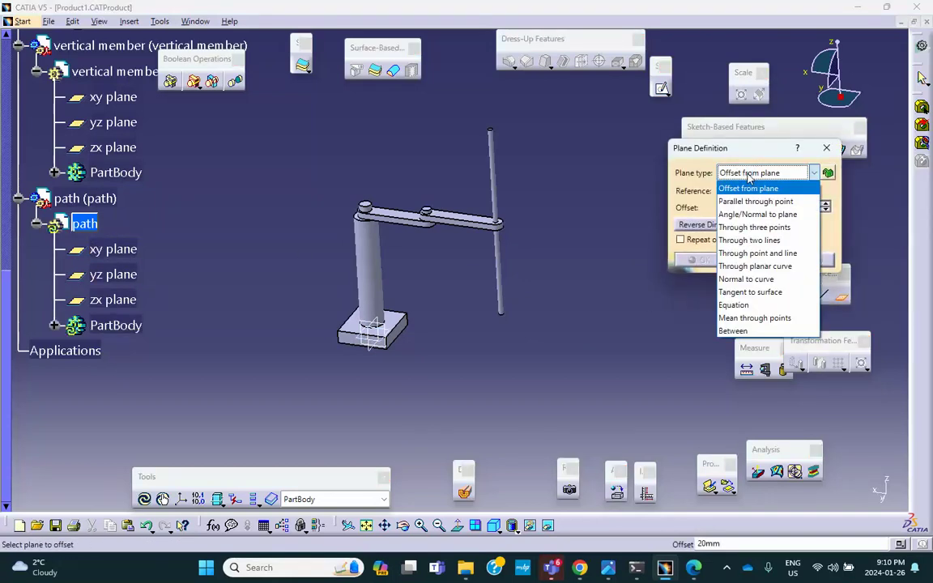
{"action": "left_click", "coordinate": [725, 214]}
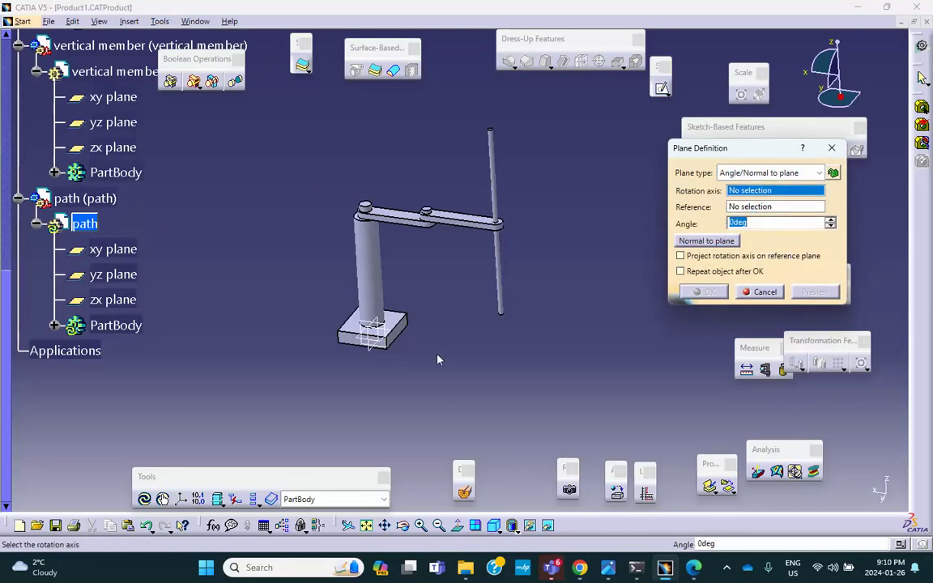
{"action": "middle_click_drag", "start_coordinate": [463, 316], "coordinate": [444, 256]}
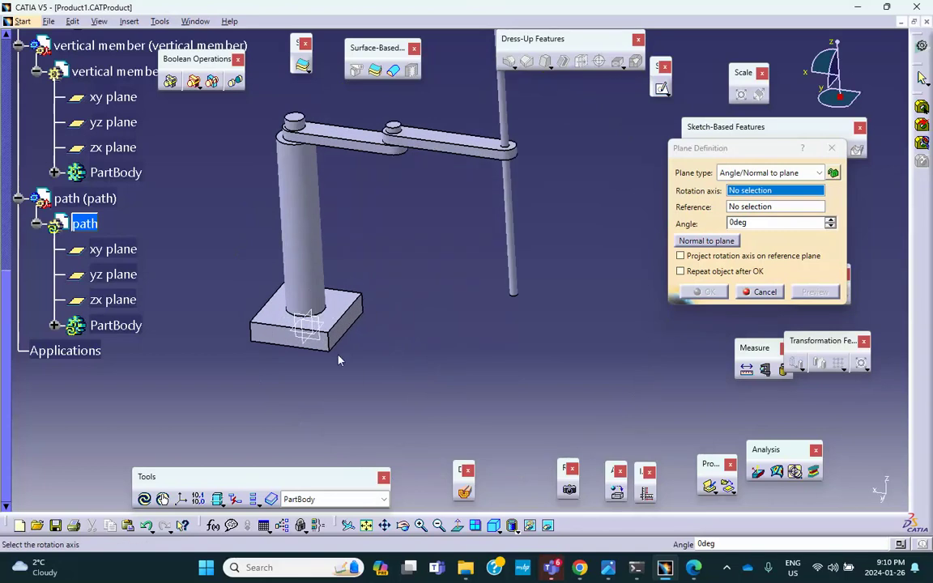
{"action": "left_click", "coordinate": [357, 334]}
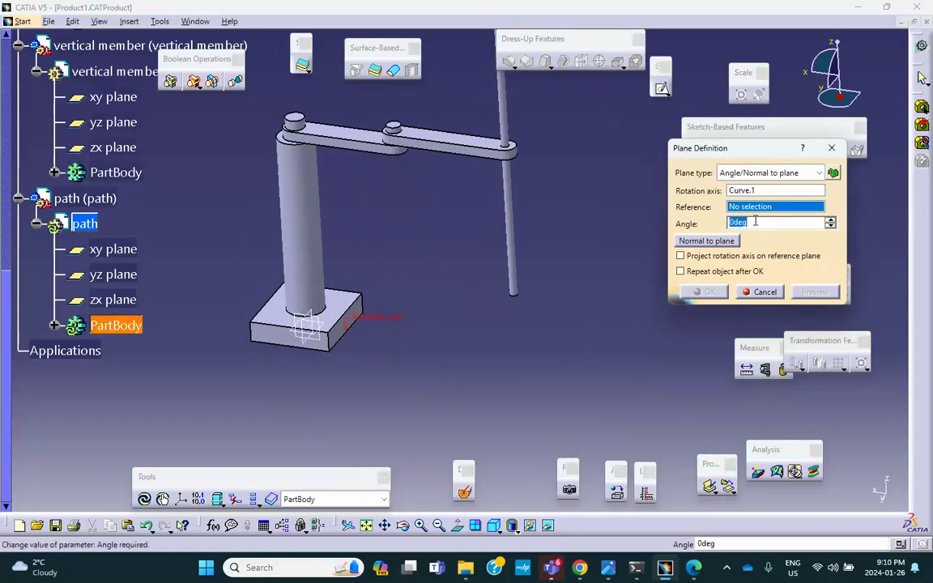
{"action": "middle_click_drag", "start_coordinate": [506, 354], "coordinate": [491, 281], "text": "ctrl"}
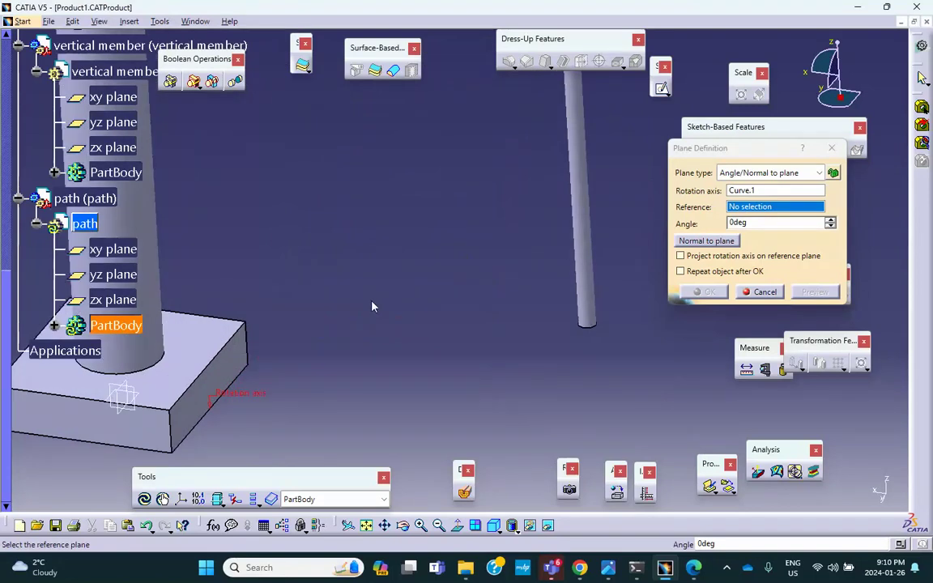
{"action": "middle_click_drag", "start_coordinate": [334, 270], "coordinate": [402, 239]}
{"action": "left_click", "coordinate": [375, 310]}
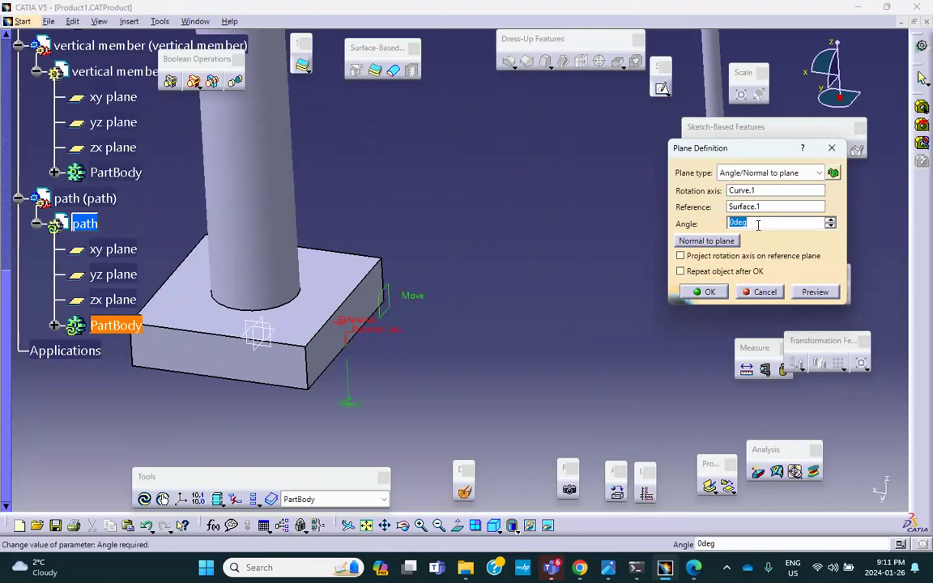
Set the reference plane's angle to 65 degrees and create it.
{"action": "left_click", "coordinate": [829, 219]}
{"action": "left_click", "coordinate": [831, 220]}
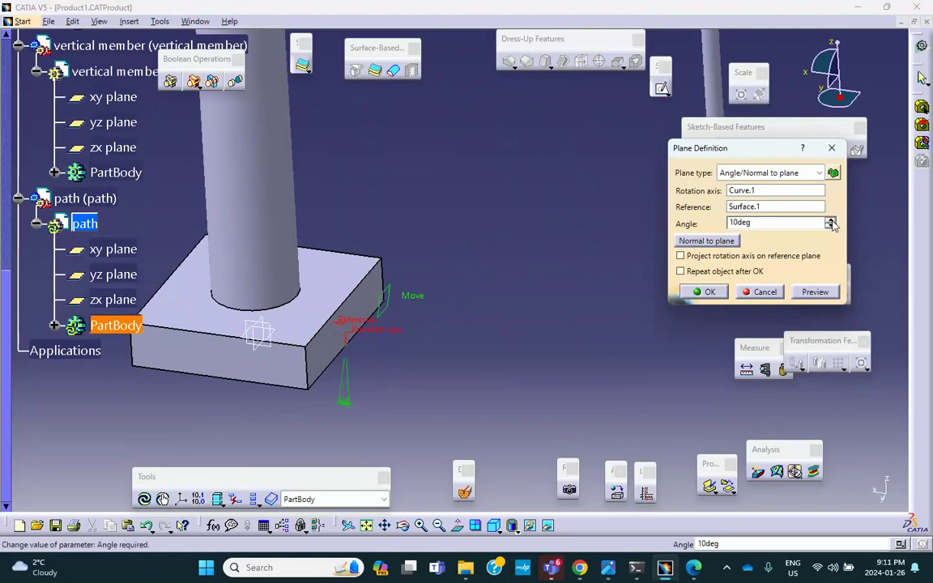
{"action": "left_click", "coordinate": [830, 219]}
{"action": "left_click", "coordinate": [830, 220]}
{"action": "left_click", "coordinate": [830, 219]}
{"action": "left_click", "coordinate": [830, 219]}
{"action": "left_click", "coordinate": [830, 220]}
{"action": "left_click", "coordinate": [830, 219]}
{"action": "left_click", "coordinate": [830, 220]}
{"action": "left_click", "coordinate": [830, 219]}
{"action": "left_click", "coordinate": [830, 219]}
{"action": "left_click", "coordinate": [830, 220]}
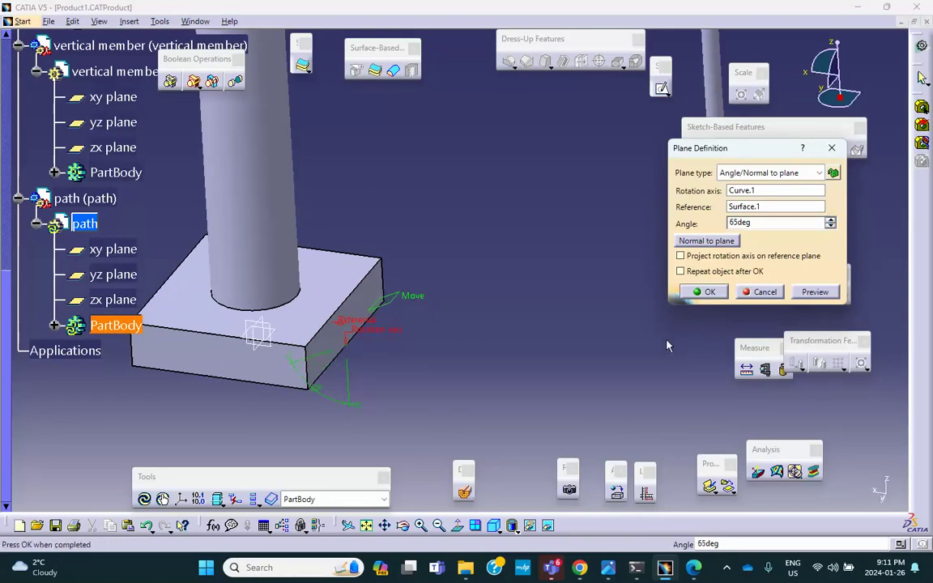
{"action": "left_click", "coordinate": [720, 294]}
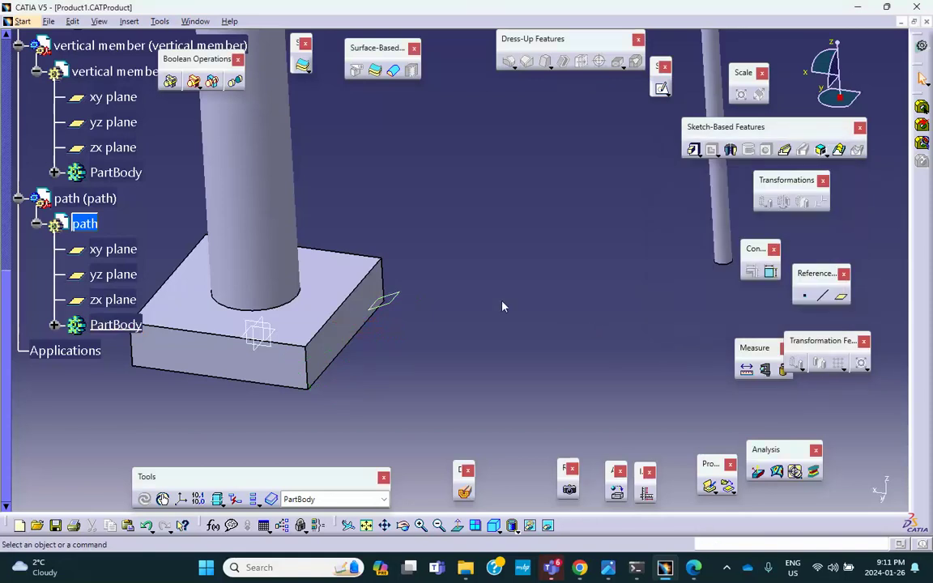
Sketch a tilted ellipse on the new angled plane, centred off to the side of the stand, and finish the sketch.
{"action": "left_click", "coordinate": [394, 301]}
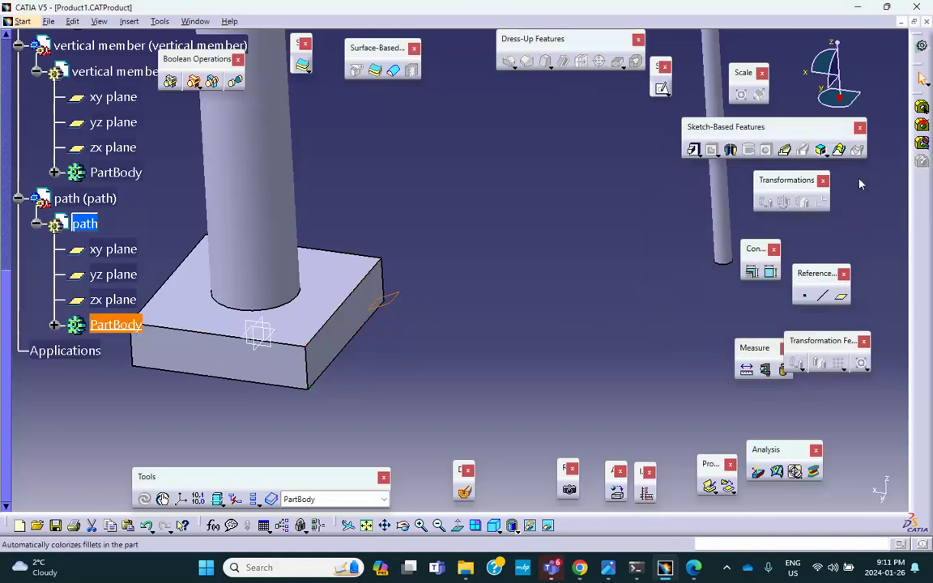
{"action": "left_click", "coordinate": [662, 89]}
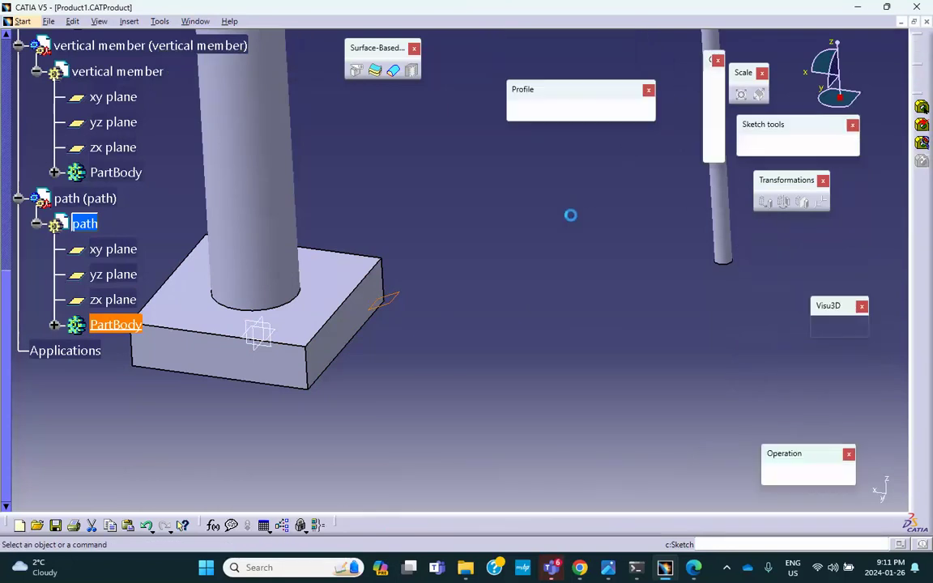
{"action": "middle_click_drag", "start_coordinate": [395, 267], "coordinate": [404, 380]}
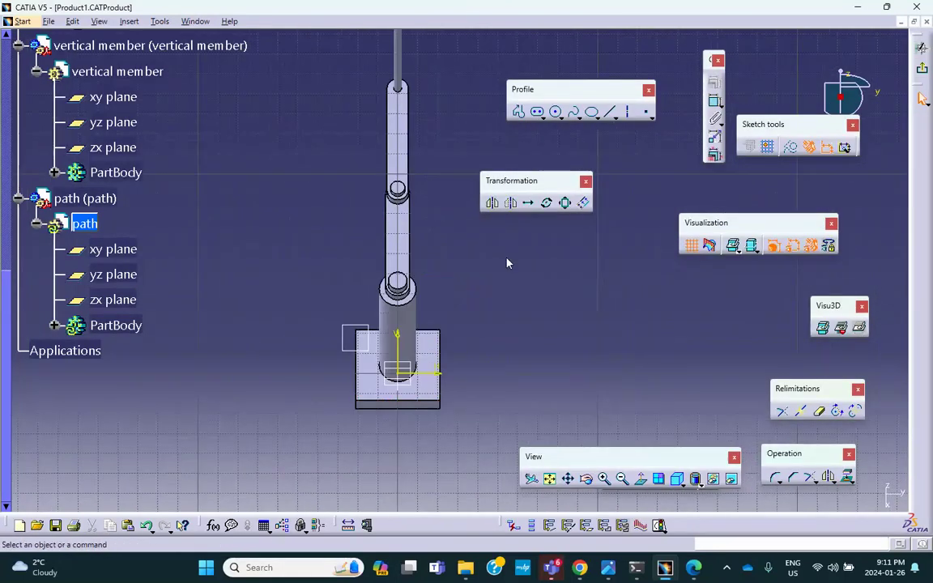
{"action": "left_click", "coordinate": [592, 114]}
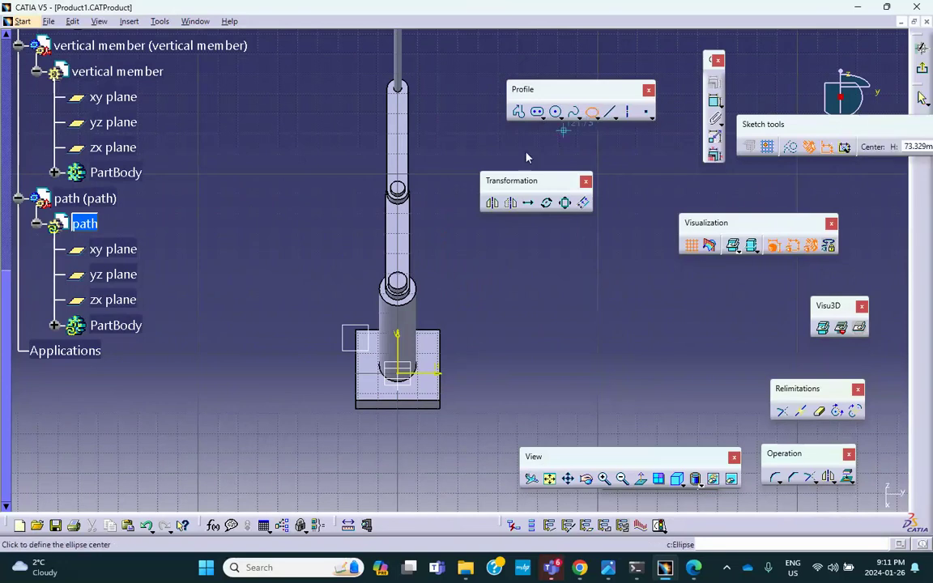
{"action": "left_click", "coordinate": [317, 270]}
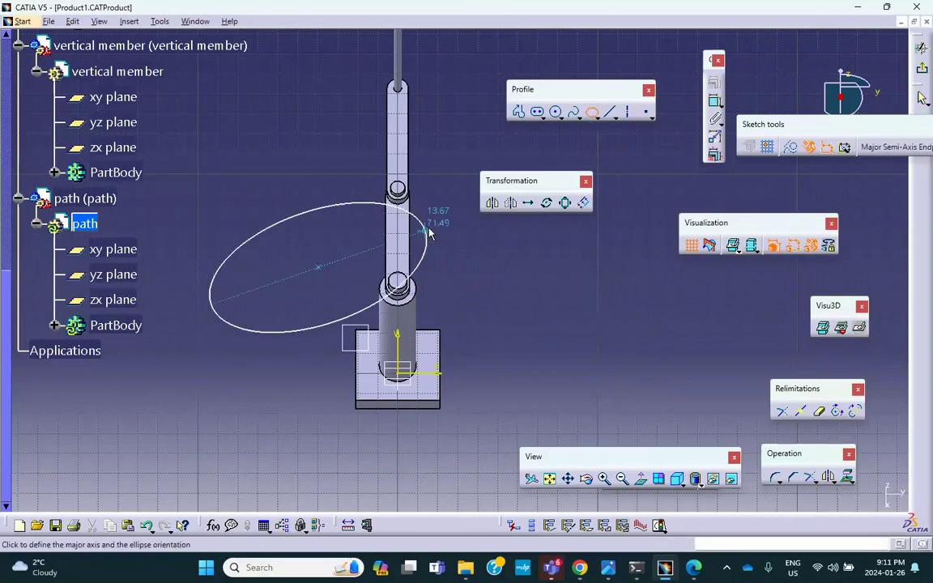
{"action": "left_click", "coordinate": [442, 239]}
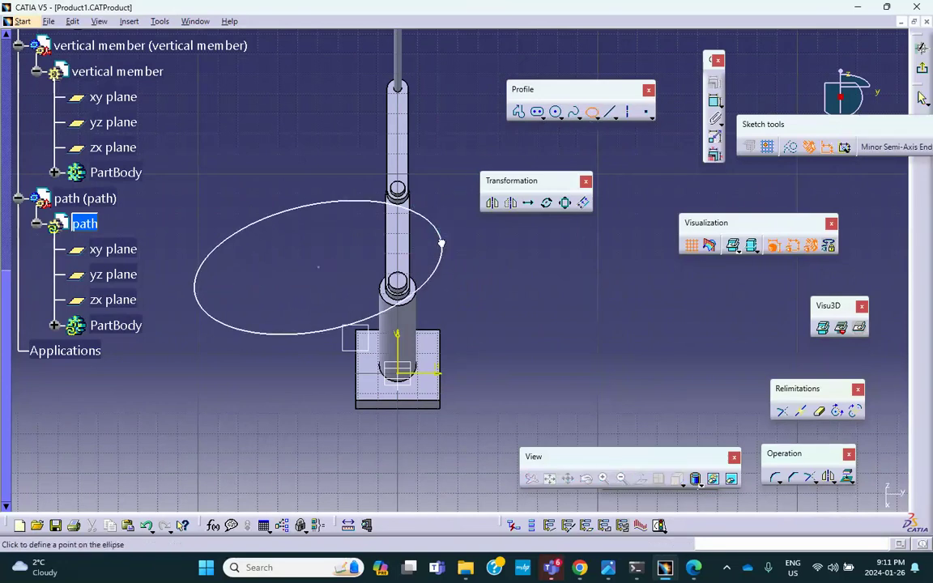
{"action": "left_click", "coordinate": [354, 207]}
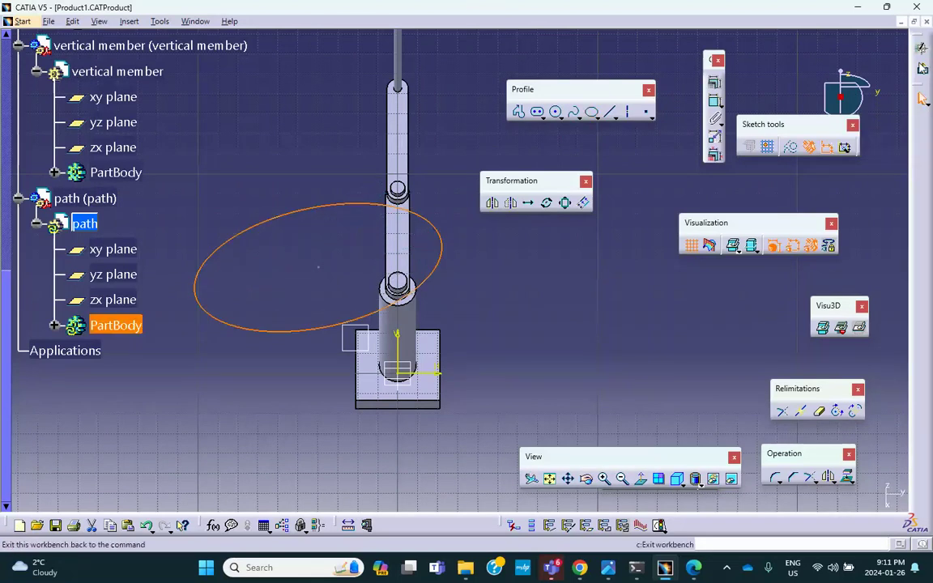
{"action": "left_click", "coordinate": [921, 97]}
{"action": "mouse_move", "coordinate": [545, 266]}
{"action": "middle_mouse_down"}
{"action": "mouse_move", "coordinate": [533, 290]}
{"action": "mouse_move", "coordinate": [537, 354]}
{"action": "mouse_move", "coordinate": [491, 354]}
{"action": "mouse_move", "coordinate": [494, 371]}
{"action": "middle_mouse_up"}
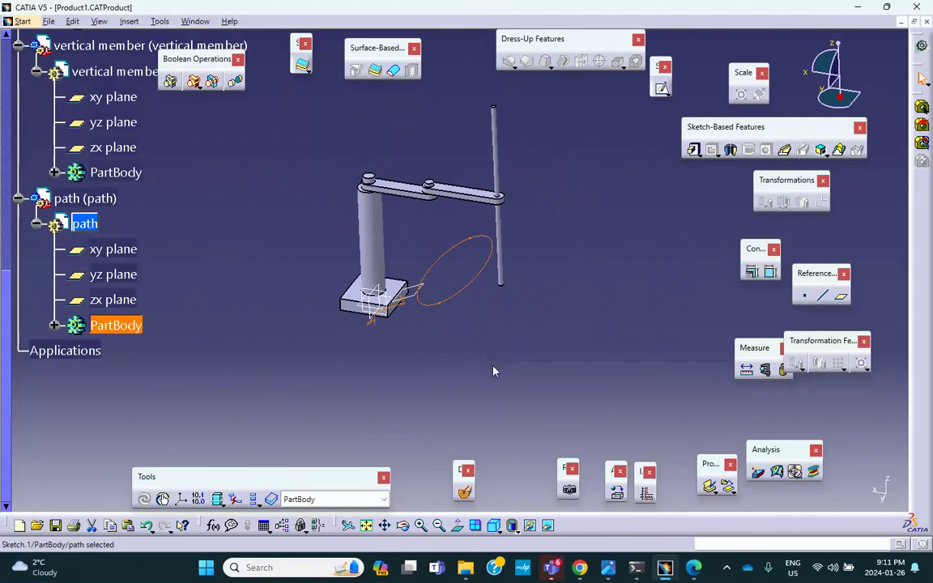
{"action": "left_click", "coordinate": [483, 280]}
{"action": "middle_click_drag", "start_coordinate": [484, 280], "coordinate": [505, 237]}
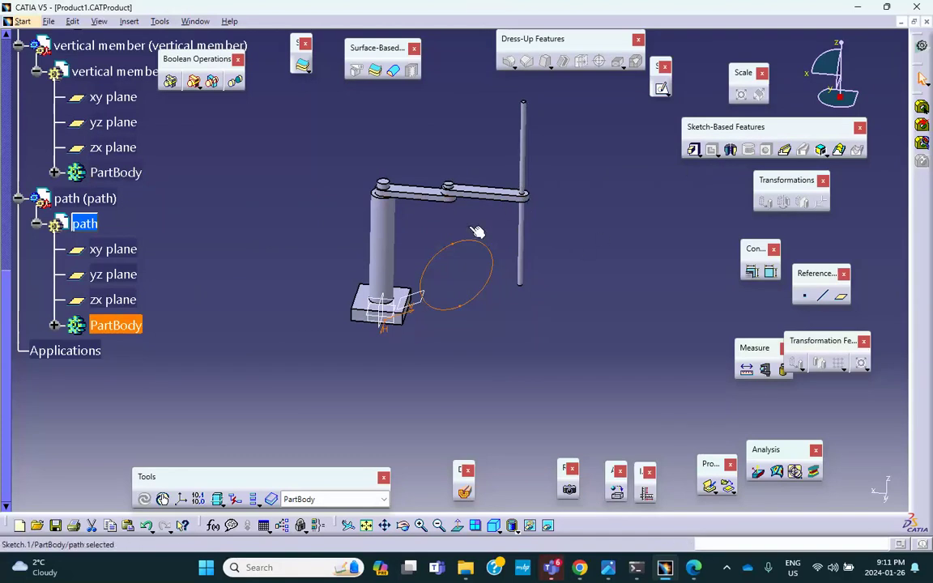
{"action": "middle_click_drag", "start_coordinate": [525, 273], "coordinate": [437, 302]}
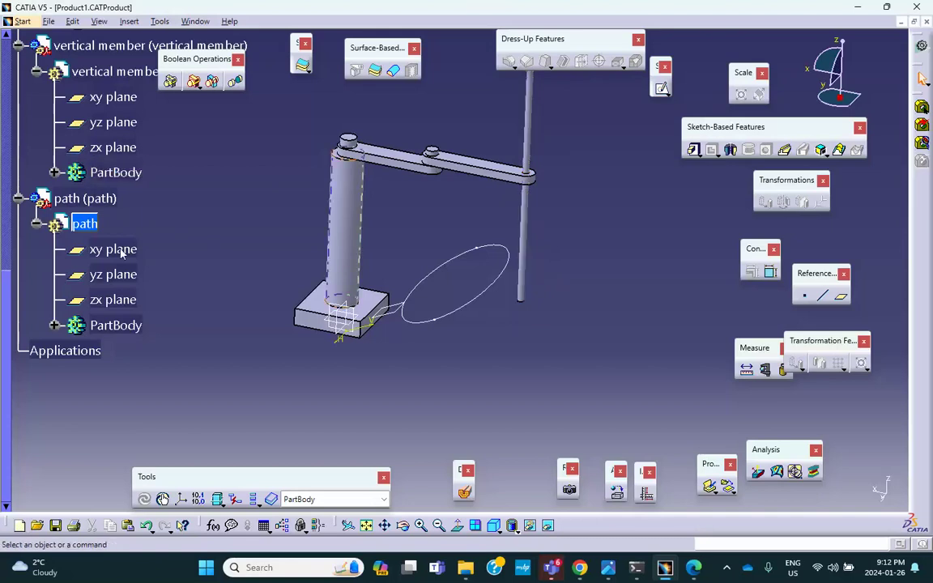
Activate the vertical member part and create a point at the centre of its lower circular edge, using the Circle / Sphere / Ellipse center type.
{"action": "scroll", "coordinate": [115, 118], "scroll_direction": "up", "scroll_amount": 2}
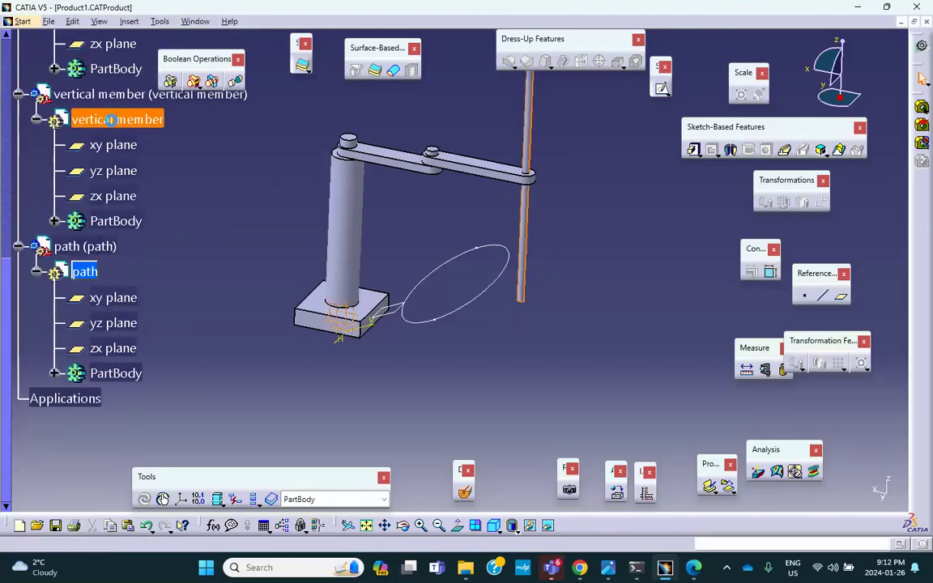
{"action": "left_click", "coordinate": [109, 119]}
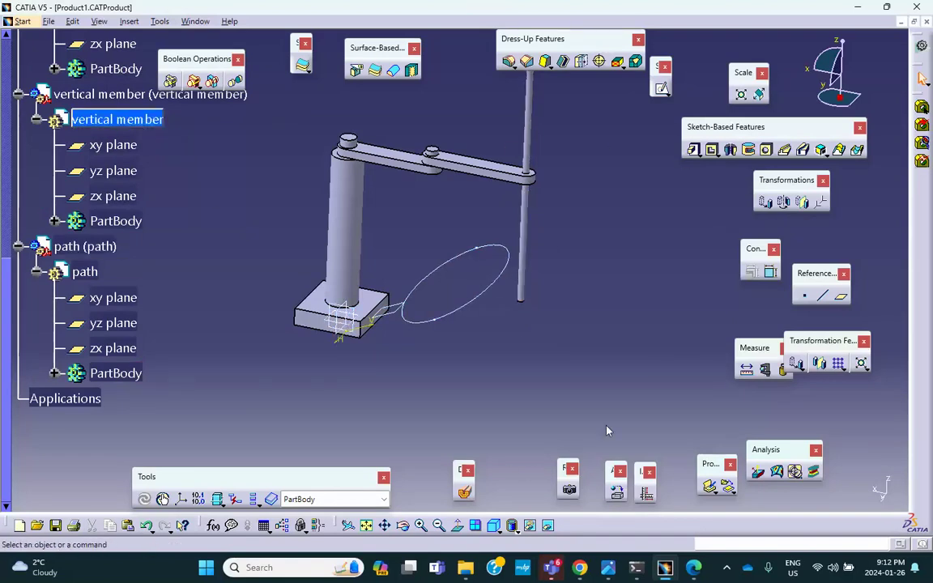
{"action": "left_click", "coordinate": [805, 298]}
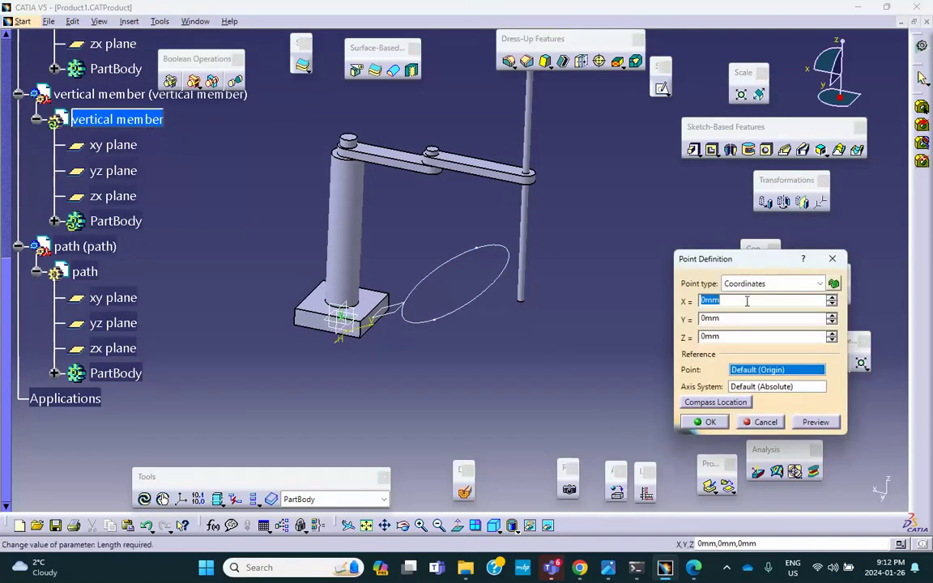
{"action": "left_click", "coordinate": [754, 283]}
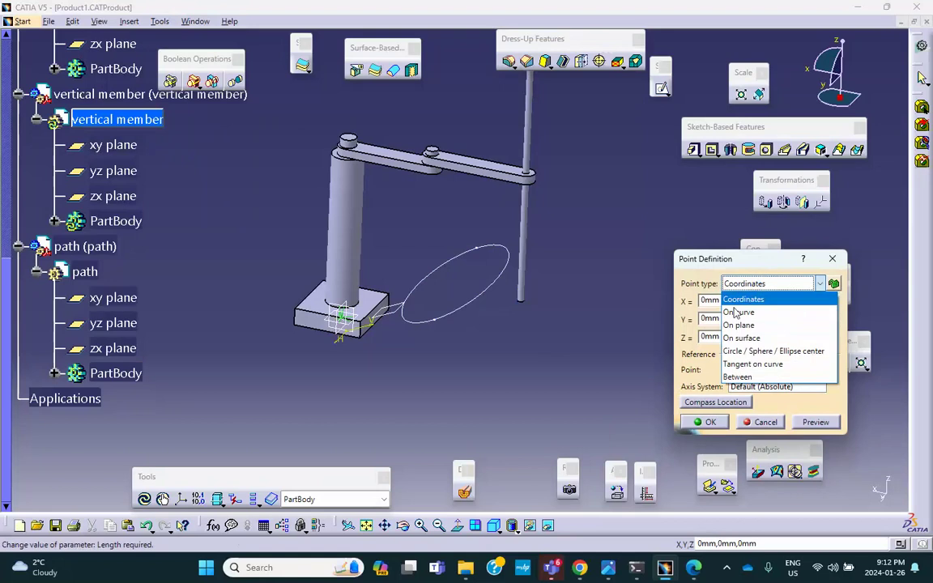
{"action": "left_click", "coordinate": [748, 356]}
{"action": "middle_click_drag", "start_coordinate": [580, 339], "coordinate": [453, 375]}
{"action": "left_click", "coordinate": [551, 327]}
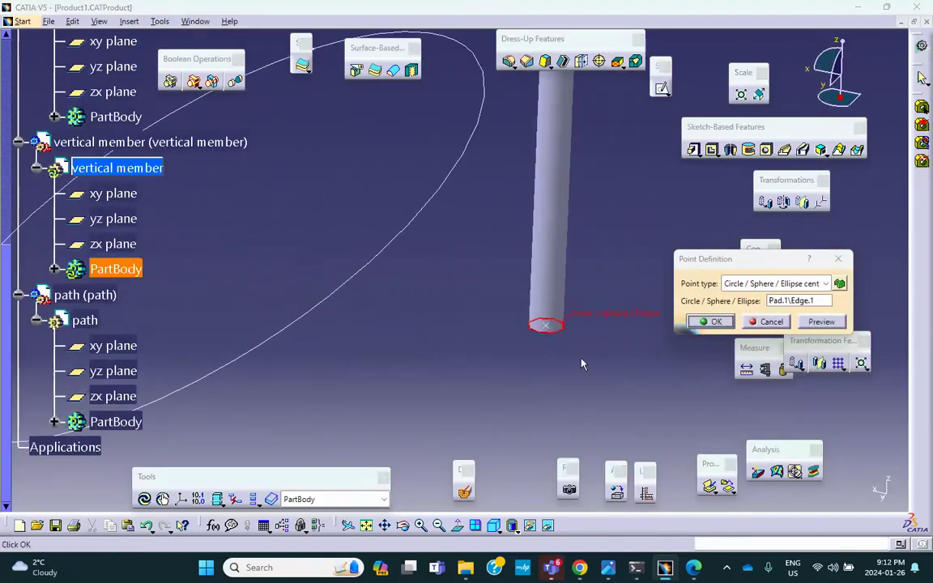
{"action": "left_click", "coordinate": [726, 323]}
{"action": "middle_click_drag", "start_coordinate": [434, 246], "coordinate": [510, 442]}
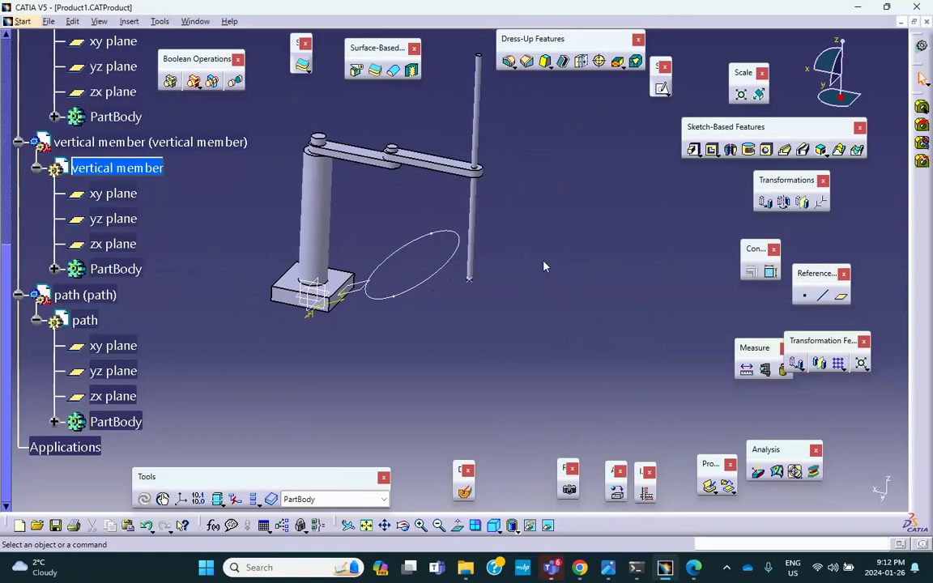
{"action": "middle_click_drag", "start_coordinate": [576, 283], "coordinate": [559, 230]}
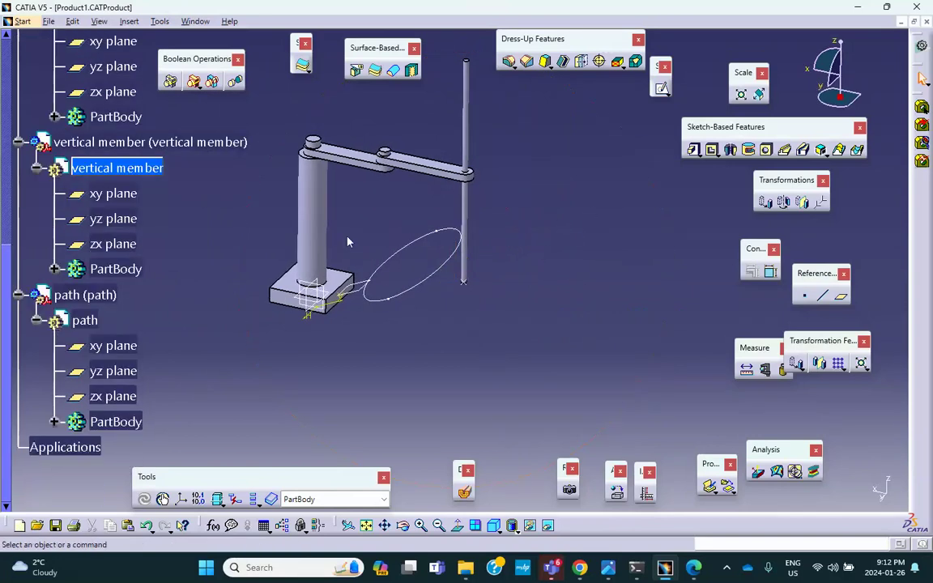
Reactivate the top-level Product1 assembly and save it along with its dependent documents.
{"action": "scroll", "coordinate": [162, 211], "scroll_direction": "up", "scroll_amount": 6}
{"action": "double_click", "coordinate": [63, 146]}
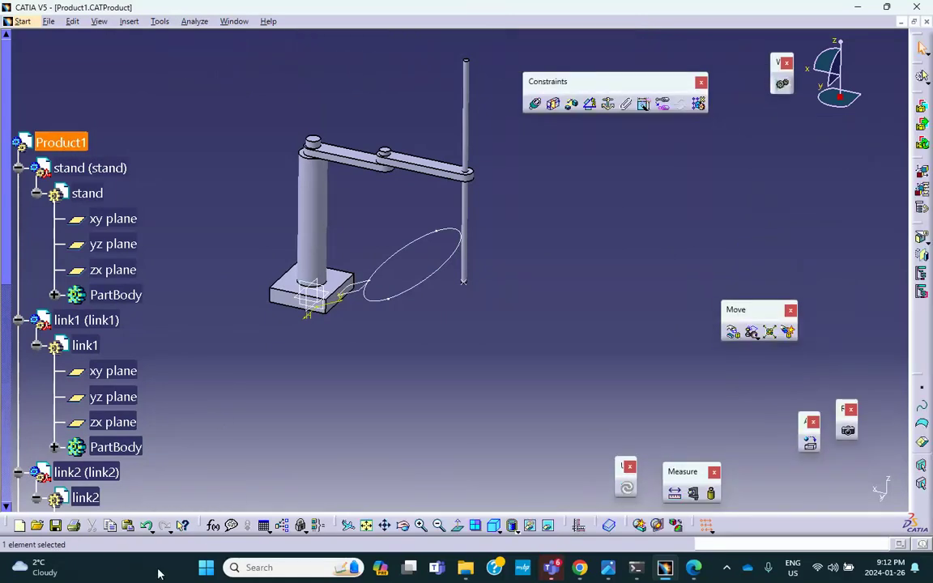
{"action": "left_click", "coordinate": [56, 526]}
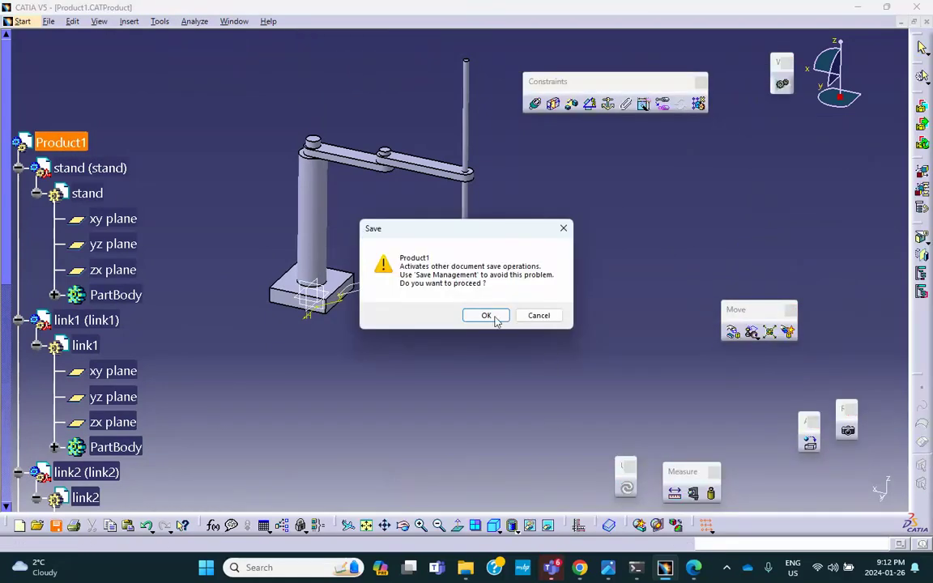
{"action": "left_click", "coordinate": [495, 318]}
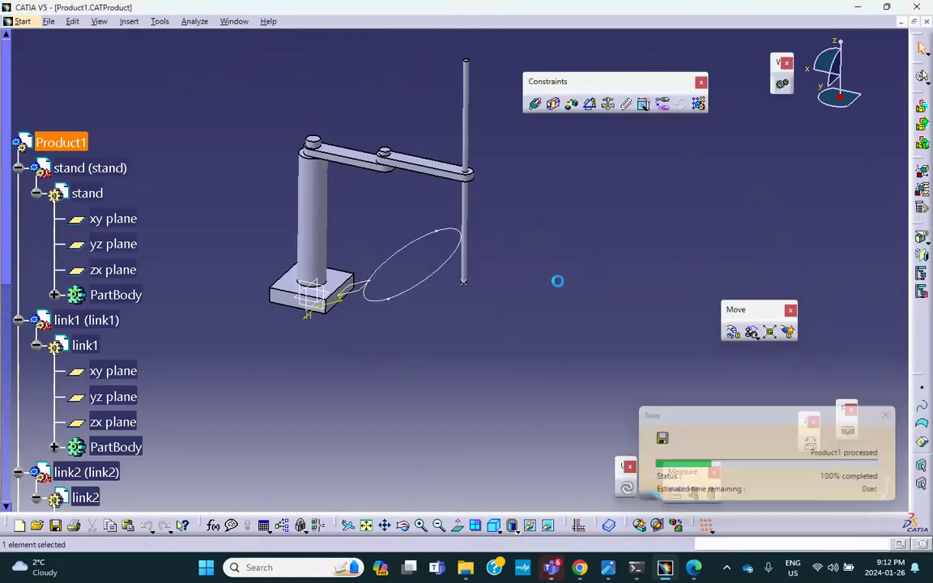
Fix the stand in place with a Fix constraint.
{"action": "middle_click_drag", "start_coordinate": [529, 400], "coordinate": [328, 224]}
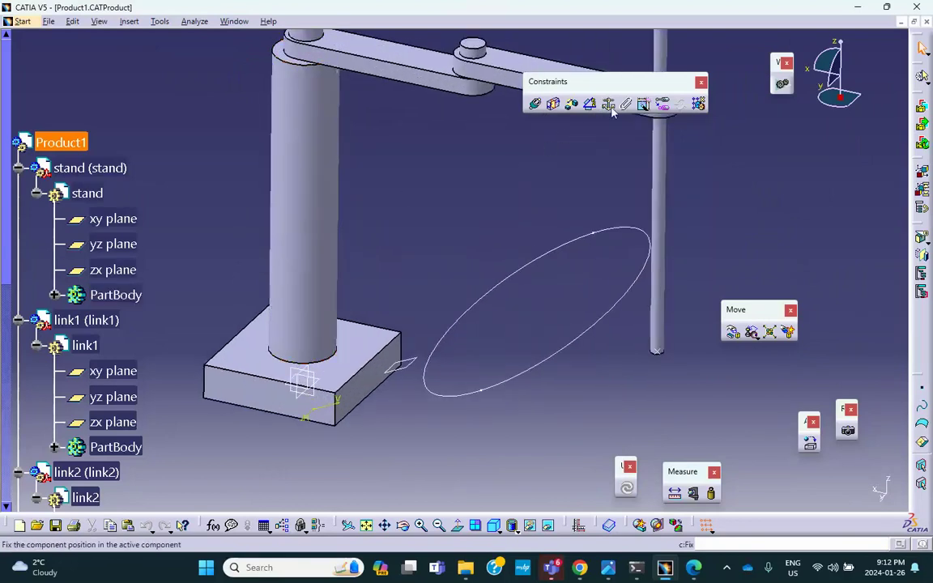
{"action": "left_click", "coordinate": [608, 104]}
{"action": "left_click", "coordinate": [320, 235]}
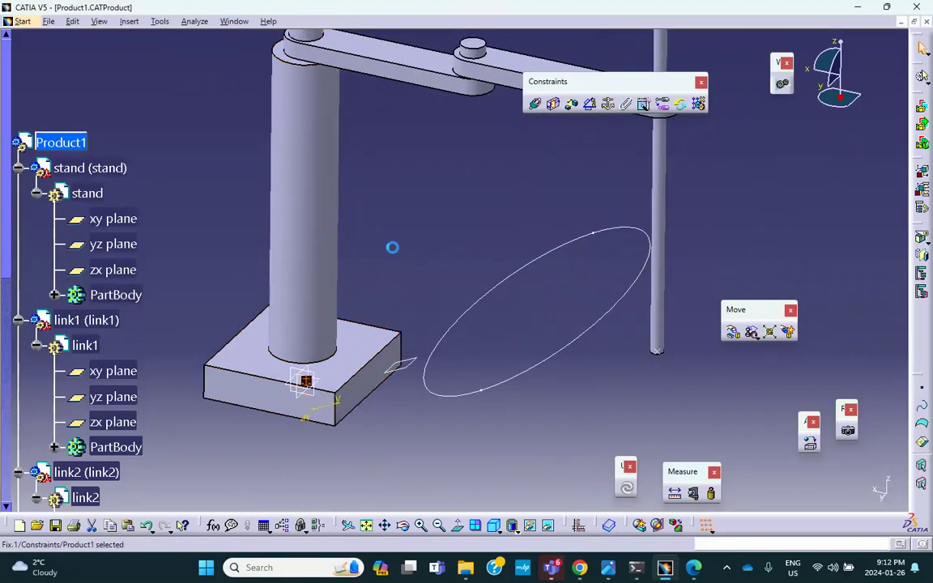
Move the vertical member, link2 and link1 apart along the X axis with the Manipulation tool so the components are separated from the stand.
{"action": "middle_click_drag", "start_coordinate": [523, 367], "coordinate": [299, 230]}
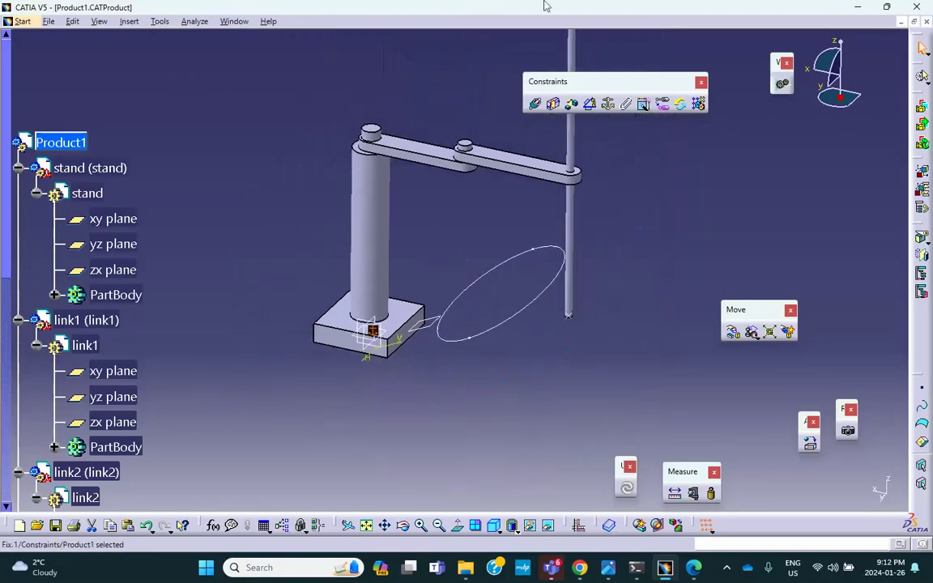
{"action": "left_click", "coordinate": [737, 336]}
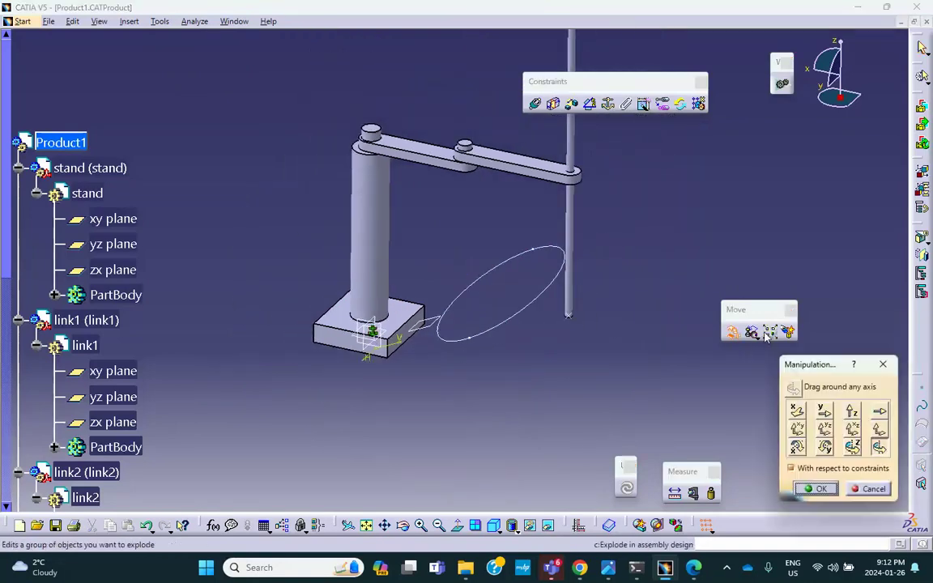
{"action": "left_click", "coordinate": [798, 413]}
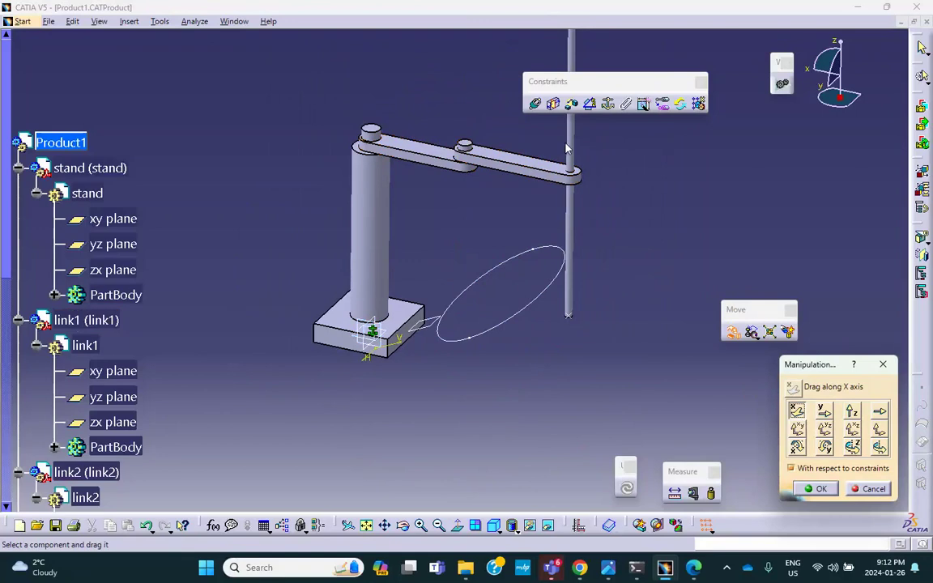
{"action": "left_click_drag", "start_coordinate": [582, 149], "coordinate": [514, 193]}
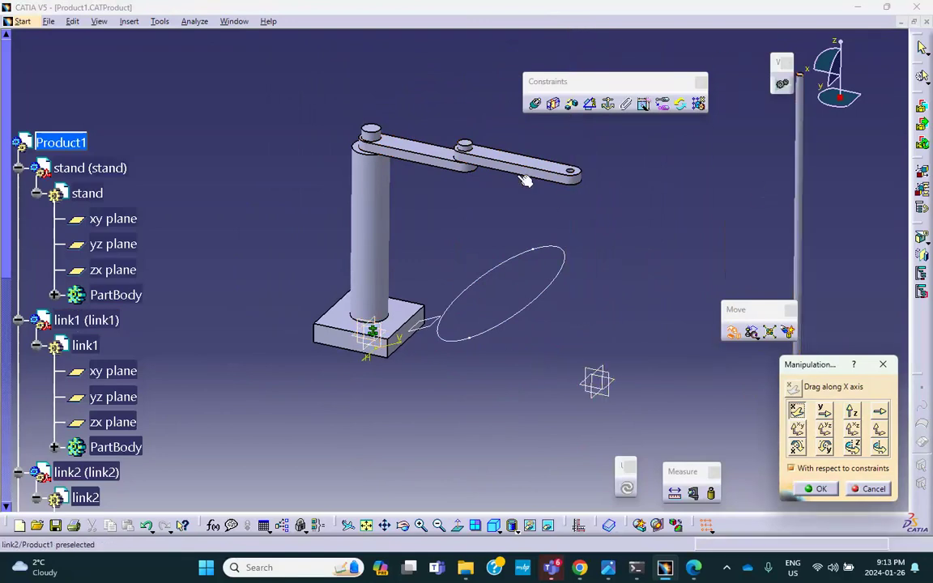
{"action": "left_click_drag", "start_coordinate": [603, 177], "coordinate": [789, 215]}
{"action": "left_click_drag", "start_coordinate": [429, 150], "coordinate": [531, 178]}
{"action": "left_click", "coordinate": [820, 489]}
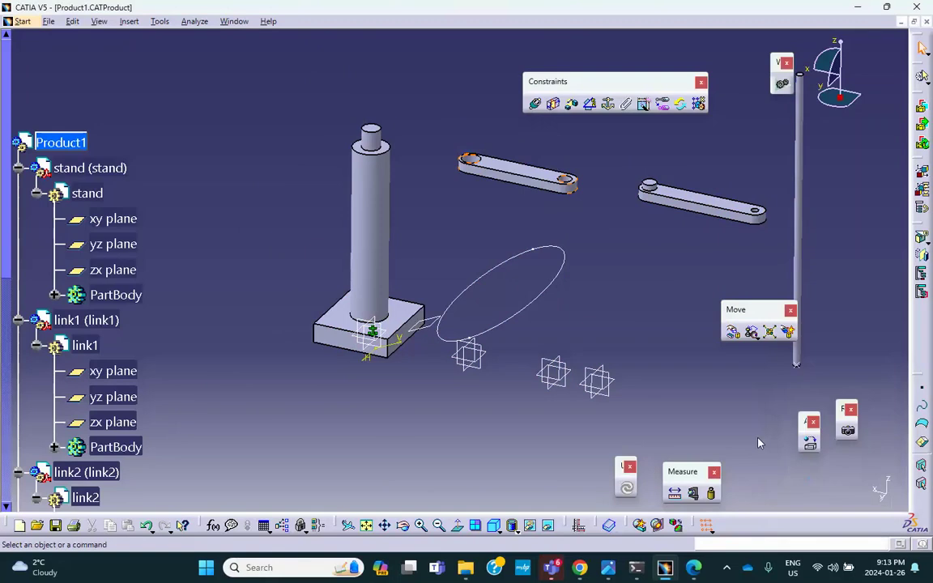
Add a coincidence constraint between the axis of the stand's top pin and the axis of link1's larger hole.
{"action": "middle_click_drag", "start_coordinate": [637, 268], "coordinate": [573, 243]}
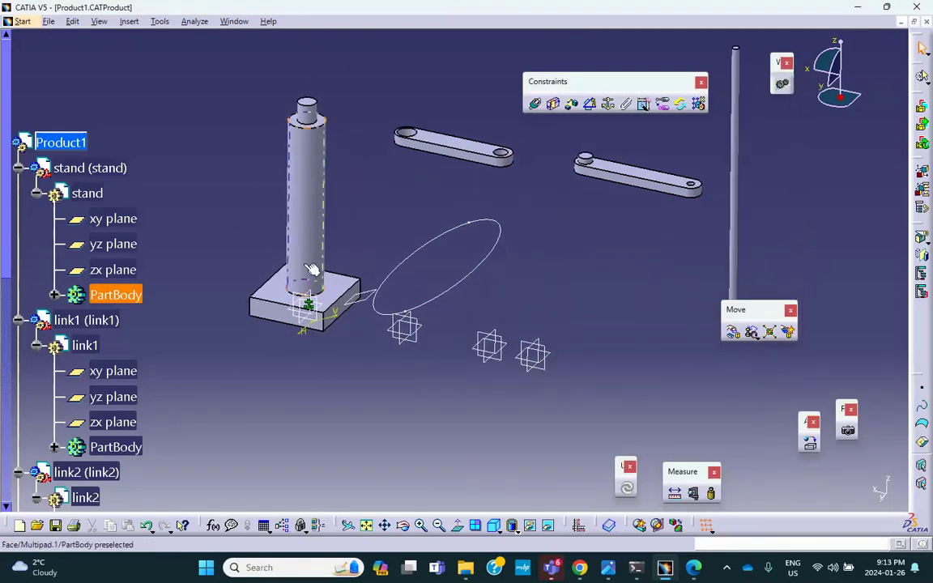
{"action": "middle_click_drag", "start_coordinate": [233, 163], "coordinate": [256, 191]}
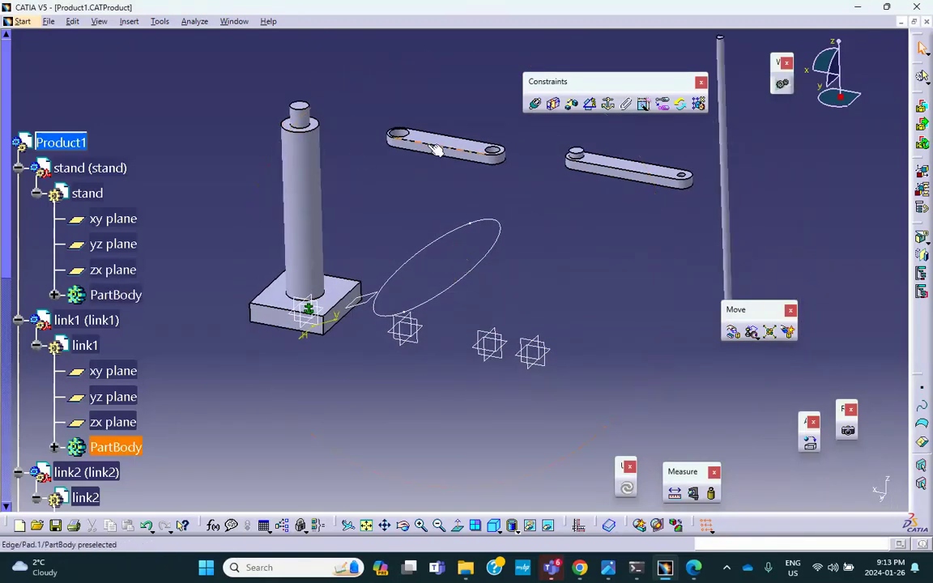
{"action": "middle_click_drag", "start_coordinate": [324, 133], "coordinate": [384, 192]}
{"action": "left_click", "coordinate": [533, 104]}
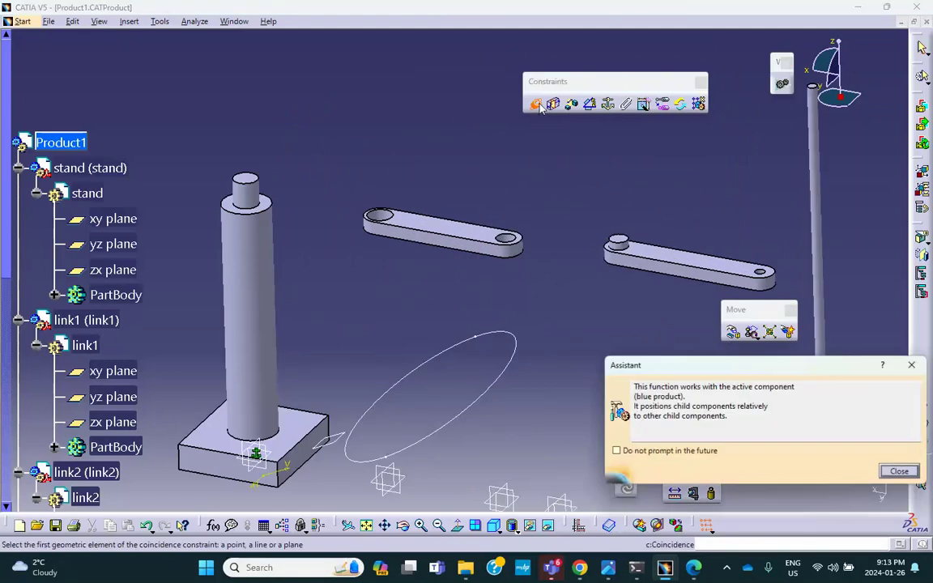
{"action": "left_click", "coordinate": [256, 196]}
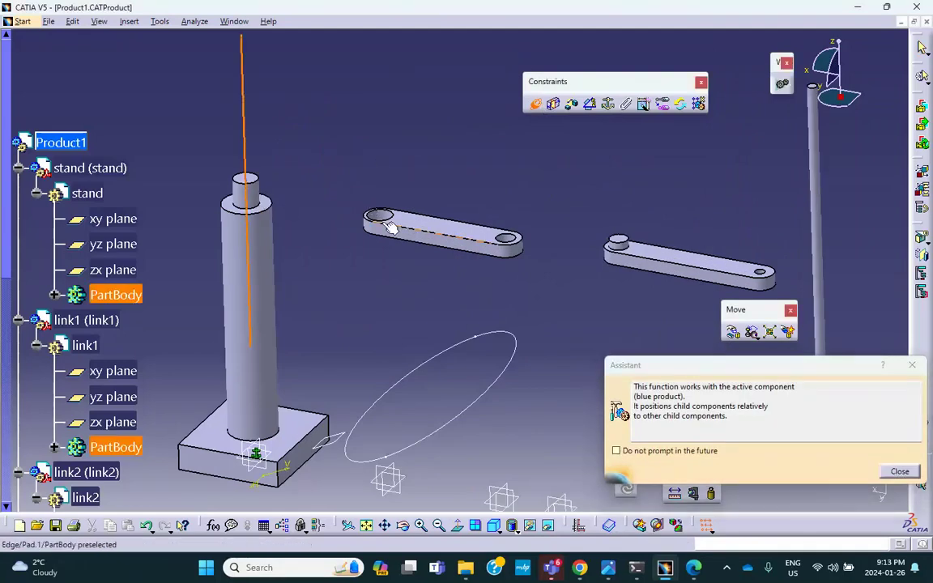
{"action": "left_click", "coordinate": [384, 214]}
Make link1's underside coincident with the stand's upper shoulder face, using Opposite orientation, and update the assembly.
{"action": "left_click", "coordinate": [534, 103]}
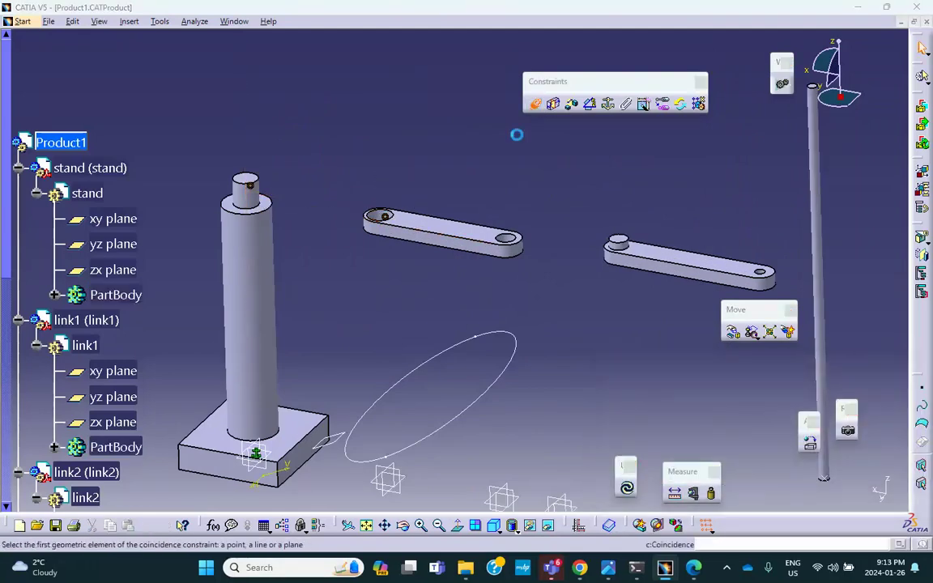
{"action": "left_click", "coordinate": [267, 205]}
{"action": "middle_click_drag", "start_coordinate": [382, 272], "coordinate": [495, 209]}
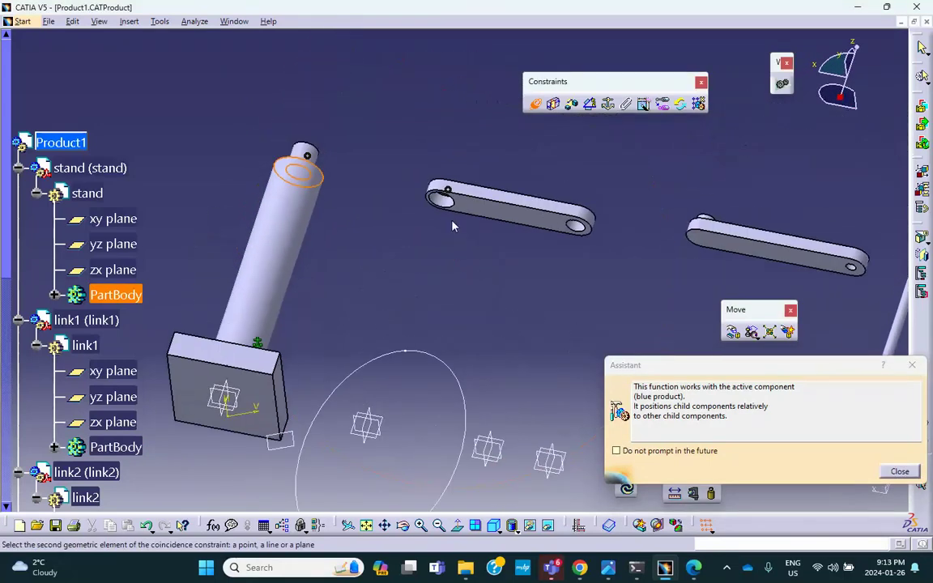
{"action": "left_click", "coordinate": [500, 214]}
{"action": "middle_click_drag", "start_coordinate": [422, 117], "coordinate": [459, 243]}
{"action": "scroll", "coordinate": [395, 172], "scroll_direction": "down", "scroll_amount": 2}
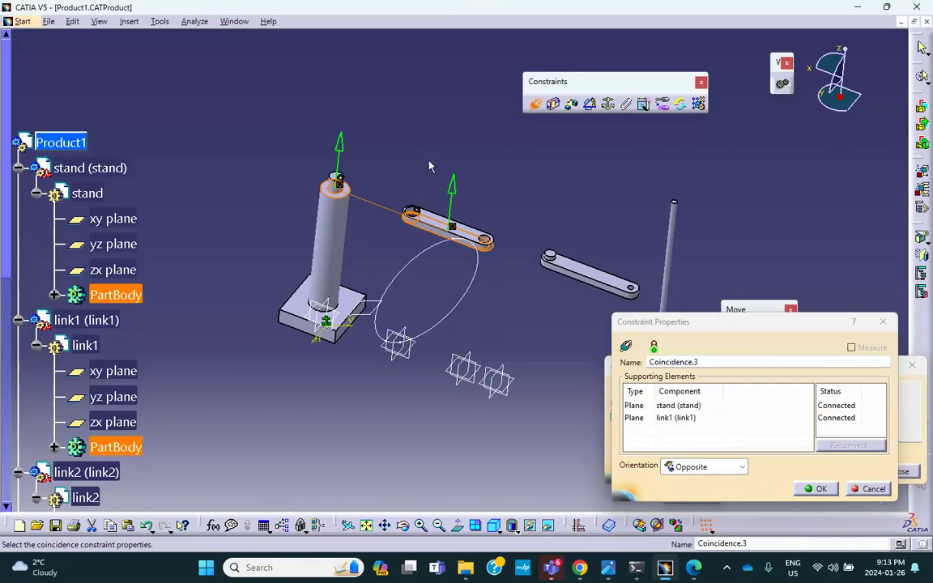
{"action": "left_click", "coordinate": [818, 488]}
{"action": "key", "text": "ctrl+u"}
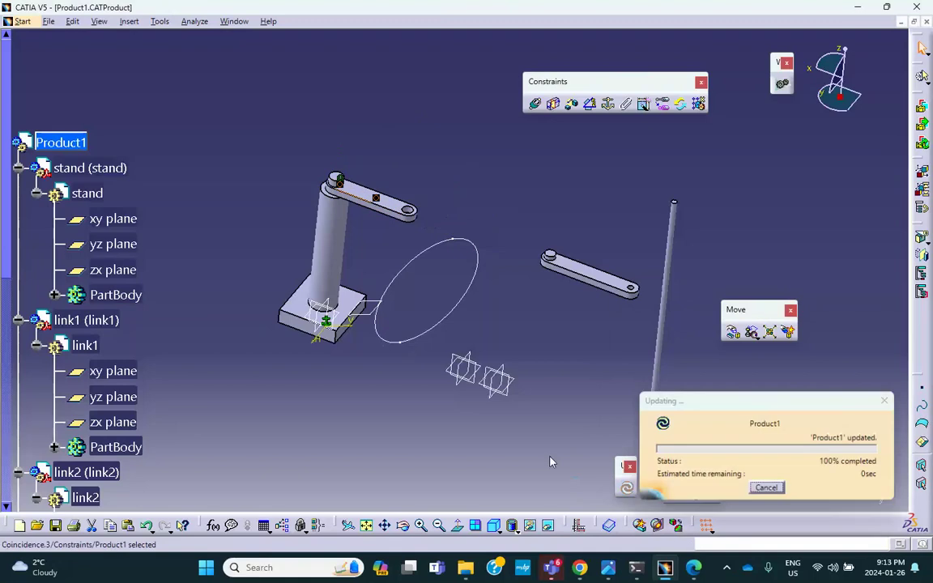
Add a coincidence constraint between the axis of link1's free-end hole and the axis of link2's pin.
{"action": "middle_click_drag", "start_coordinate": [340, 259], "coordinate": [384, 177]}
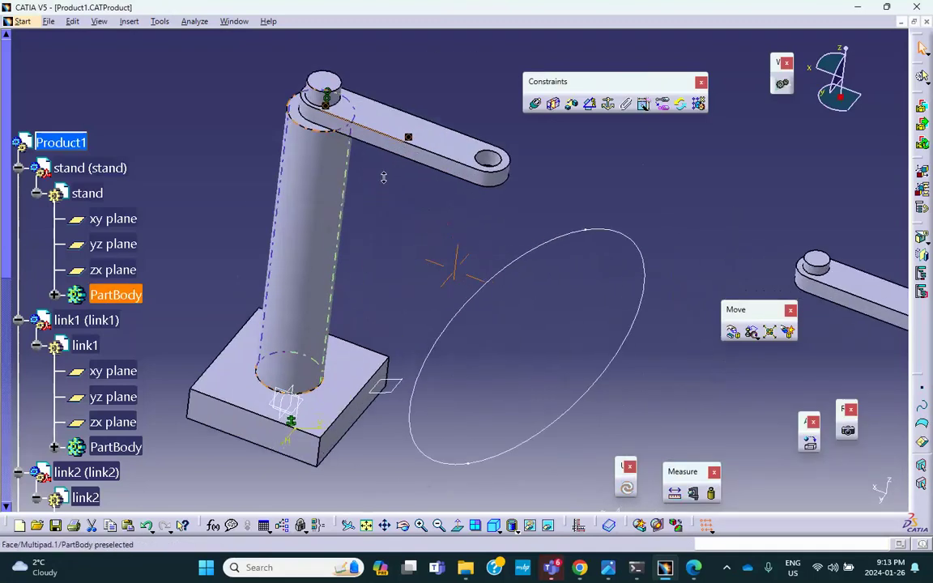
{"action": "middle_click_drag", "start_coordinate": [378, 219], "coordinate": [273, 239]}
{"action": "scroll", "coordinate": [300, 271], "scroll_direction": "down", "scroll_amount": 2}
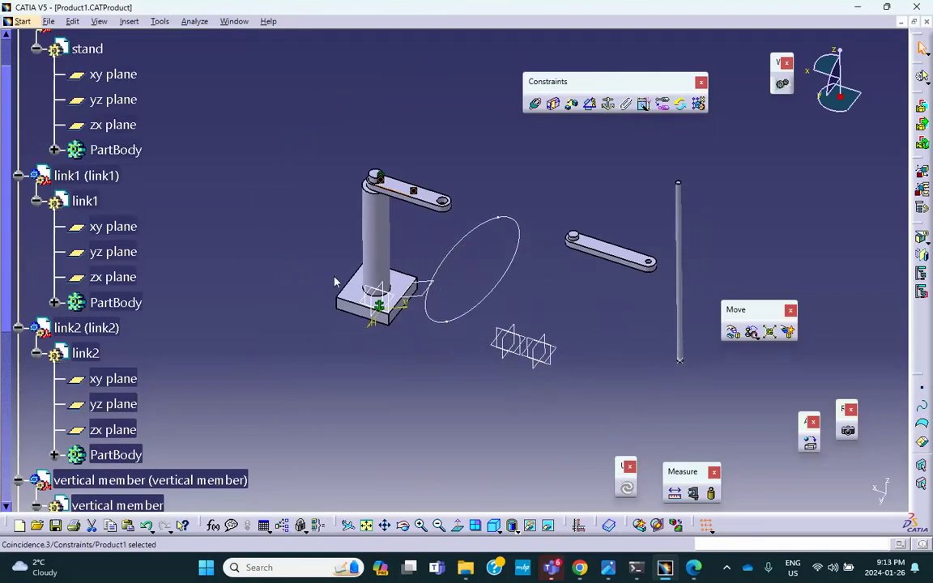
{"action": "left_click", "coordinate": [536, 104]}
{"action": "middle_click_drag", "start_coordinate": [535, 142], "coordinate": [283, 105]}
{"action": "left_click", "coordinate": [450, 259]}
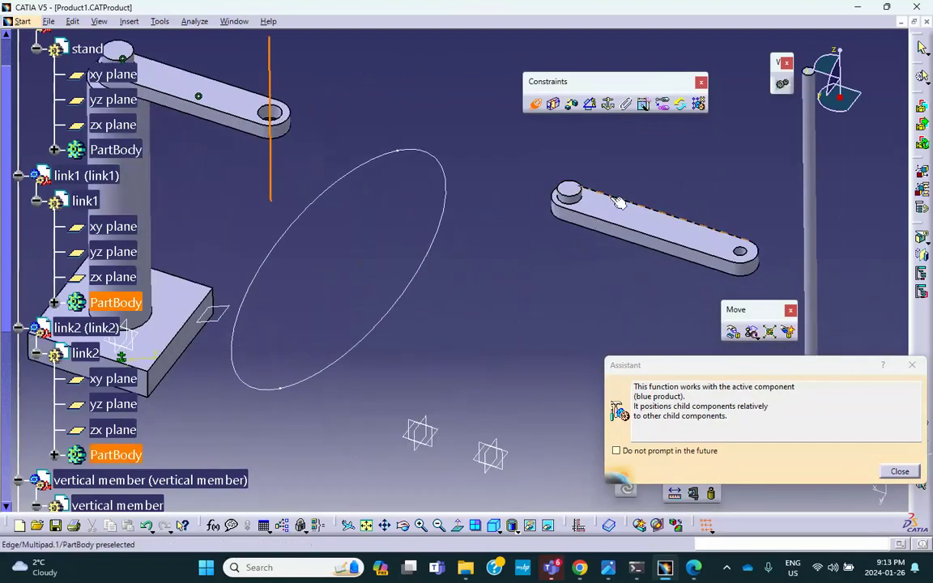
{"action": "left_click", "coordinate": [568, 194]}
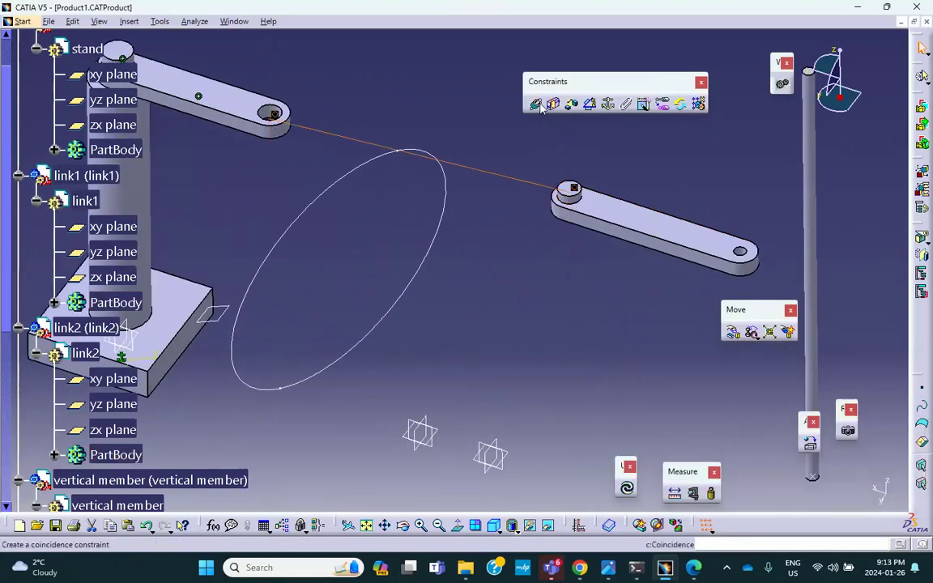
Make link1's top face coincident with link2's pin-side face, using Same orientation, and update the assembly.
{"action": "left_click", "coordinate": [536, 105]}
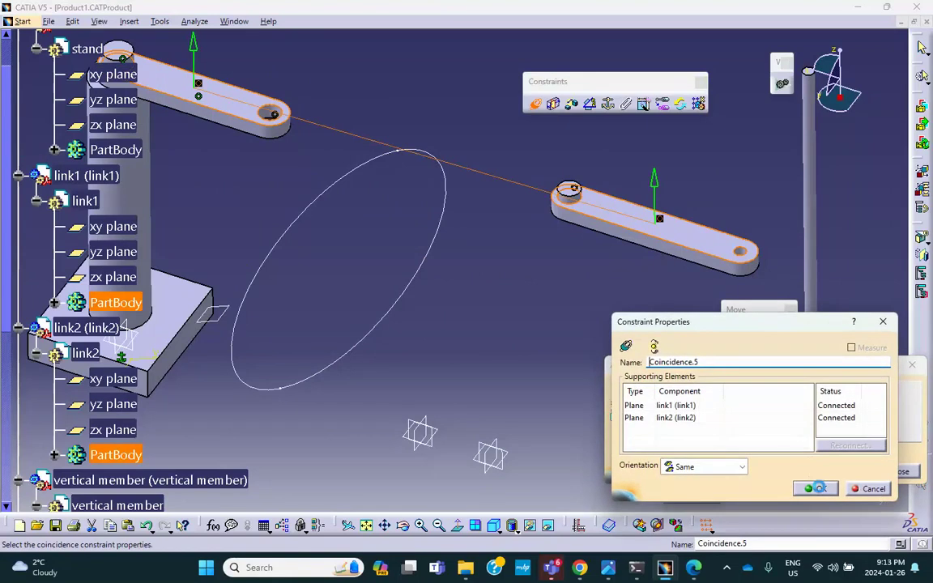
{"action": "left_click", "coordinate": [816, 488]}
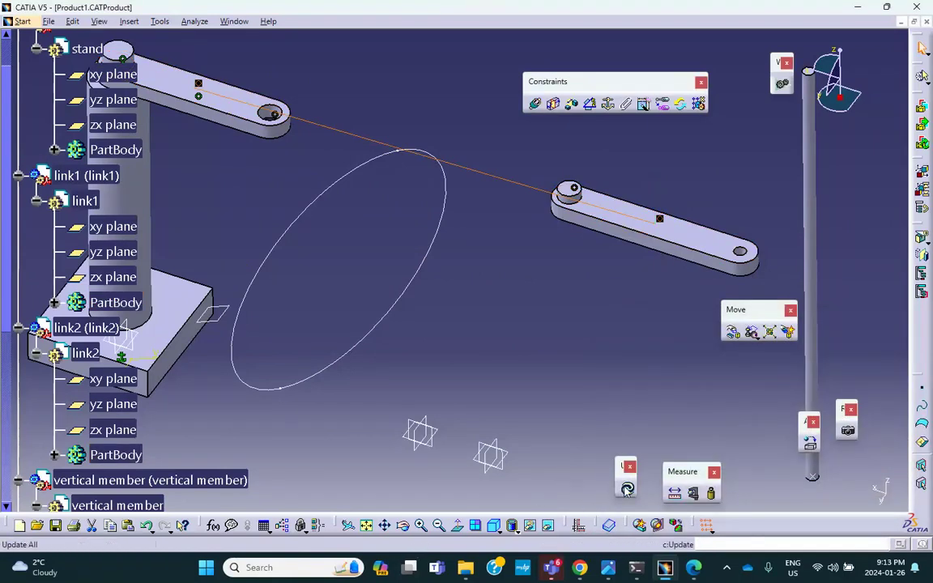
{"action": "key", "text": "ctrl+u"}
Edit the face coincidence between link1 and link2 to reverse link2's direction, and update the assembly so link2 flips over.
{"action": "middle_click_drag", "start_coordinate": [545, 346], "coordinate": [649, 346]}
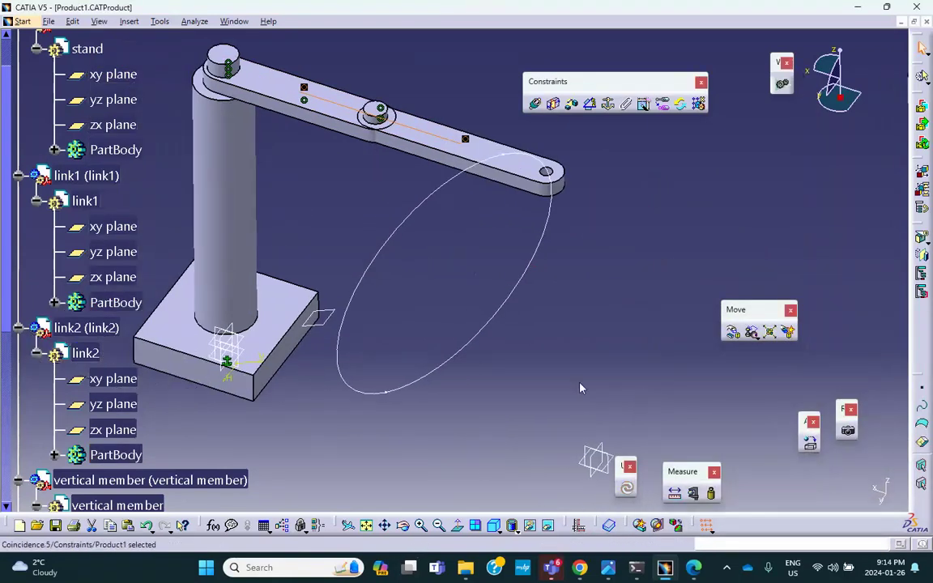
{"action": "scroll", "coordinate": [115, 215], "scroll_direction": "down", "scroll_amount": 6}
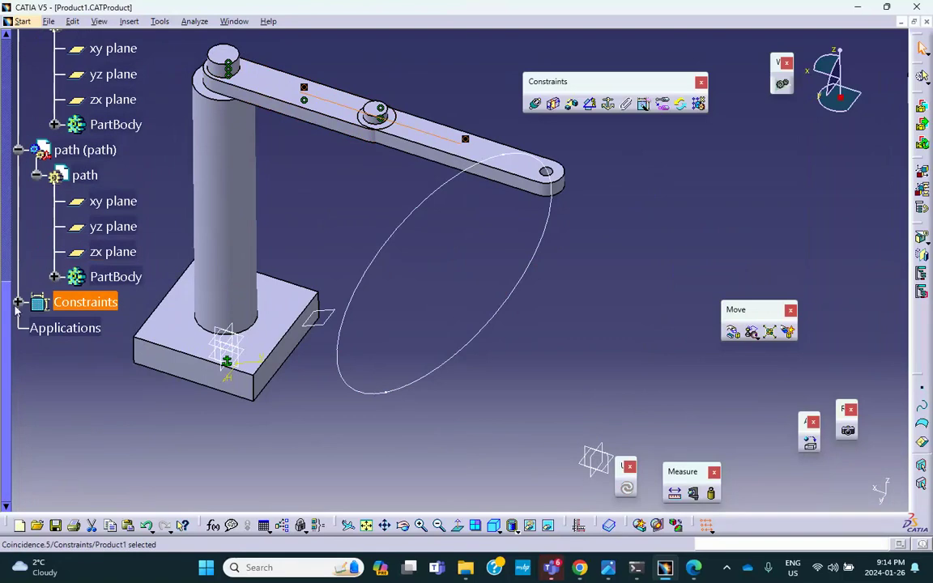
{"action": "left_click", "coordinate": [18, 303]}
{"action": "double_click", "coordinate": [105, 427]}
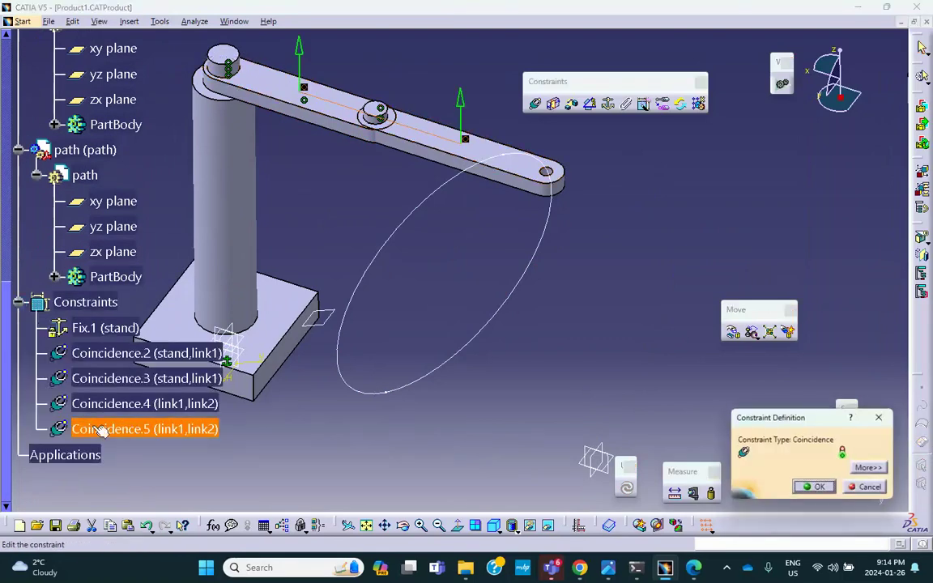
{"action": "left_click", "coordinate": [460, 116]}
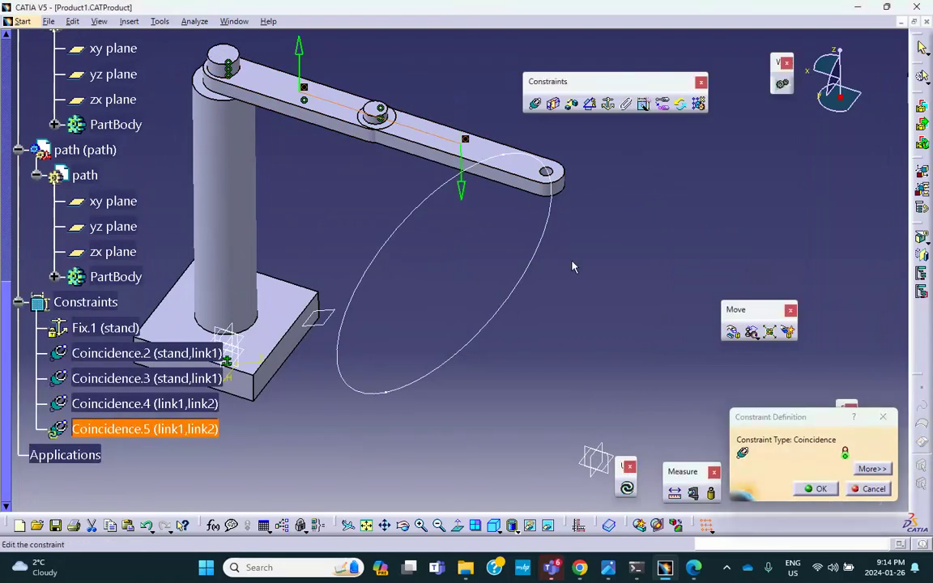
{"action": "left_click", "coordinate": [815, 488]}
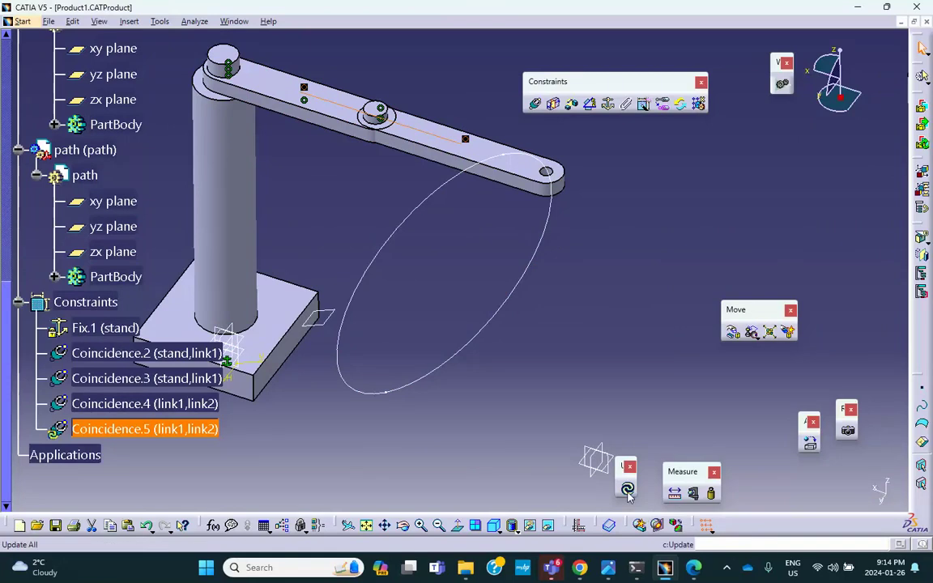
{"action": "left_click", "coordinate": [627, 492]}
Add a coincidence constraint between the vertical member's axis and the axis of link2's end hole, and update the assembly.
{"action": "middle_click_drag", "start_coordinate": [599, 388], "coordinate": [664, 260]}
{"action": "middle_click_drag", "start_coordinate": [502, 187], "coordinate": [525, 140]}
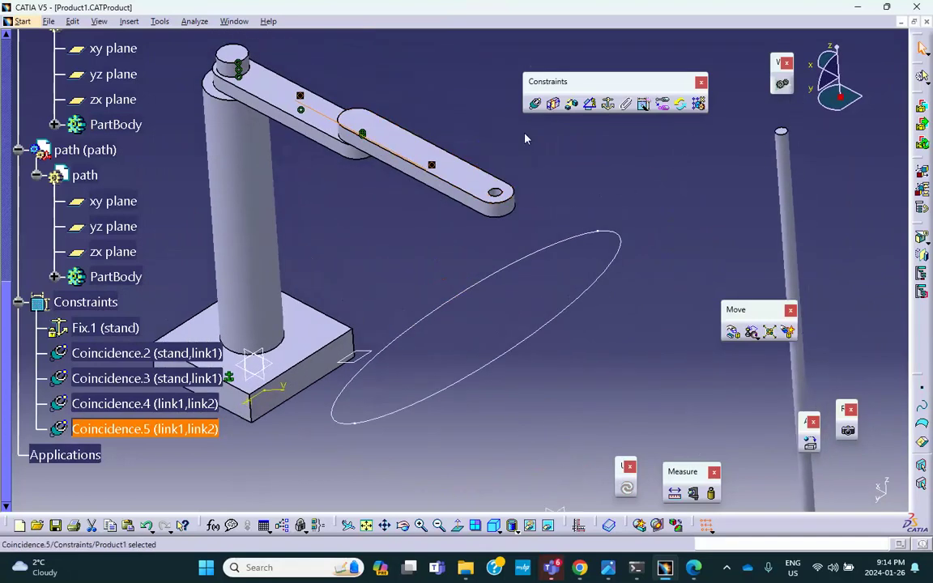
{"action": "left_click", "coordinate": [534, 104]}
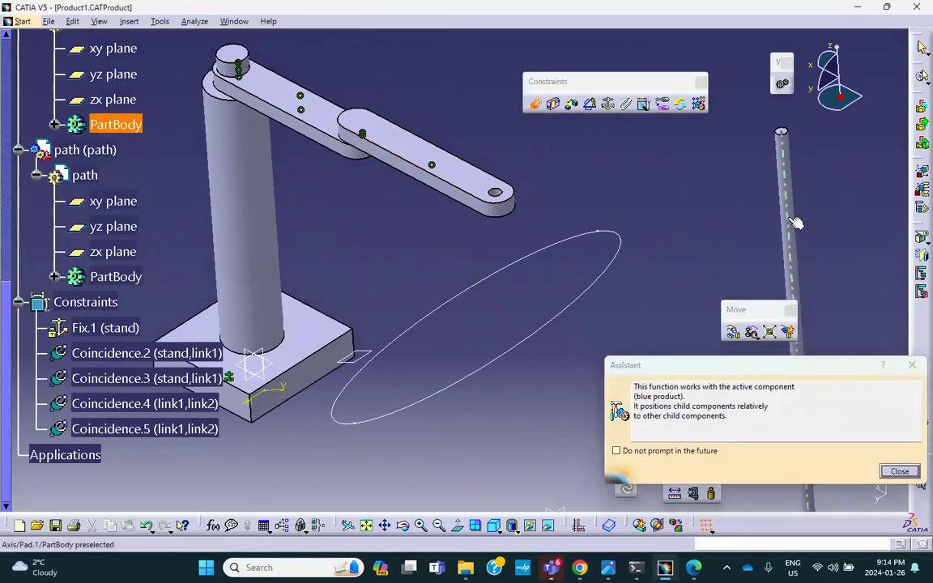
{"action": "left_click", "coordinate": [796, 223]}
{"action": "left_click", "coordinate": [492, 194]}
{"action": "middle_click_drag", "start_coordinate": [567, 194], "coordinate": [554, 281]}
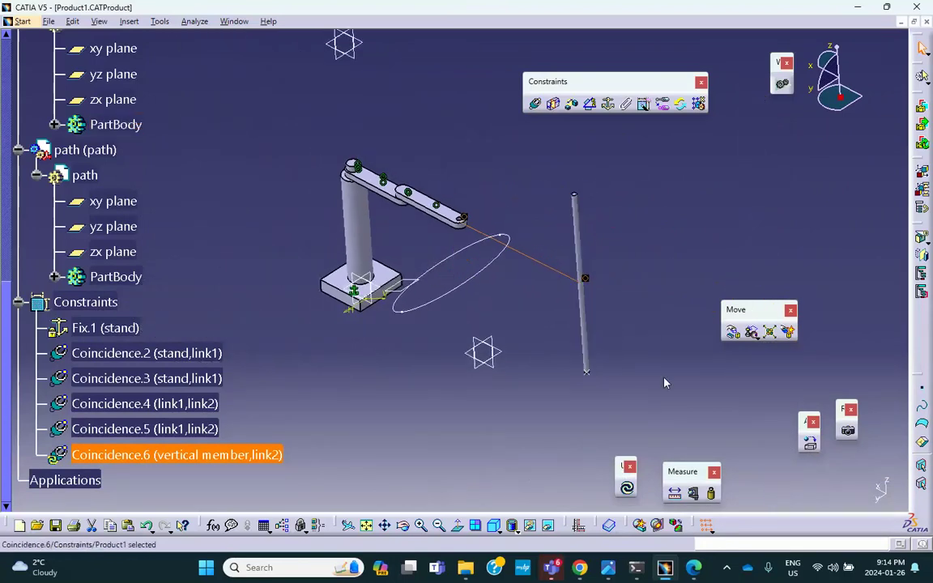
{"action": "left_click", "coordinate": [629, 491]}
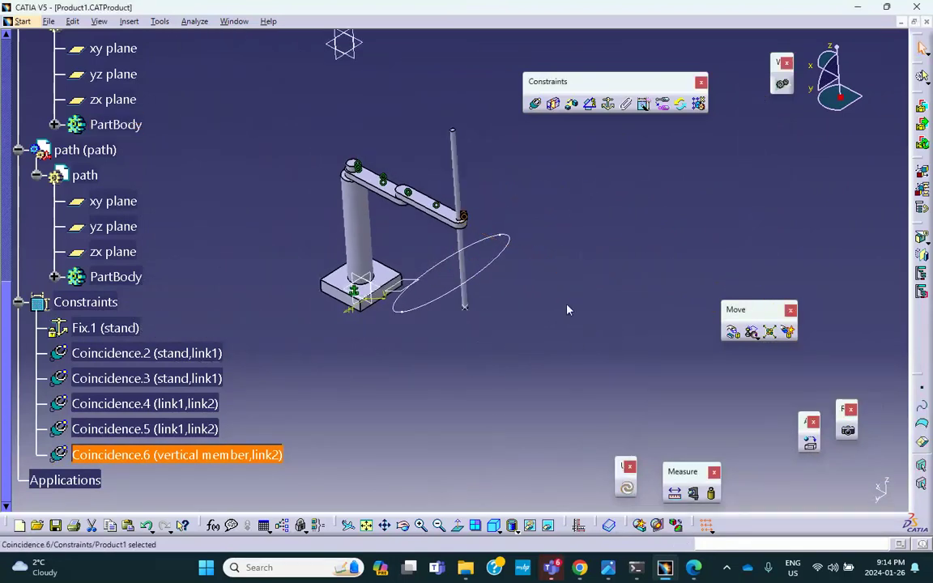
{"action": "middle_click_drag", "start_coordinate": [566, 309], "coordinate": [579, 330]}
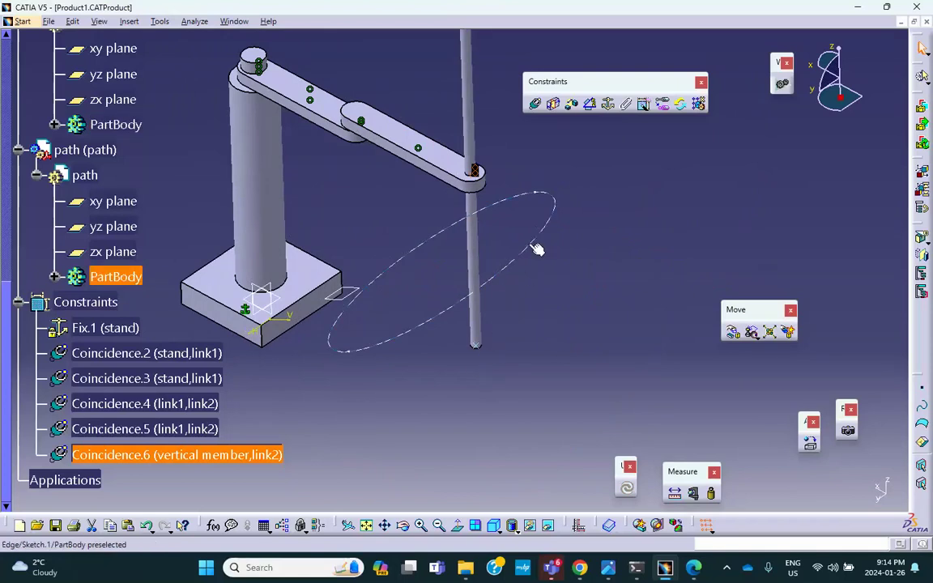
{"action": "middle_click_drag", "start_coordinate": [527, 244], "coordinate": [480, 347]}
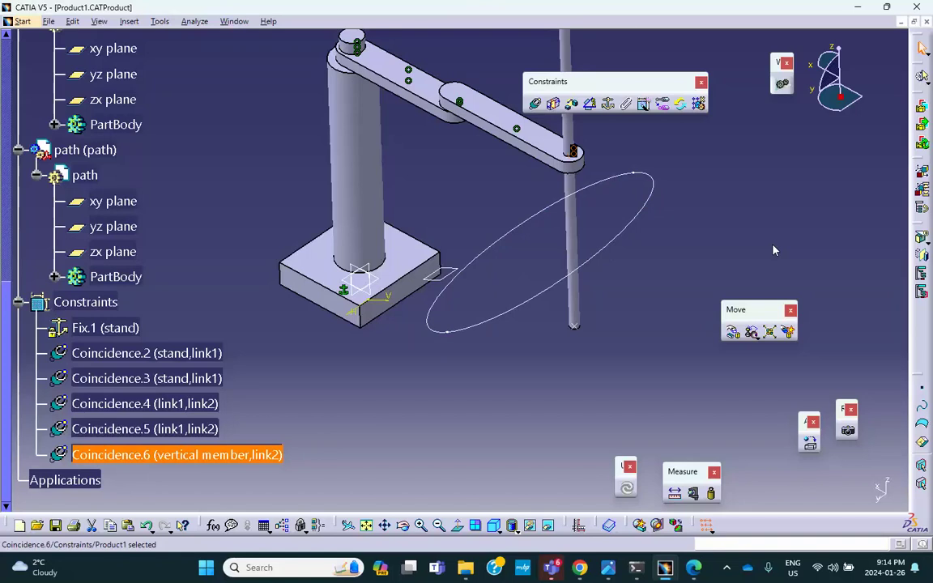
{"action": "left_click", "coordinate": [727, 572]}
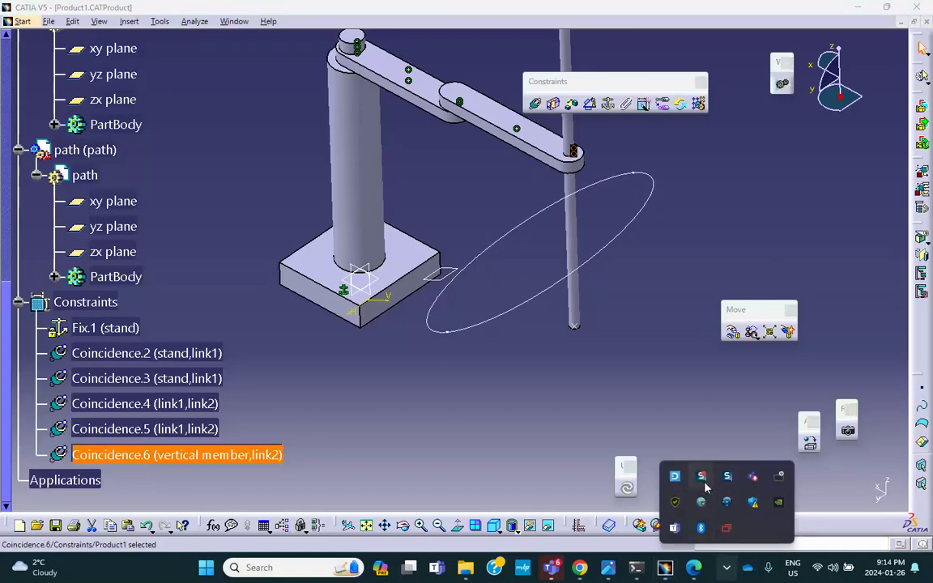
{"action": "left_click", "coordinate": [595, 388]}
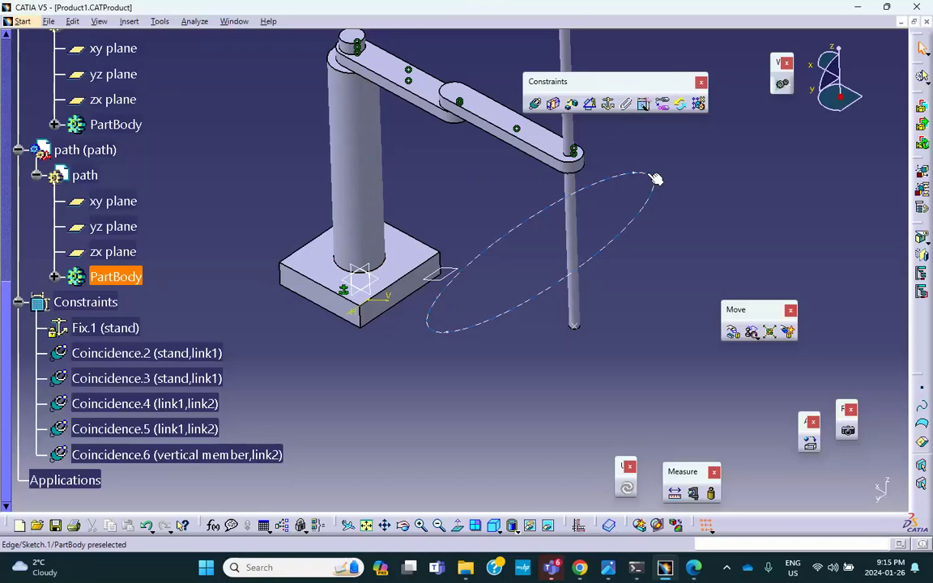
Fix the path and the stand together with a Fix Together constraint.
{"action": "left_click", "coordinate": [628, 104]}
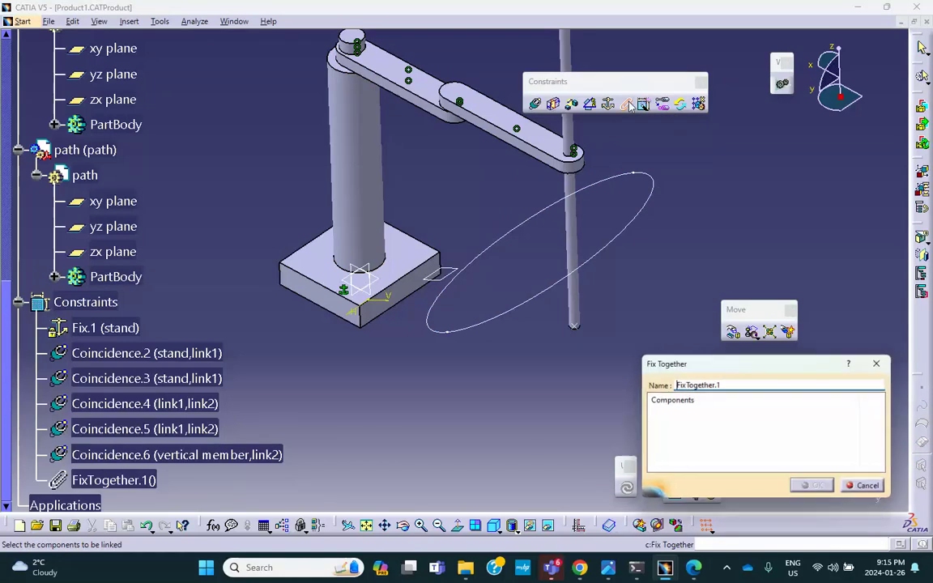
{"action": "left_click", "coordinate": [613, 183]}
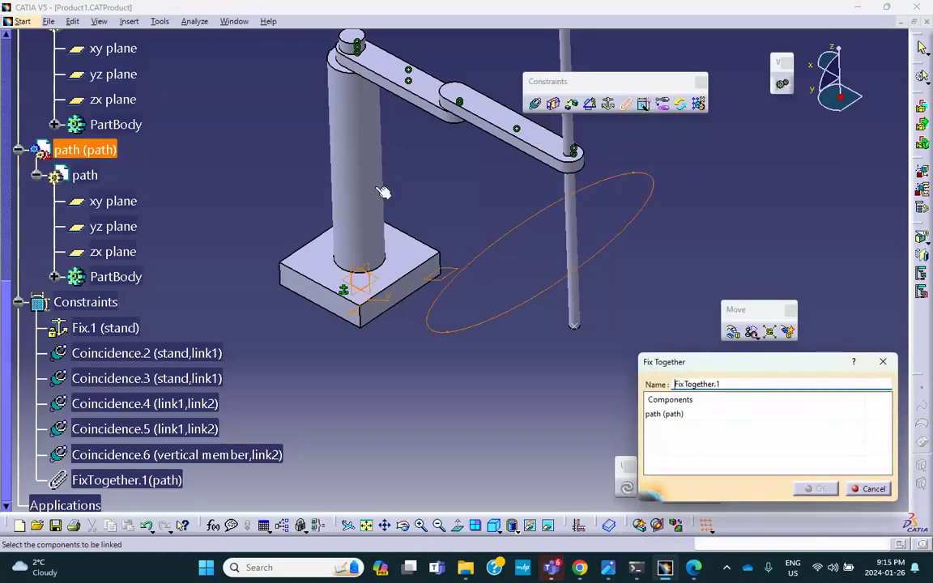
{"action": "left_click", "coordinate": [363, 196]}
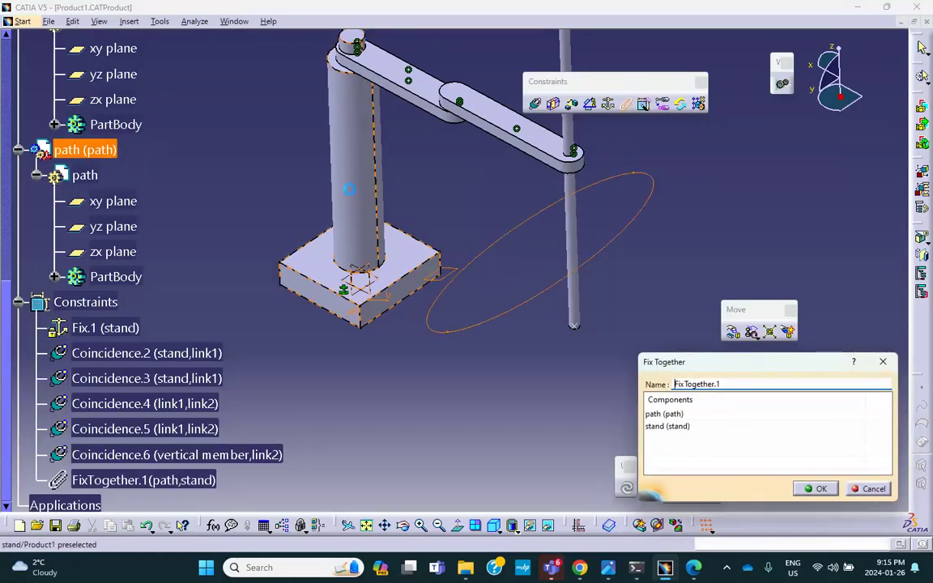
{"action": "left_click", "coordinate": [815, 490]}
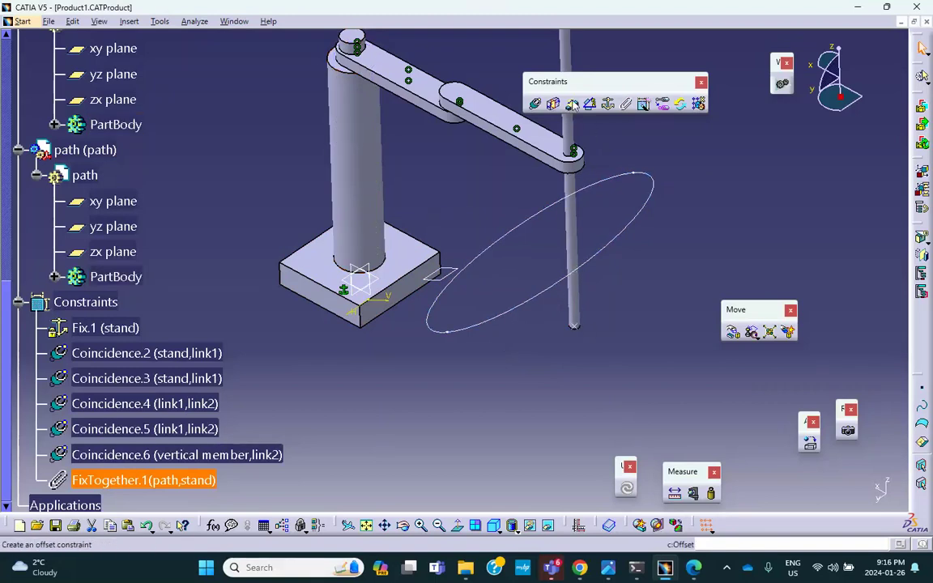
Add a coincidence constraint between the vertical member's lower end point and the elliptical path, and update the assembly.
{"action": "left_click", "coordinate": [535, 103]}
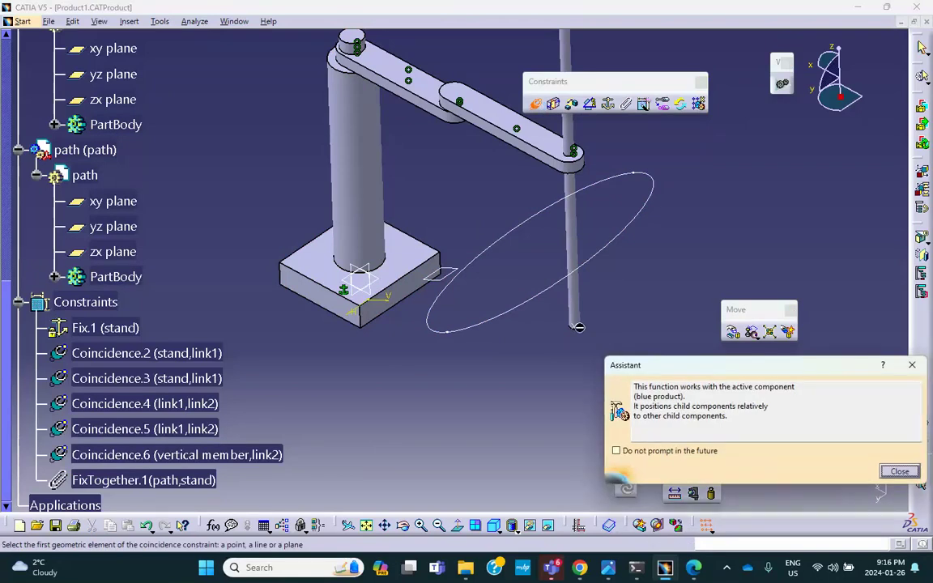
{"action": "left_click", "coordinate": [578, 327]}
{"action": "left_click", "coordinate": [532, 299]}
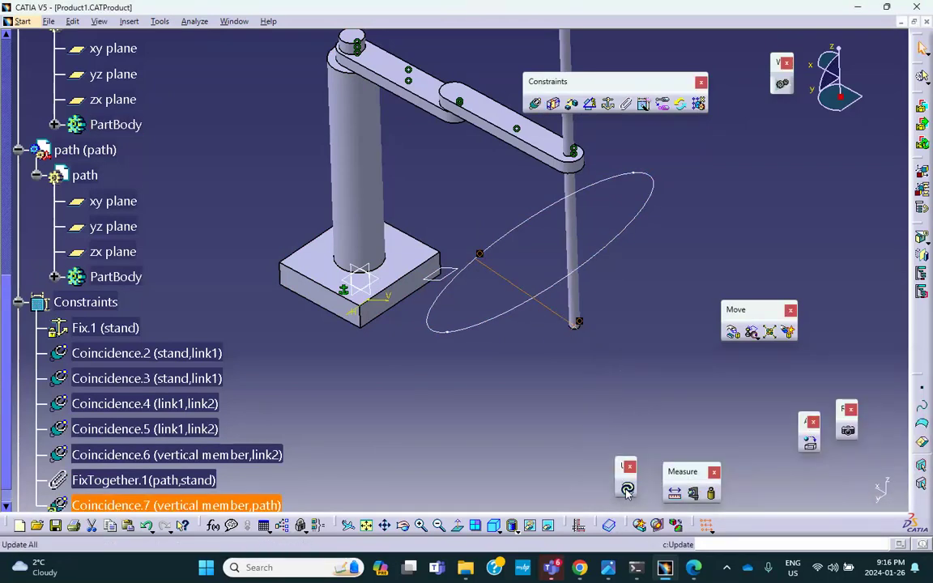
{"action": "left_click", "coordinate": [627, 487]}
{"action": "middle_click_drag", "start_coordinate": [584, 366], "coordinate": [567, 379]}
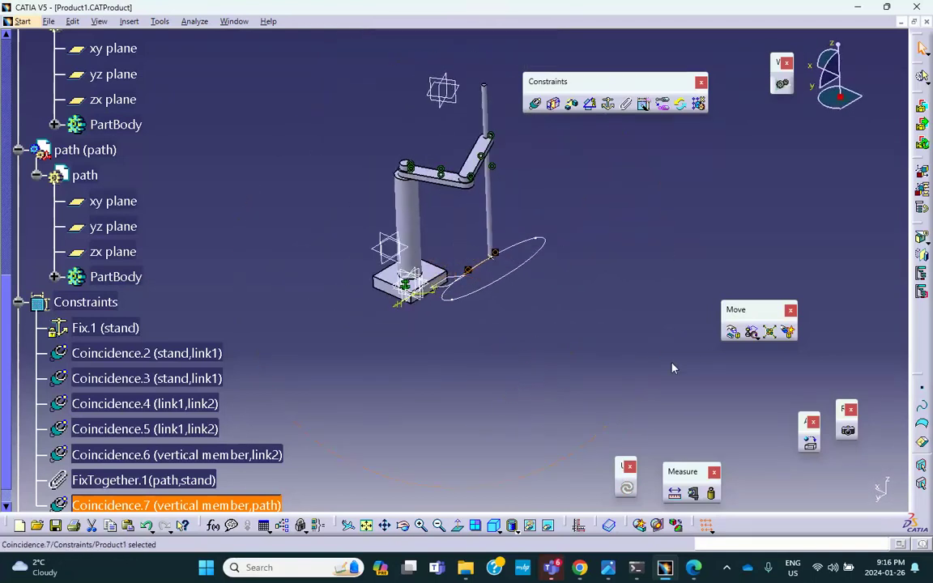
Manipulate link2 around the stand's vertical axis, with respect to constraints, to swing the linkage into a new position.
{"action": "left_click", "coordinate": [733, 333]}
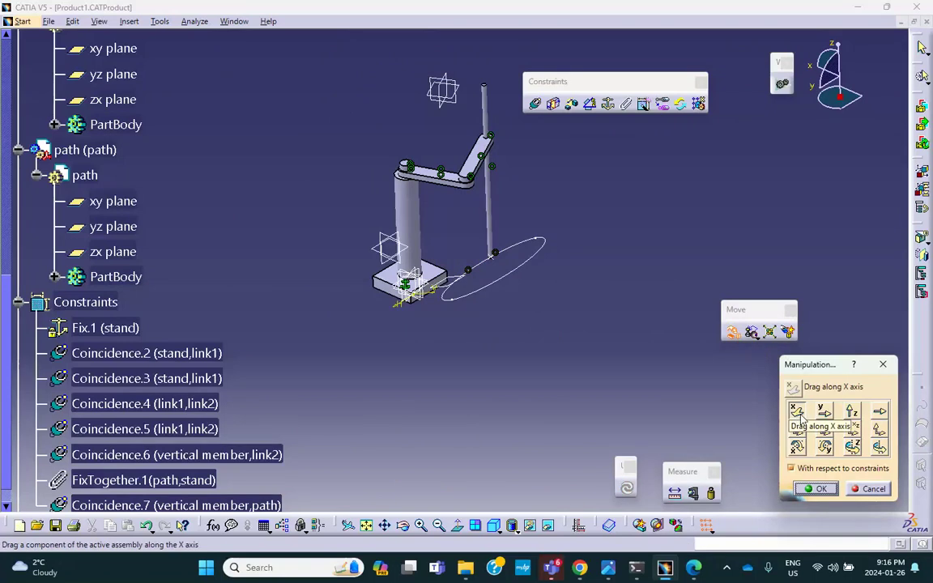
{"action": "left_click", "coordinate": [852, 448]}
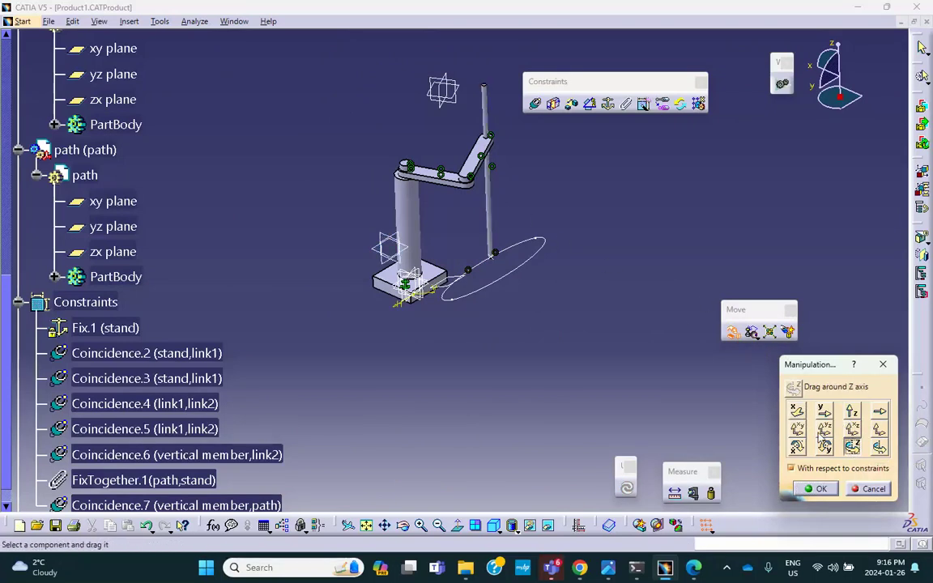
{"action": "left_click", "coordinate": [878, 446]}
{"action": "left_click", "coordinate": [397, 212]}
{"action": "mouse_move", "coordinate": [594, 229]}
{"action": "middle_mouse_down"}
{"action": "mouse_move", "coordinate": [602, 221]}
{"action": "mouse_move", "coordinate": [600, 245]}
{"action": "middle_mouse_up"}
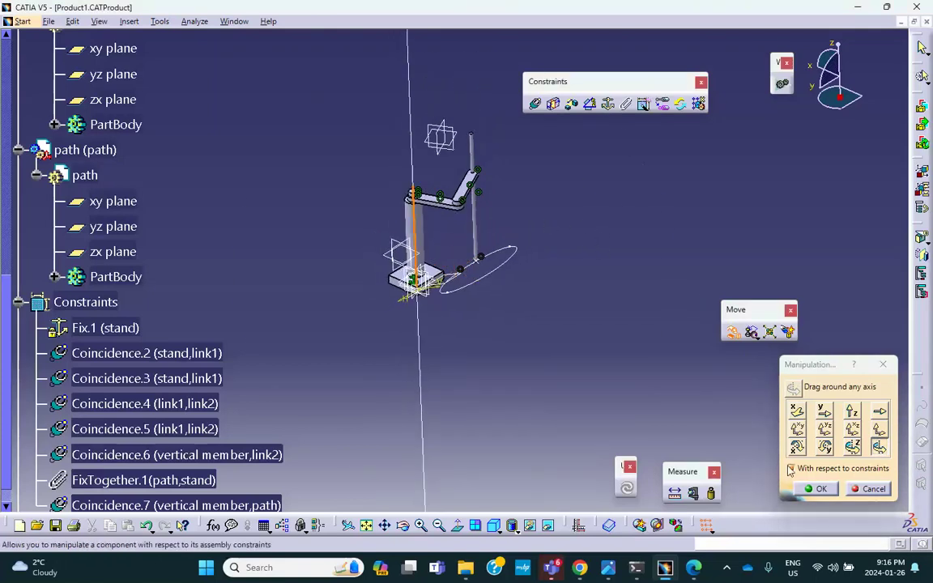
{"action": "left_click_drag", "start_coordinate": [473, 185], "coordinate": [484, 167]}
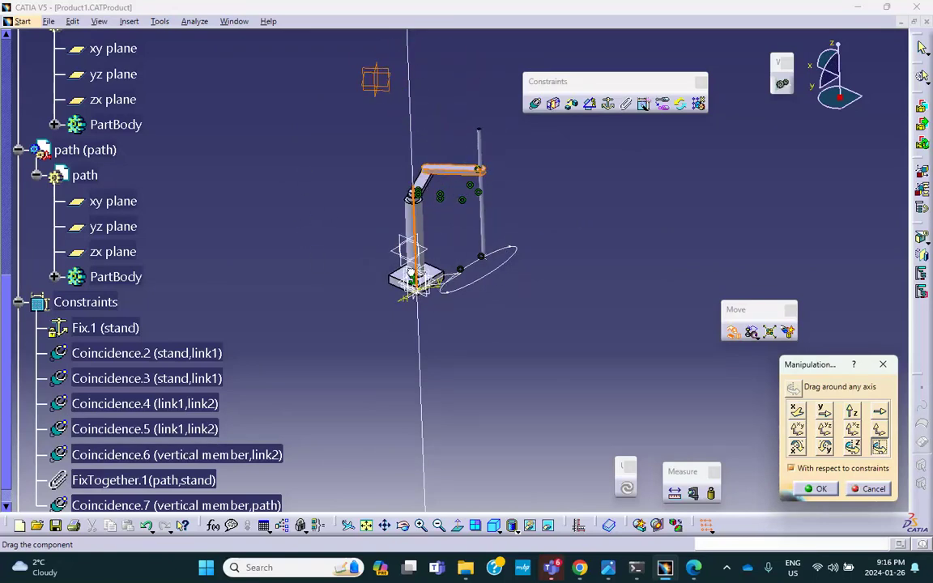
{"action": "left_click", "coordinate": [819, 489]}
{"action": "middle_click_drag", "start_coordinate": [541, 338], "coordinate": [529, 391]}
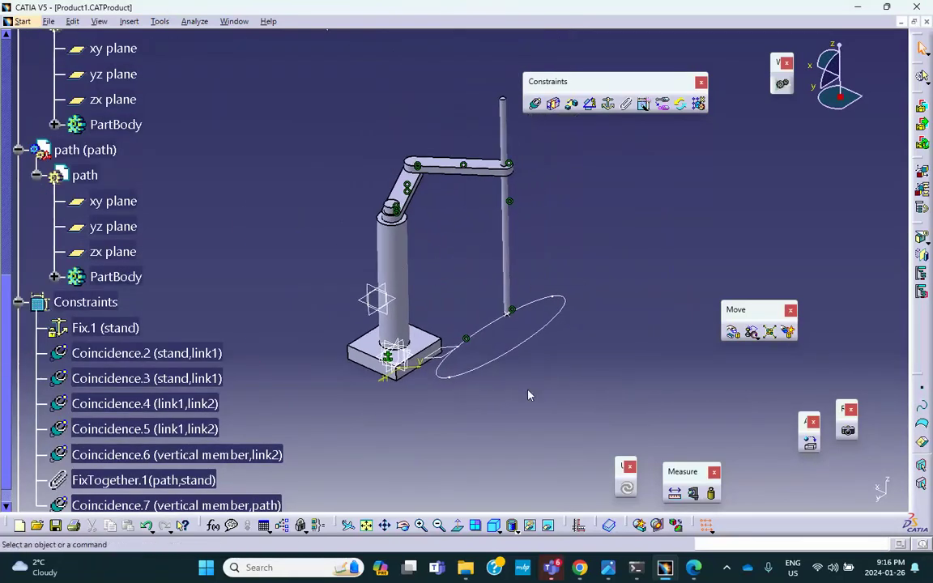
Save the assembly and collapse the Constraints, path, vertical member, link2, link1 and stand branches of the specification tree.
{"action": "scroll", "coordinate": [293, 309], "scroll_direction": "down", "scroll_amount": 2}
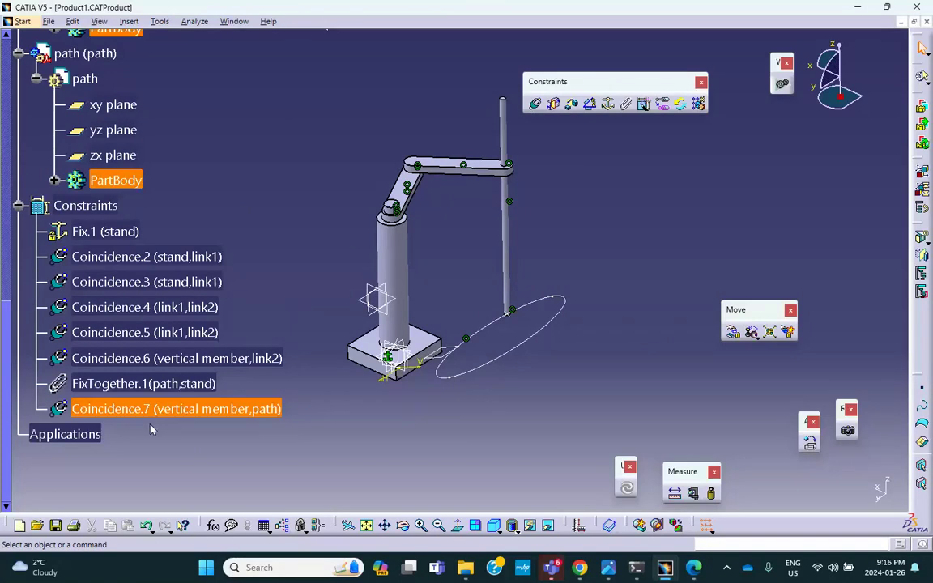
{"action": "left_click", "coordinate": [55, 525]}
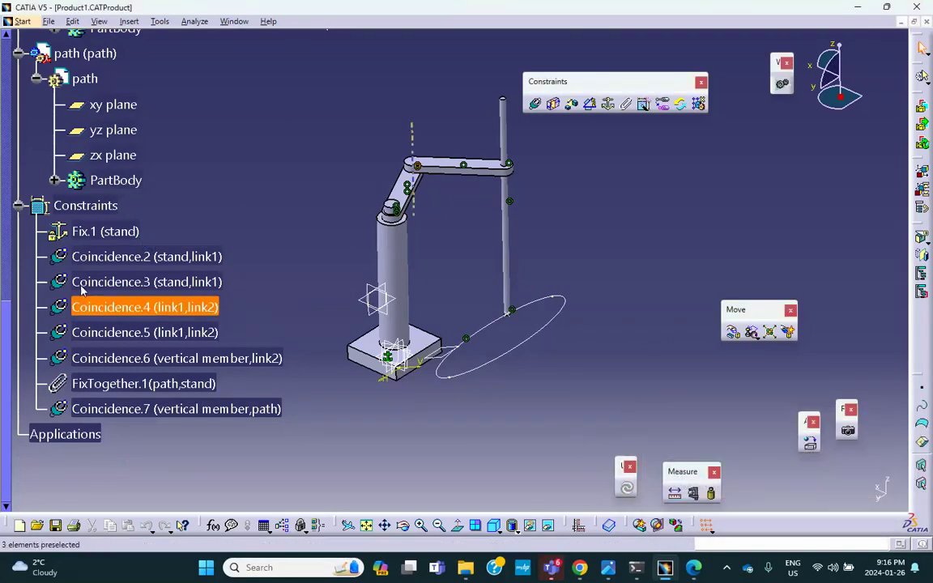
{"action": "left_click", "coordinate": [18, 205]}
{"action": "scroll", "coordinate": [183, 202], "scroll_direction": "up", "scroll_amount": 5}
{"action": "left_click", "coordinate": [37, 119]}
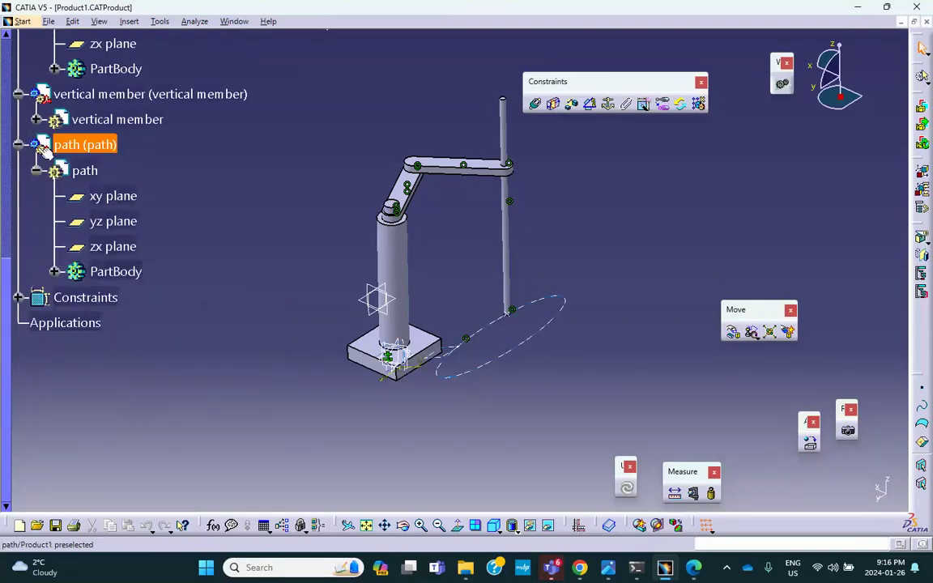
{"action": "left_click", "coordinate": [17, 144]}
{"action": "scroll", "coordinate": [118, 136], "scroll_direction": "up", "scroll_amount": 4}
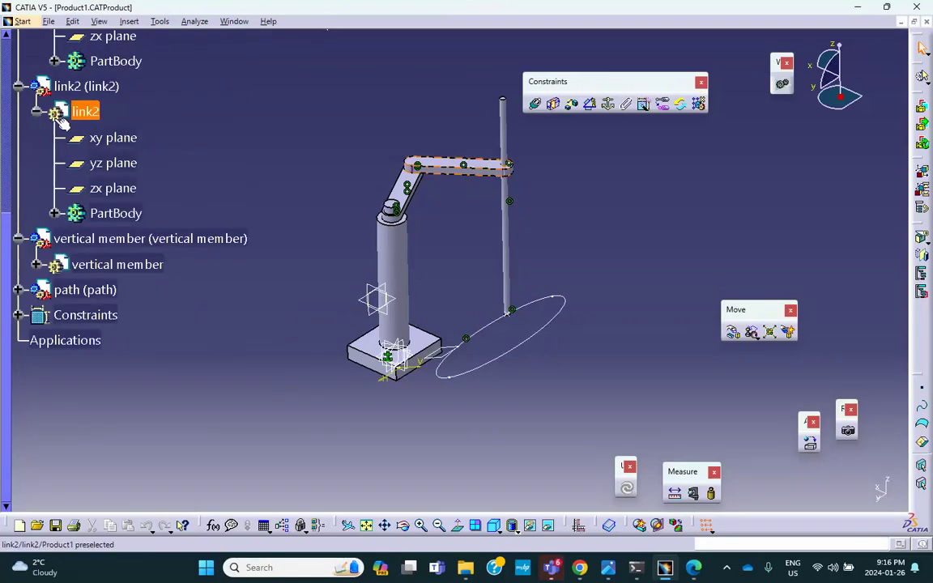
{"action": "left_click", "coordinate": [36, 111]}
{"action": "scroll", "coordinate": [130, 132], "scroll_direction": "up", "scroll_amount": 4}
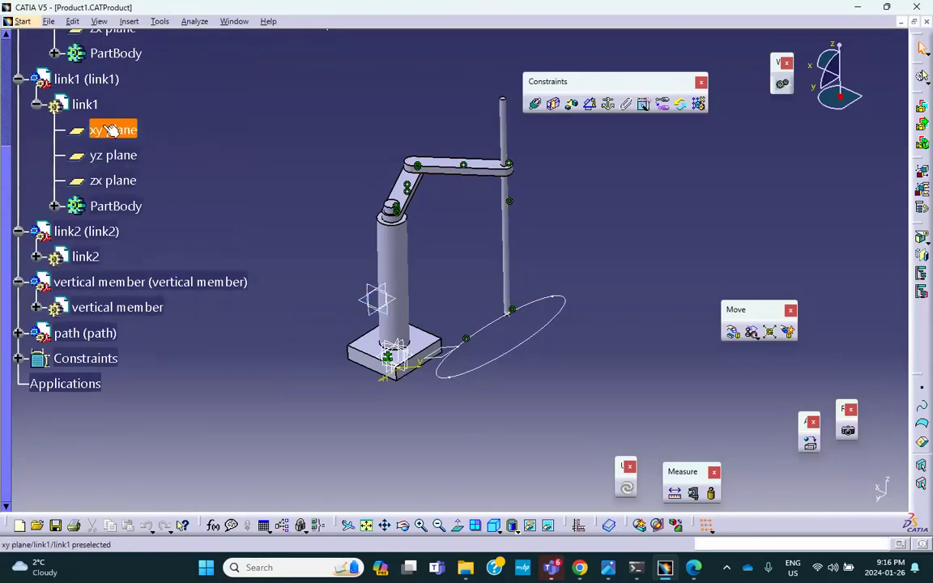
{"action": "left_click", "coordinate": [37, 100]}
{"action": "scroll", "coordinate": [77, 113], "scroll_direction": "up", "scroll_amount": 4}
{"action": "left_click", "coordinate": [36, 96]}
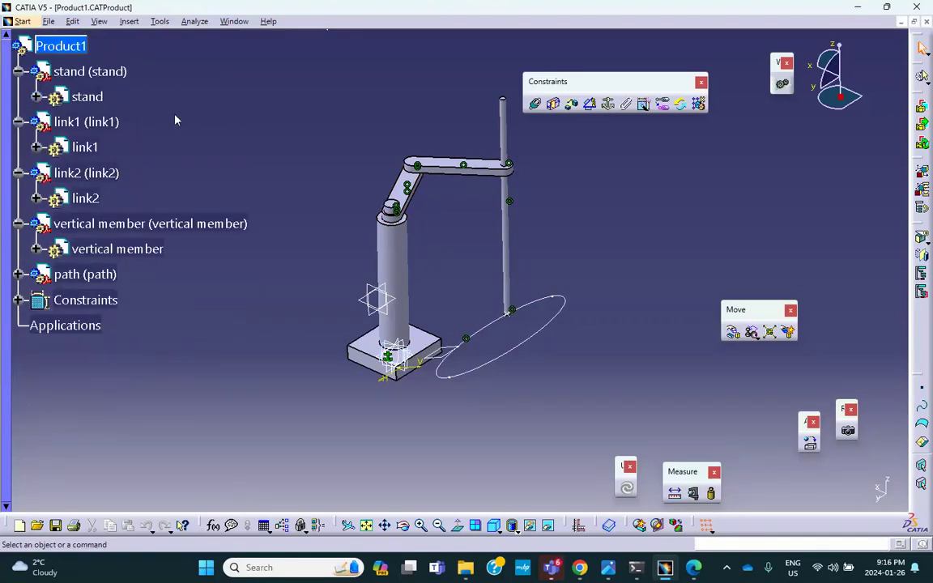
Switch the assembly to the DMU Kinematics workbench.
{"action": "left_click", "coordinate": [27, 22]}
{"action": "mouse_move", "coordinate": [74, 157]}
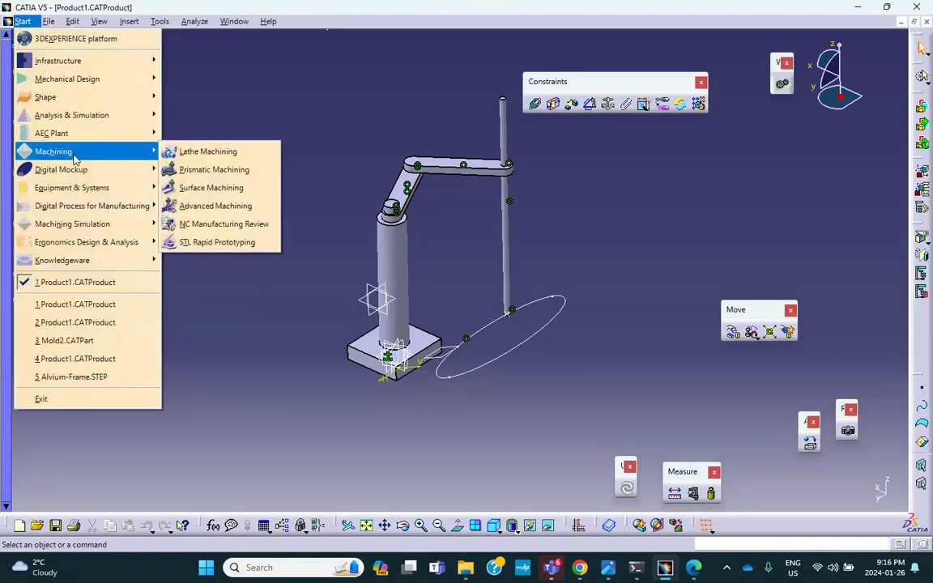
{"action": "mouse_move", "coordinate": [105, 177]}
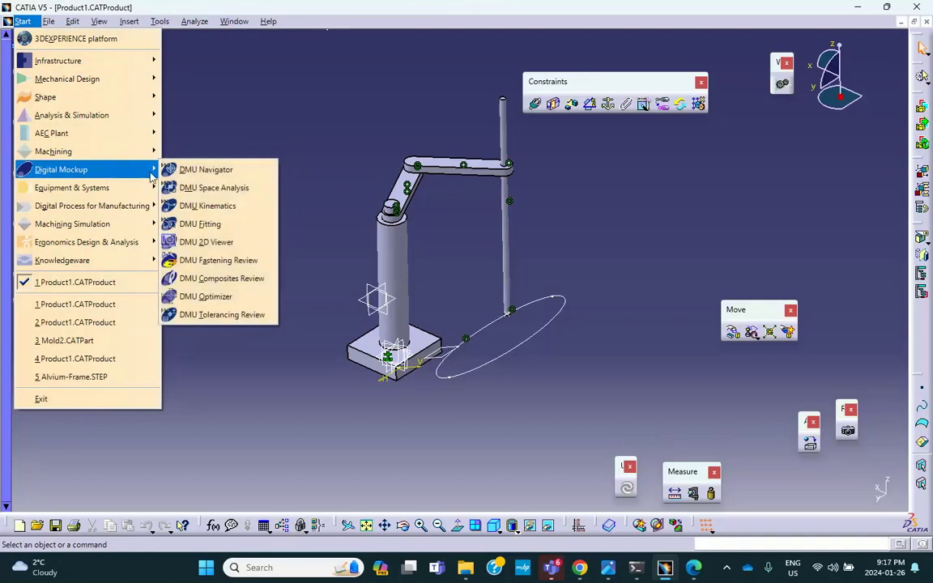
{"action": "left_click", "coordinate": [208, 206]}
{"action": "middle_click_drag", "start_coordinate": [647, 249], "coordinate": [468, 154]}
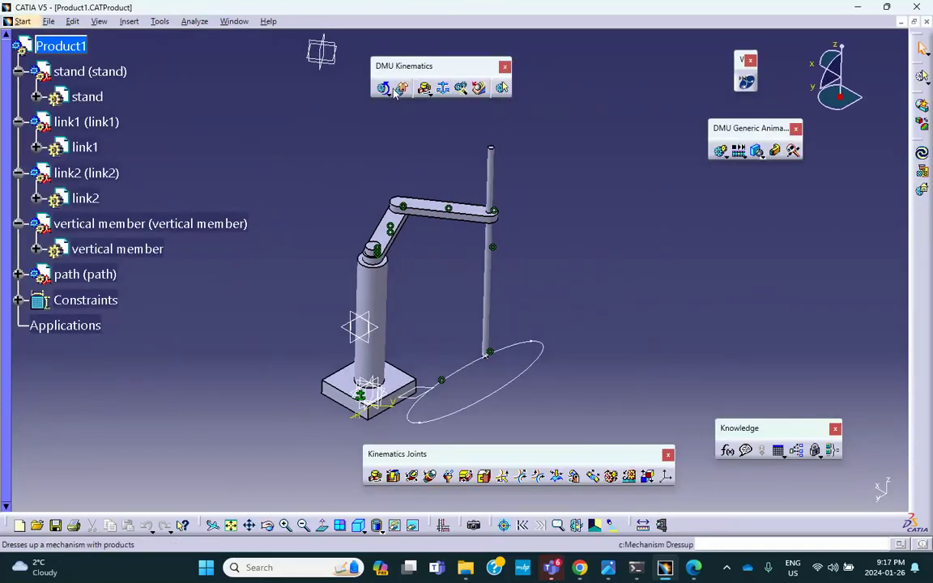
Create a new mechanism named Mechanism.1 and automatically convert the assembly constraints into its joints.
{"action": "left_click", "coordinate": [461, 88]}
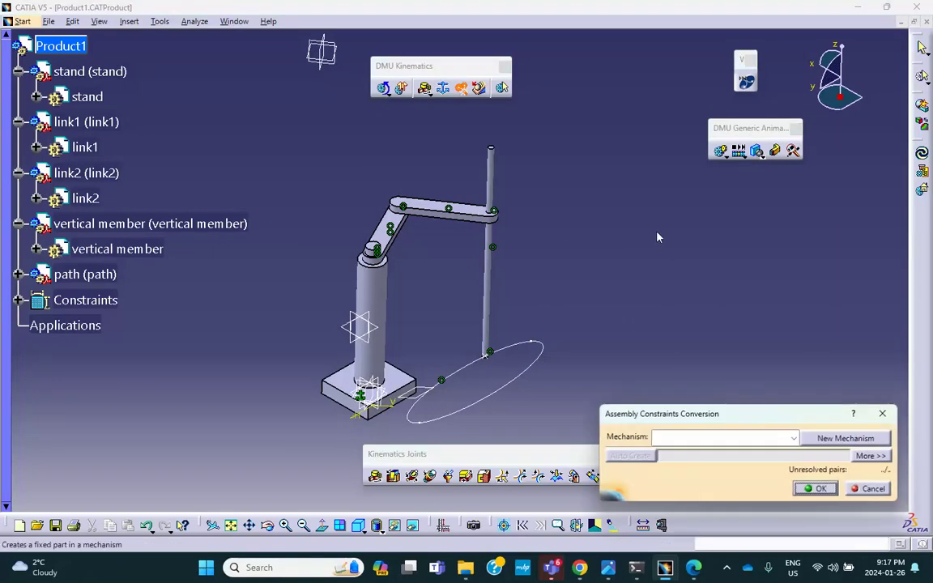
{"action": "left_click", "coordinate": [842, 438]}
{"action": "left_click", "coordinate": [820, 490]}
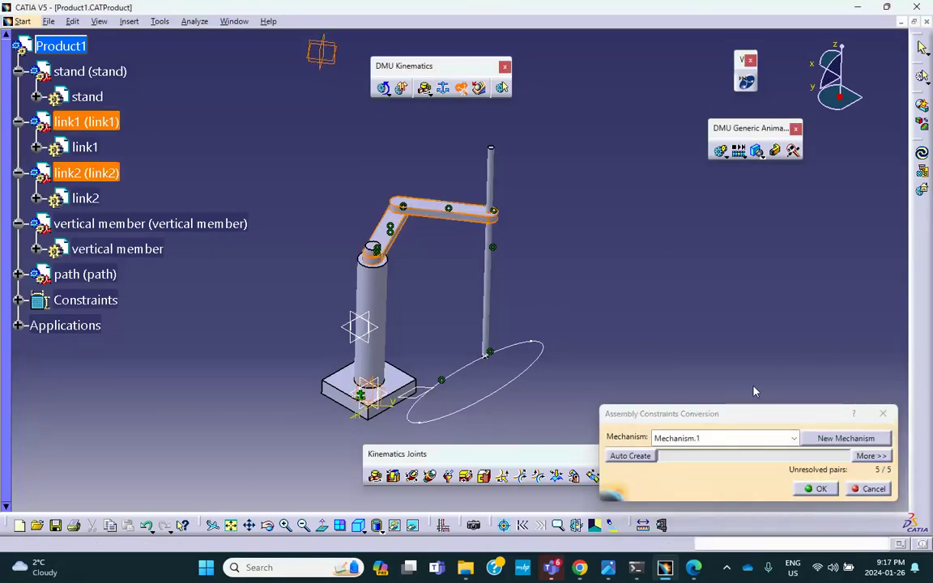
{"action": "left_click", "coordinate": [631, 457]}
{"action": "left_click", "coordinate": [818, 488]}
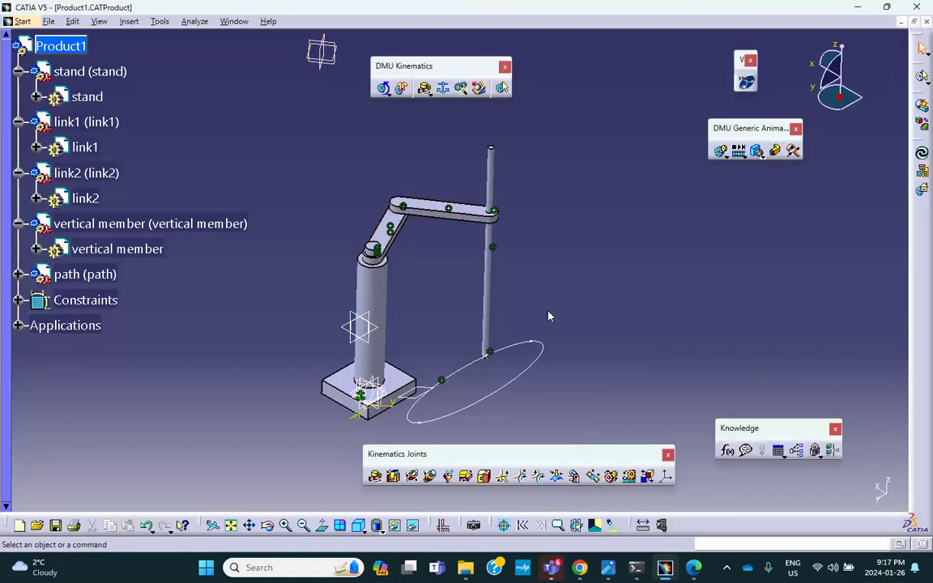
Expand Mechanism.1 and its Joints in the specification tree and examine the degrees of freedom and generated joints.
{"action": "middle_click_drag", "start_coordinate": [202, 278], "coordinate": [289, 231]}
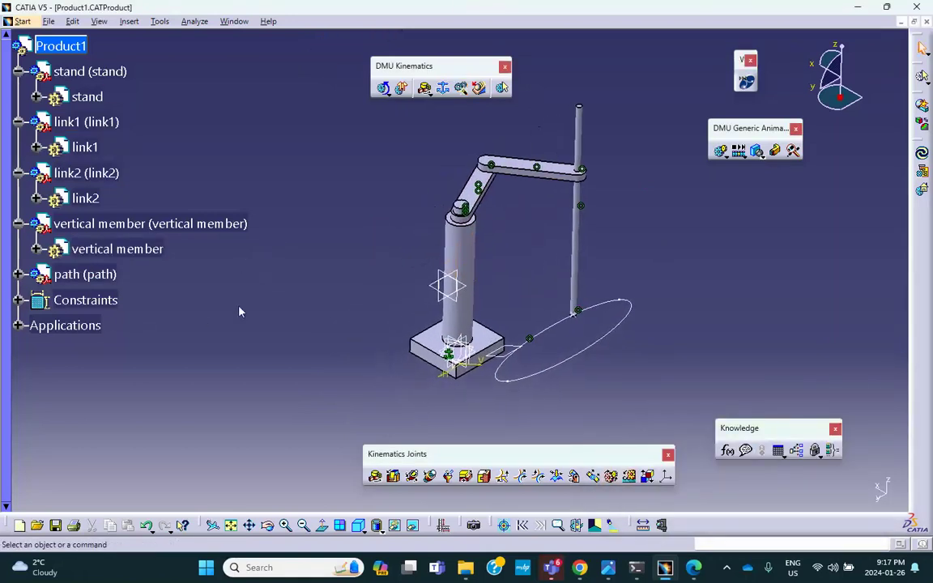
{"action": "left_click", "coordinate": [19, 300]}
{"action": "left_click", "coordinate": [19, 273]}
{"action": "scroll", "coordinate": [21, 243], "scroll_direction": "down", "scroll_amount": 2}
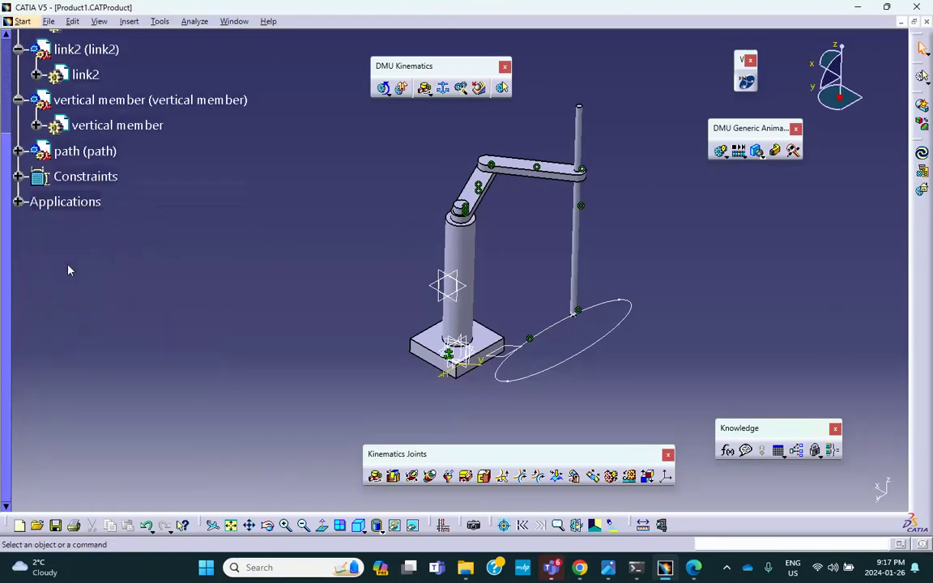
{"action": "left_click", "coordinate": [17, 203]}
{"action": "left_click", "coordinate": [37, 227]}
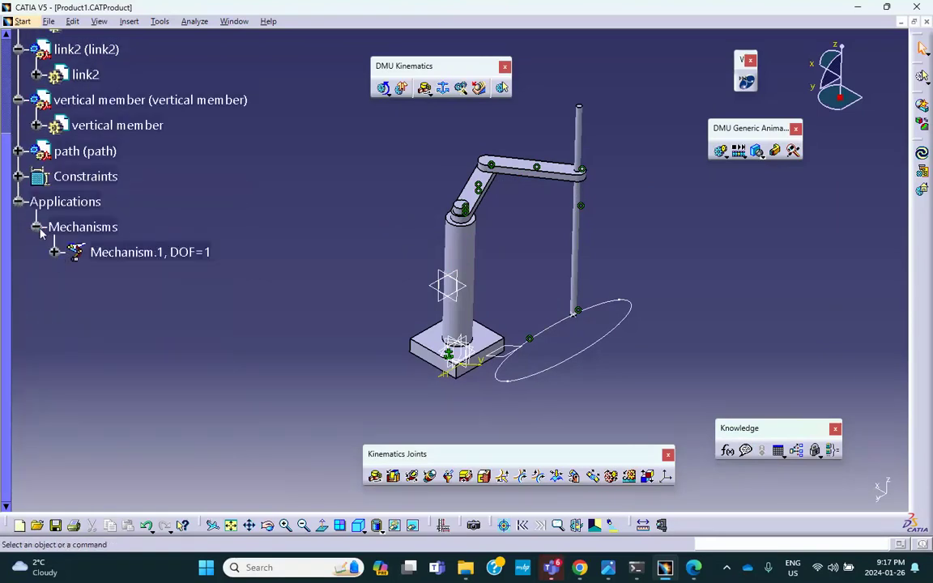
{"action": "left_click", "coordinate": [54, 252]}
{"action": "left_click", "coordinate": [72, 278]}
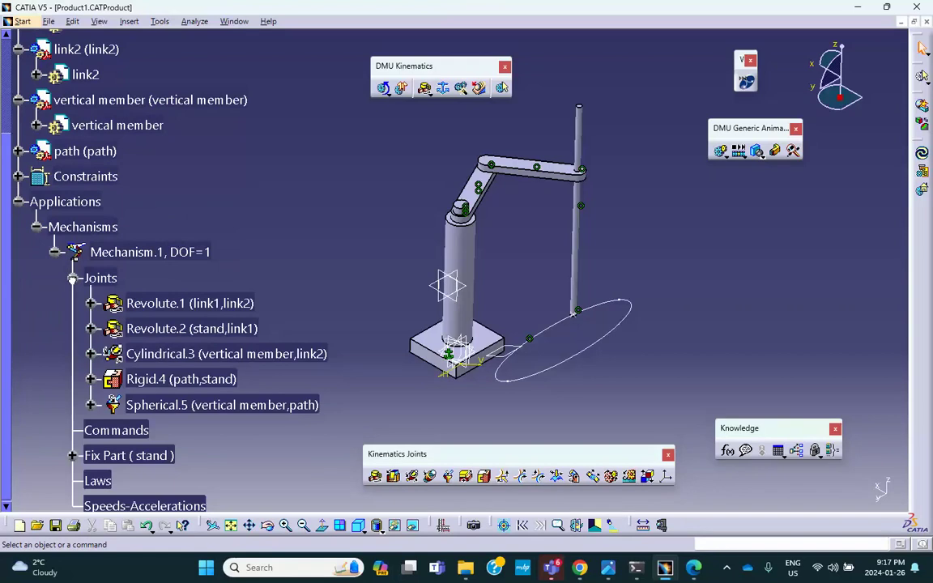
{"action": "scroll", "coordinate": [271, 272], "scroll_direction": "down", "scroll_amount": 2}
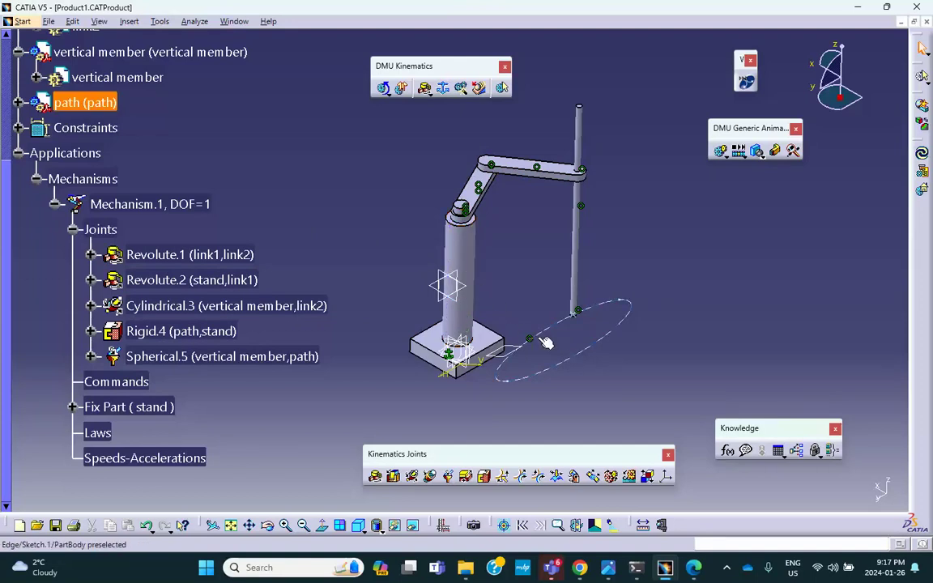
{"action": "scroll", "coordinate": [259, 308], "scroll_direction": "down", "scroll_amount": 2}
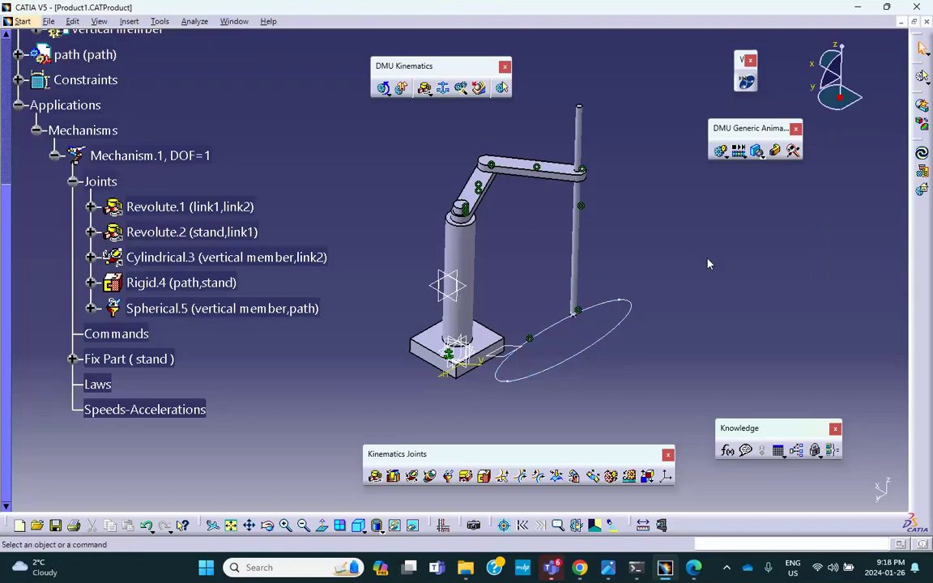
{"action": "right_click", "coordinate": [241, 314]}
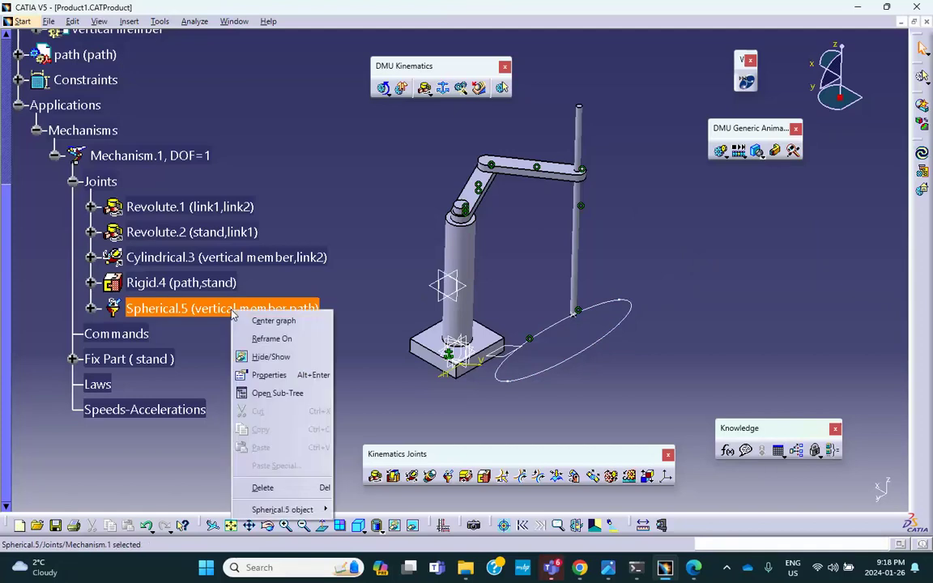
{"action": "left_click", "coordinate": [265, 489]}
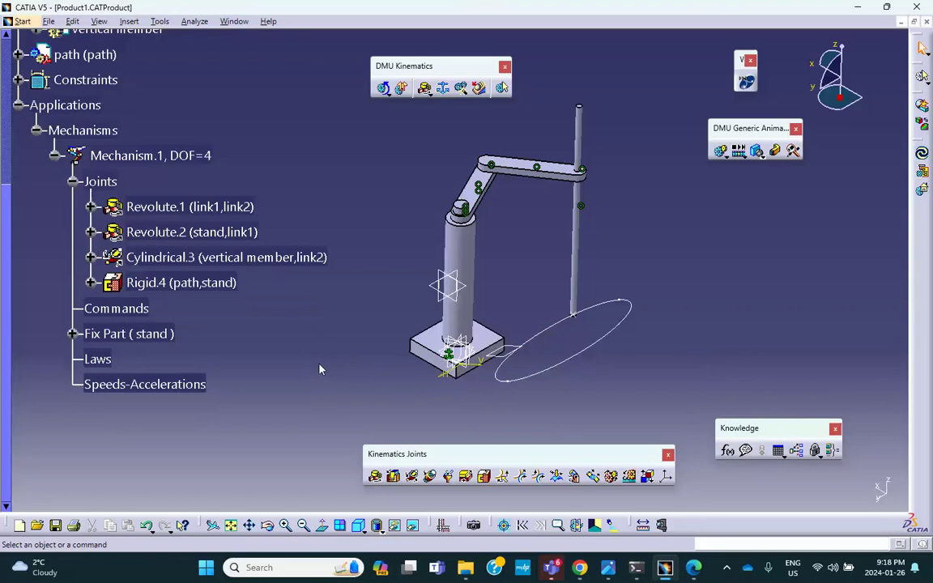
{"action": "key", "text": "ctrl+z"}
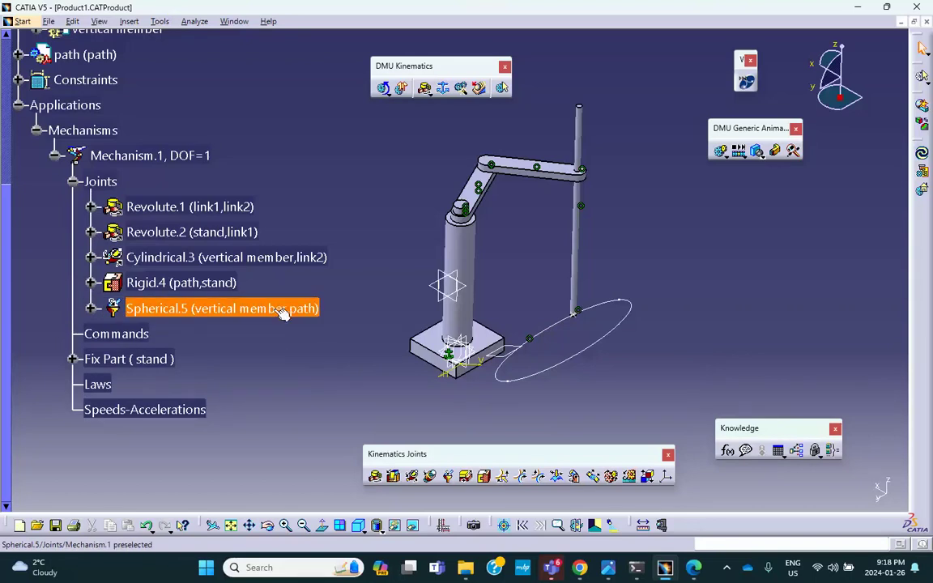
Delete the spherical joint between the vertical member and the path from Mechanism.1 while keeping its child constraints.
{"action": "right_click", "coordinate": [273, 314]}
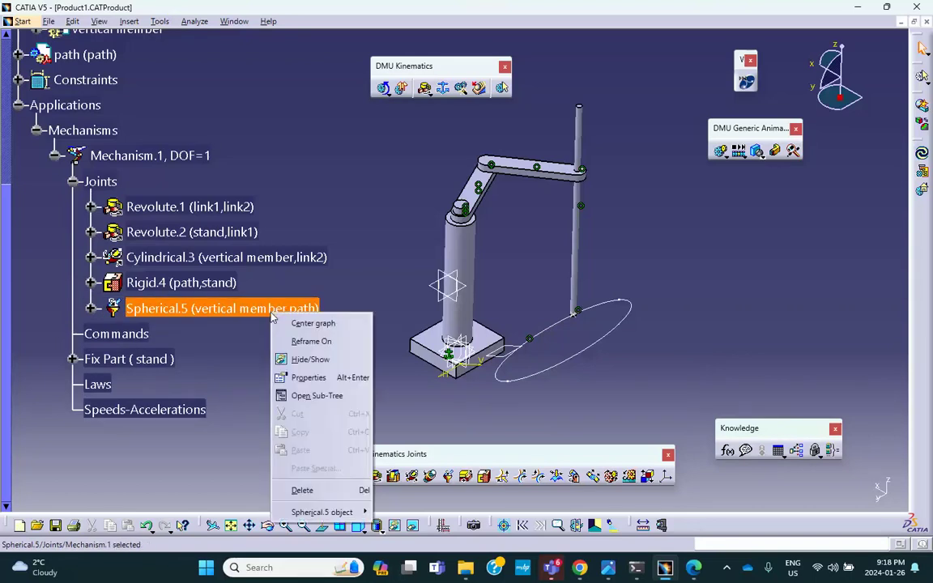
{"action": "left_click", "coordinate": [331, 486]}
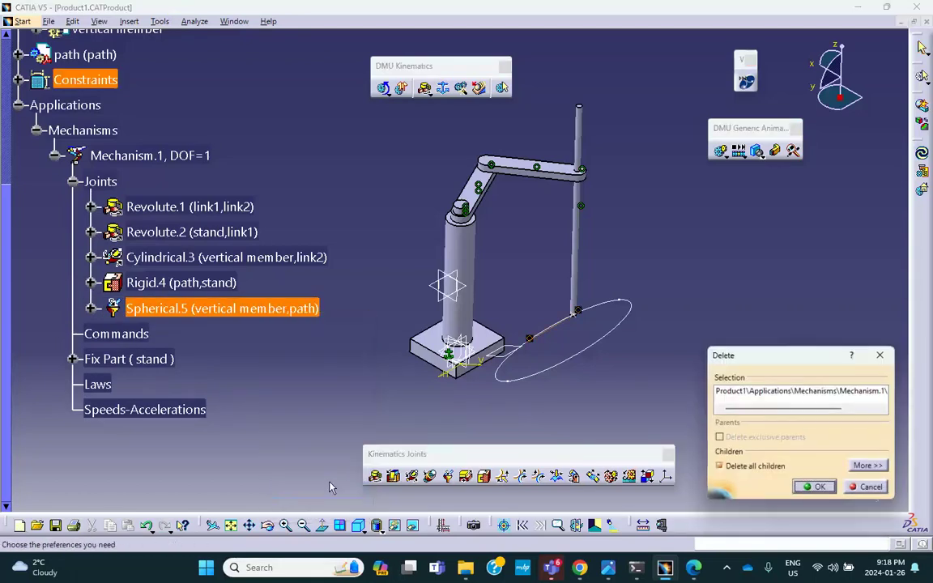
{"action": "left_click", "coordinate": [718, 468]}
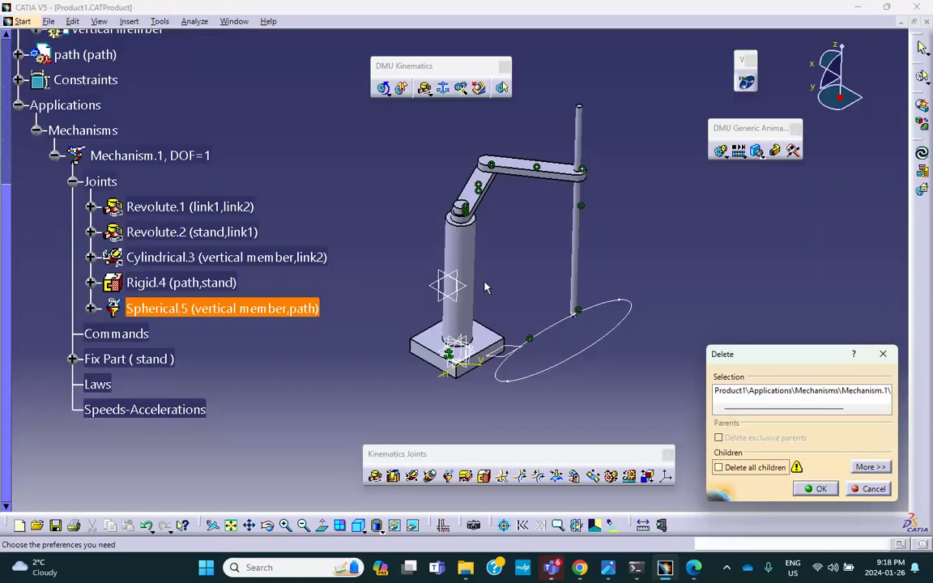
{"action": "left_click", "coordinate": [817, 489]}
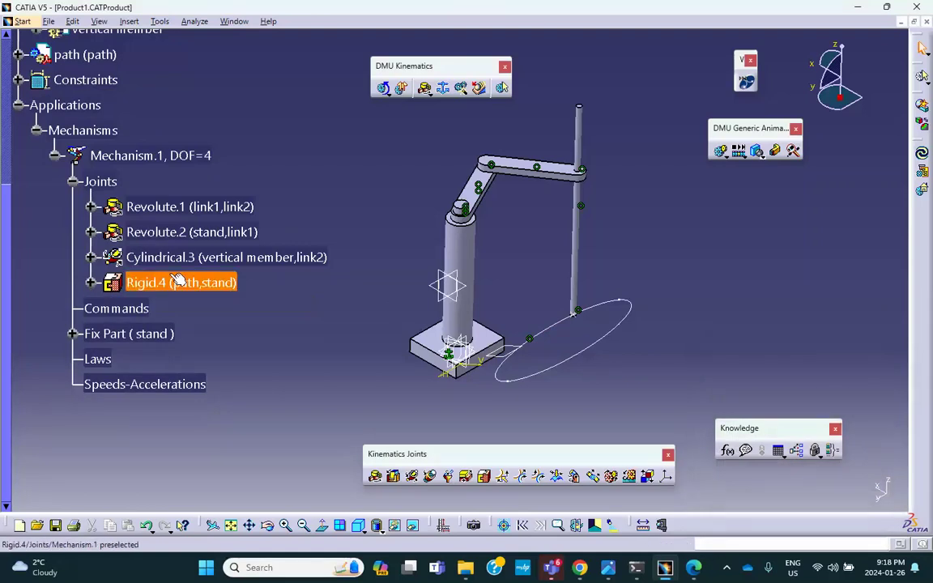
{"action": "left_click", "coordinate": [206, 155]}
{"action": "left_click", "coordinate": [225, 158]}
Create a Point Curve joint in Mechanism.1 using the path's elliptical sketch and the point at the vertical member's lower end.
{"action": "middle_click_drag", "start_coordinate": [225, 158], "coordinate": [278, 217]}
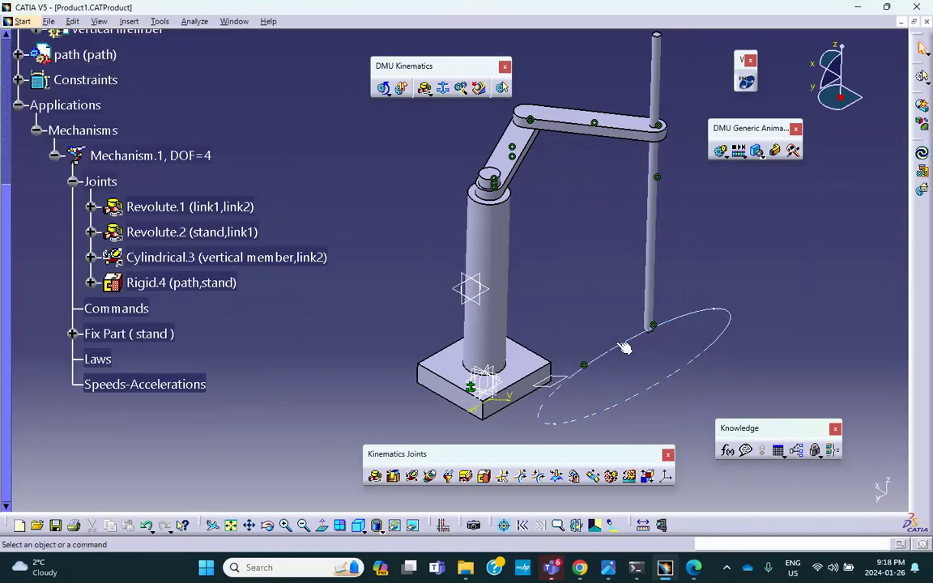
{"action": "left_click", "coordinate": [430, 92]}
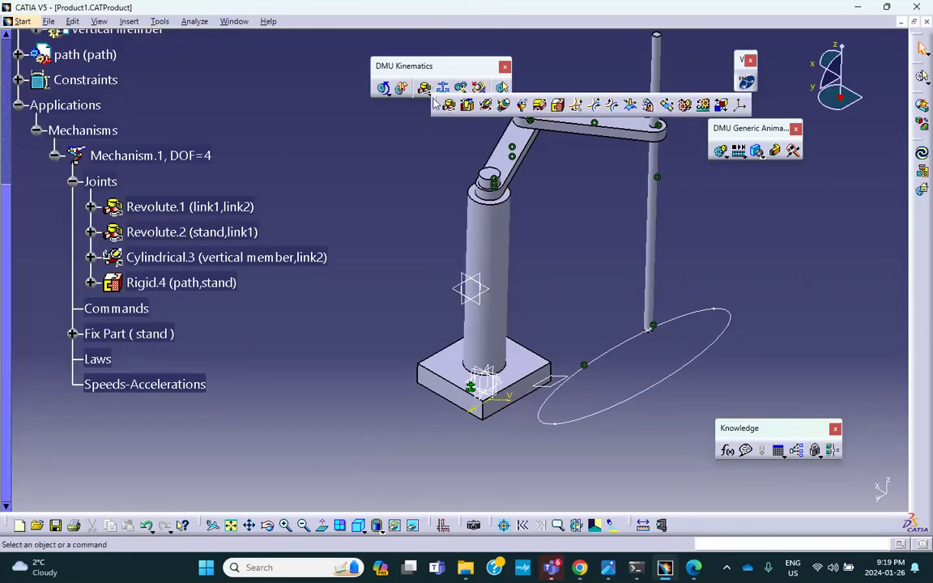
{"action": "left_click_drag", "start_coordinate": [435, 108], "coordinate": [225, 128]}
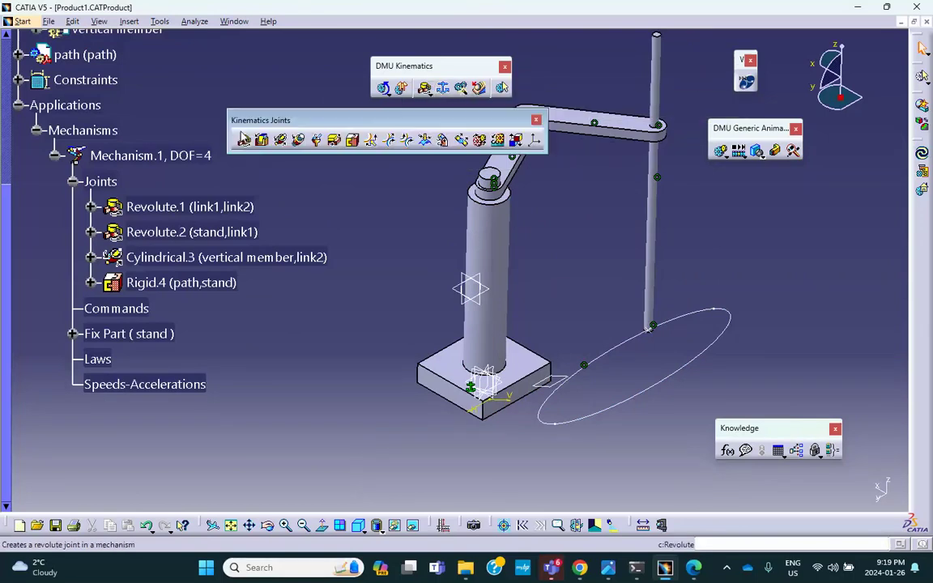
{"action": "left_click", "coordinate": [370, 139]}
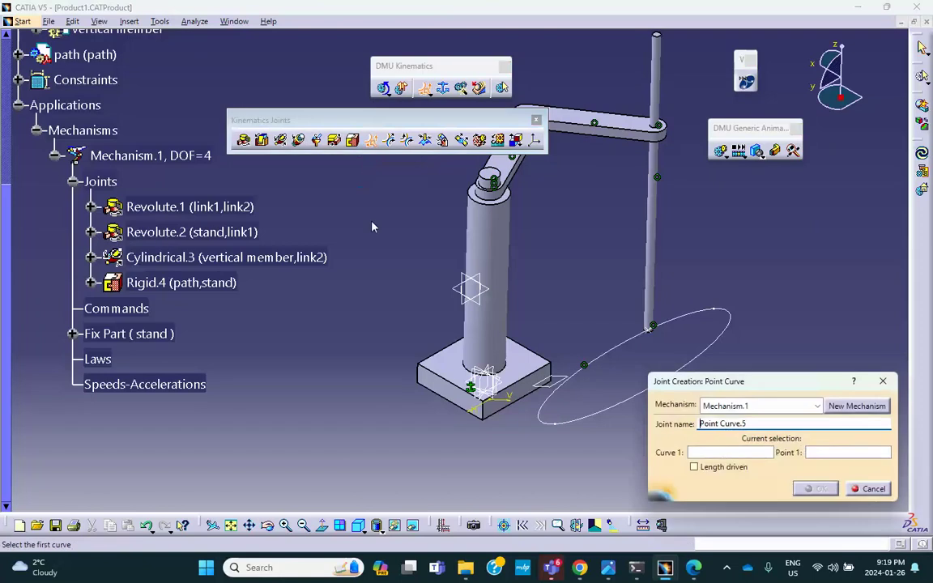
{"action": "left_click_drag", "start_coordinate": [755, 386], "coordinate": [771, 148]}
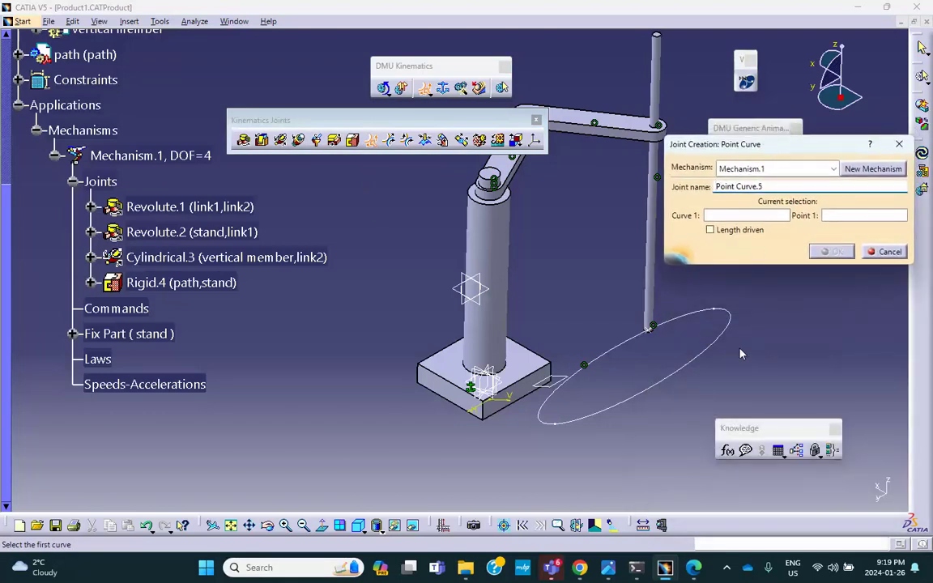
{"action": "left_click", "coordinate": [713, 333]}
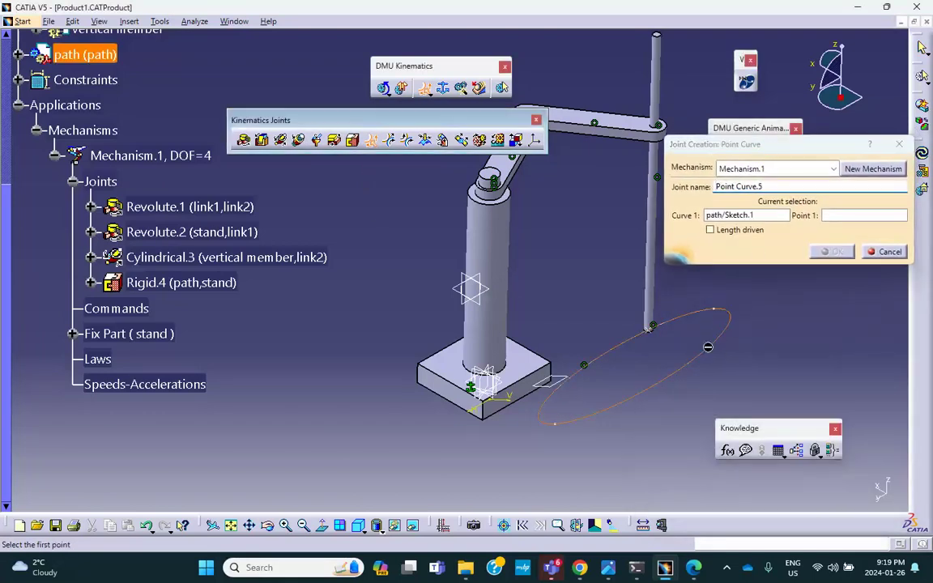
{"action": "left_click", "coordinate": [654, 328]}
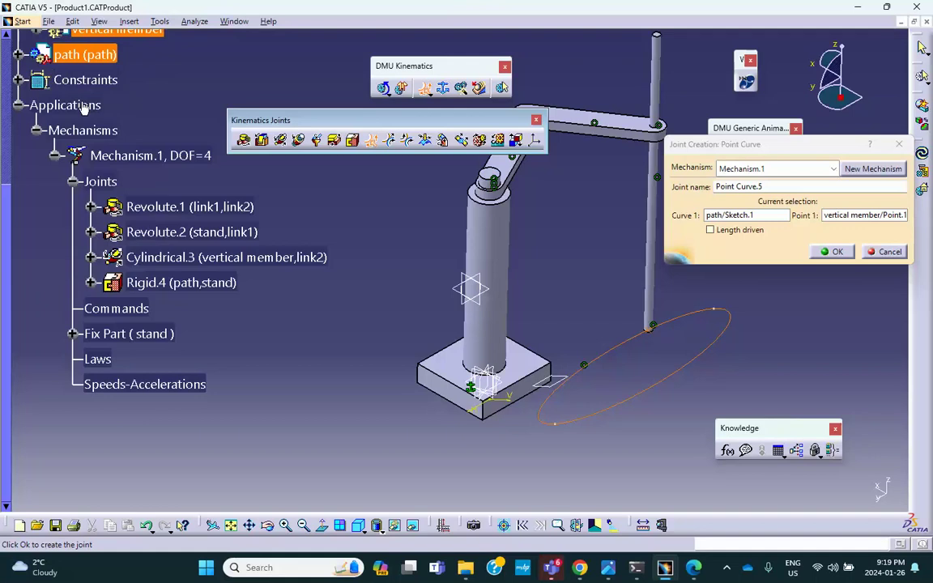
{"action": "scroll", "coordinate": [81, 101], "scroll_direction": "up", "scroll_amount": 3}
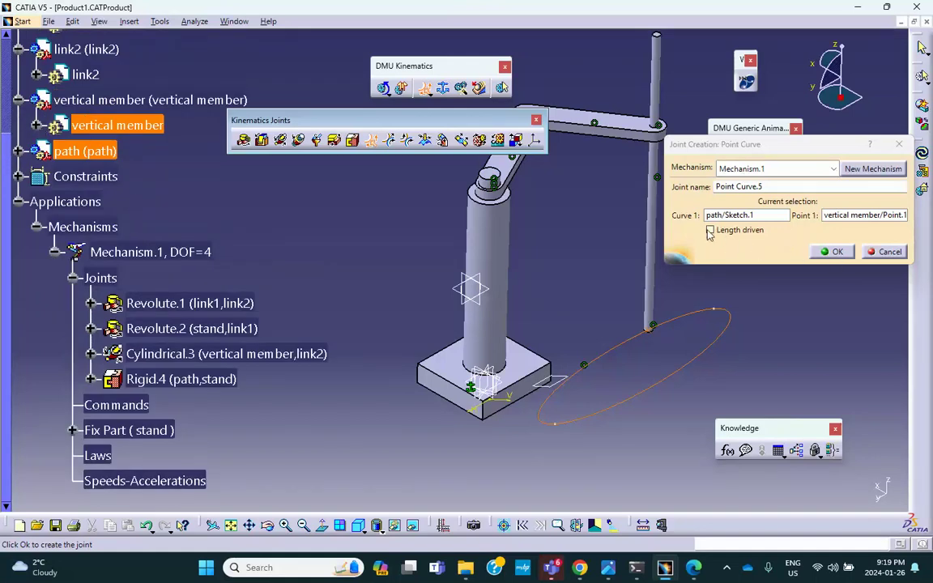
{"action": "left_click", "coordinate": [837, 252]}
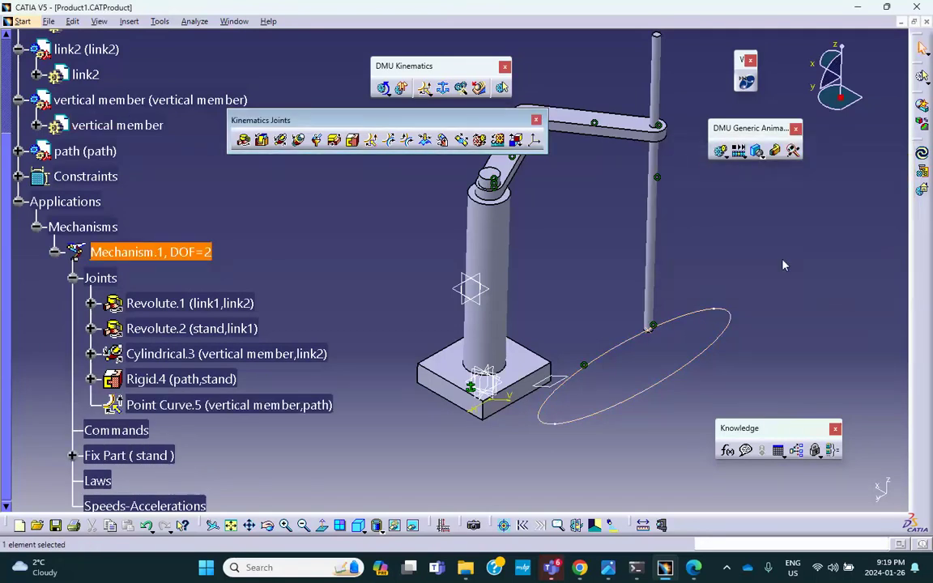
{"action": "middle_click_drag", "start_coordinate": [244, 250], "coordinate": [247, 223]}
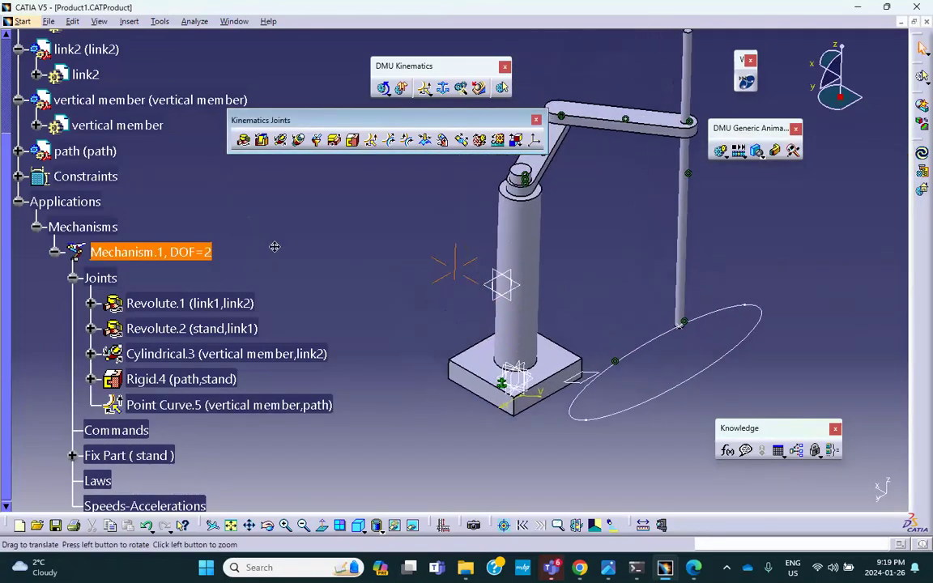
{"action": "scroll", "coordinate": [162, 234], "scroll_direction": "down", "scroll_amount": 3}
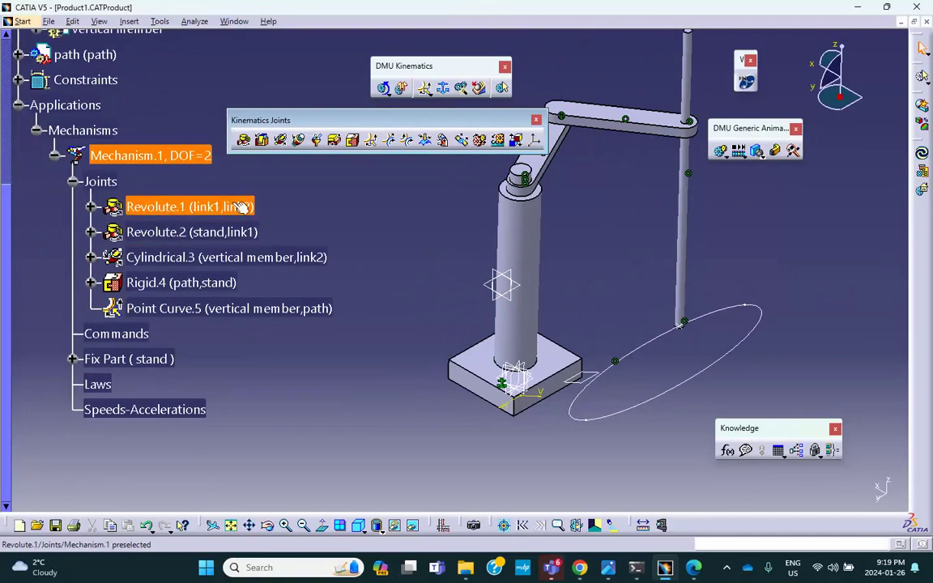
{"action": "scroll", "coordinate": [239, 205], "scroll_direction": "up", "scroll_amount": 2}
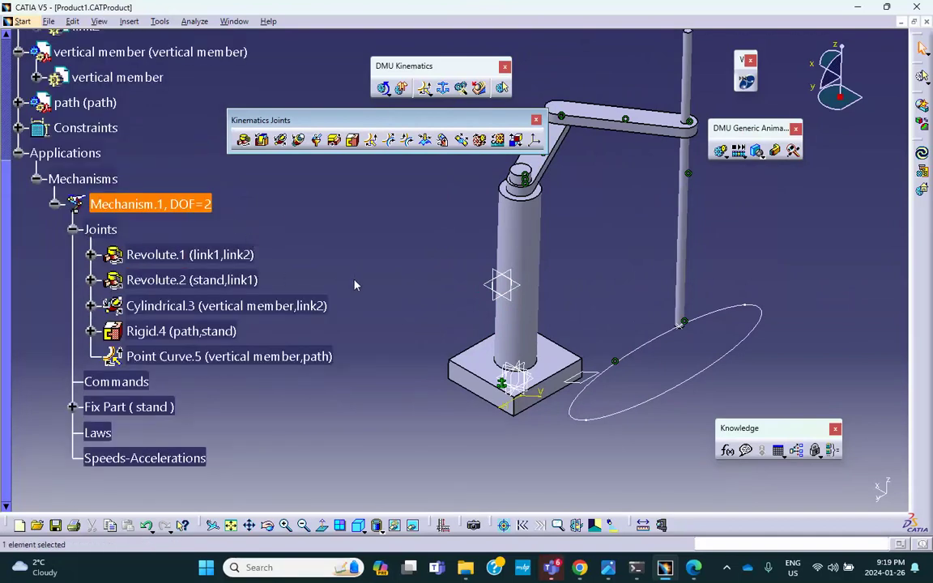
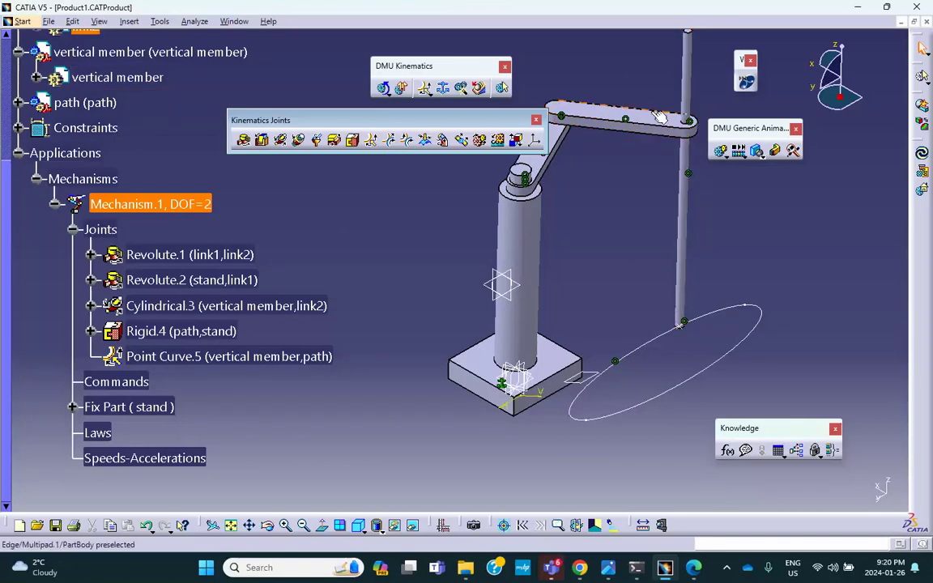
{"action": "left_click", "coordinate": [594, 114]}
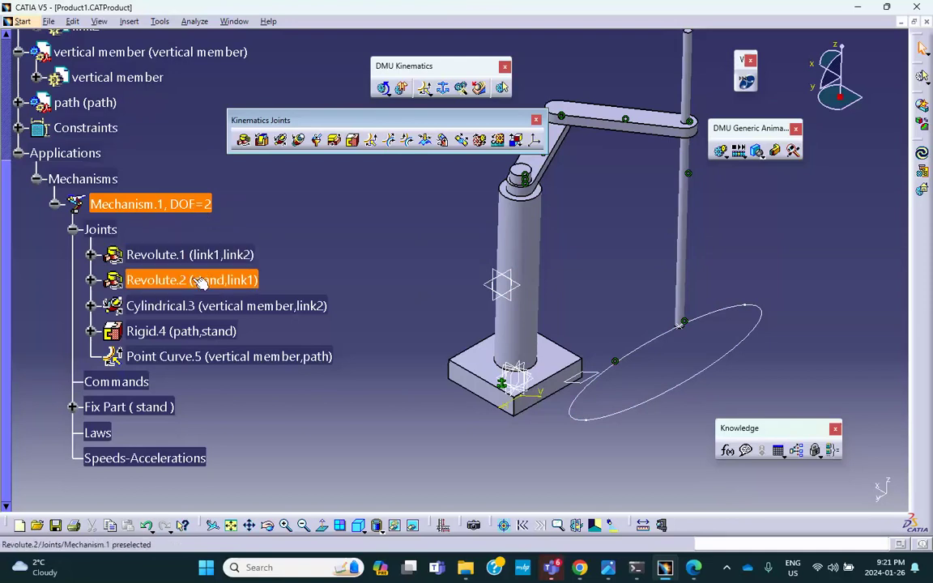
Delete the cylindrical joint between the vertical member and link2 from Mechanism.1 without deleting its children.
{"action": "right_click", "coordinate": [185, 305]}
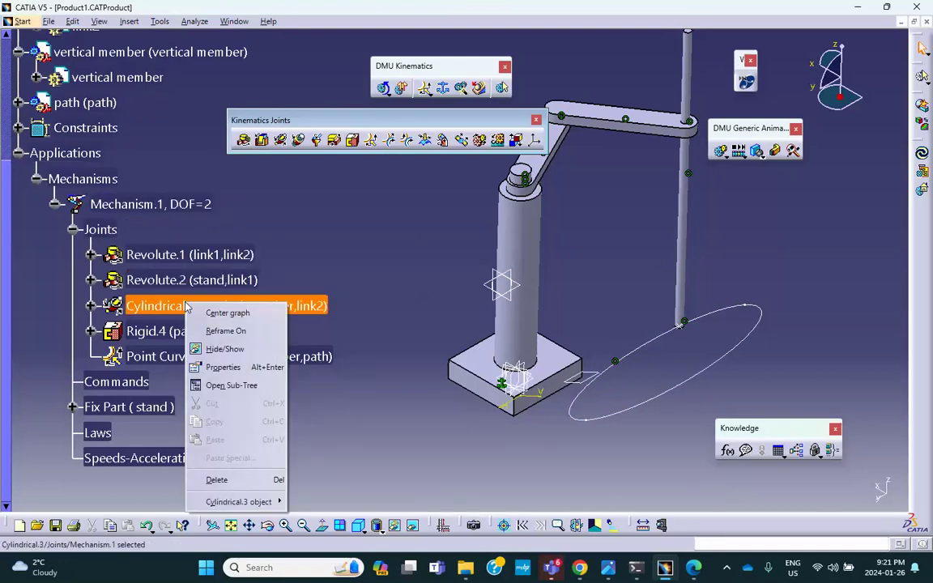
{"action": "left_click", "coordinate": [216, 481]}
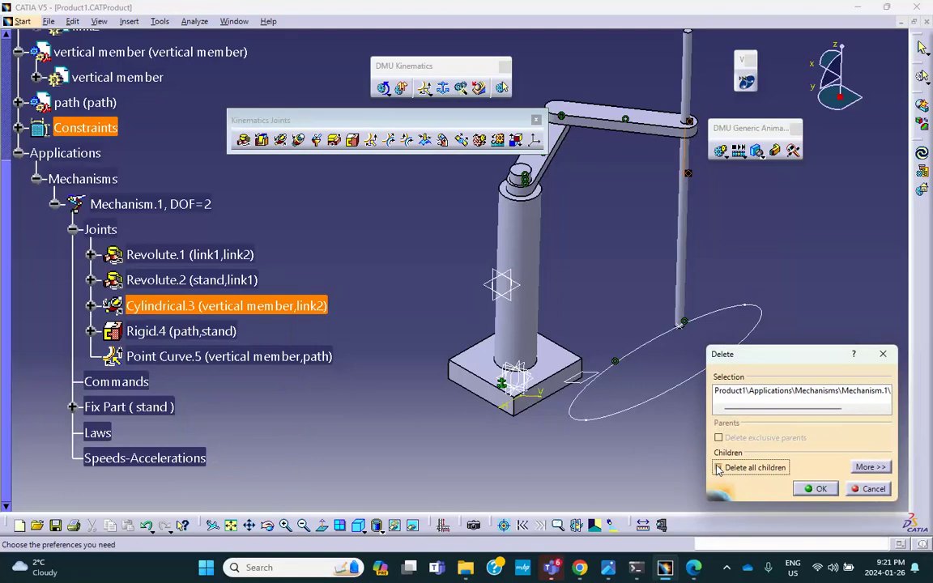
{"action": "left_click", "coordinate": [816, 488]}
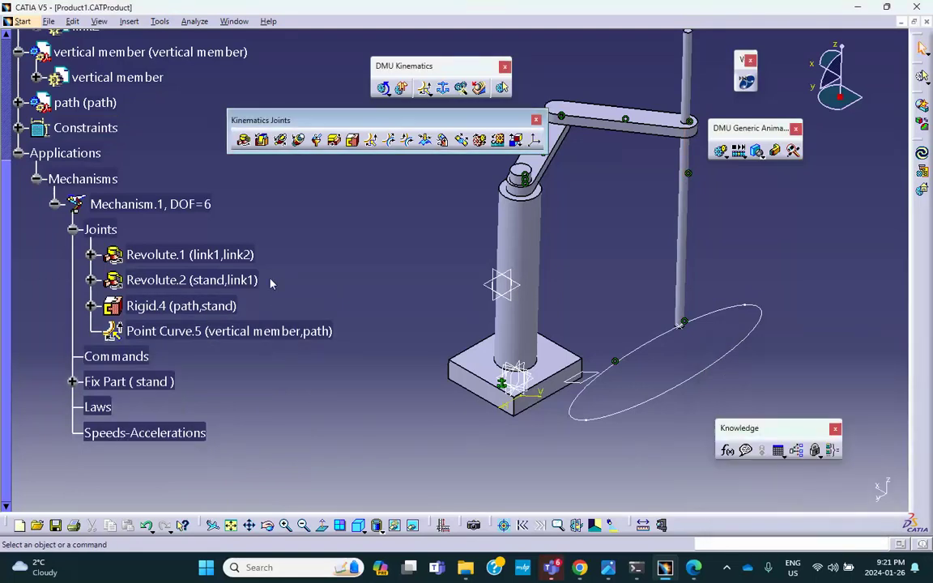
Start a Prismatic joint with the vertical member's axis and link2's end-hole axis as its lines, hiding the vertical member's body.
{"action": "scroll", "coordinate": [275, 309], "scroll_direction": "up", "scroll_amount": 3}
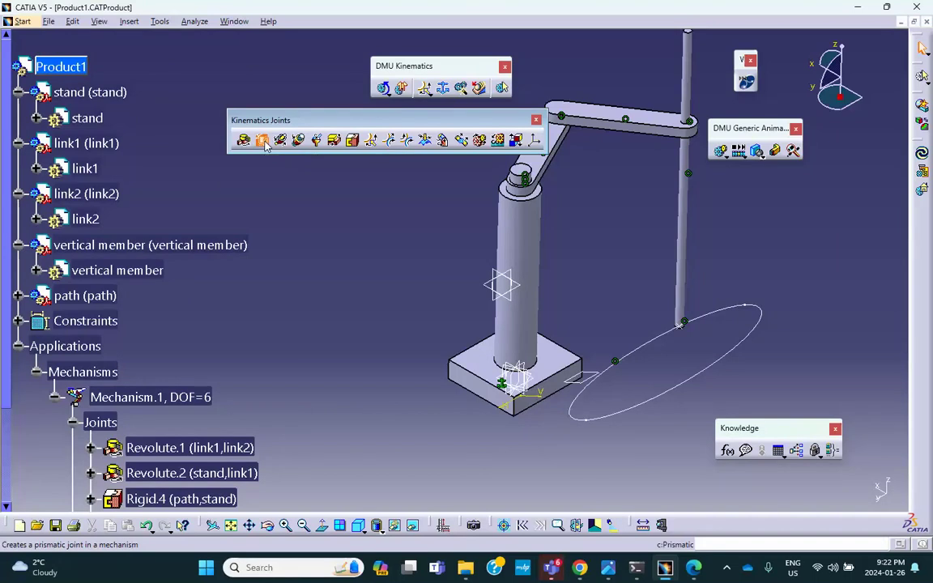
{"action": "left_click", "coordinate": [263, 141]}
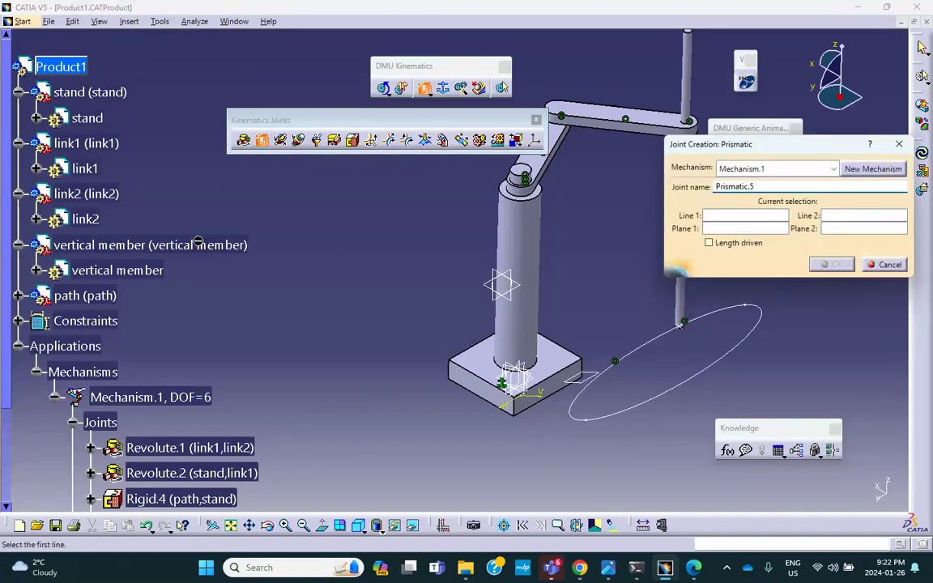
{"action": "middle_click_drag", "start_coordinate": [310, 253], "coordinate": [300, 343]}
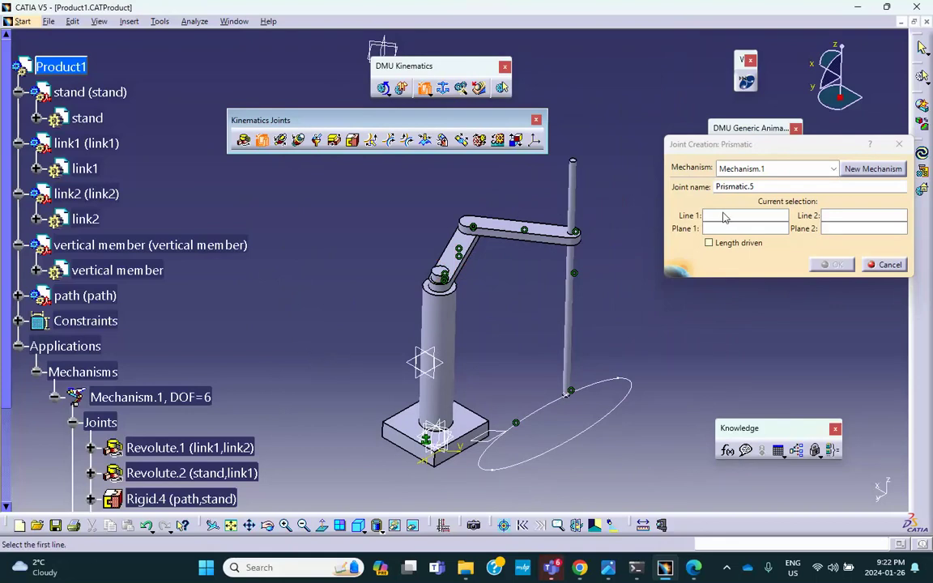
{"action": "left_click", "coordinate": [573, 191]}
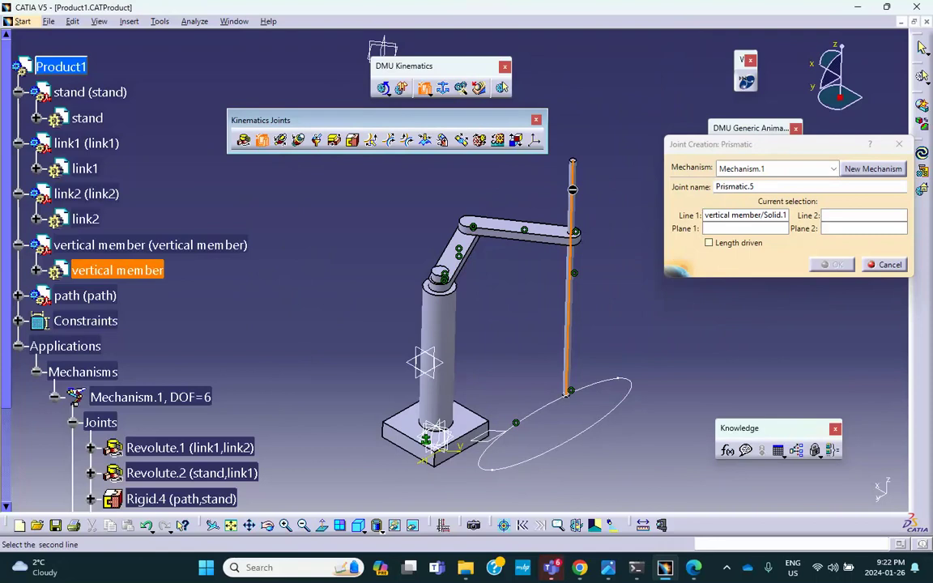
{"action": "right_click", "coordinate": [573, 189]}
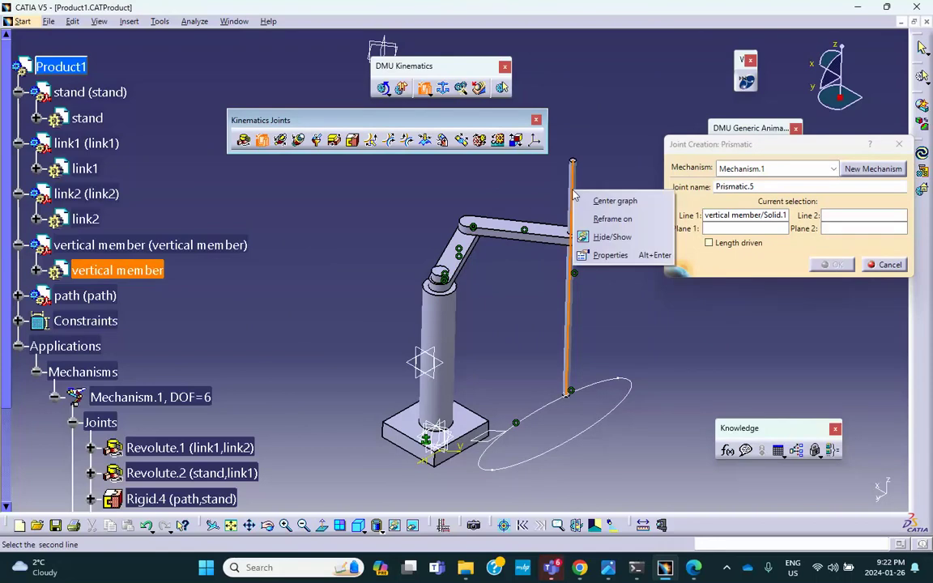
{"action": "left_click", "coordinate": [596, 236]}
{"action": "middle_click_drag", "start_coordinate": [596, 237], "coordinate": [156, 179]}
{"action": "left_click", "coordinate": [519, 249]}
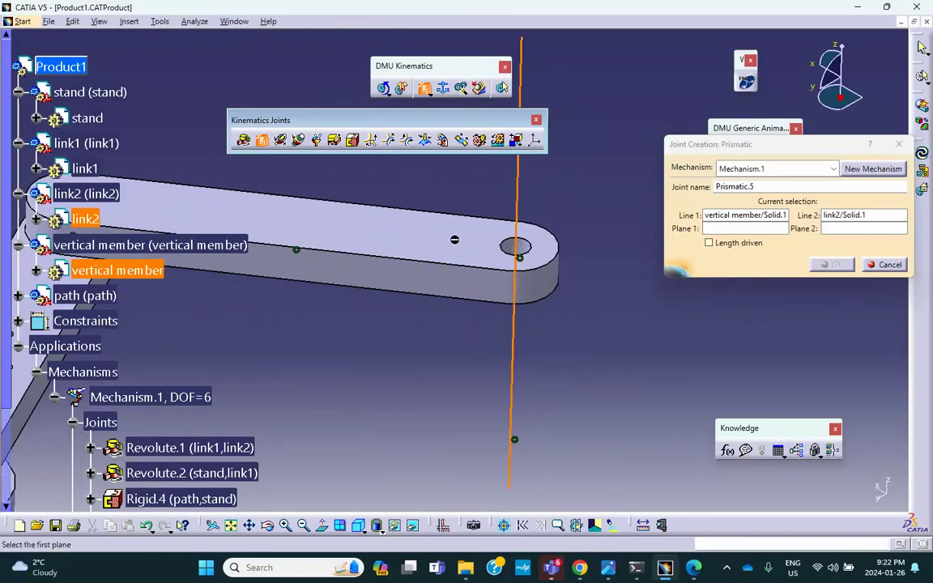
{"action": "middle_click_drag", "start_coordinate": [444, 223], "coordinate": [490, 381]}
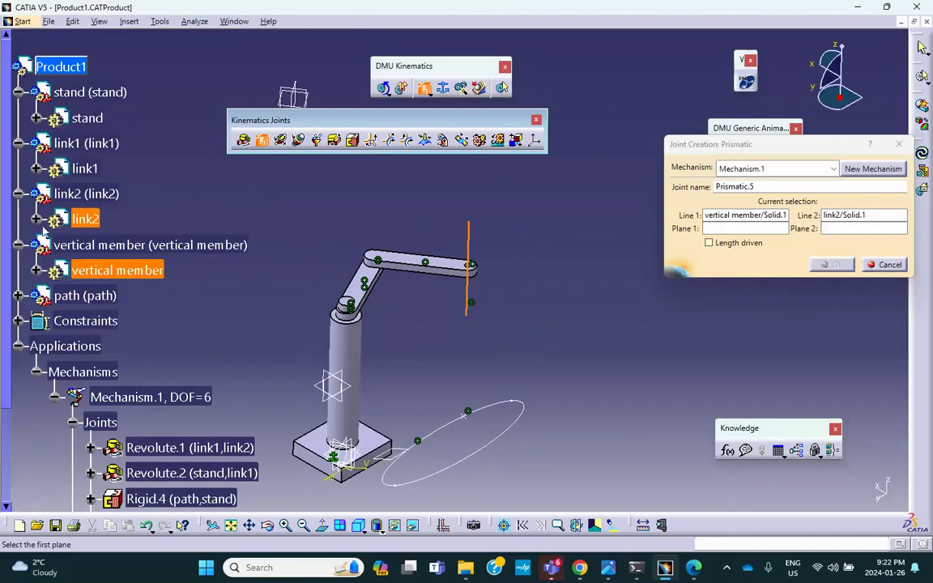
Assign the zx planes of the vertical member and link2 as the prismatic joint's two planes and create the joint.
{"action": "left_click", "coordinate": [36, 270]}
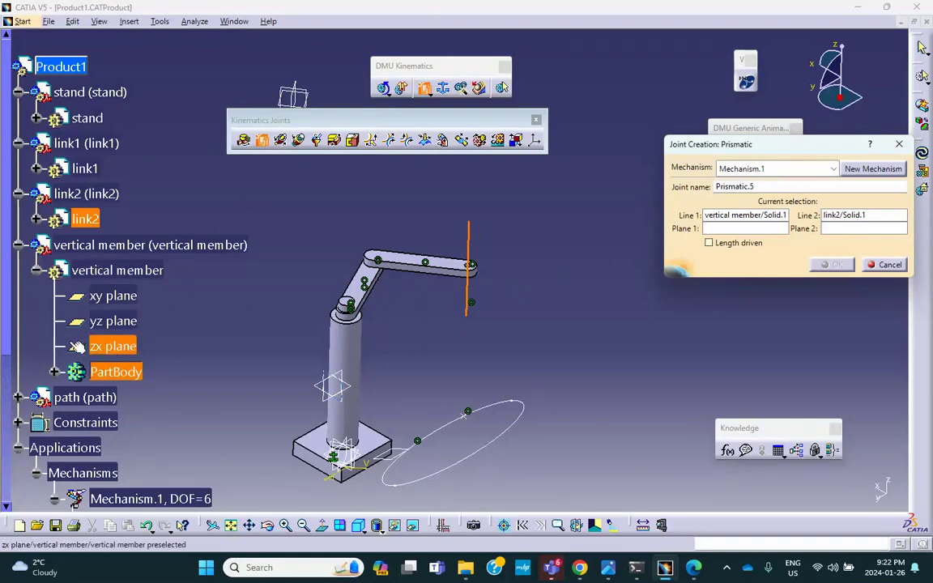
{"action": "left_click", "coordinate": [110, 347]}
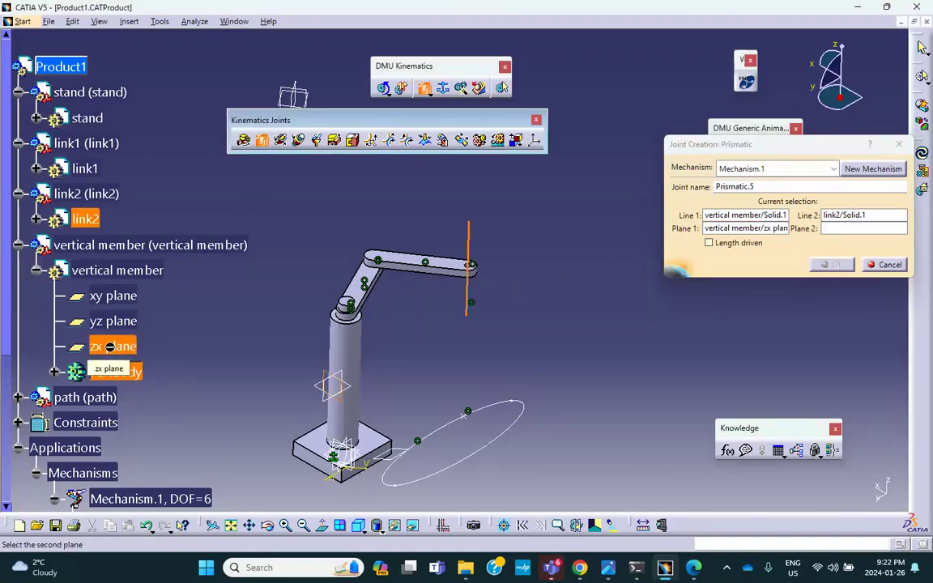
{"action": "left_click", "coordinate": [37, 219]}
{"action": "left_click", "coordinate": [113, 296]}
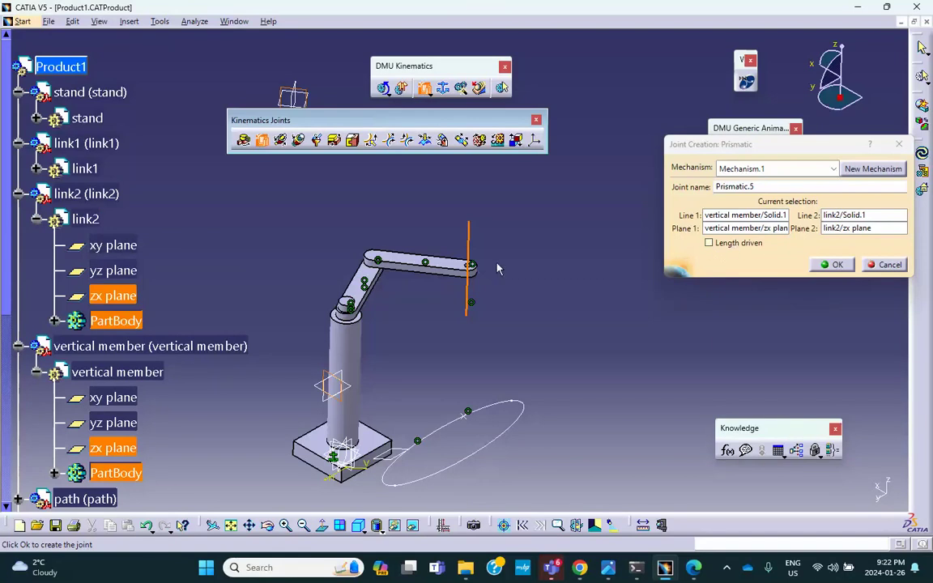
{"action": "left_click", "coordinate": [837, 265]}
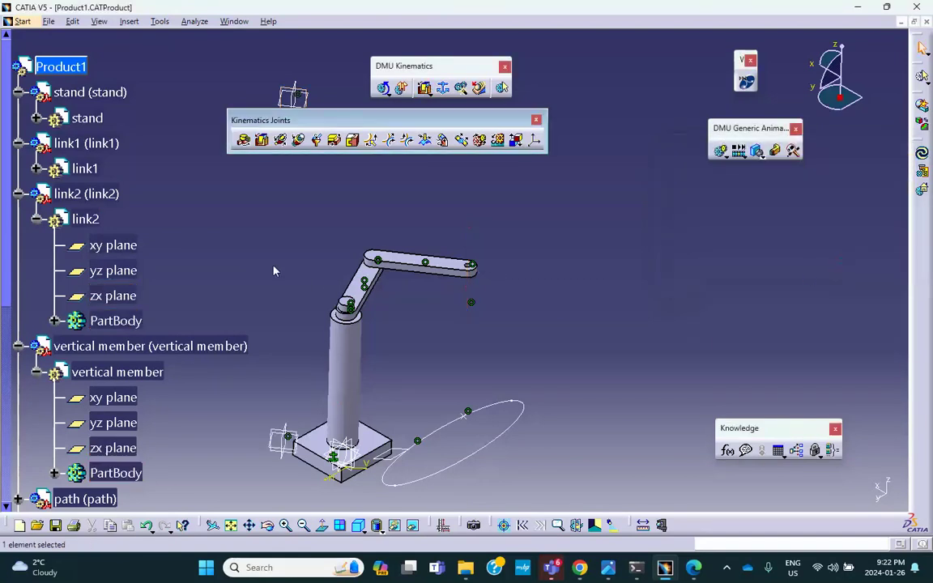
{"action": "scroll", "coordinate": [243, 259], "scroll_direction": "down", "scroll_amount": 12}
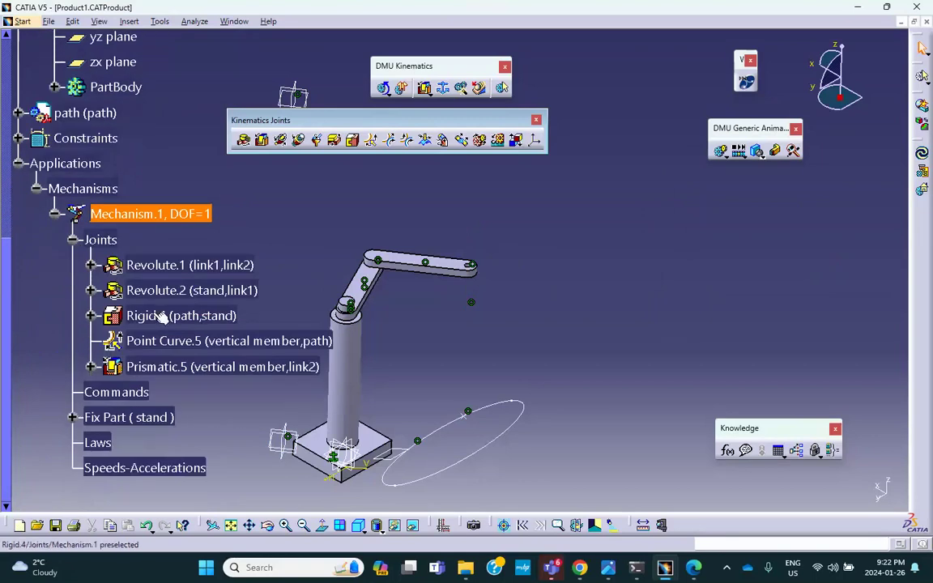
{"action": "left_click", "coordinate": [159, 344]}
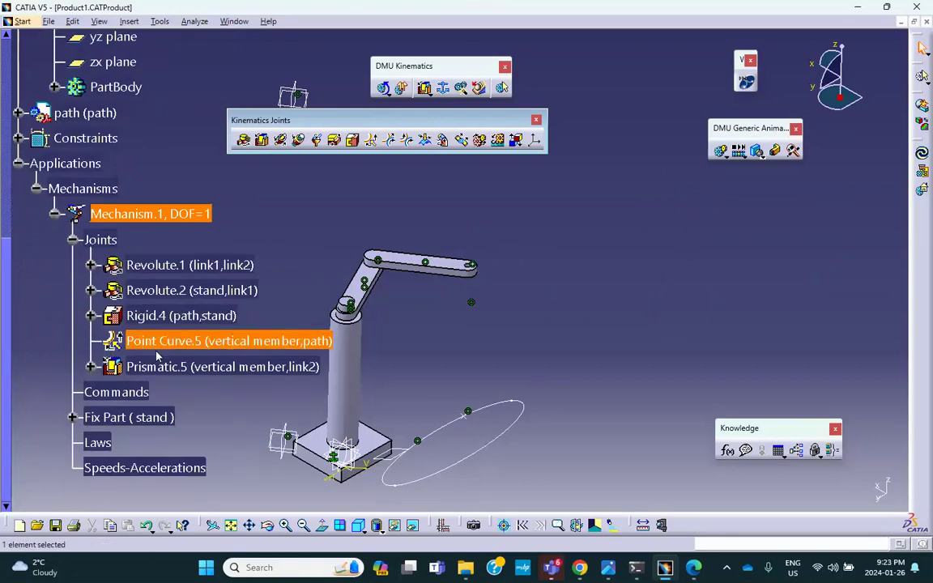
{"action": "middle_click_drag", "start_coordinate": [437, 333], "coordinate": [508, 315]}
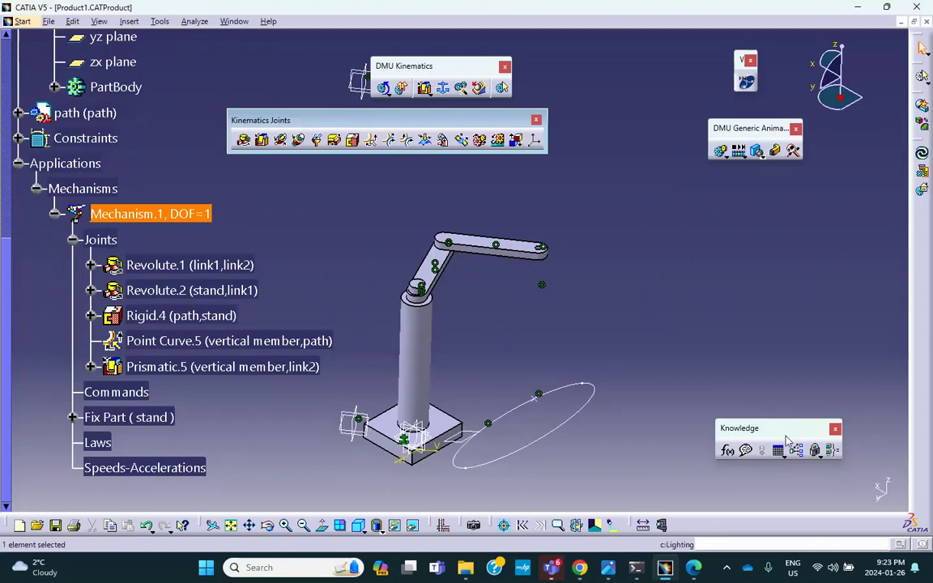
Bring the hidden vertical member back into the visible space.
{"action": "left_click", "coordinate": [447, 525]}
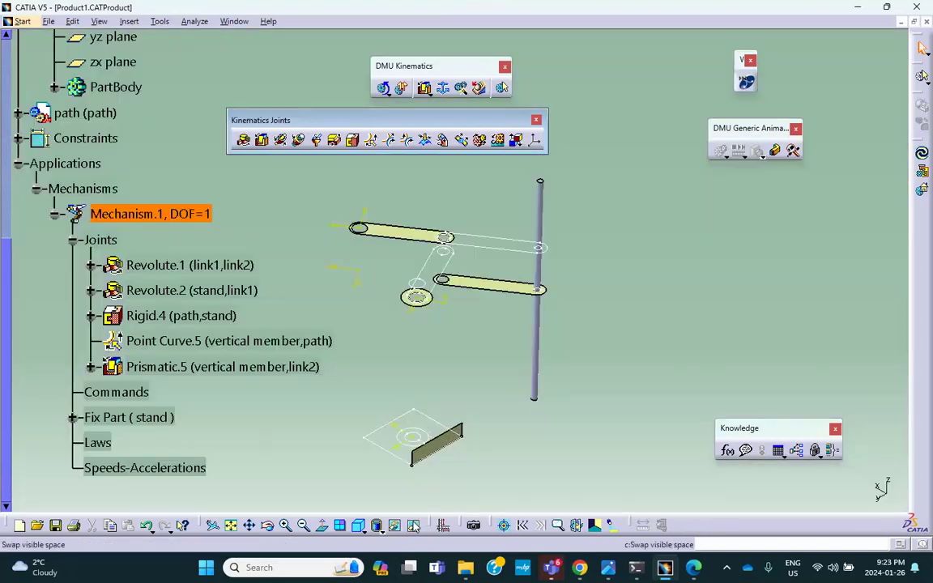
{"action": "right_click", "coordinate": [544, 321]}
{"action": "left_click", "coordinate": [562, 360]}
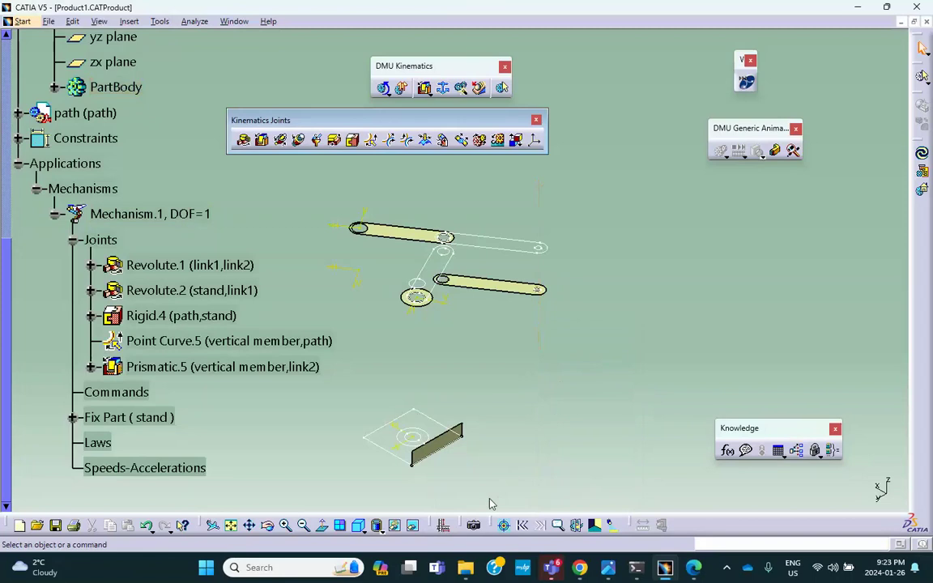
{"action": "left_click", "coordinate": [412, 525]}
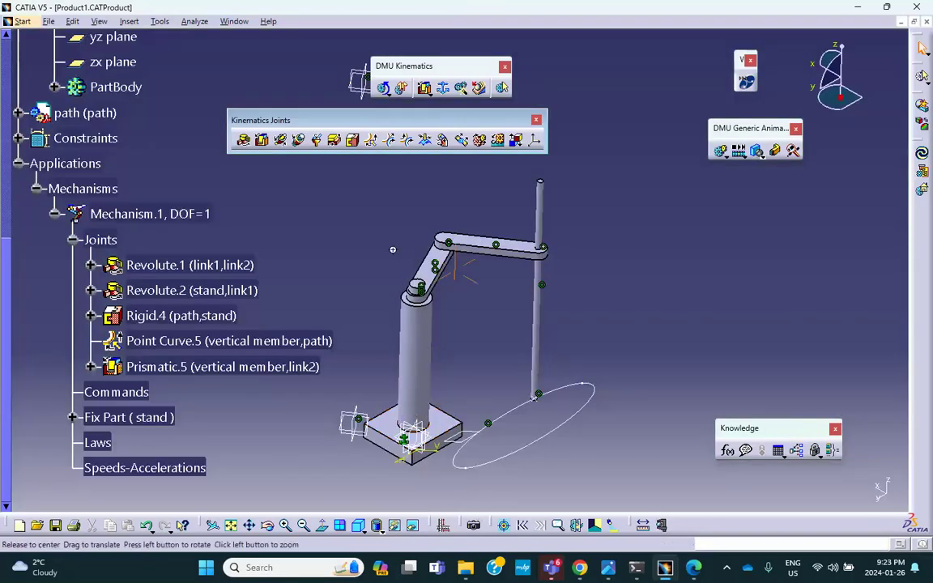
Make the Point Curve joint between the vertical member and the path length driven.
{"action": "middle_click_drag", "start_coordinate": [393, 249], "coordinate": [454, 233]}
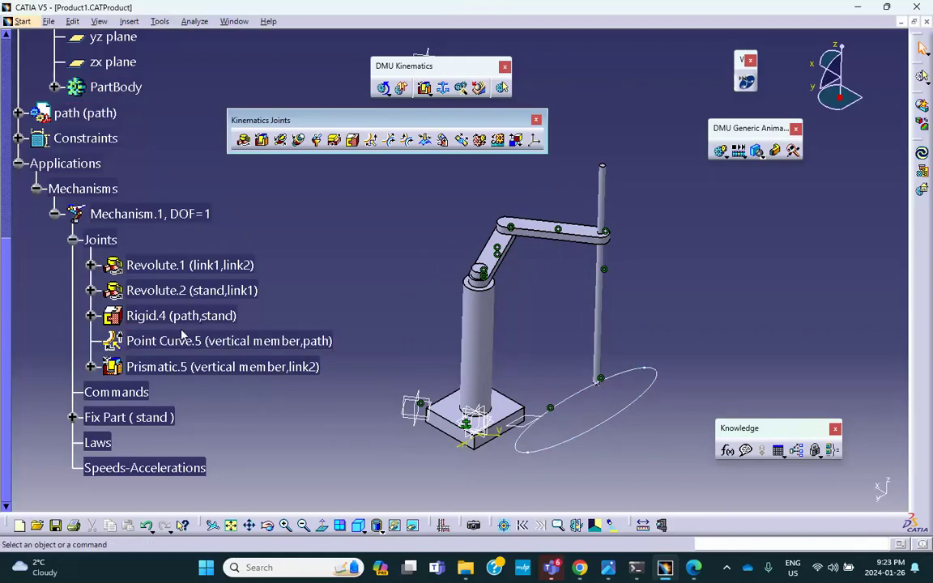
{"action": "left_click", "coordinate": [208, 341]}
{"action": "double_click", "coordinate": [219, 342]}
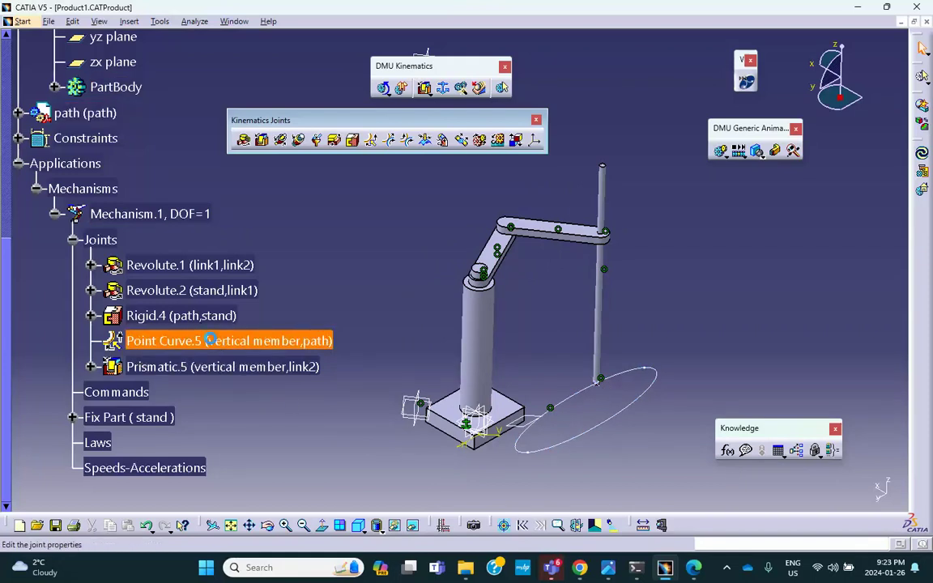
{"action": "left_click", "coordinate": [624, 431]}
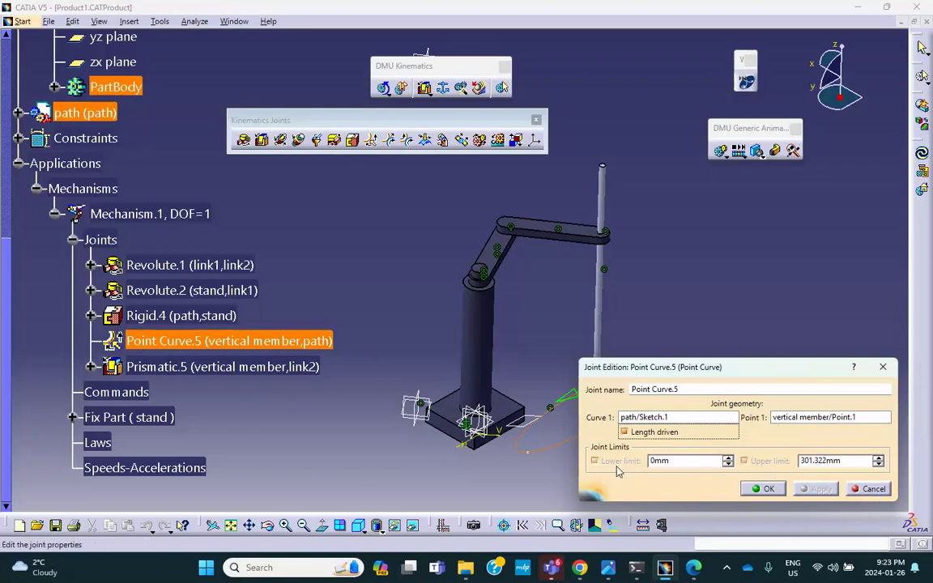
{"action": "left_click", "coordinate": [766, 489]}
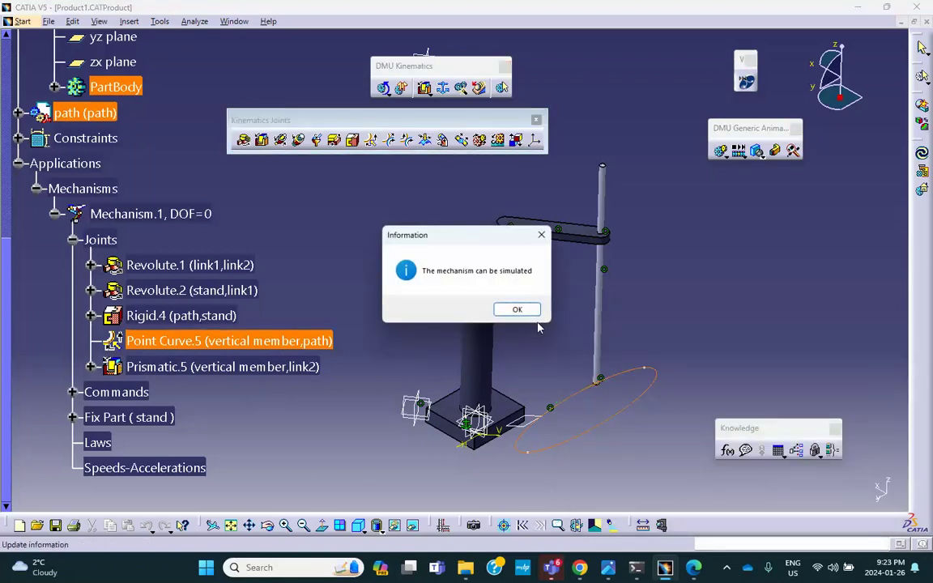
{"action": "left_click", "coordinate": [518, 310]}
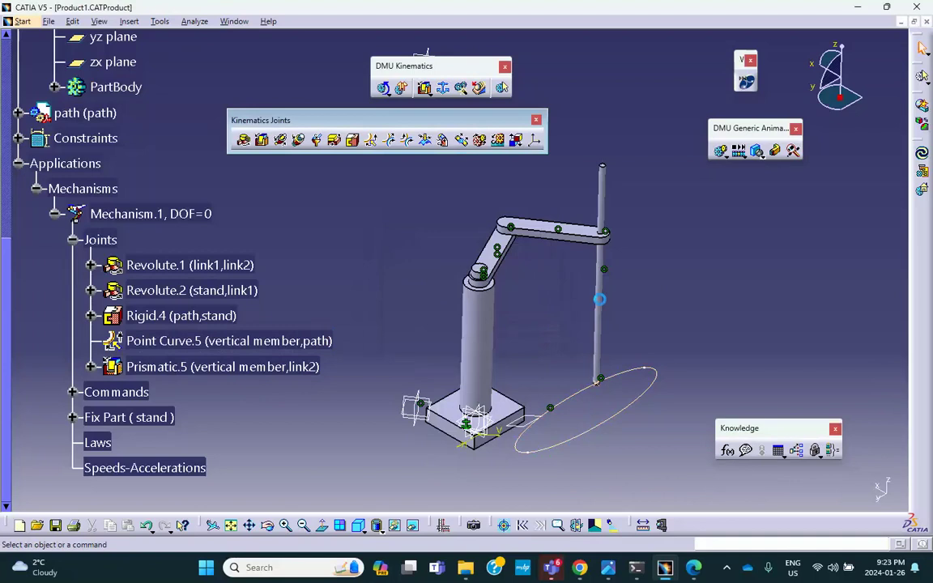
Simulate Mechanism.1 with its length command and bring Command.1 to 0.
{"action": "left_click", "coordinate": [384, 89]}
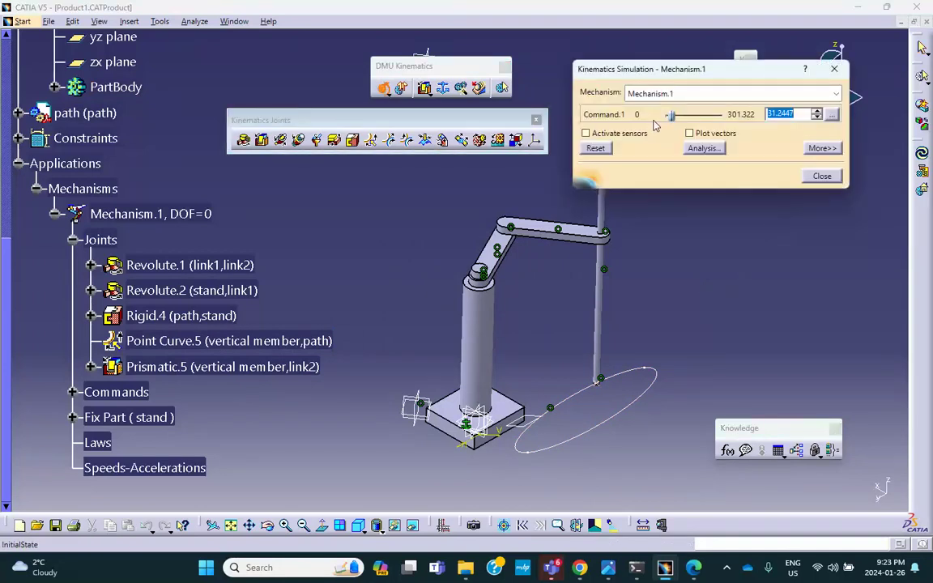
{"action": "left_click_drag", "start_coordinate": [671, 115], "coordinate": [616, 126]}
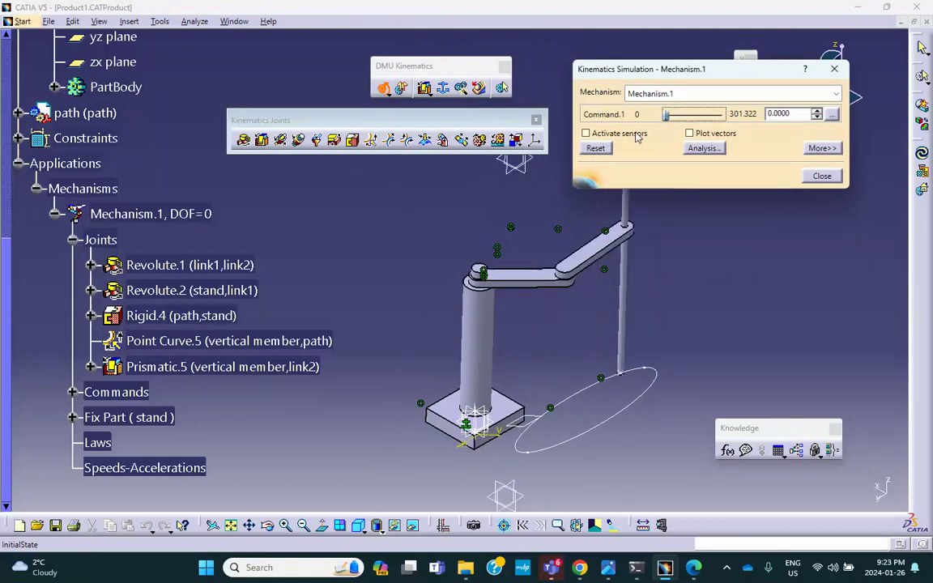
{"action": "left_click", "coordinate": [820, 176]}
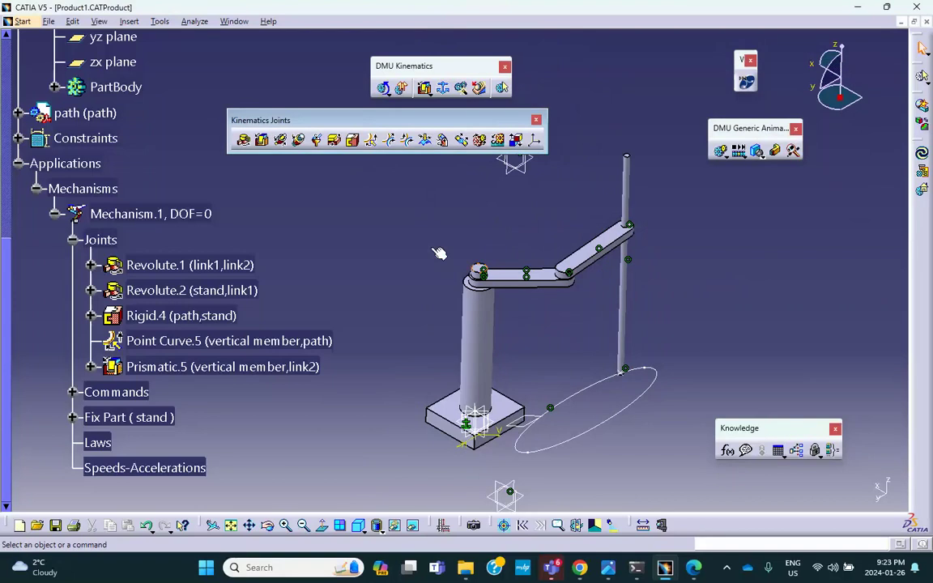
Create a simulation of Mechanism.1 and insert a shot with Command.1 at its upper limit of 301.322.
{"action": "left_click", "coordinate": [721, 152]}
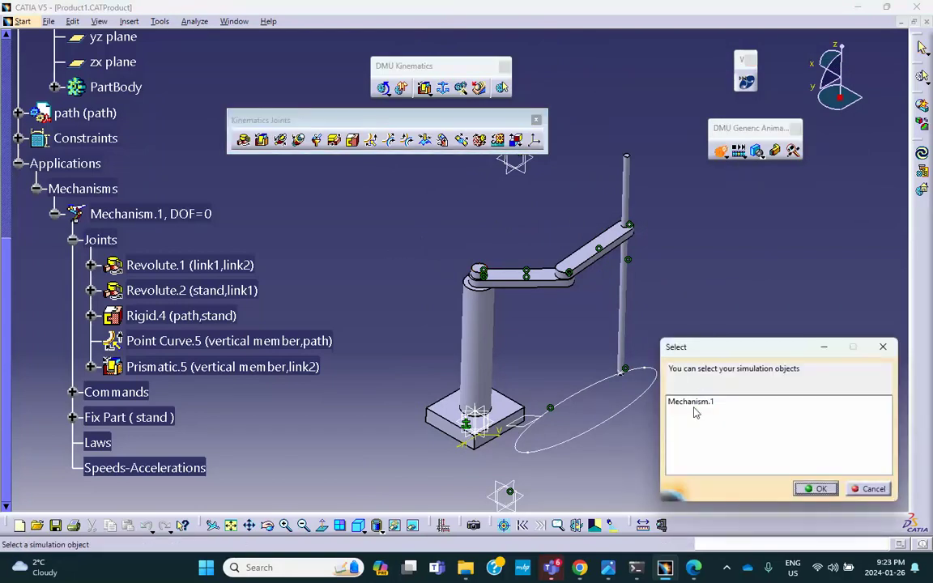
{"action": "left_click", "coordinate": [694, 407]}
{"action": "left_click", "coordinate": [816, 487]}
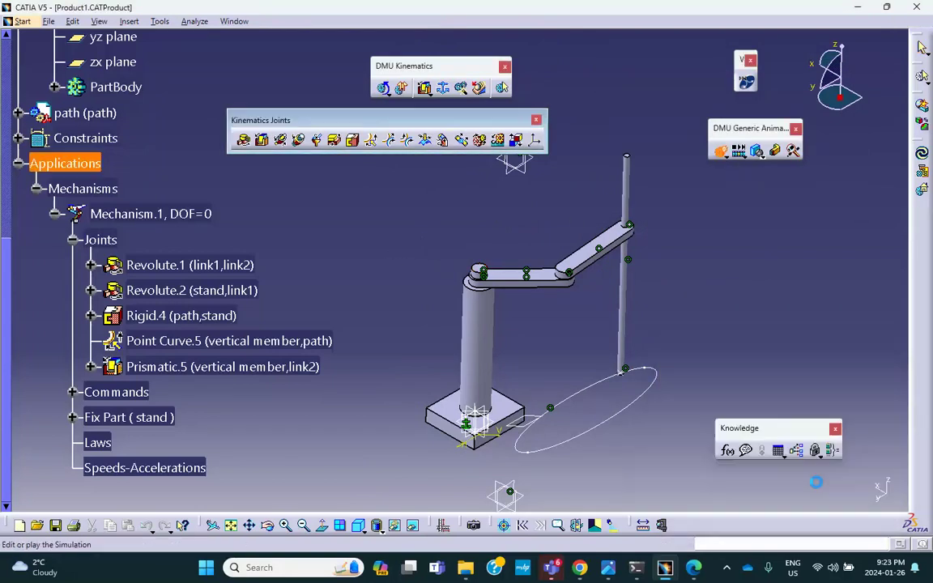
{"action": "left_click_drag", "start_coordinate": [669, 99], "coordinate": [723, 96]}
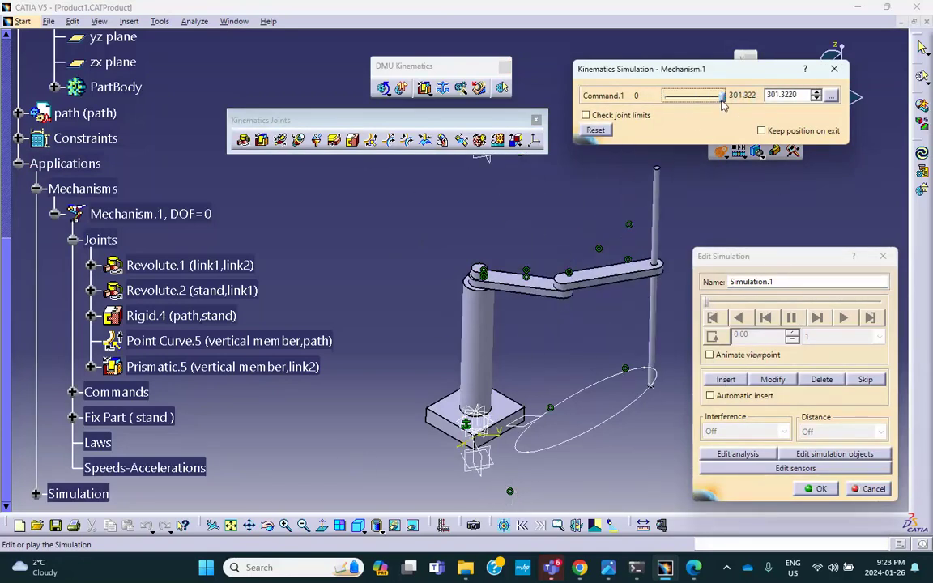
{"action": "left_click", "coordinate": [724, 381]}
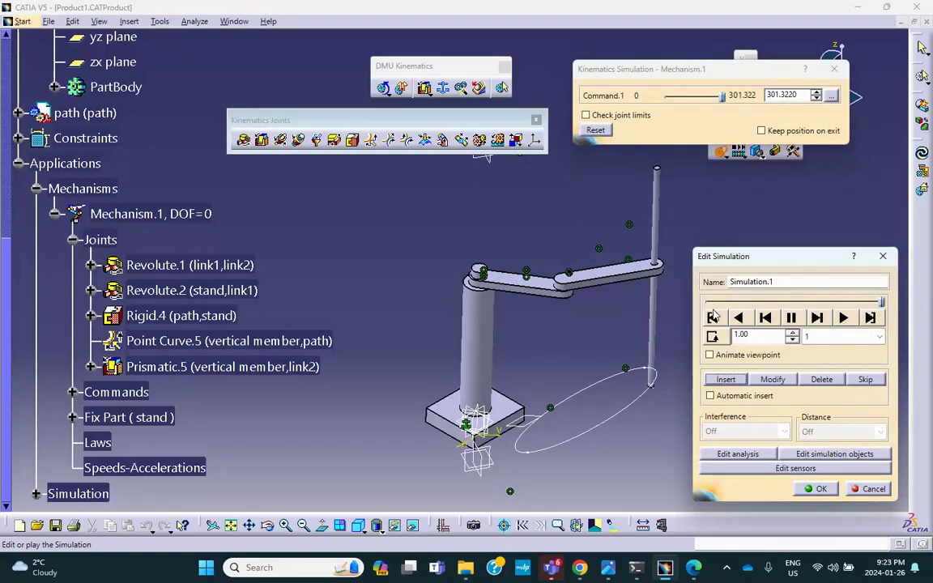
Rewind the simulation, set its interpolation step to 0.04, change the loop mode and play it.
{"action": "left_click", "coordinate": [712, 316]}
{"action": "left_click", "coordinate": [816, 337]}
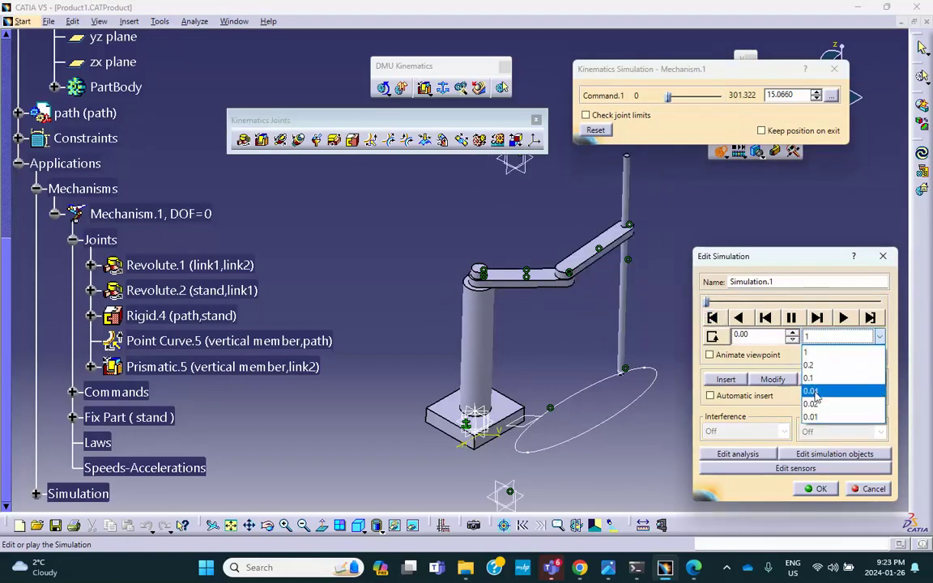
{"action": "left_click", "coordinate": [818, 388]}
{"action": "left_click", "coordinate": [712, 339]}
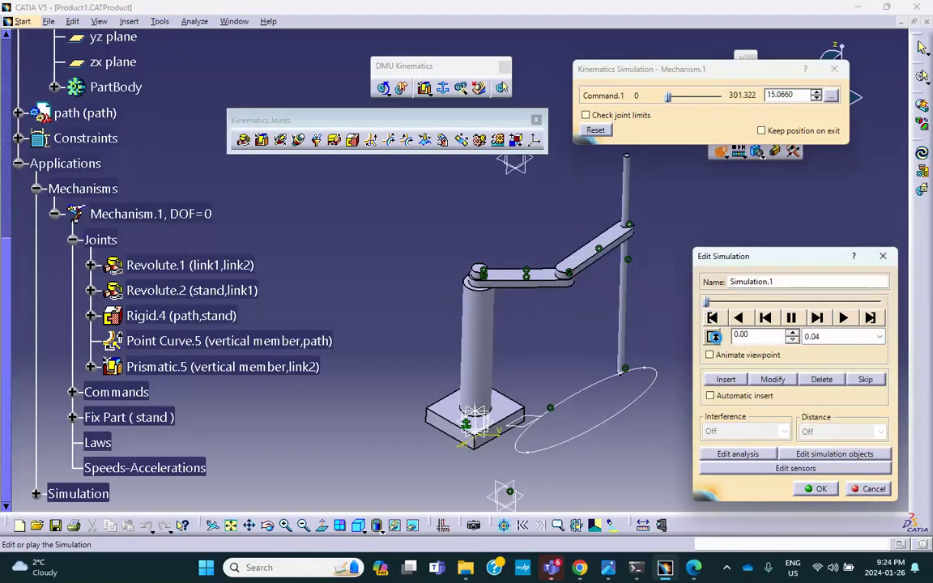
{"action": "left_click", "coordinate": [843, 318]}
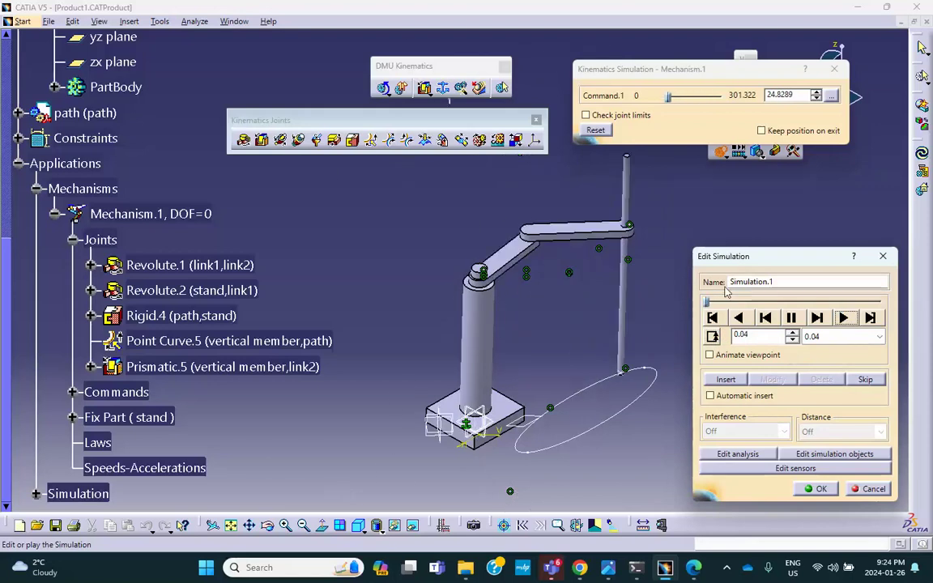
Refine the simulation's interpolation step to 0.01, watch the motion and accept the simulation.
{"action": "left_click", "coordinate": [812, 337]}
{"action": "left_click", "coordinate": [814, 415]}
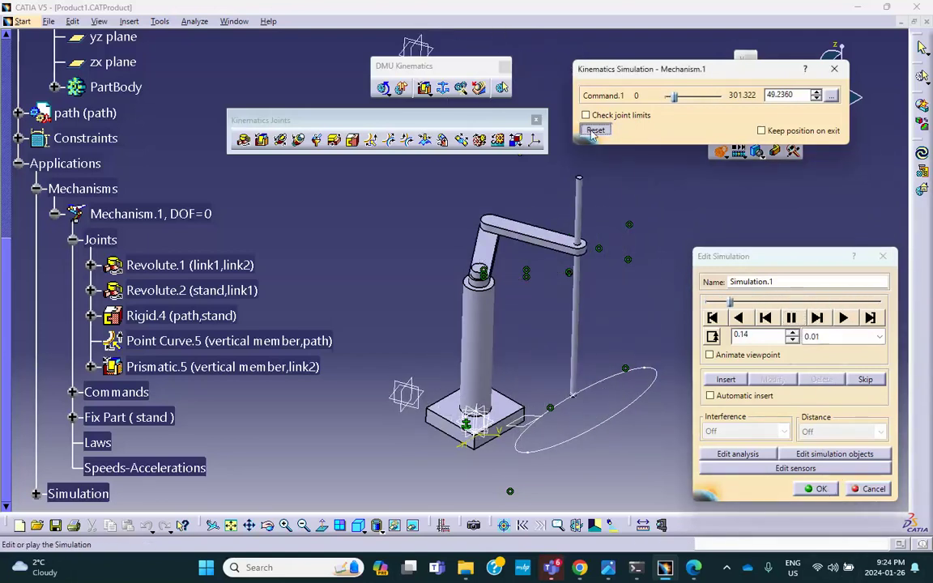
{"action": "left_click", "coordinate": [820, 489]}
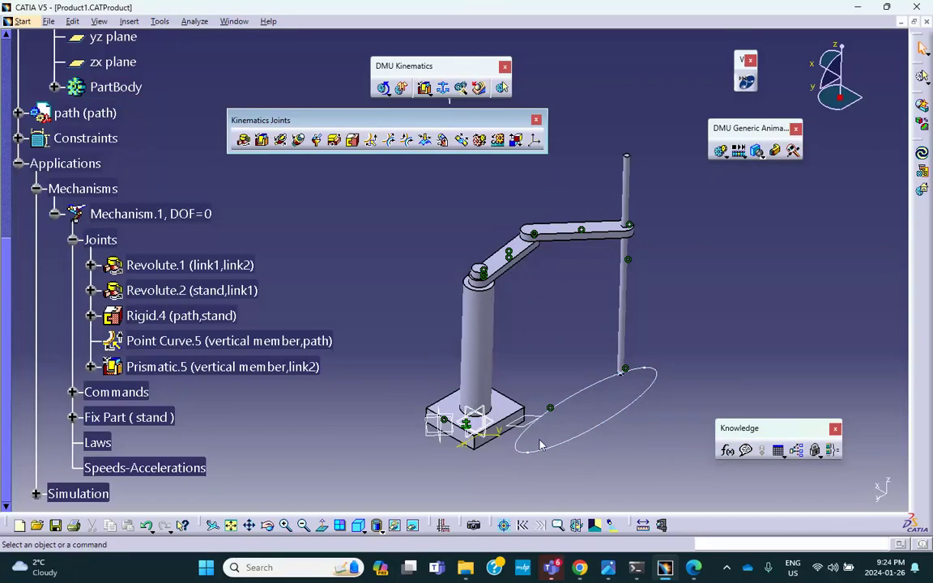
Start a formula for Mechanism.1's Command.1 length parameter.
{"action": "scroll", "coordinate": [304, 267], "scroll_direction": "down", "scroll_amount": 4}
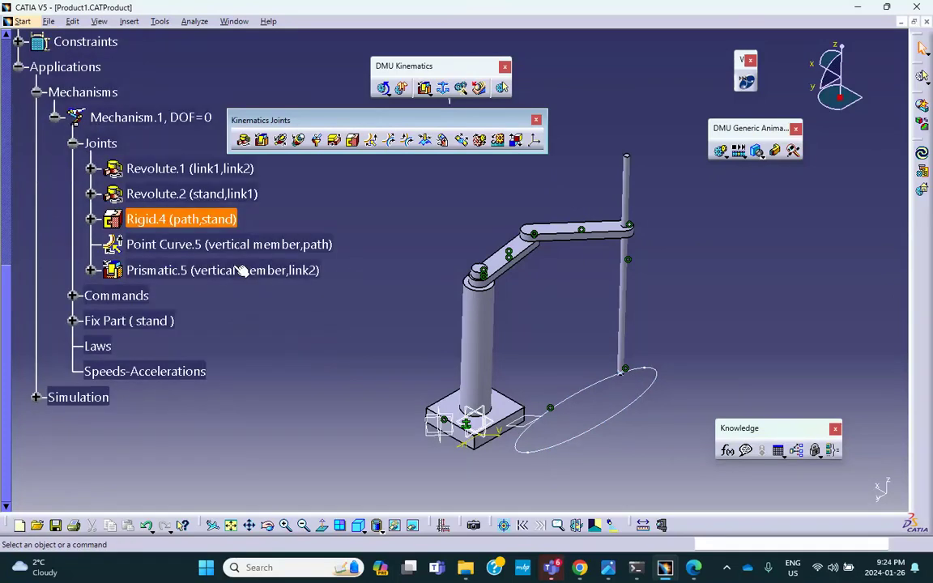
{"action": "left_click_drag", "start_coordinate": [429, 119], "coordinate": [480, 122]}
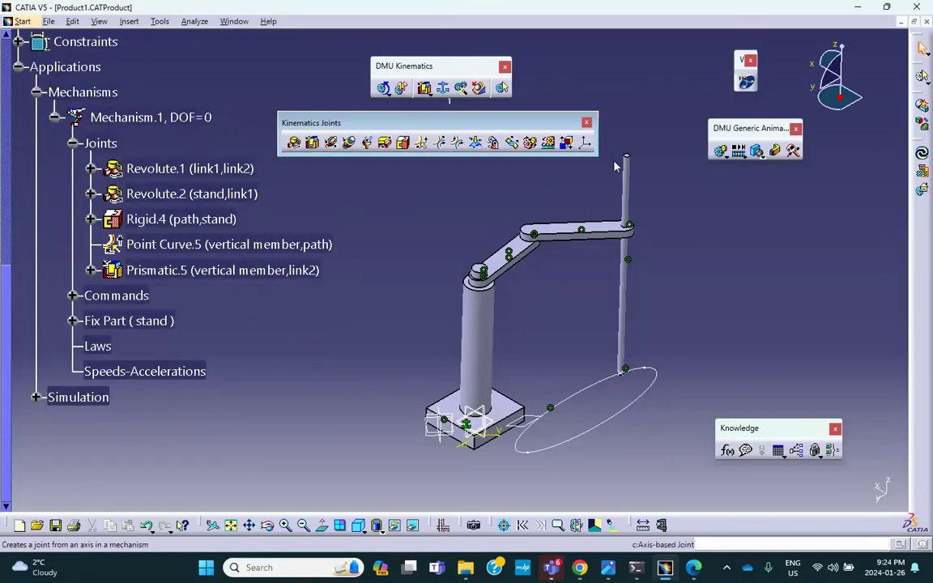
{"action": "left_click", "coordinate": [726, 447]}
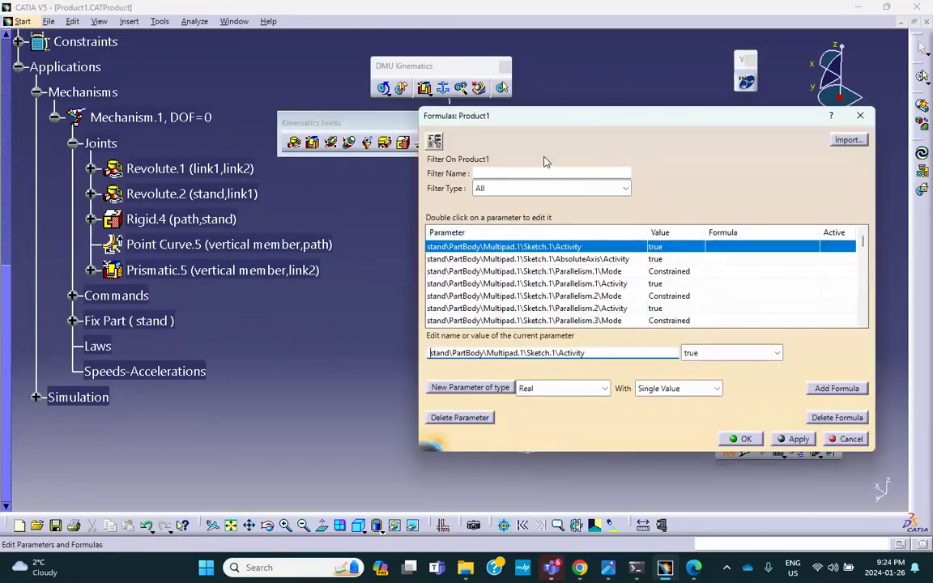
{"action": "left_click_drag", "start_coordinate": [567, 123], "coordinate": [669, 127]}
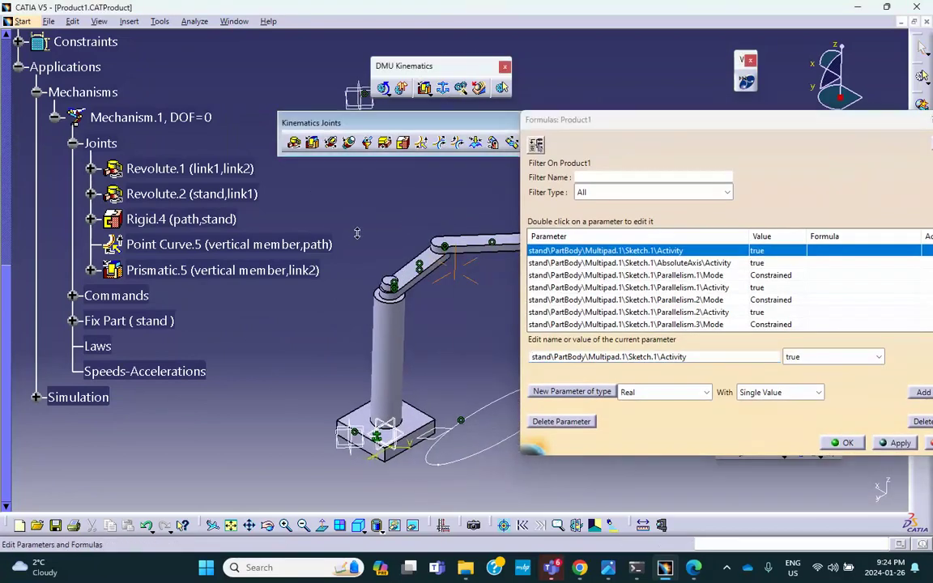
{"action": "middle_click_drag", "start_coordinate": [368, 269], "coordinate": [319, 247]}
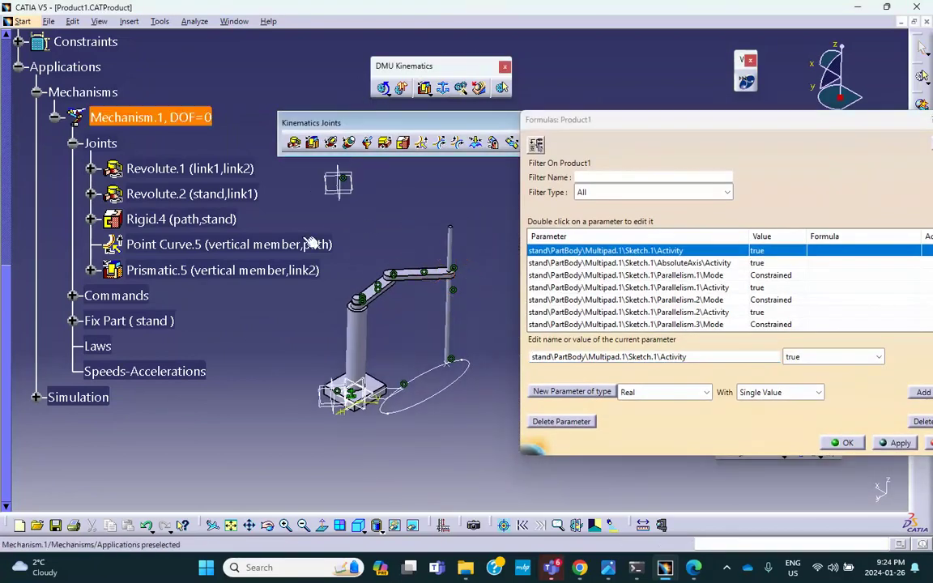
{"action": "left_click", "coordinate": [162, 120]}
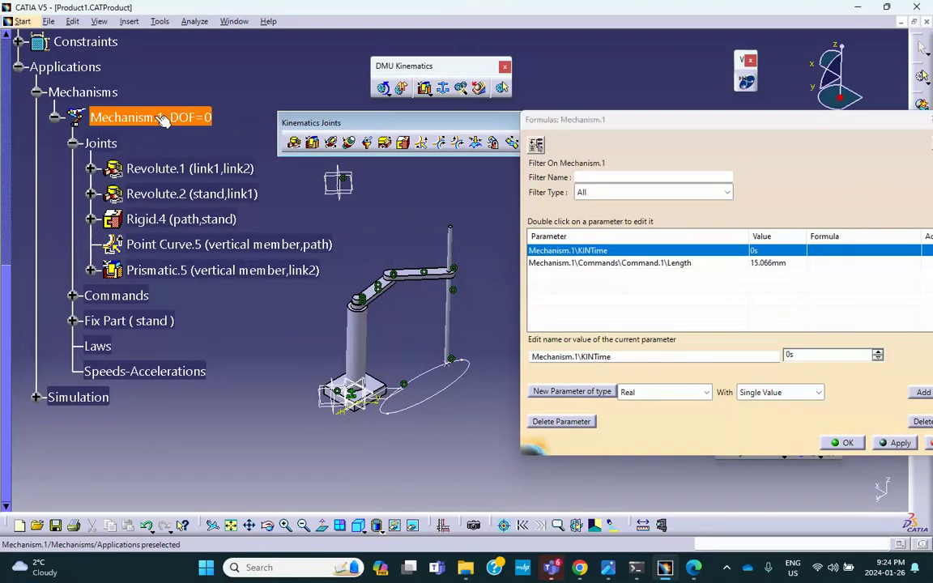
{"action": "left_click", "coordinate": [612, 263]}
{"action": "left_click_drag", "start_coordinate": [713, 134], "coordinate": [605, 119]}
{"action": "left_click", "coordinate": [824, 379]}
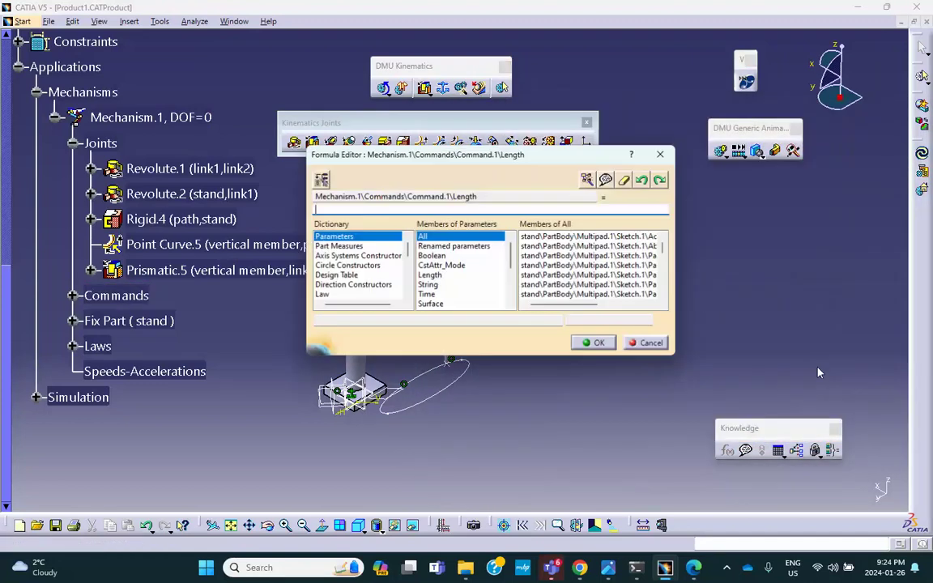
Define the Command.1 length as 30mm_s*Mechanism.1\KINTime and accept the formula.
{"action": "left_click_drag", "start_coordinate": [512, 154], "coordinate": [691, 164]}
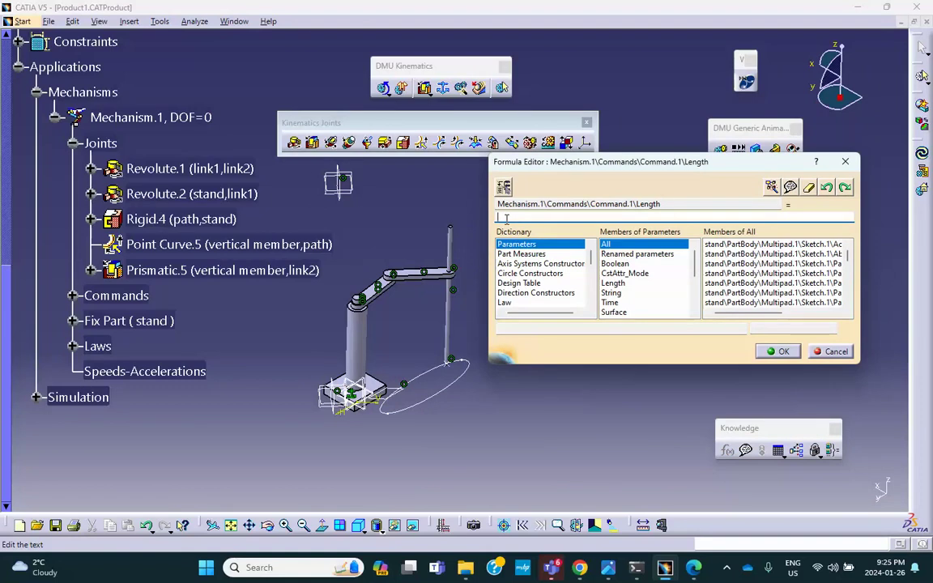
{"action": "type", "text": "4"}
{"action": "left_click", "coordinate": [610, 302]}
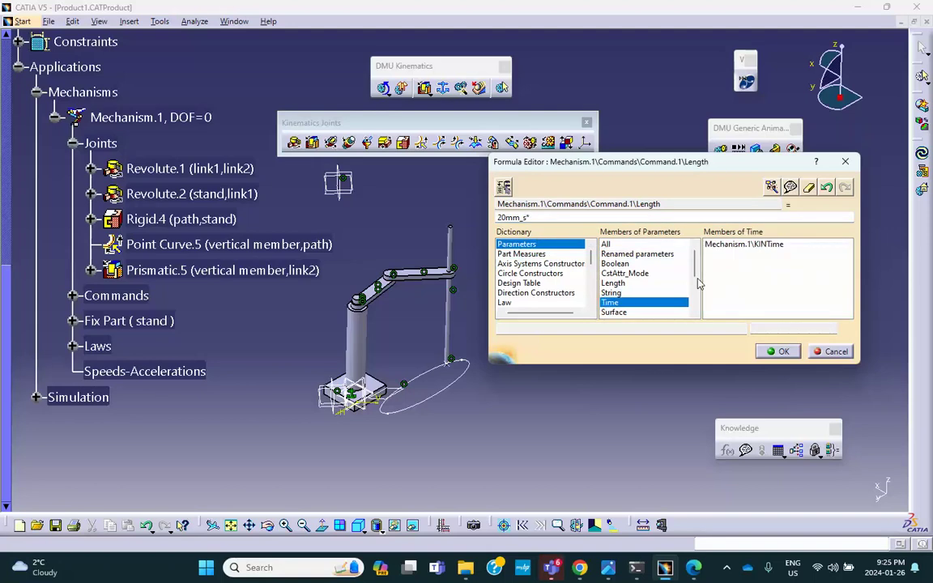
{"action": "double_click", "coordinate": [720, 245]}
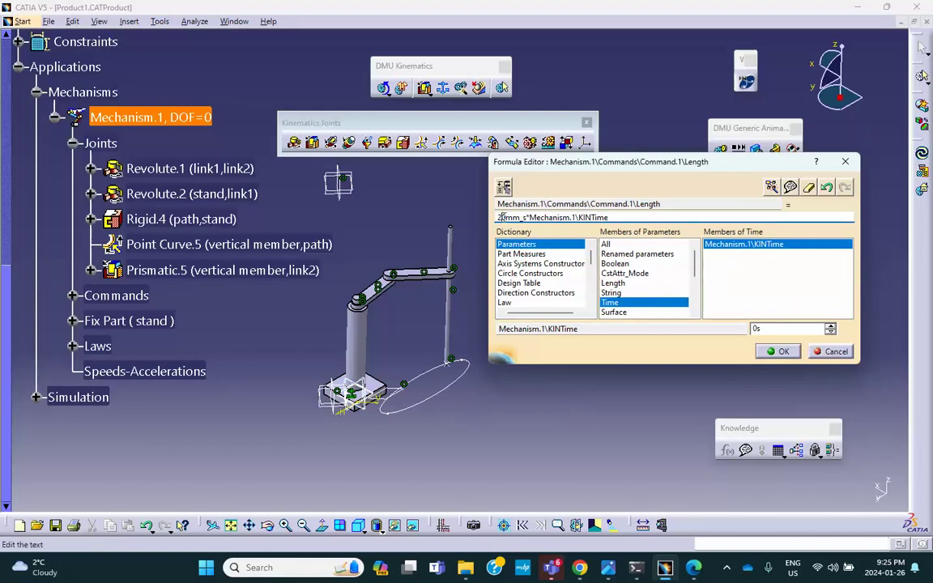
{"action": "key", "text": "BackSpace"}
{"action": "type", "text": "3"}
{"action": "left_click", "coordinate": [780, 352]}
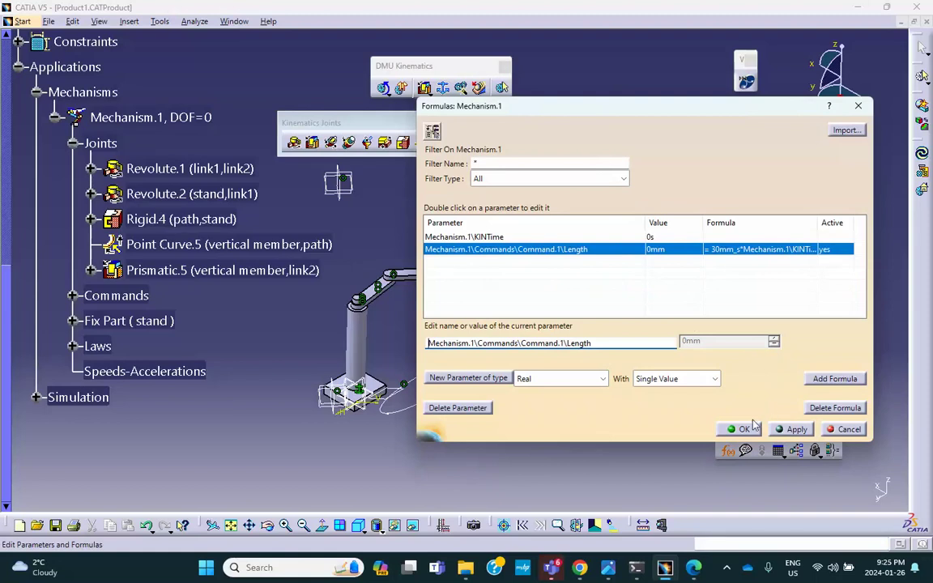
{"action": "left_click", "coordinate": [739, 429]}
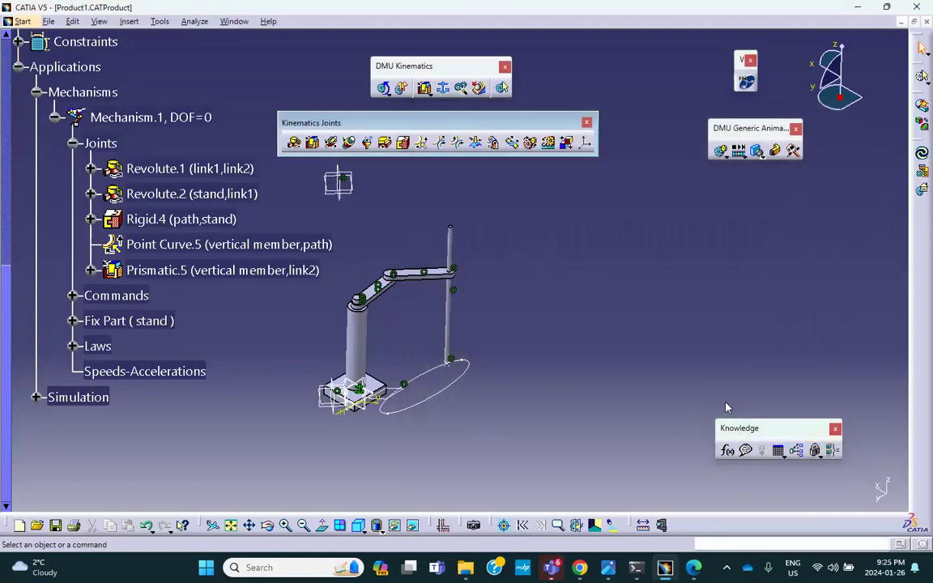
Check the time-based simulation settings of Mechanism.1 and inspect the vertical member's lower end on the elliptical path.
{"action": "left_click", "coordinate": [388, 93]}
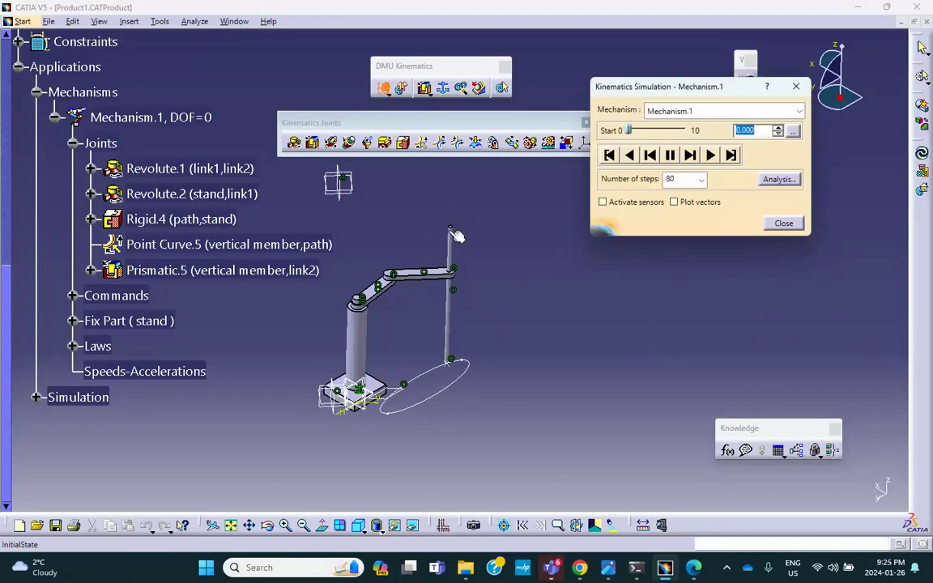
{"action": "left_click", "coordinate": [784, 226]}
{"action": "middle_click_drag", "start_coordinate": [621, 279], "coordinate": [585, 236]}
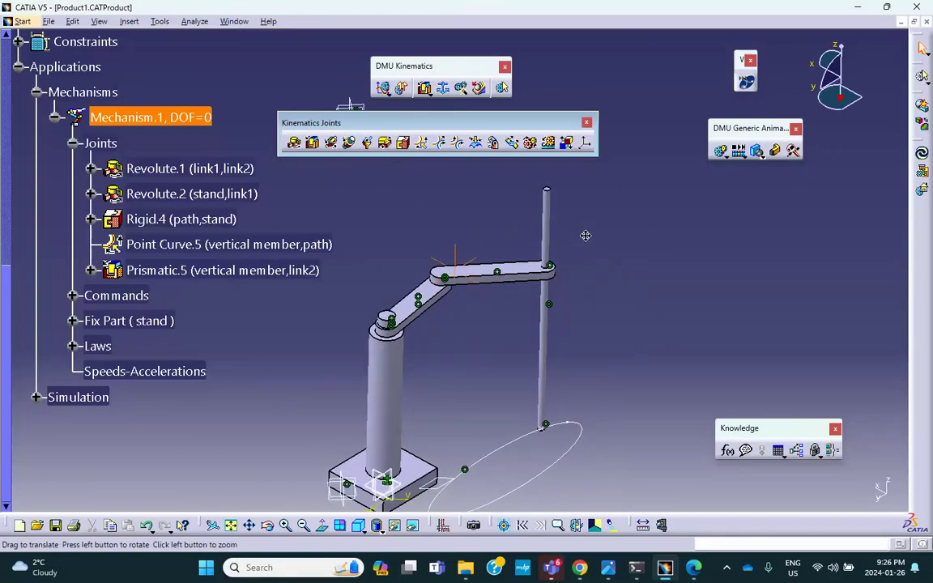
{"action": "left_click", "coordinate": [546, 429]}
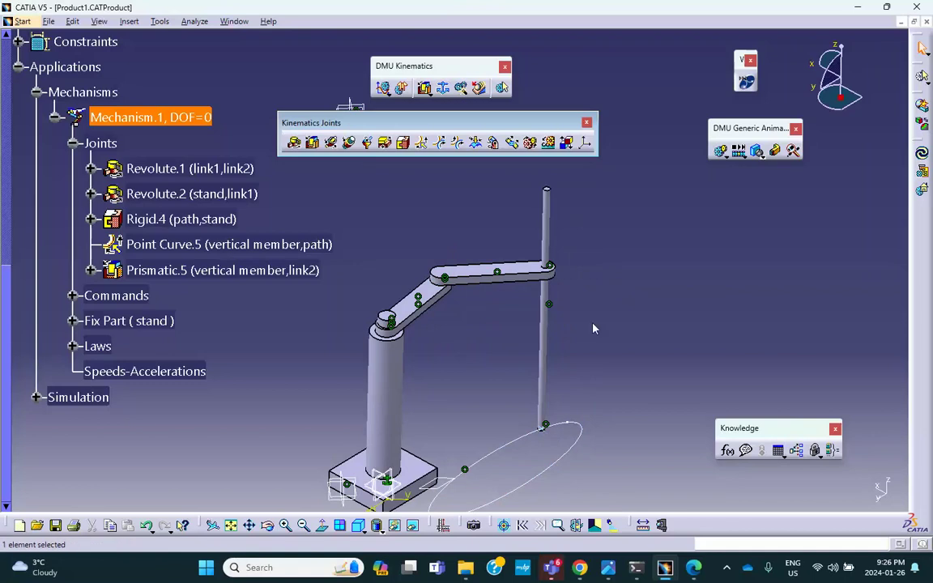
Create a speed and acceleration measurement for Mechanism.1, with the stand as reference product and Point.1 at the vertical member's lower end.
{"action": "left_click", "coordinate": [547, 429]}
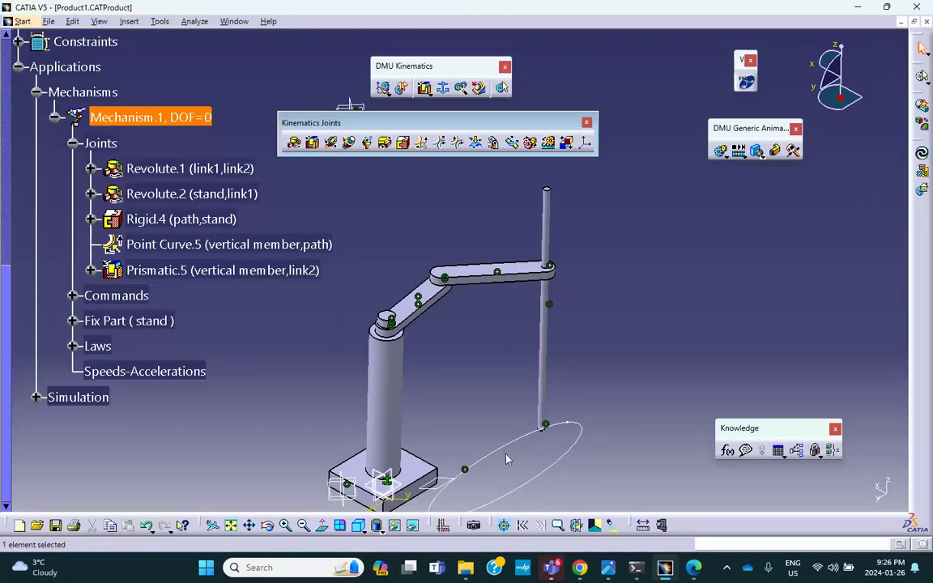
{"action": "left_click", "coordinate": [479, 88]}
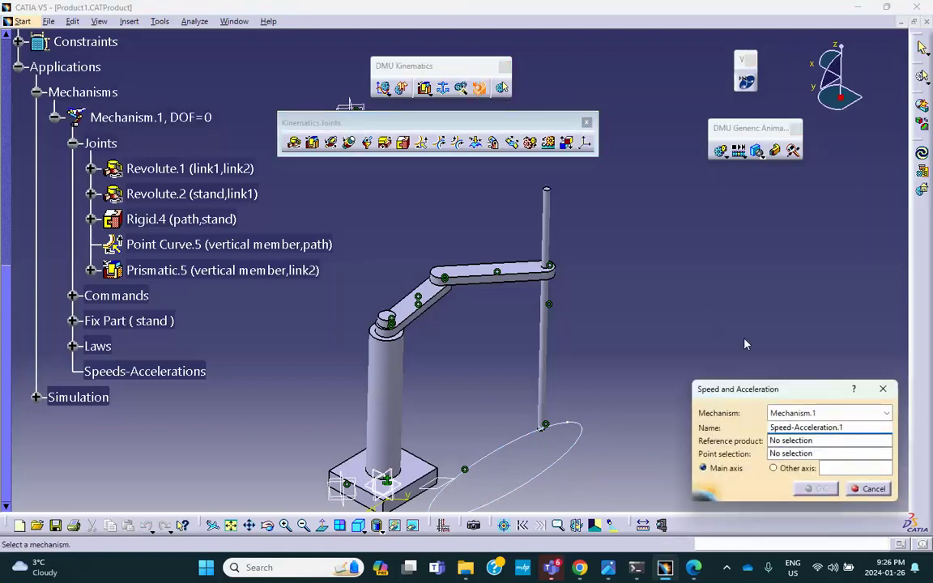
{"action": "left_click", "coordinate": [780, 442]}
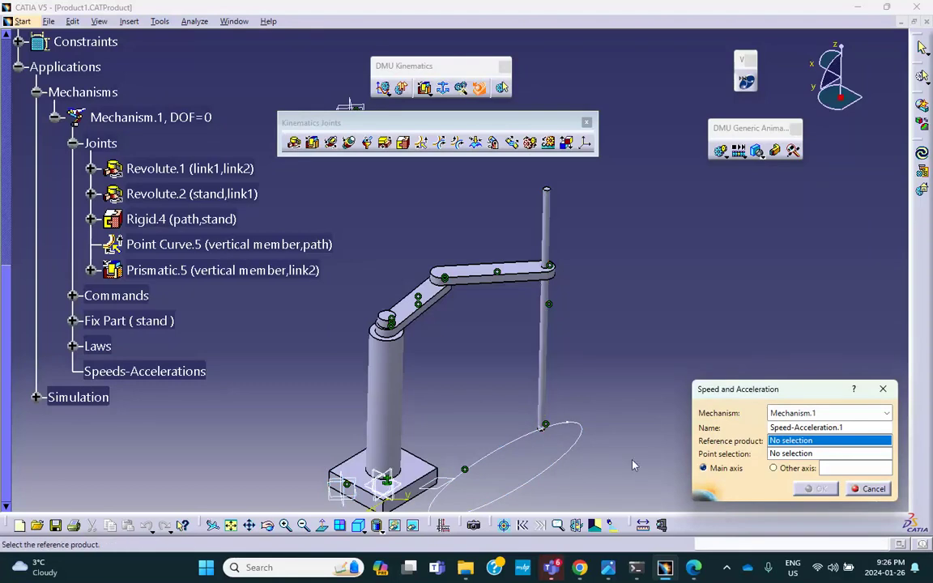
{"action": "left_click", "coordinate": [374, 401]}
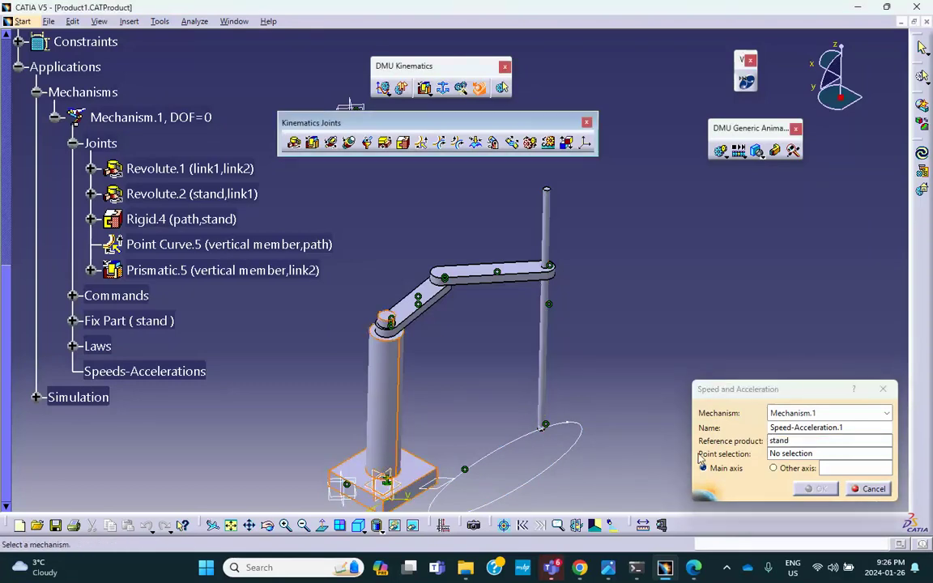
{"action": "left_click", "coordinate": [787, 455]}
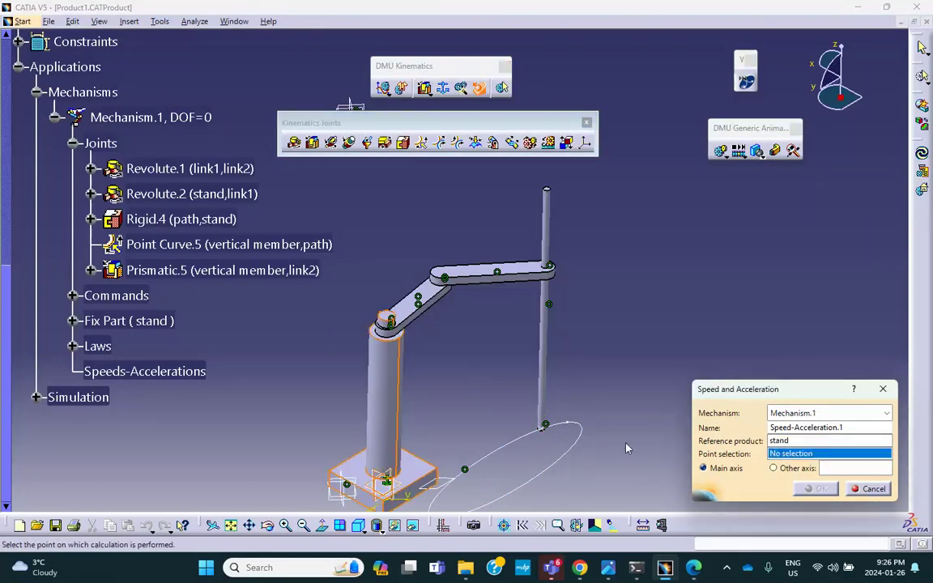
{"action": "left_click", "coordinate": [547, 431]}
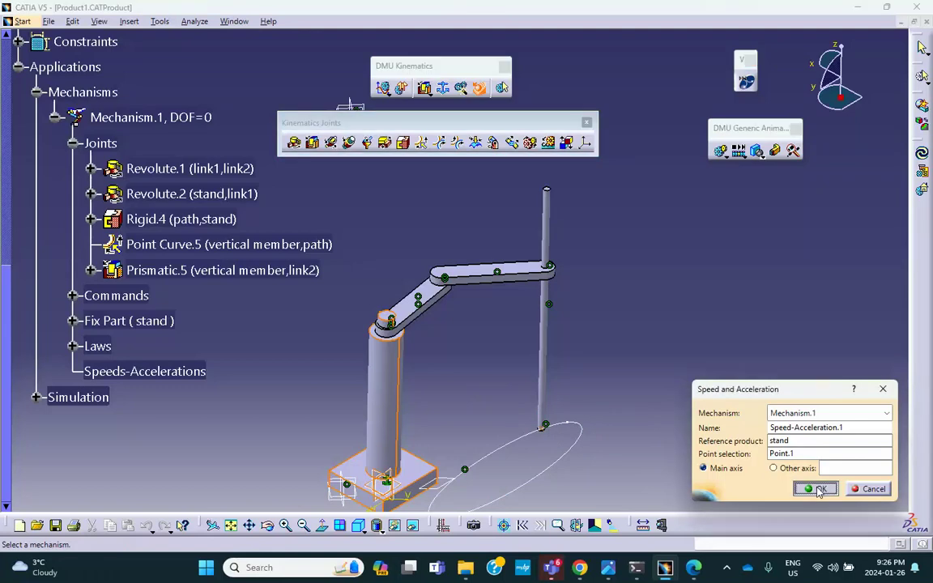
{"action": "left_click", "coordinate": [816, 488]}
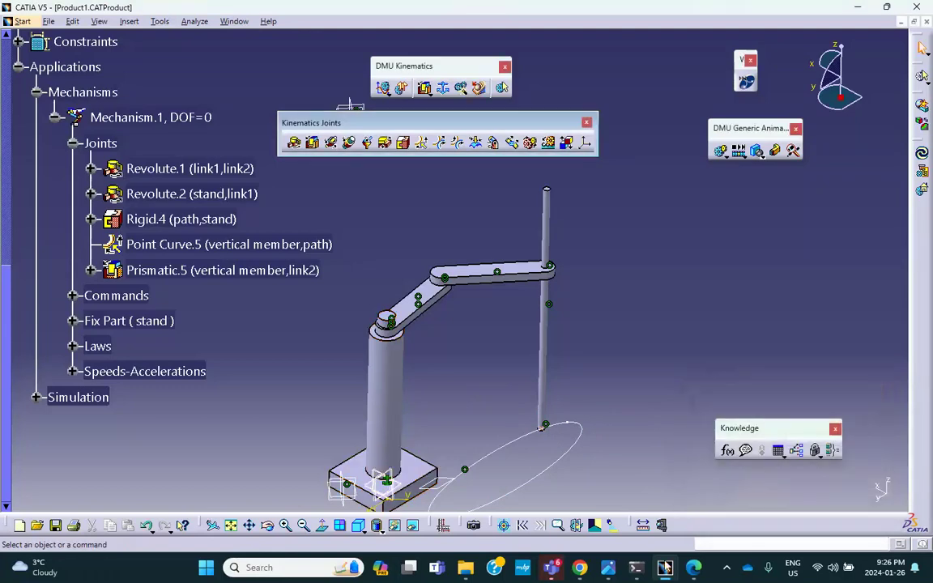
{"action": "left_click", "coordinate": [726, 566]}
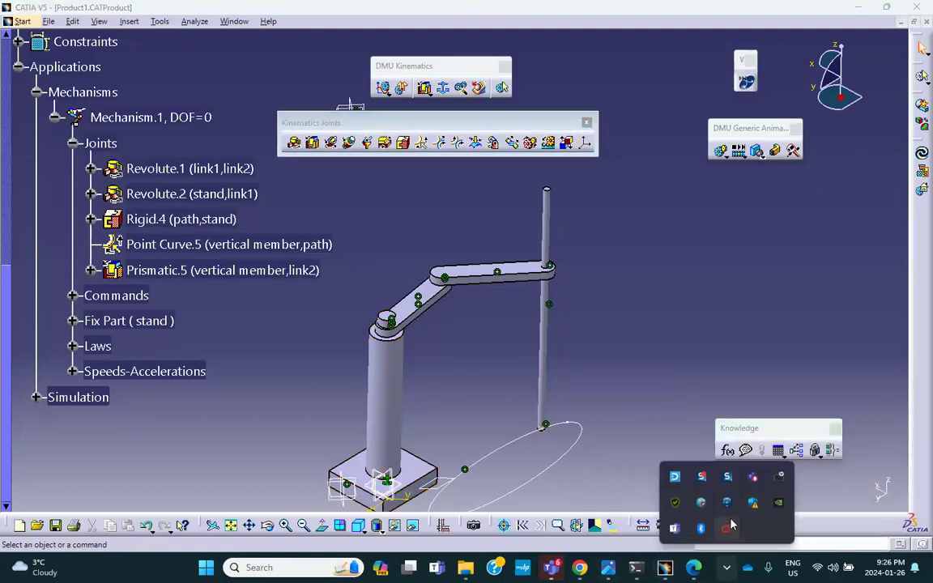
{"action": "left_click", "coordinate": [657, 420]}
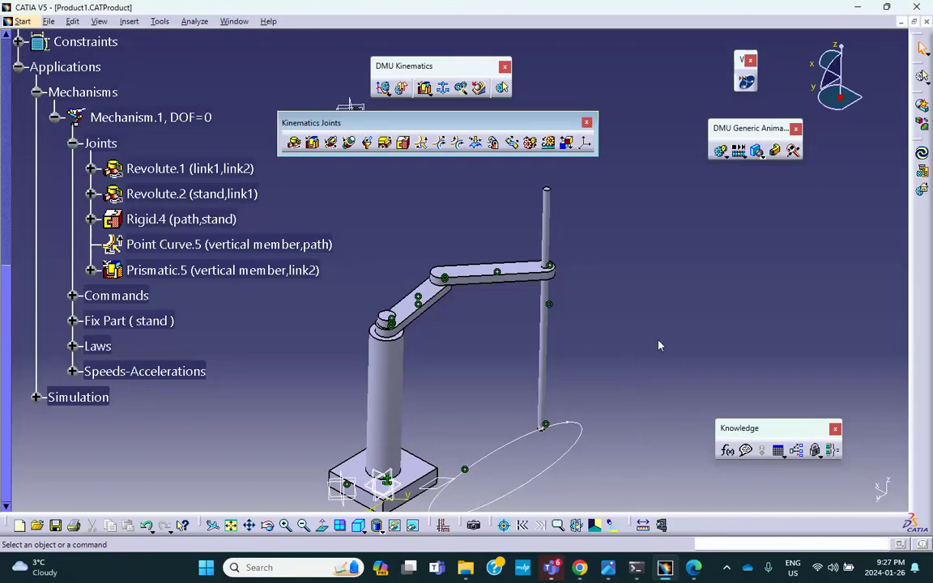
Expand the Speeds-Accelerations branch and open the law-based simulation of Mechanism.1 with its sensors activated.
{"action": "left_click", "coordinate": [73, 371]}
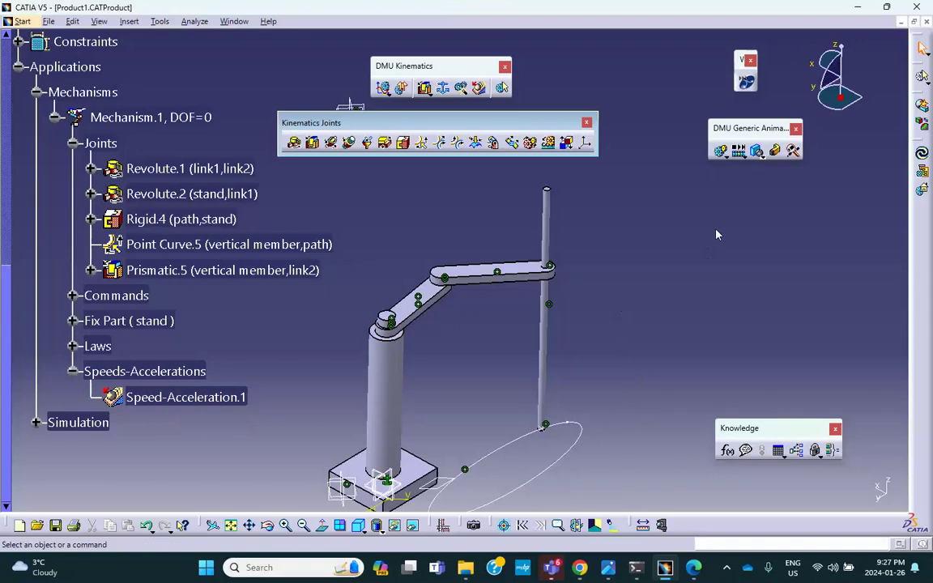
{"action": "left_click", "coordinate": [383, 88]}
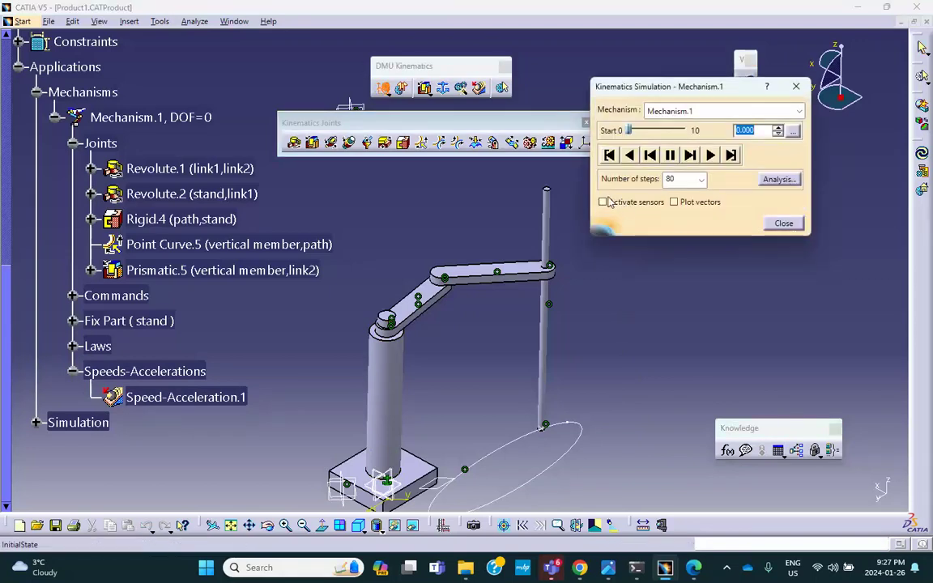
{"action": "left_click", "coordinate": [602, 202]}
{"action": "left_click_drag", "start_coordinate": [373, 99], "coordinate": [806, 119]}
{"action": "middle_click_drag", "start_coordinate": [450, 178], "coordinate": [449, 212]}
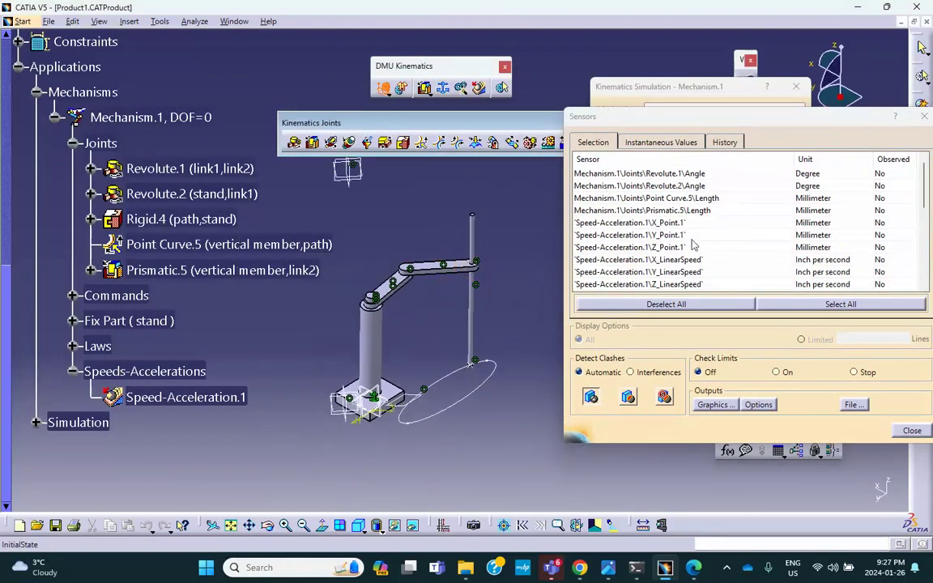
Set the LinearSpeed and Linear Acceleration sensors of Speed-Acceleration.1 to be observed.
{"action": "scroll", "coordinate": [662, 240], "scroll_direction": "down", "scroll_amount": 1}
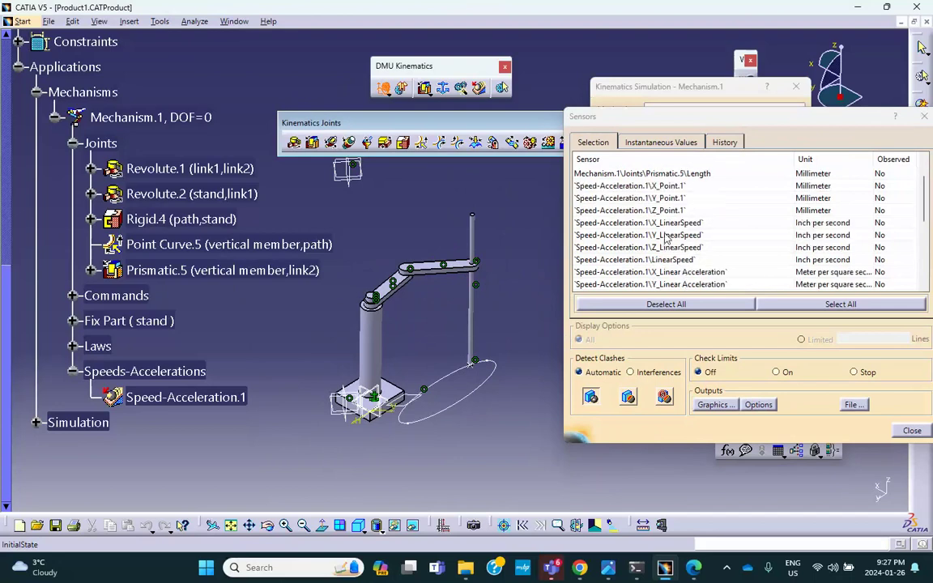
{"action": "left_click", "coordinate": [675, 260]}
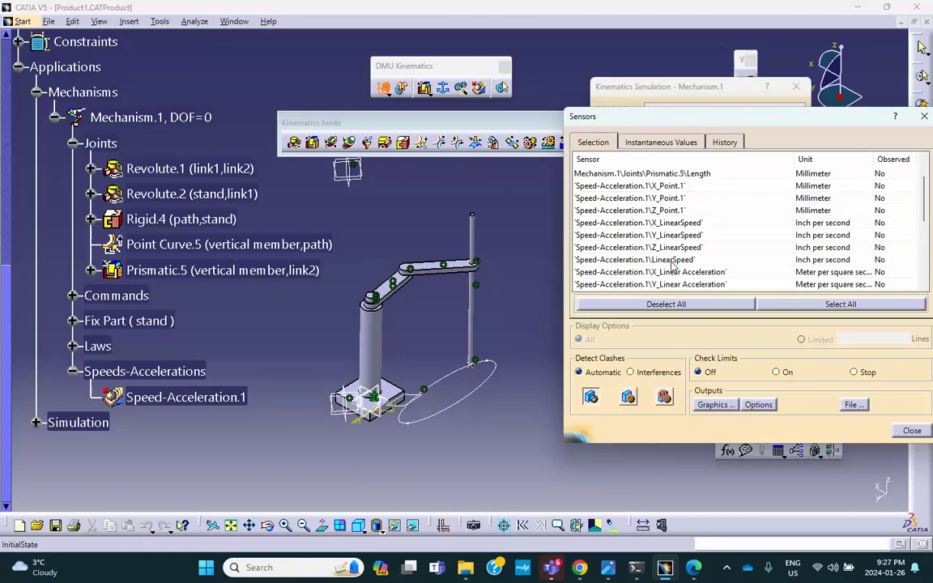
{"action": "left_click", "coordinate": [671, 260]}
{"action": "scroll", "coordinate": [666, 265], "scroll_direction": "down", "scroll_amount": 1}
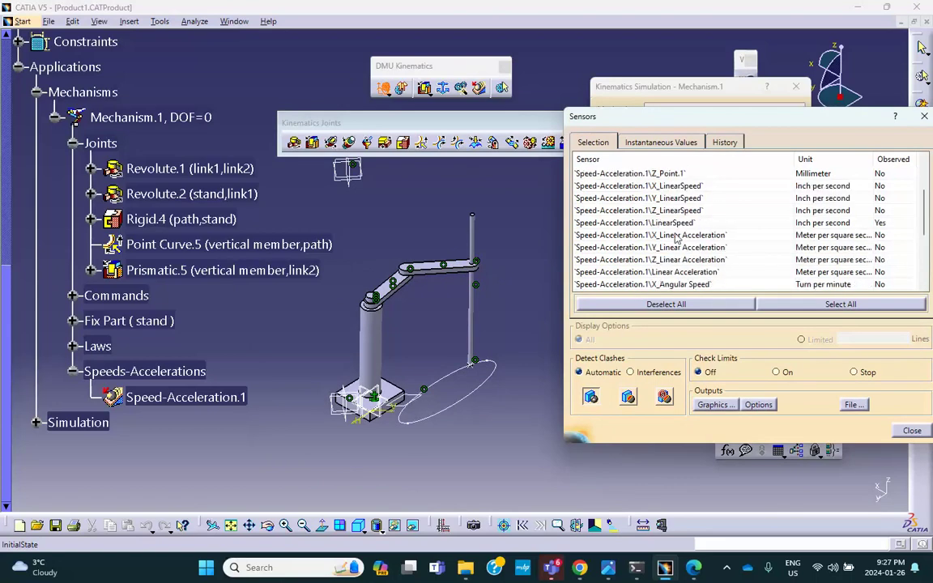
{"action": "scroll", "coordinate": [669, 248], "scroll_direction": "down", "scroll_amount": 1}
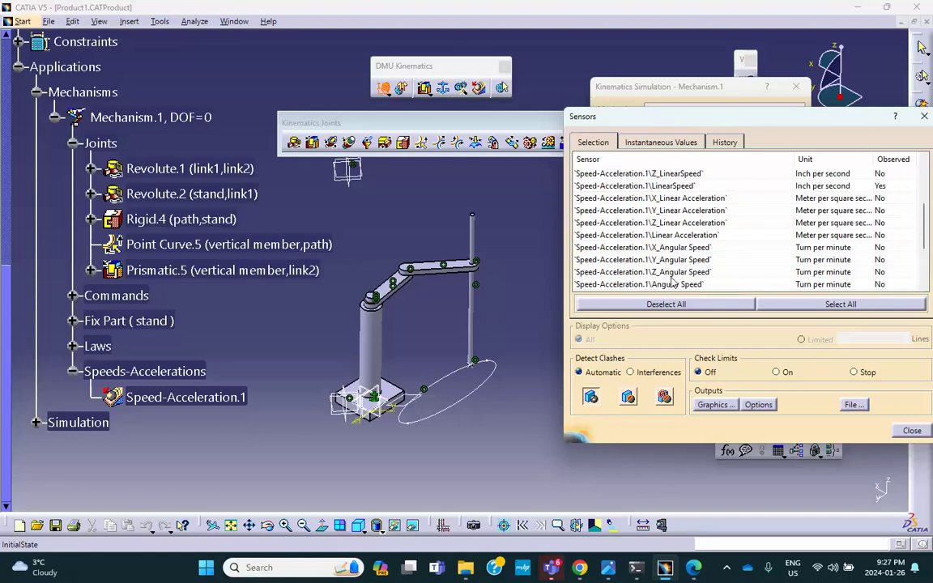
{"action": "left_click", "coordinate": [672, 236]}
{"action": "left_click_drag", "start_coordinate": [745, 123], "coordinate": [708, 356]}
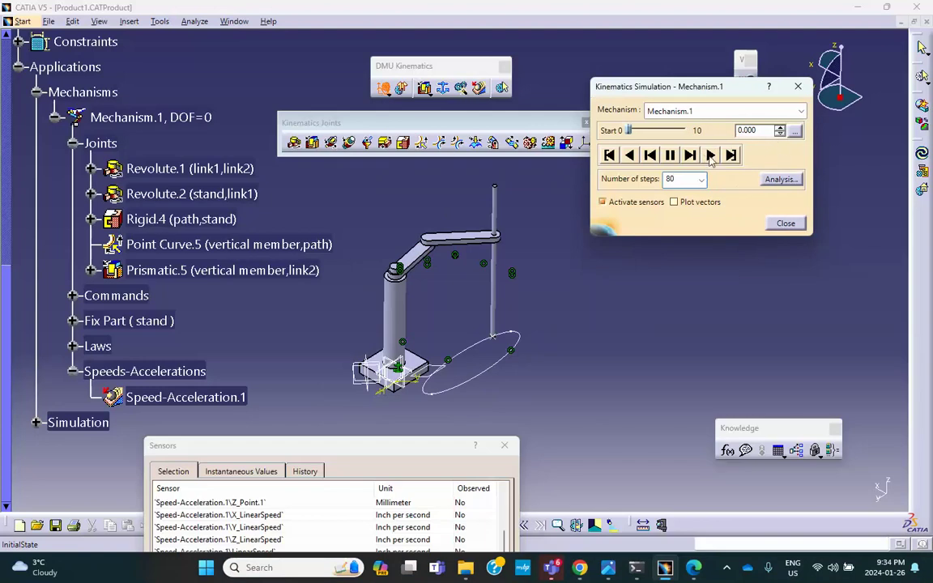
Run the 10 s simulation of Mechanism.1 and return it to time 0.
{"action": "left_click", "coordinate": [710, 156]}
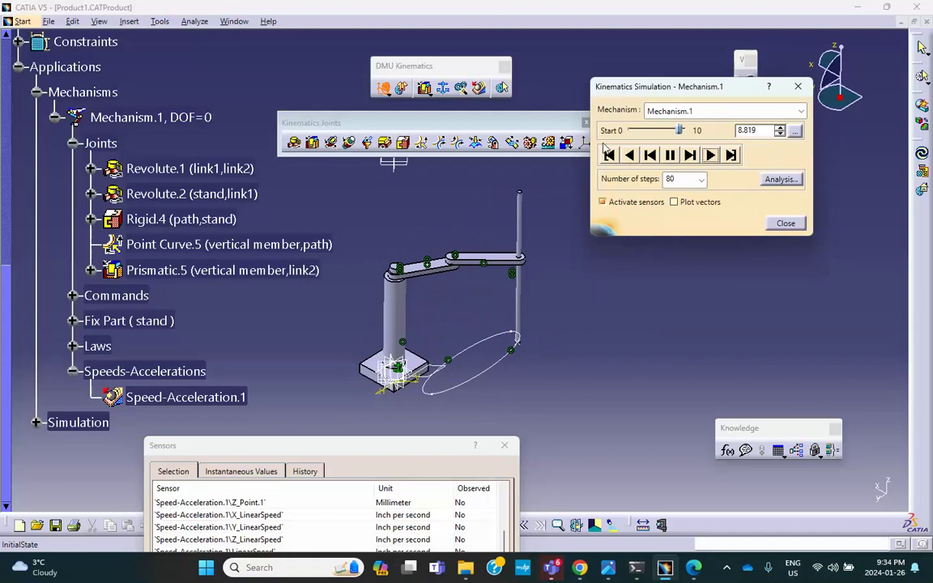
{"action": "left_click", "coordinate": [611, 155]}
{"action": "left_click", "coordinate": [403, 447]}
{"action": "left_click_drag", "start_coordinate": [403, 447], "coordinate": [406, 117]}
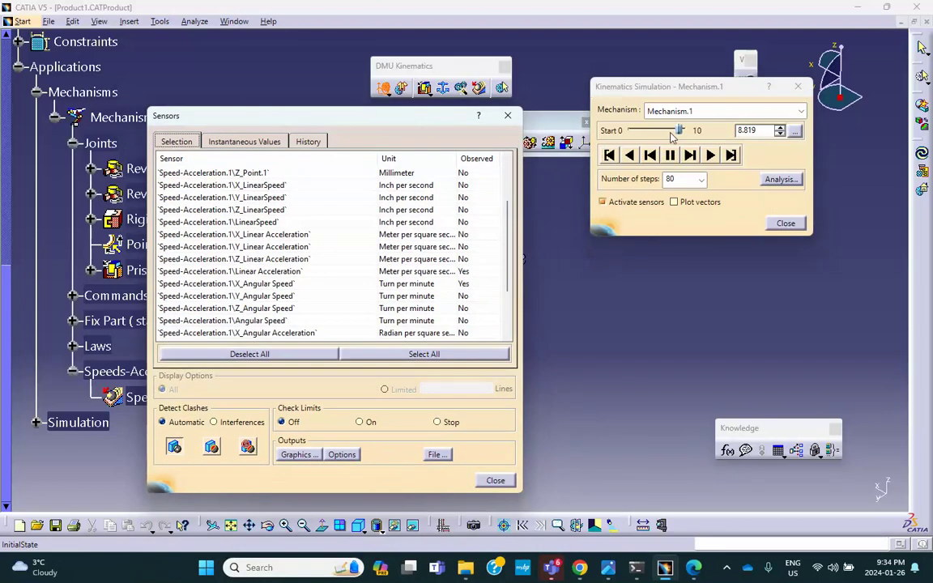
{"action": "left_click_drag", "start_coordinate": [679, 131], "coordinate": [566, 117]}
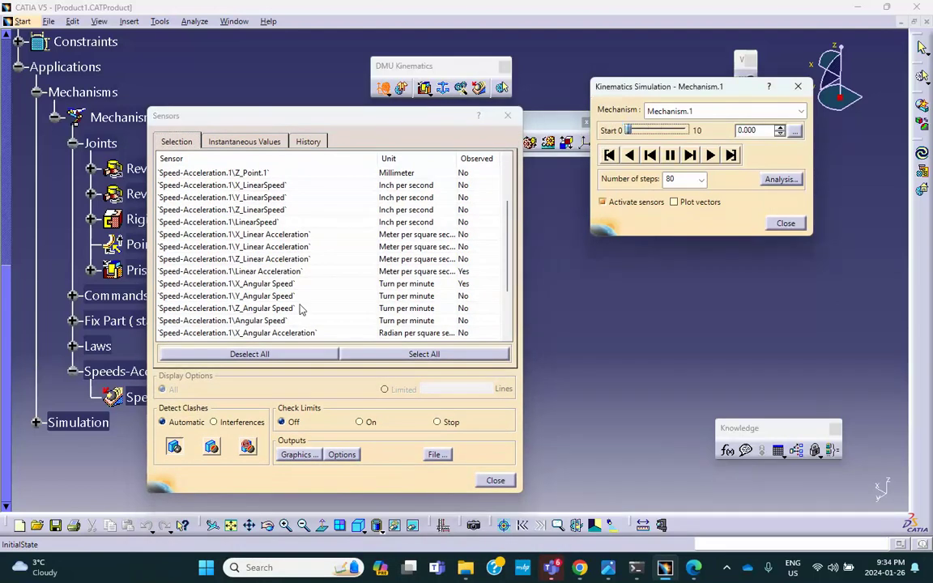
Clear the recorded sensor history and uncover the mechanism from behind the Sensors window.
{"action": "left_click", "coordinate": [308, 141]}
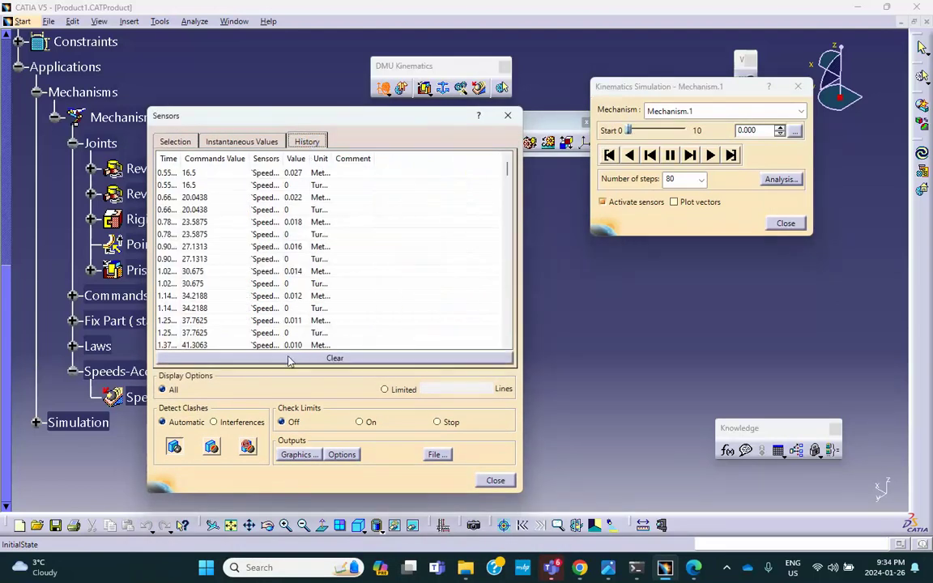
{"action": "left_click", "coordinate": [294, 359]}
{"action": "left_click_drag", "start_coordinate": [318, 122], "coordinate": [273, 431]}
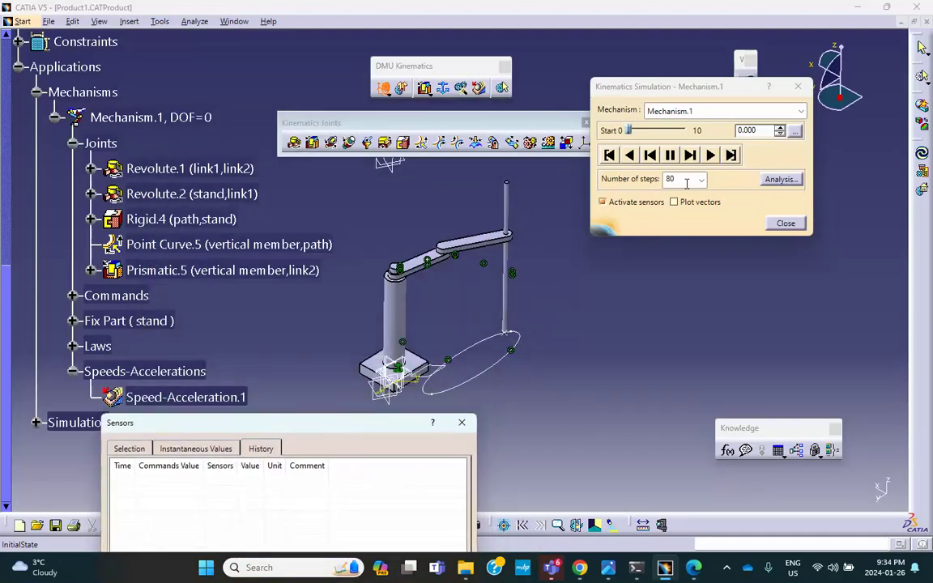
Set the simulation's maximum time bound to 20 s.
{"action": "left_click", "coordinate": [794, 131]}
{"action": "left_click_drag", "start_coordinate": [841, 474], "coordinate": [818, 476]}
{"action": "type", "text": "2"}
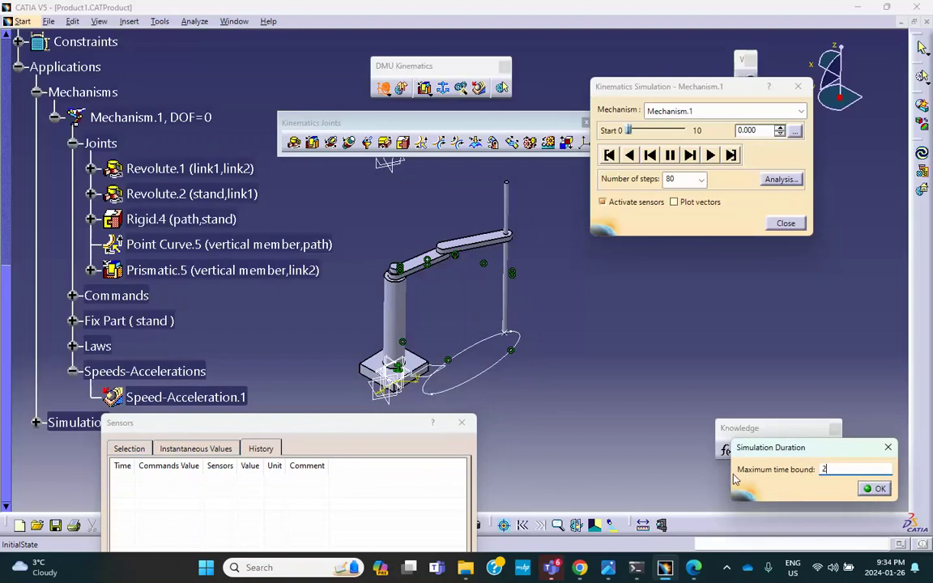
{"action": "type", "text": "0 s"}
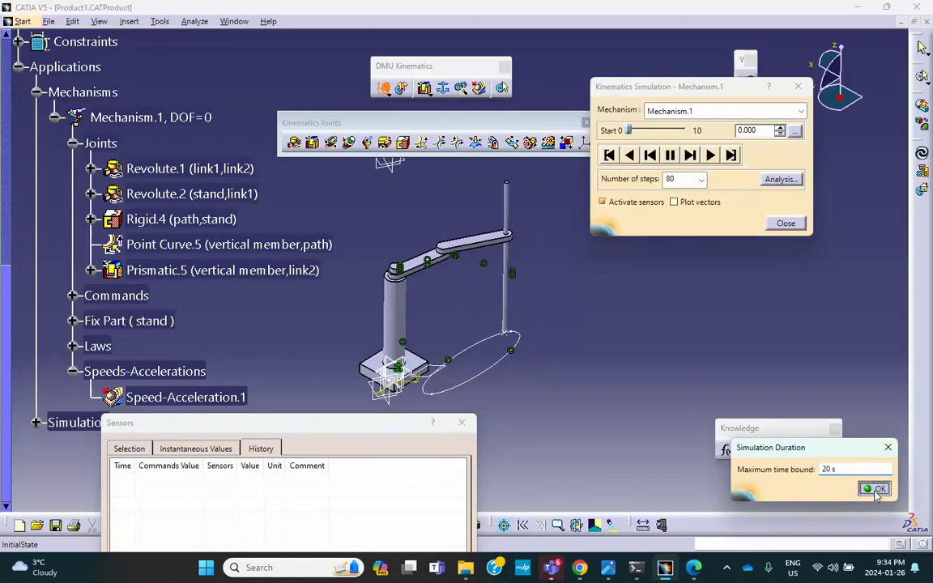
{"action": "left_click", "coordinate": [874, 488]}
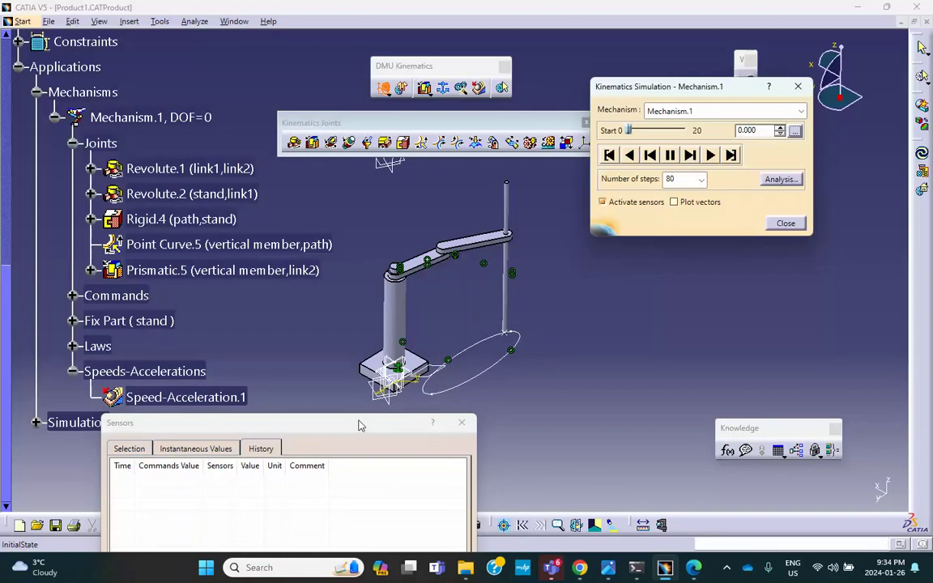
Run the simulation with the 20 s bound, plot the observed sensors against time, and close the graph after inspecting it.
{"action": "left_click", "coordinate": [127, 448]}
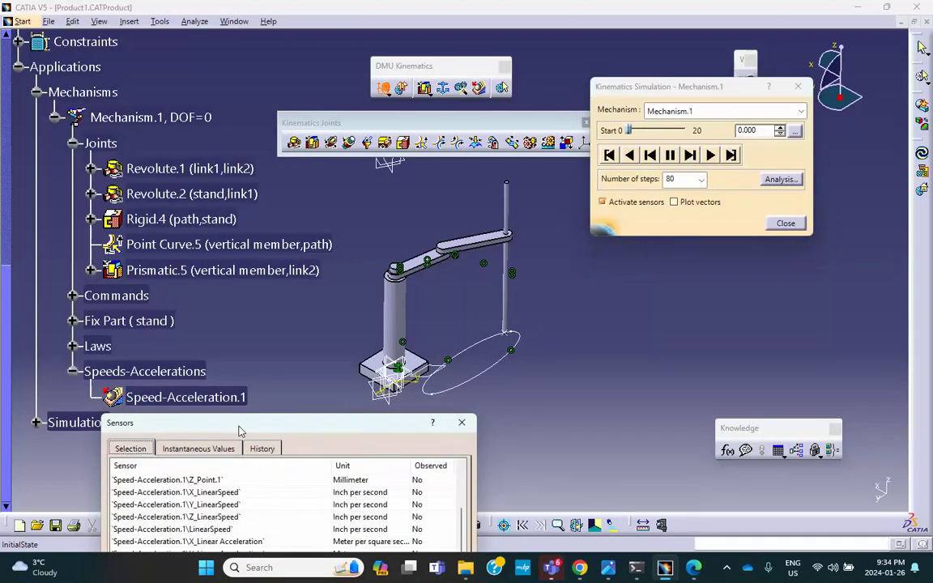
{"action": "left_click", "coordinate": [710, 157]}
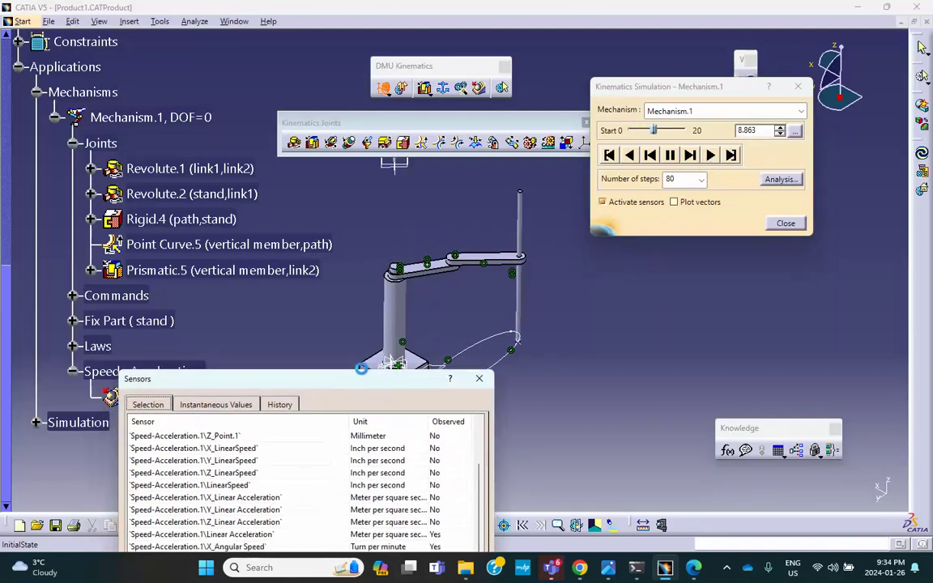
{"action": "left_click", "coordinate": [293, 520]}
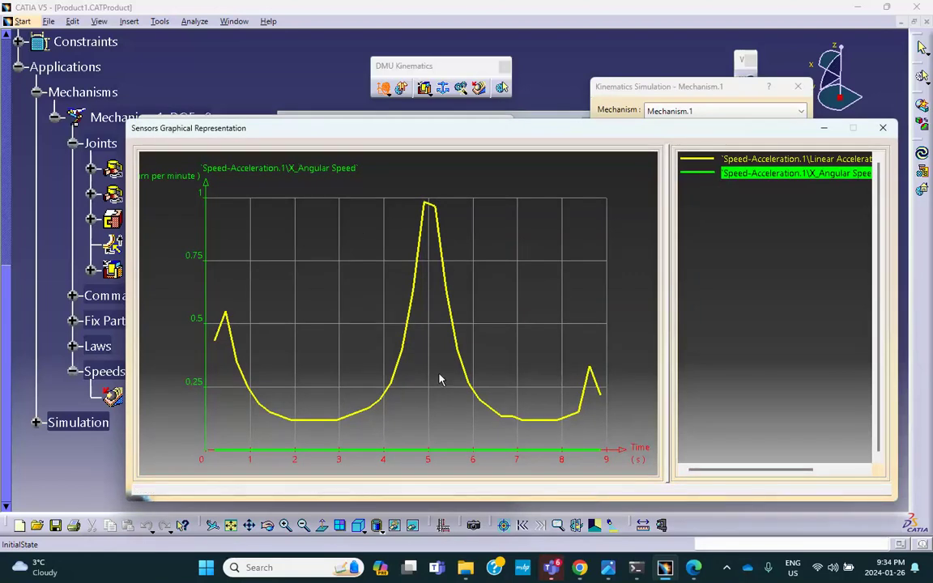
{"action": "left_click_drag", "start_coordinate": [265, 262], "coordinate": [273, 302]}
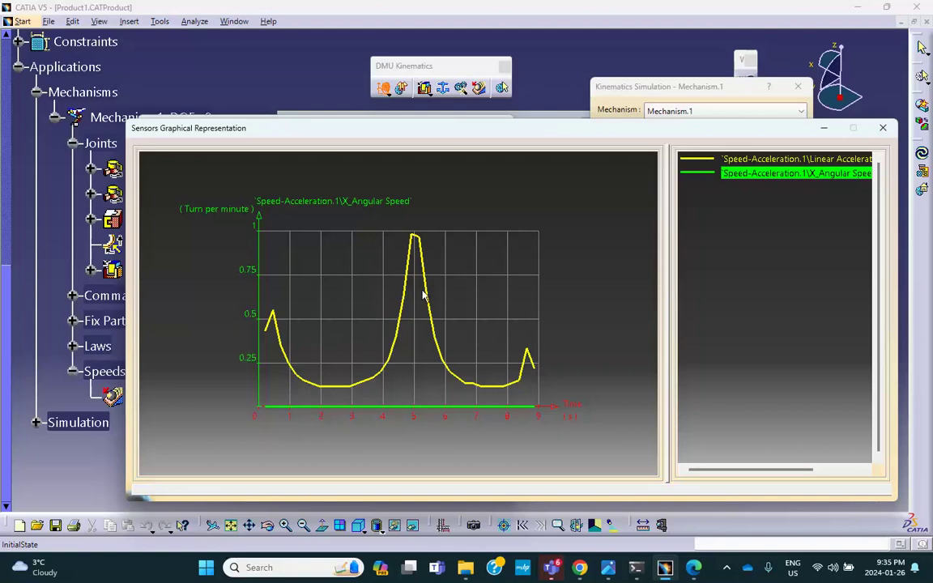
{"action": "left_click", "coordinate": [882, 130]}
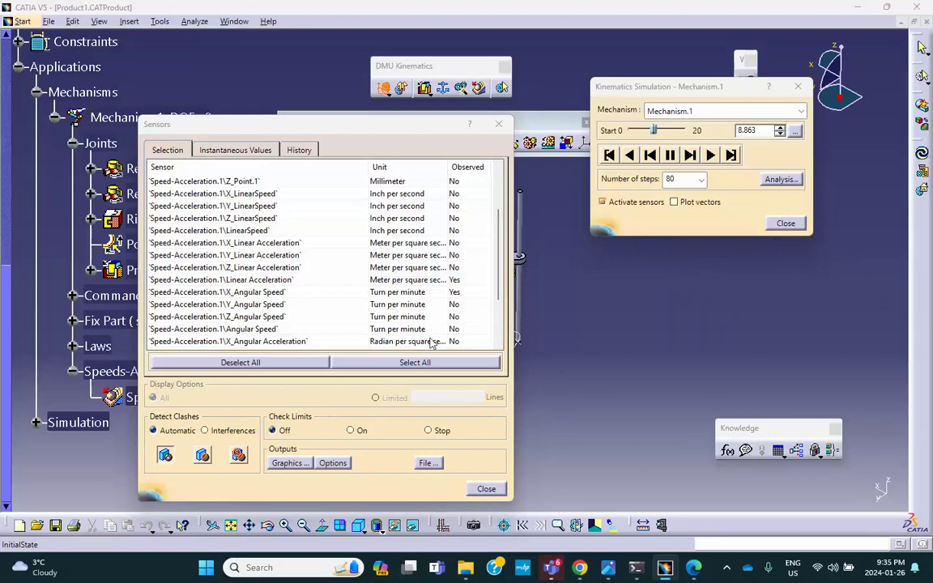
Plot the observed sensors again and capture a rectangular screenshot of the Sensors Graphical Representation window.
{"action": "left_click", "coordinate": [285, 463]}
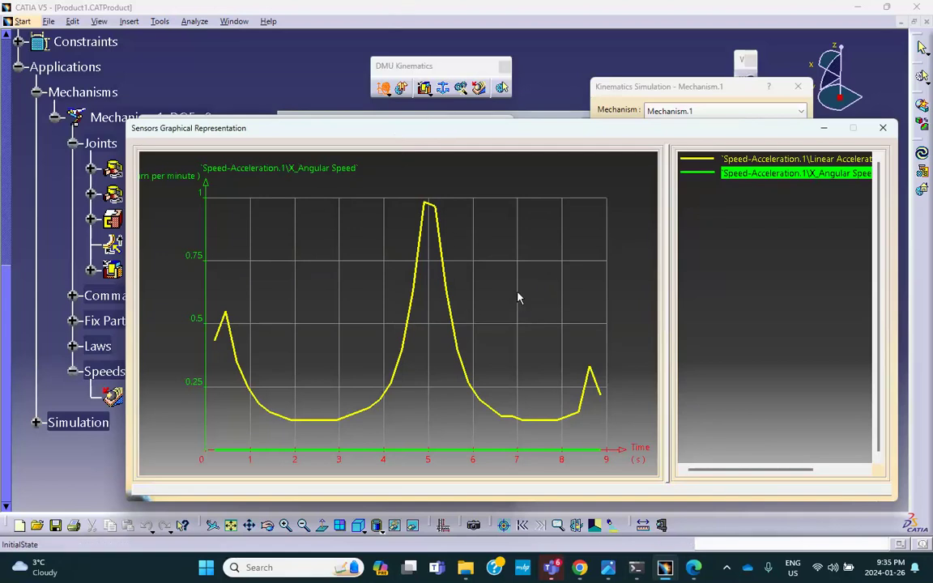
{"action": "key", "text": "super+shift+s"}
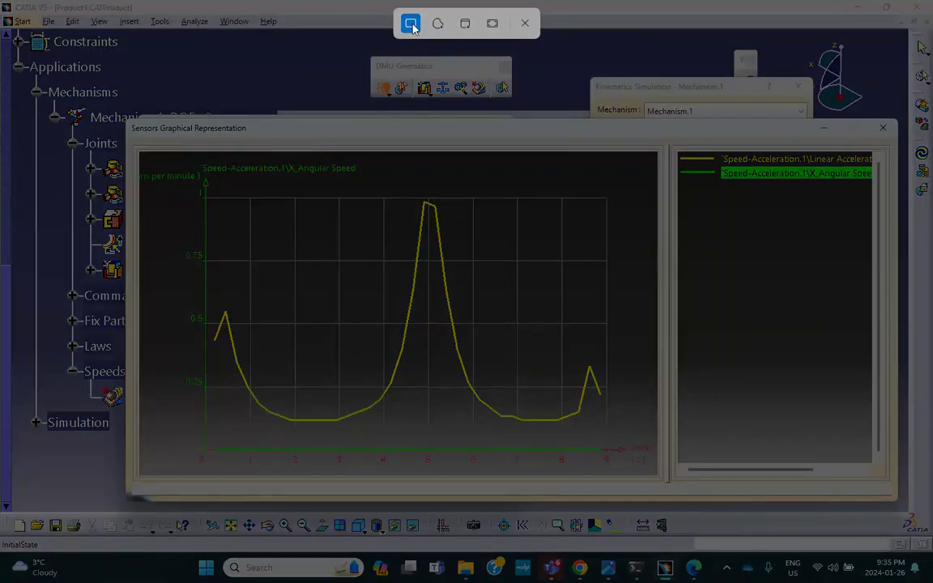
{"action": "left_click_drag", "start_coordinate": [127, 117], "coordinate": [893, 501]}
{"action": "left_click_drag", "start_coordinate": [882, 490], "coordinate": [882, 491]}
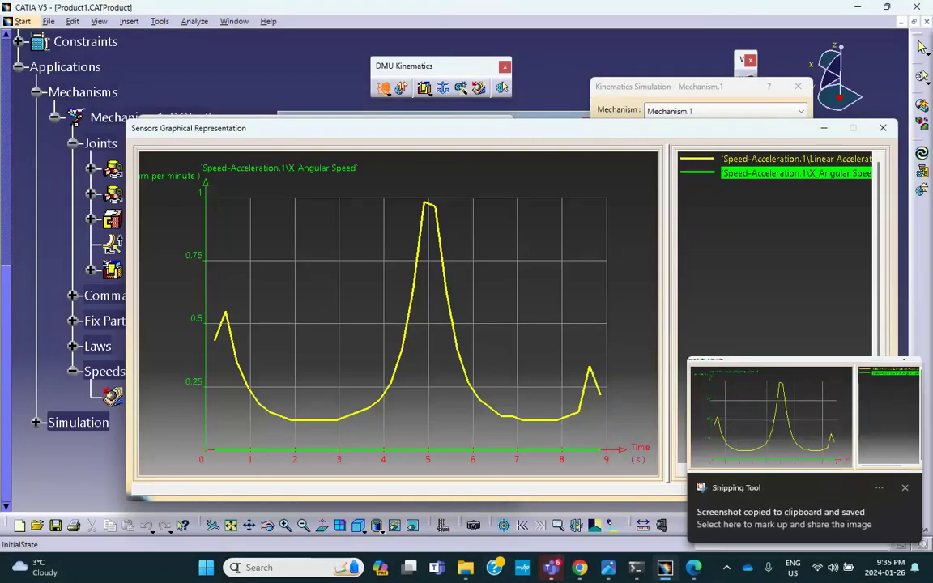
Switch to Word, create a blank document and paste the captured Sensors Graphical Representation screenshot into it.
{"action": "key", "text": "super"}
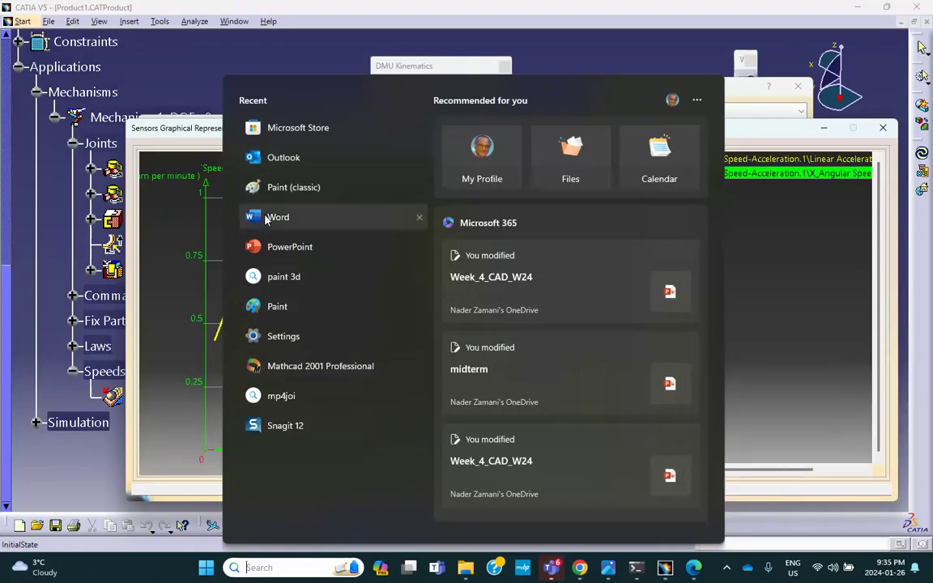
{"action": "key", "text": "Escape"}
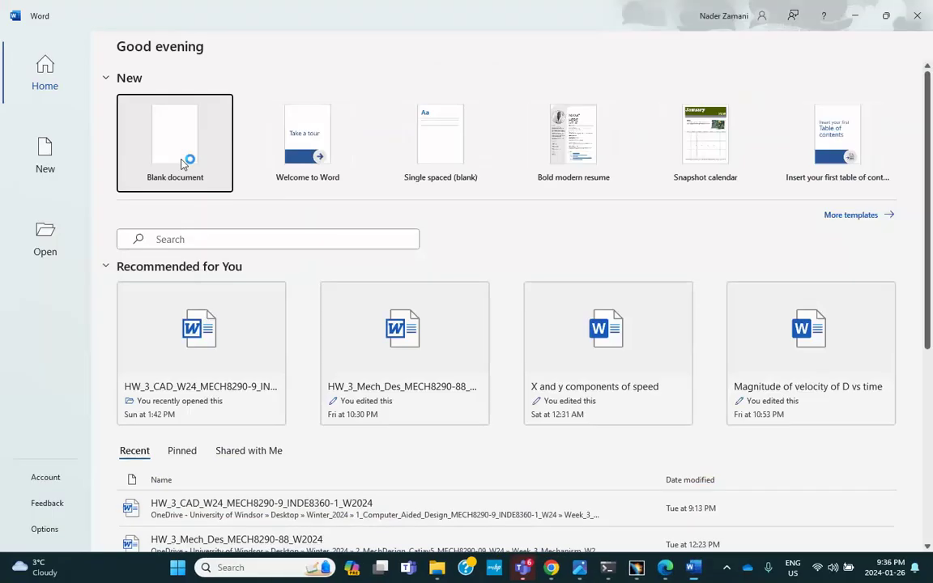
{"action": "left_click", "coordinate": [183, 162]}
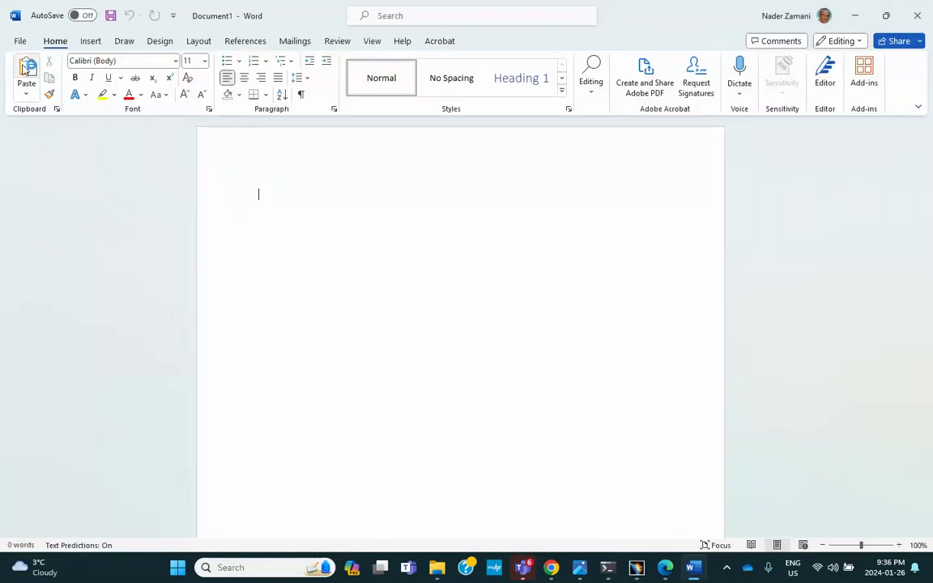
{"action": "left_click", "coordinate": [26, 71]}
Start saving the document as a new file and browse to the Desktop's Winter_2024 folder and its 2_MechDesign_Catiav5 course subfolder.
{"action": "left_click", "coordinate": [19, 41]}
{"action": "left_click", "coordinate": [57, 246]}
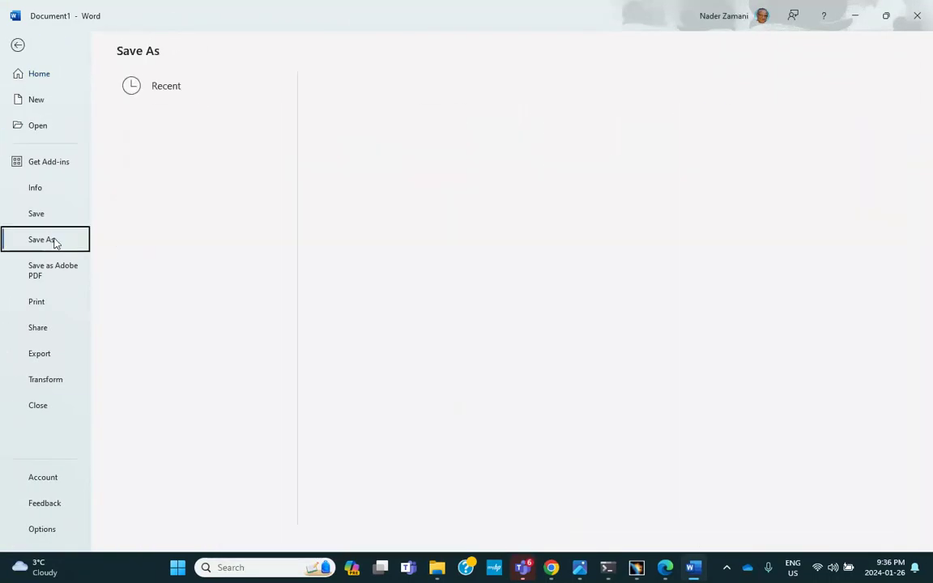
{"action": "left_click", "coordinate": [187, 300]}
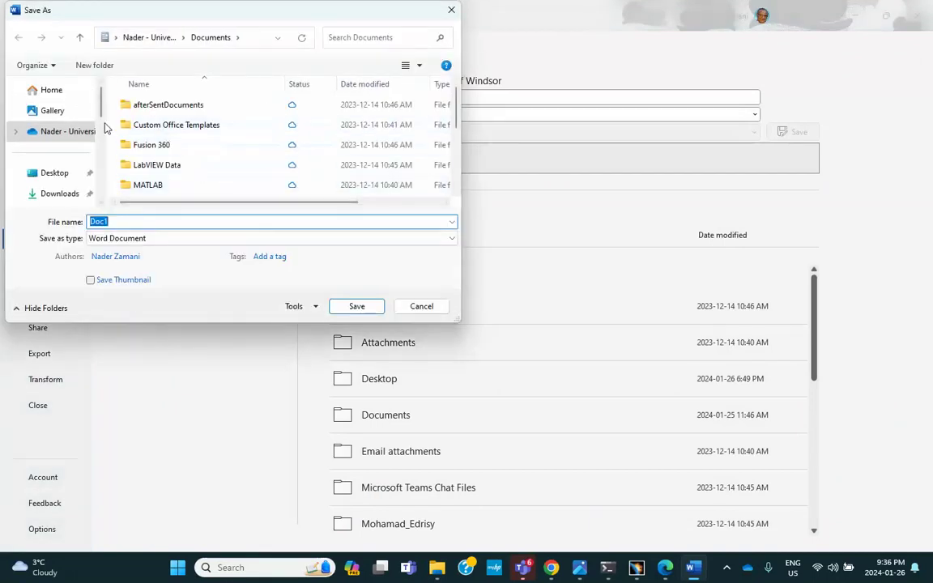
{"action": "left_click", "coordinate": [50, 173]}
{"action": "scroll", "coordinate": [147, 140], "scroll_direction": "down", "scroll_amount": 1}
{"action": "scroll", "coordinate": [148, 139], "scroll_direction": "down", "scroll_amount": 1}
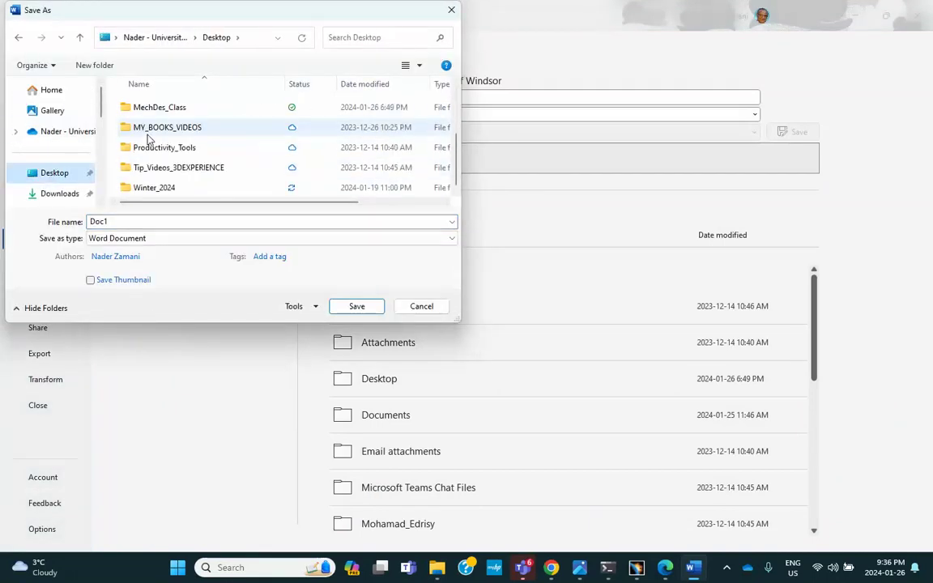
{"action": "double_click", "coordinate": [149, 187]}
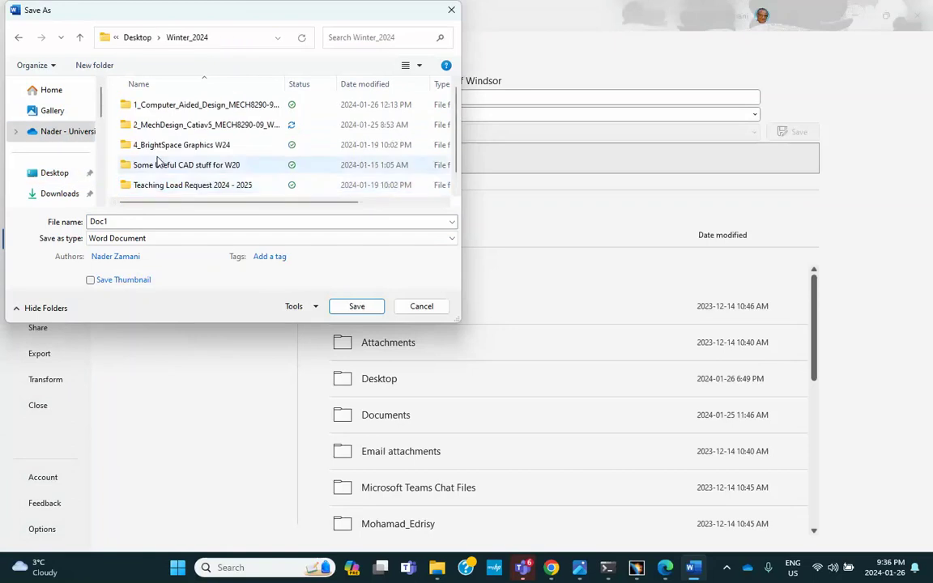
{"action": "double_click", "coordinate": [167, 125]}
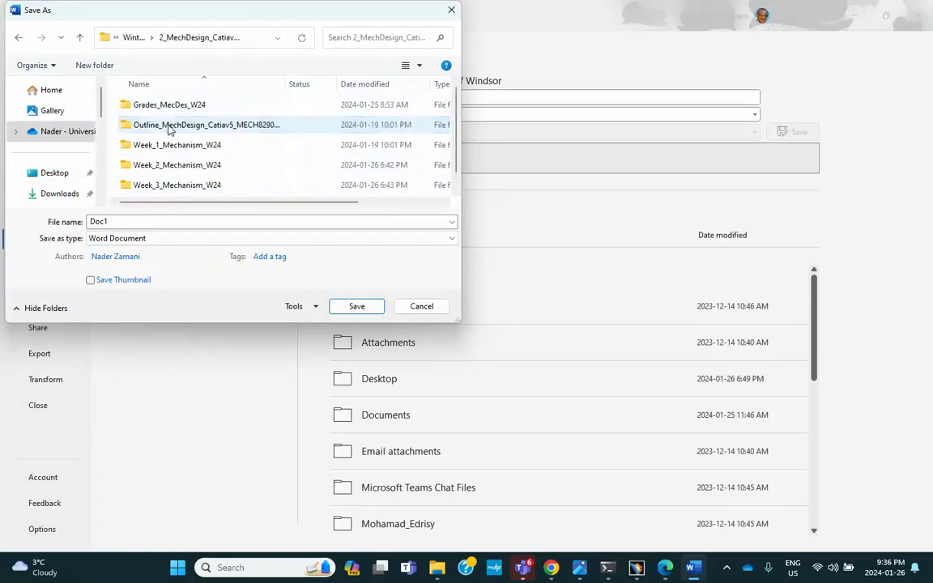
Save the document as "my wrong plot" in Catia v5 MechDes Activity ZD89 W24, inside the Week 4 mechanism activities folder.
{"action": "scroll", "coordinate": [170, 173], "scroll_direction": "down", "scroll_amount": 1}
{"action": "double_click", "coordinate": [163, 185]}
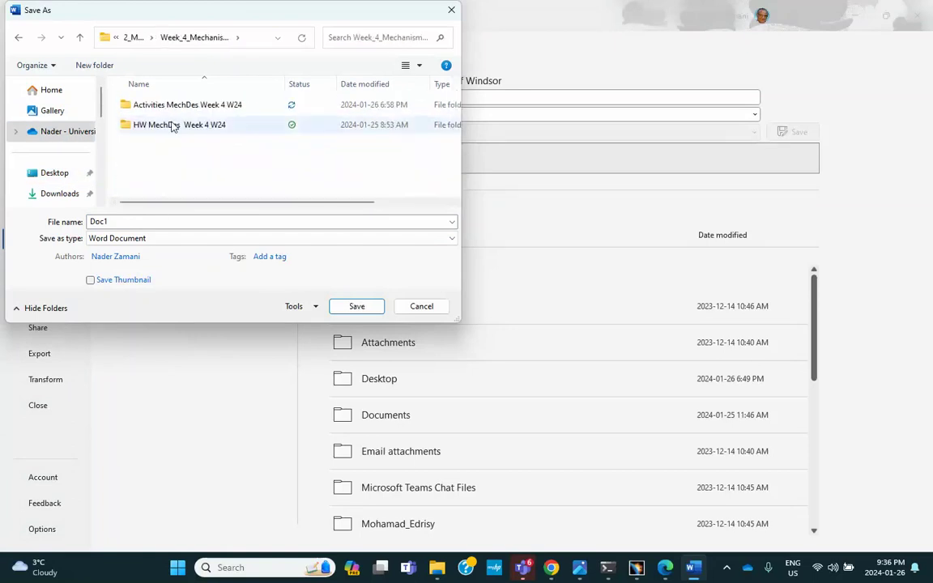
{"action": "double_click", "coordinate": [175, 107]}
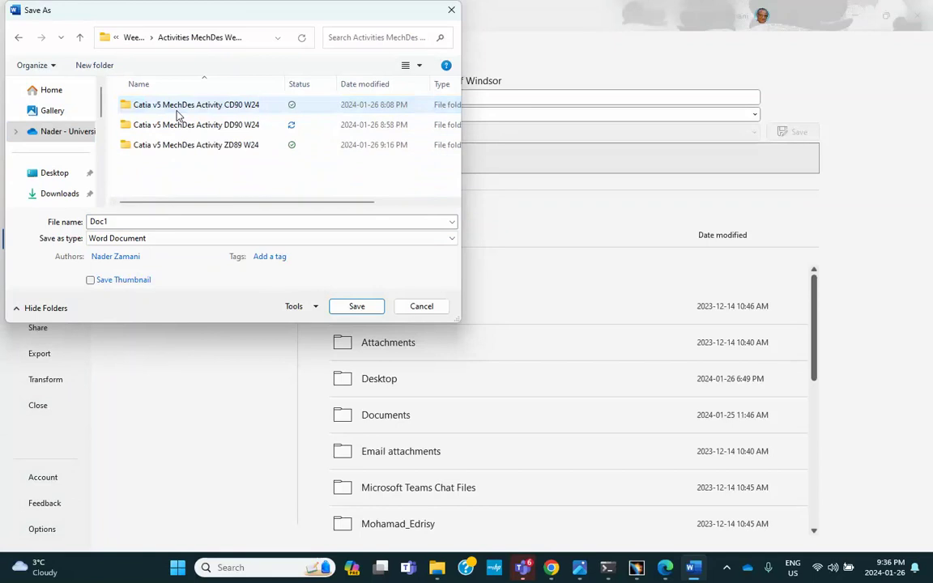
{"action": "double_click", "coordinate": [185, 146]}
{"action": "left_click", "coordinate": [129, 220]}
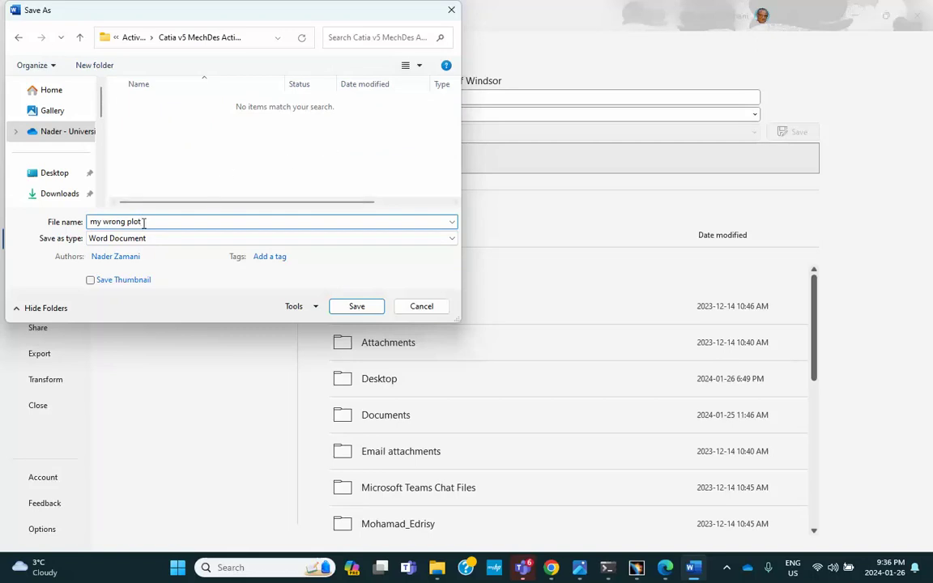
{"action": "left_click", "coordinate": [356, 308]}
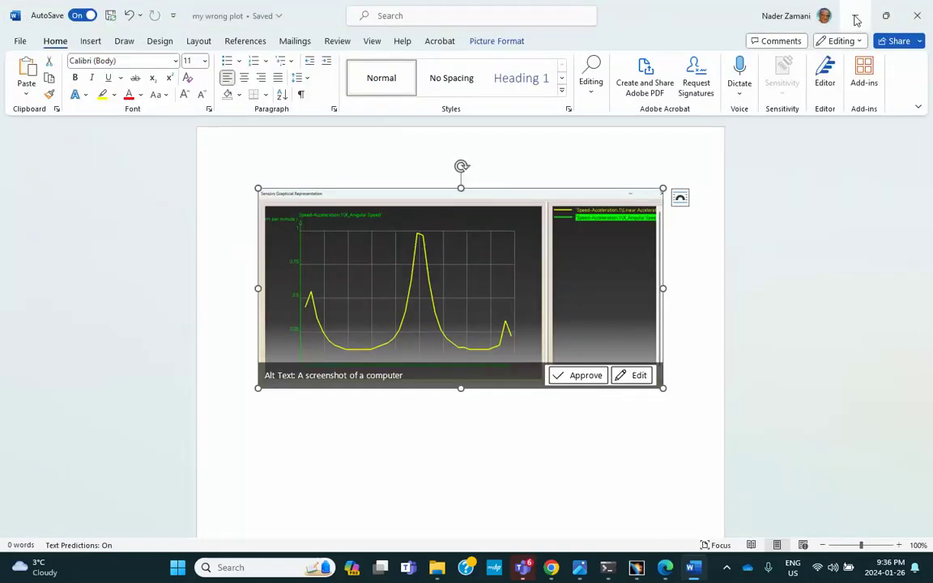
Minimize Word and the sensor graph, and open the saved "my wrong plot" document from the ZD89 activity folder in File Explorer.
{"action": "left_click", "coordinate": [856, 18]}
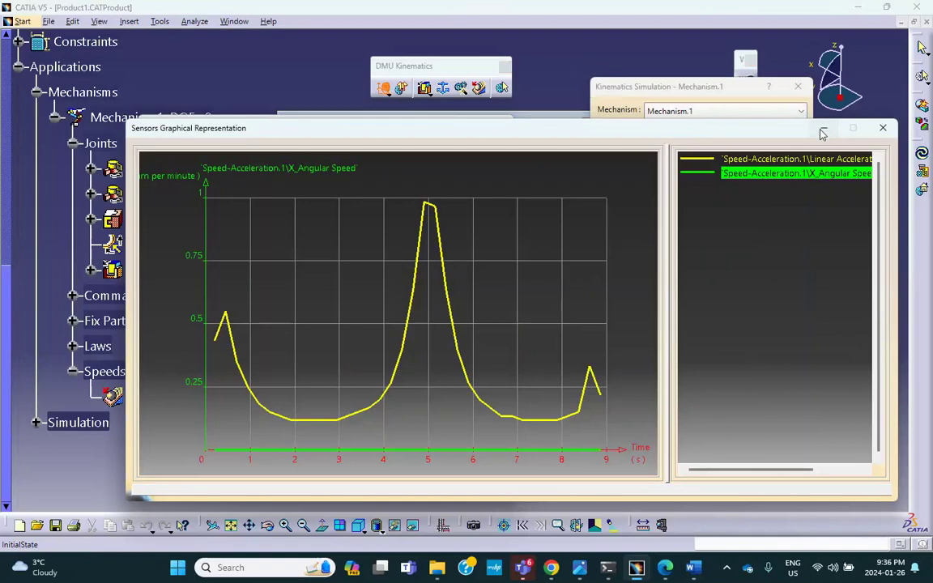
{"action": "left_click", "coordinate": [823, 128]}
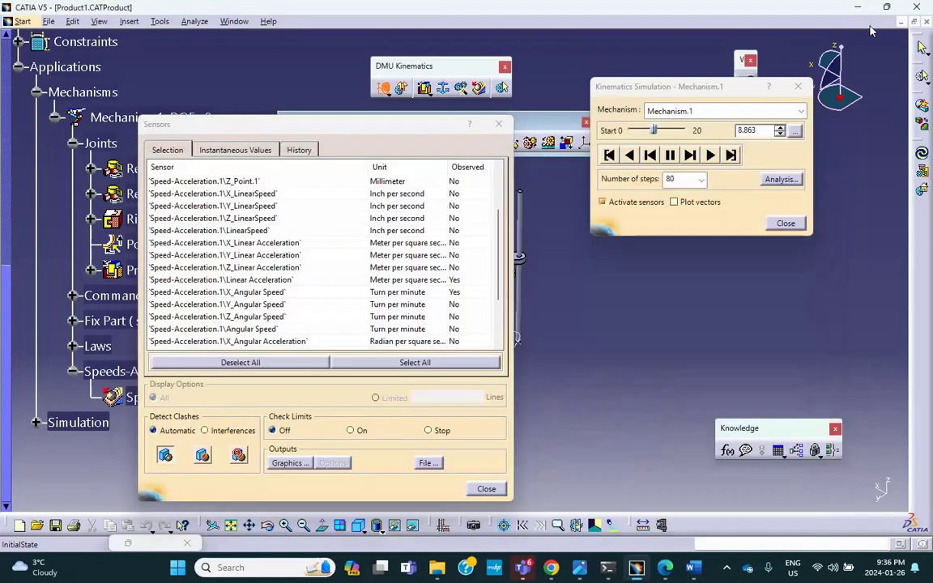
{"action": "left_click", "coordinate": [448, 561]}
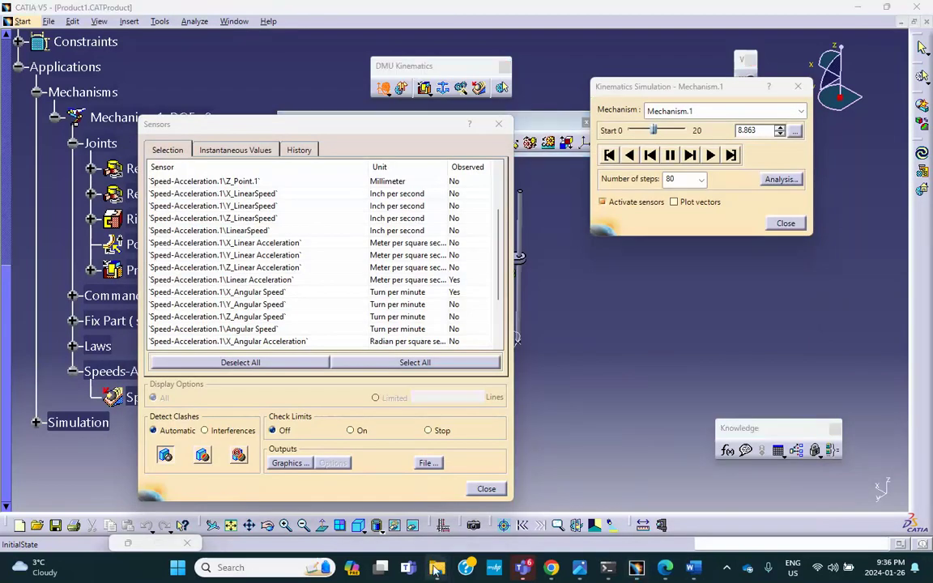
{"action": "mouse_move", "coordinate": [435, 569]}
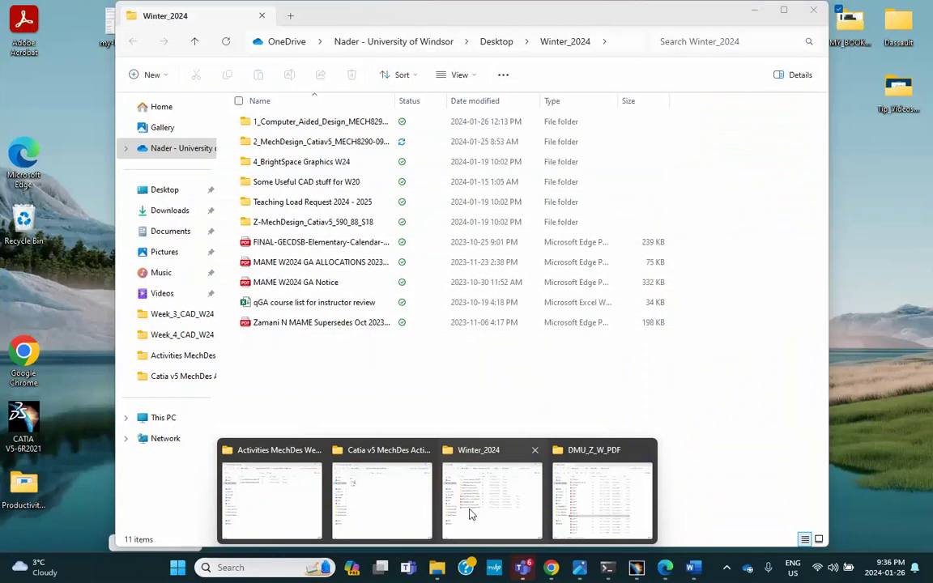
{"action": "mouse_move", "coordinate": [416, 503]}
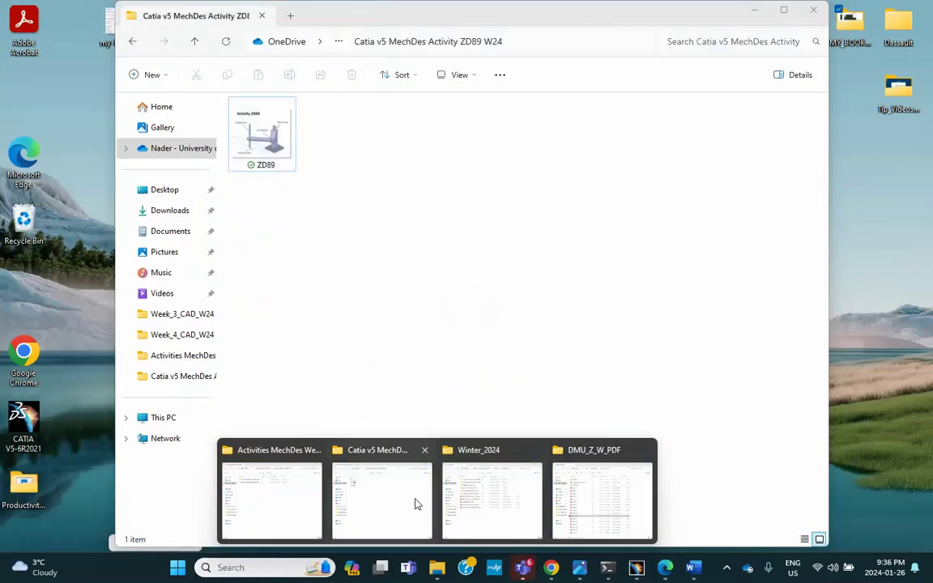
{"action": "left_click", "coordinate": [312, 494]}
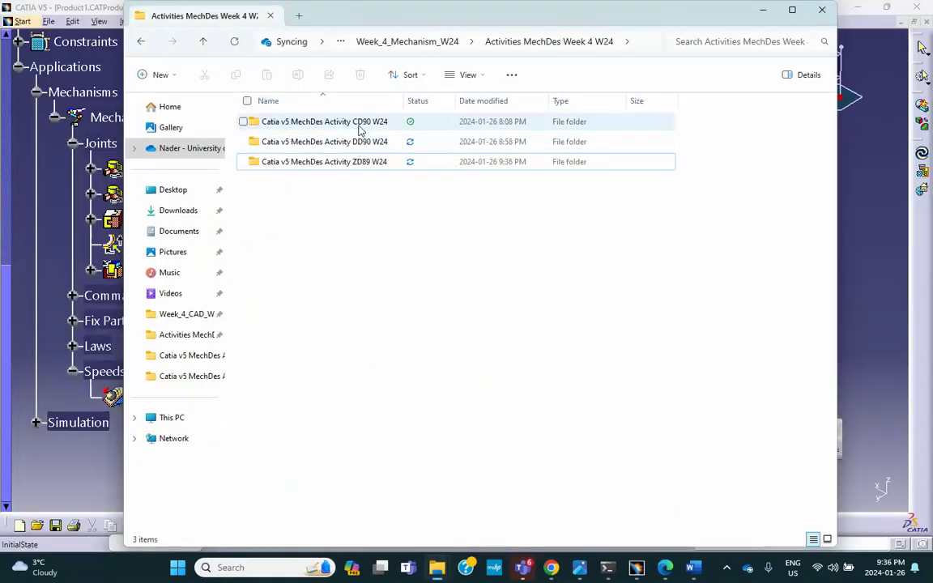
{"action": "double_click", "coordinate": [349, 167]}
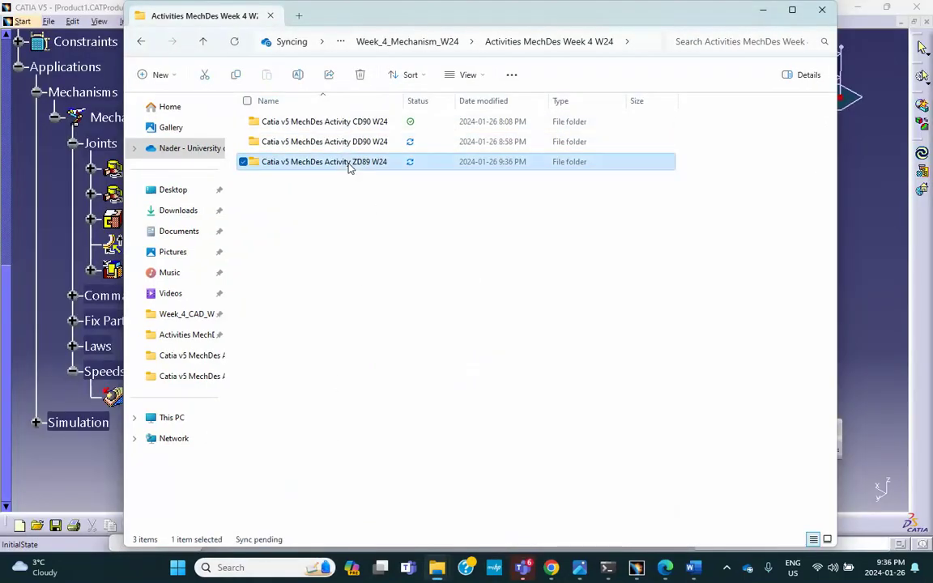
{"action": "double_click", "coordinate": [415, 146]}
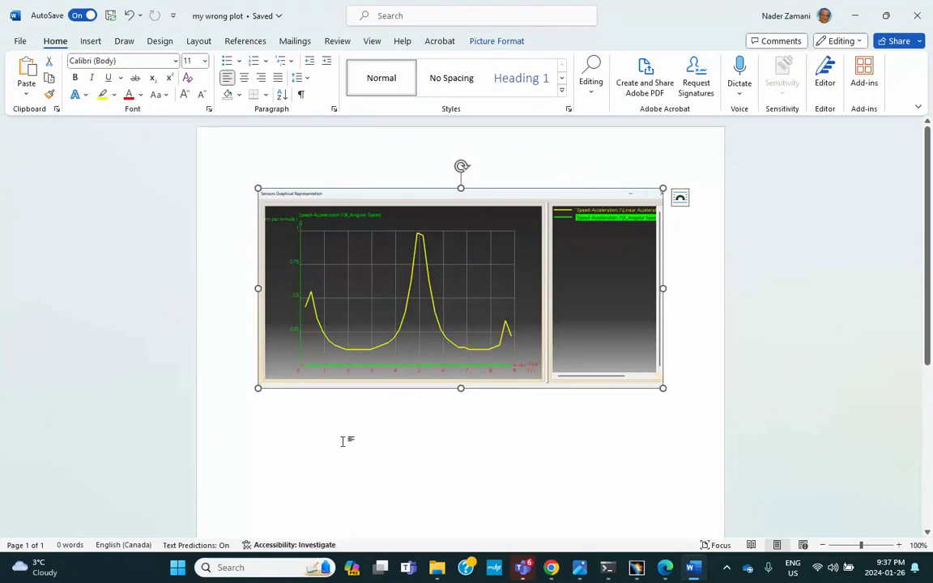
{"action": "left_click", "coordinate": [727, 567]}
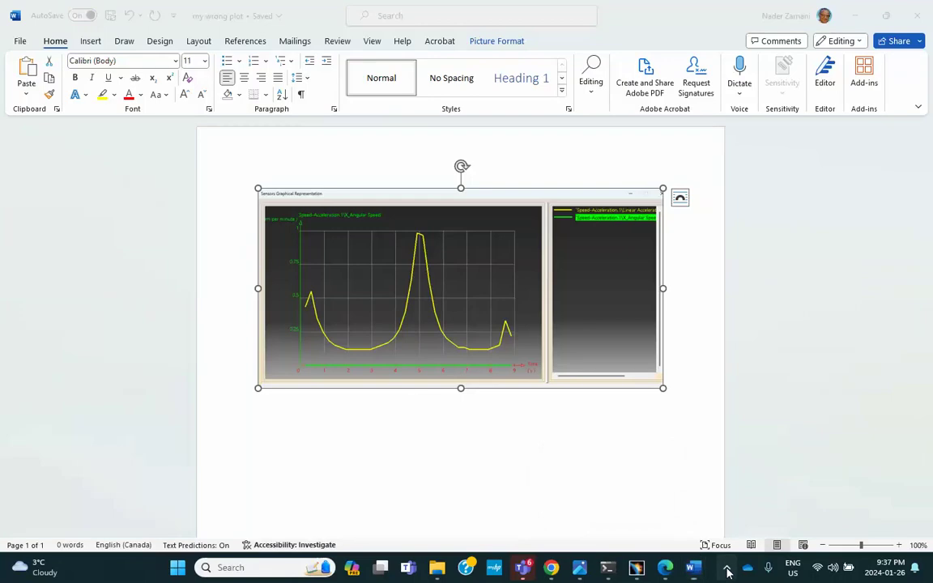